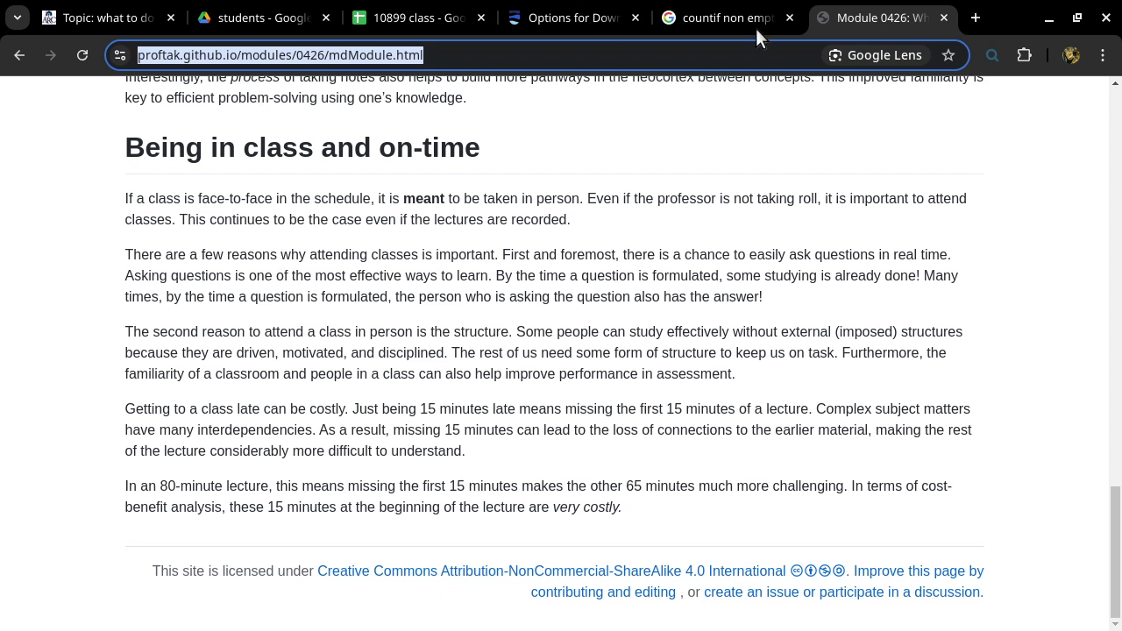
Step: Close the module page and open the ConceptMap spreadsheet linked in the course's ConceptMap tool announcement
left_click(944, 17)
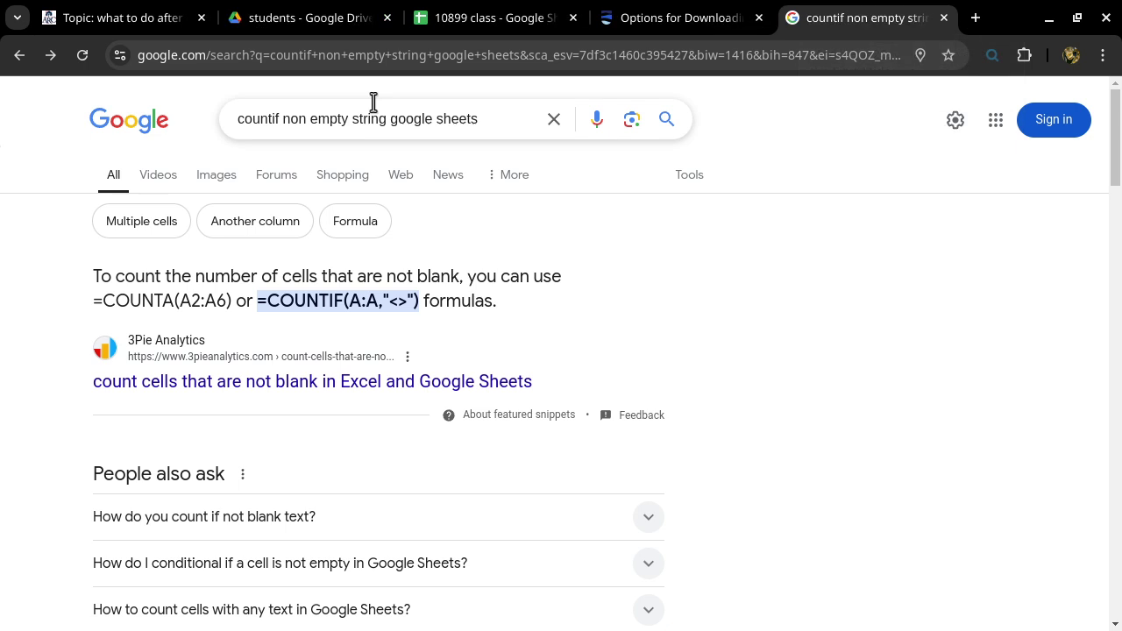
left_click(89, 18)
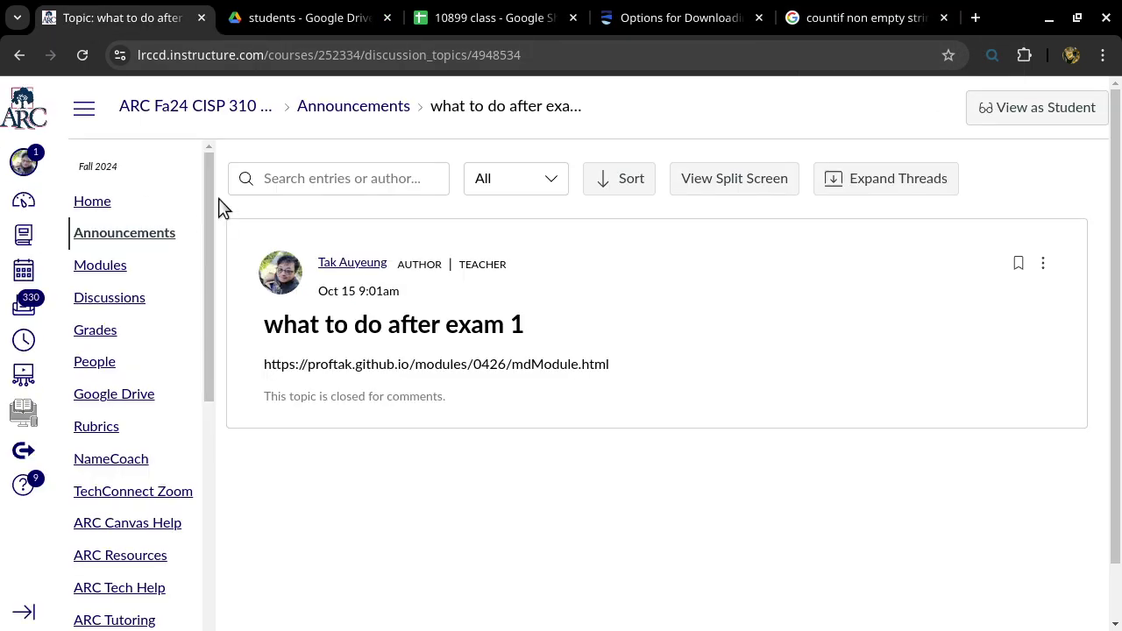
left_click(333, 113)
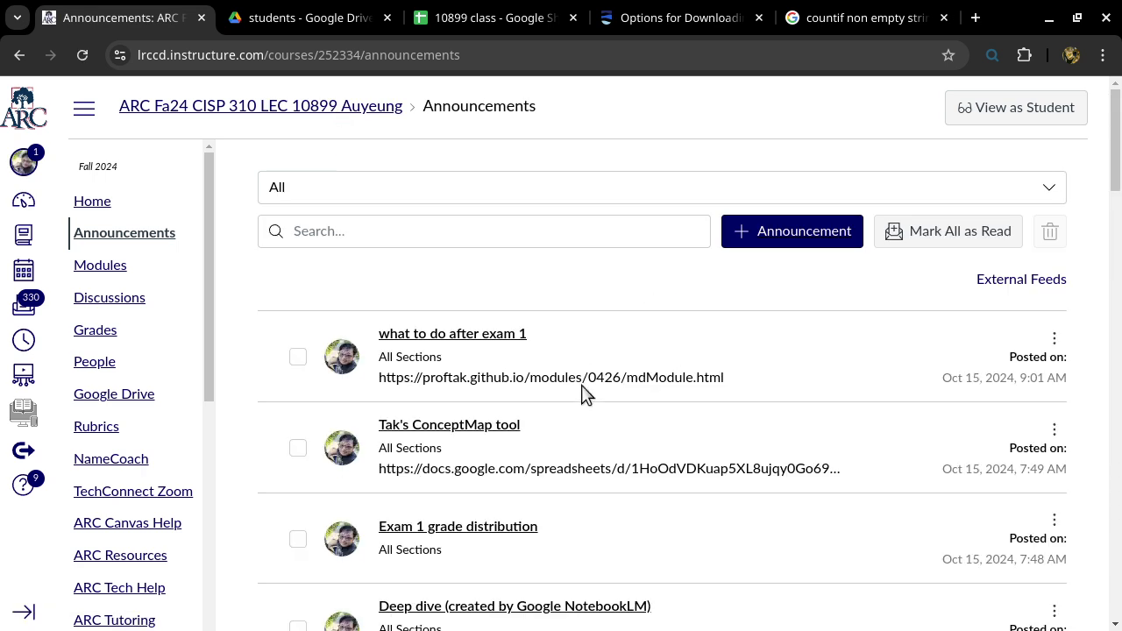
left_click(498, 431)
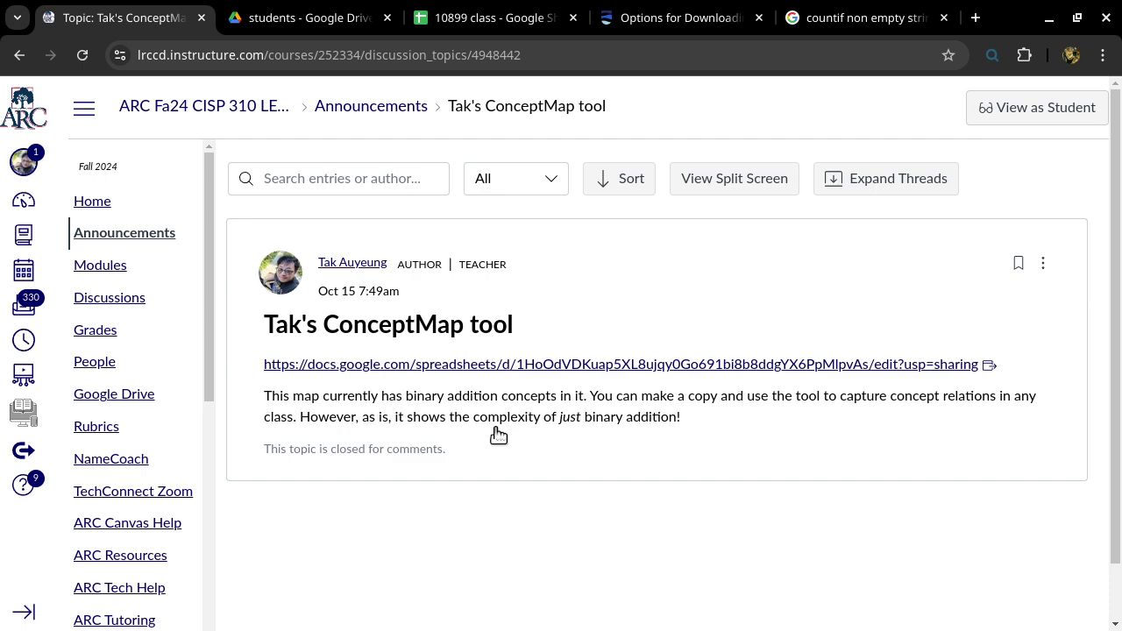
left_click(725, 373)
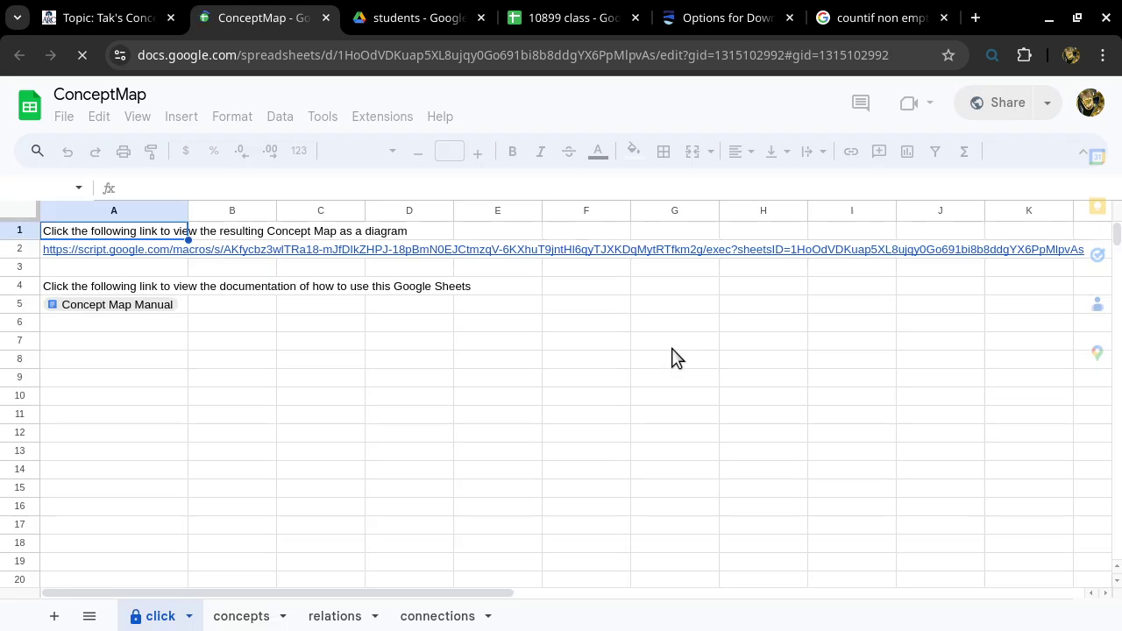
double_click(406, 342)
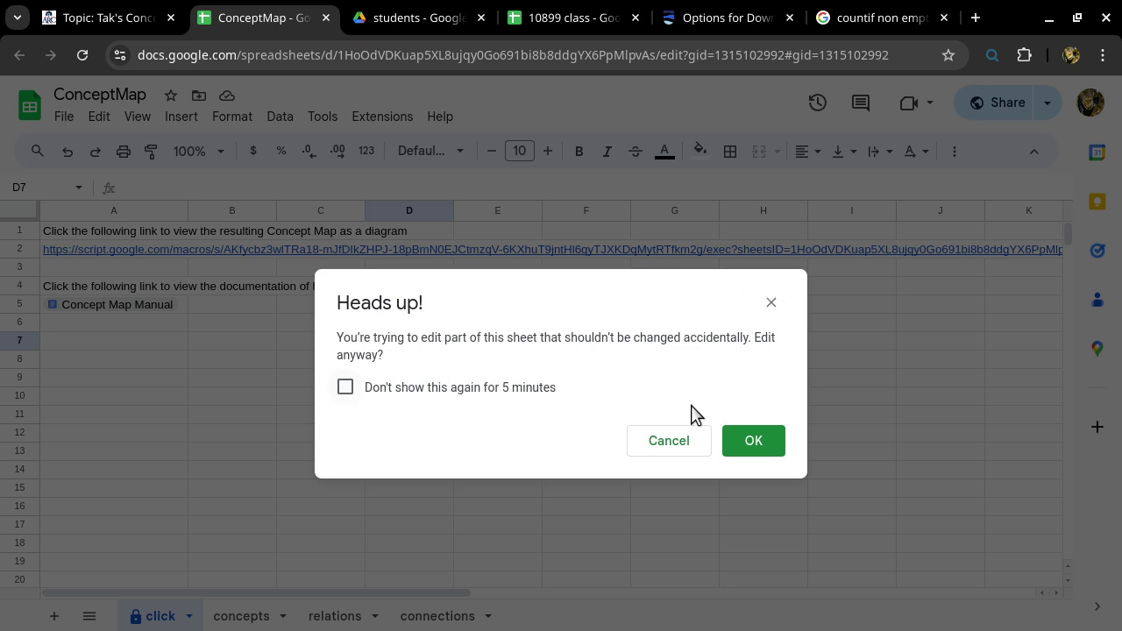
left_click(677, 441)
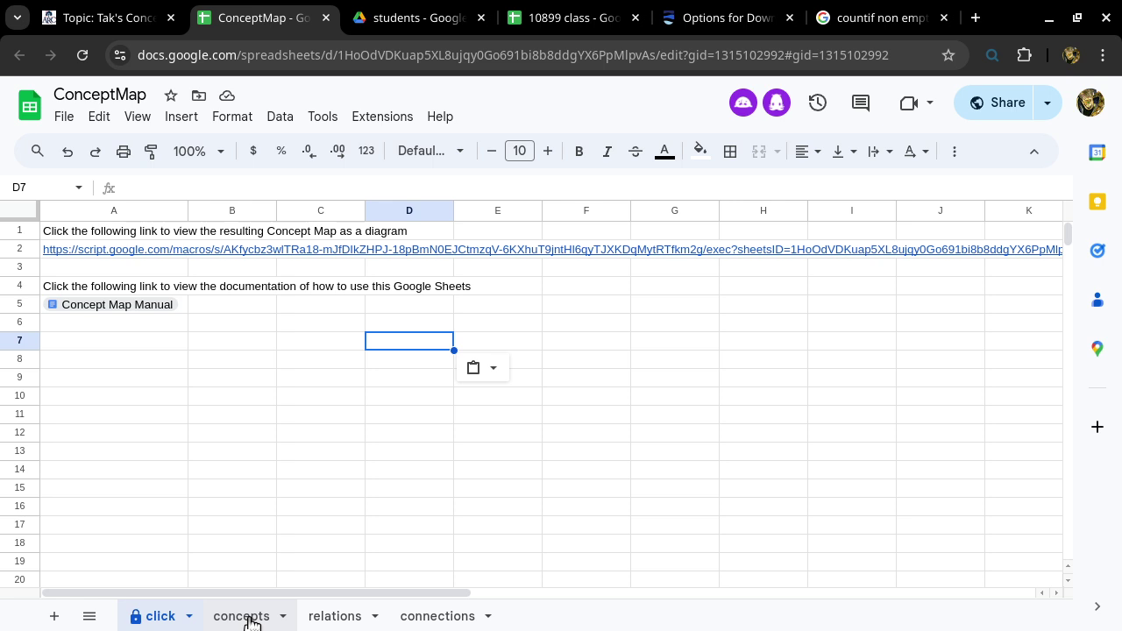
Step: Examine the entries on the concepts sheet, from the transistor types and logic gates to the carry and $$k_{i+1}$$ notation
left_click(244, 616)
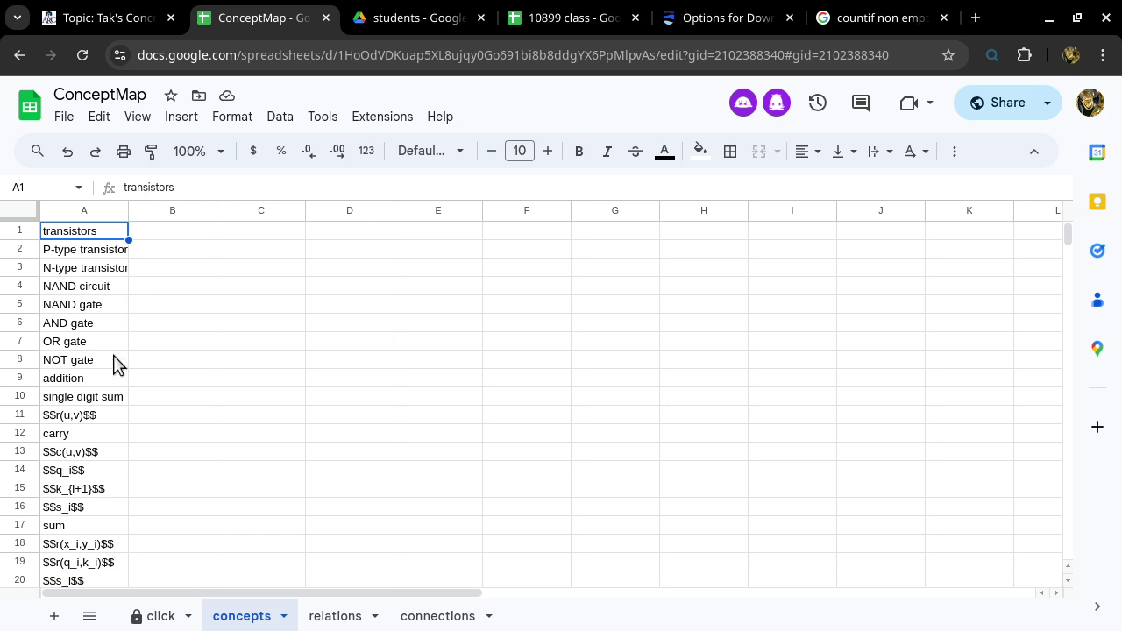
left_click(106, 254)
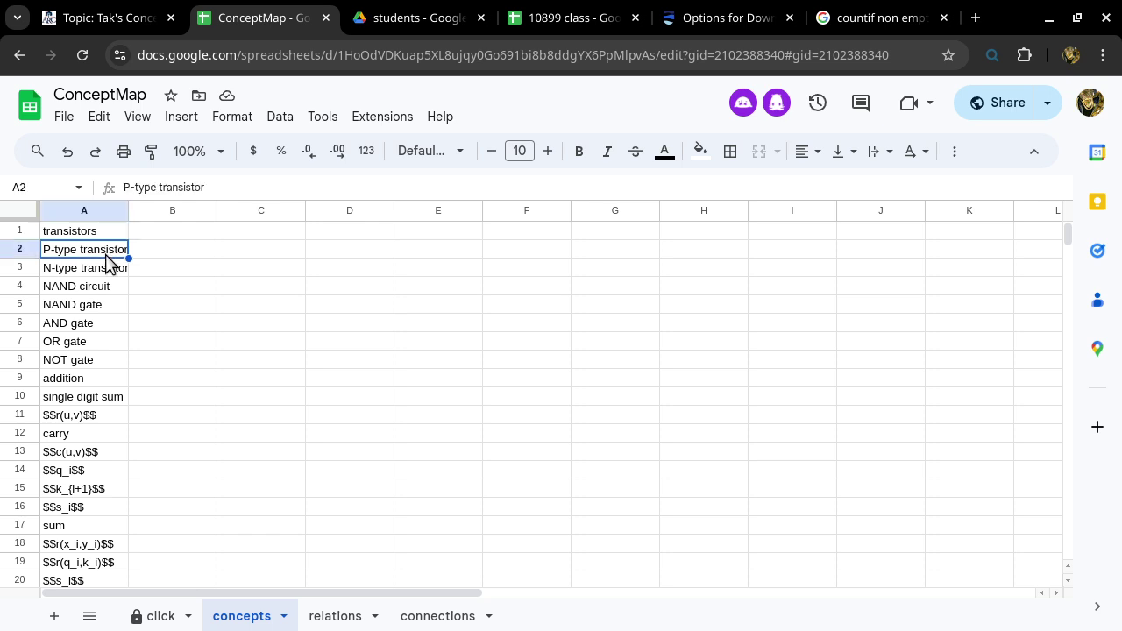
left_click(107, 269)
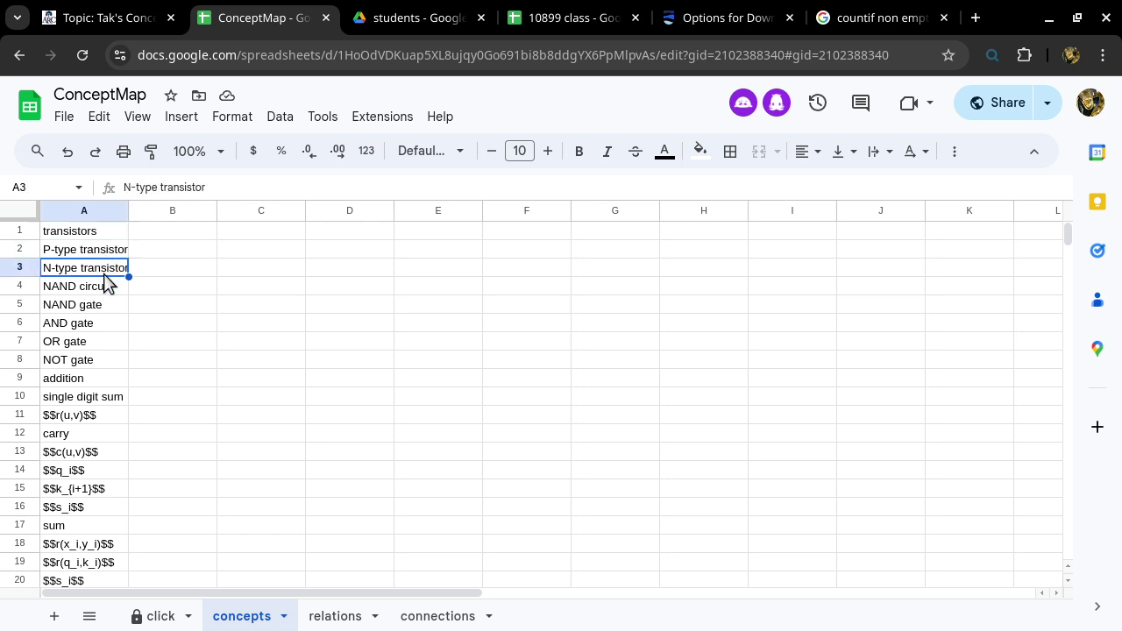
left_click(105, 290)
left_click(100, 327)
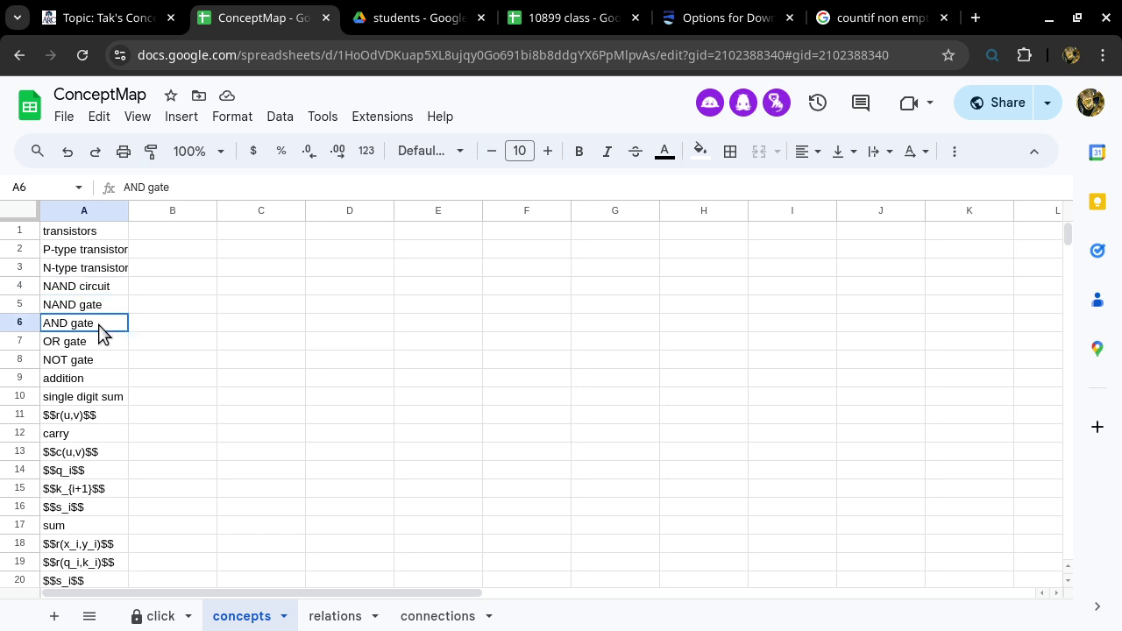
left_click(95, 345)
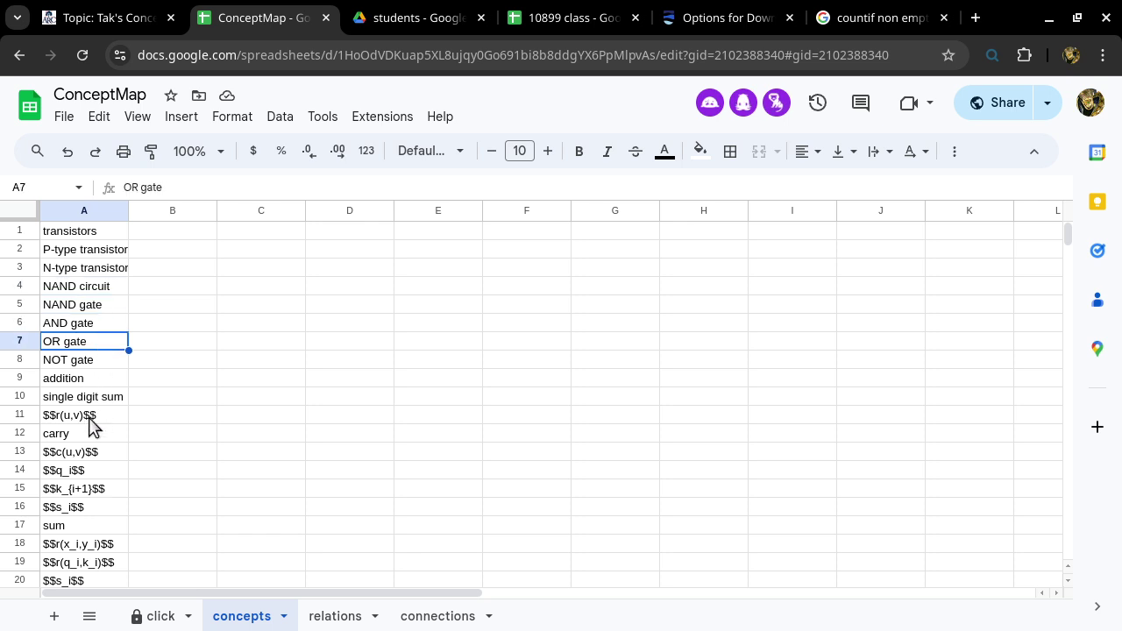
left_click(92, 420)
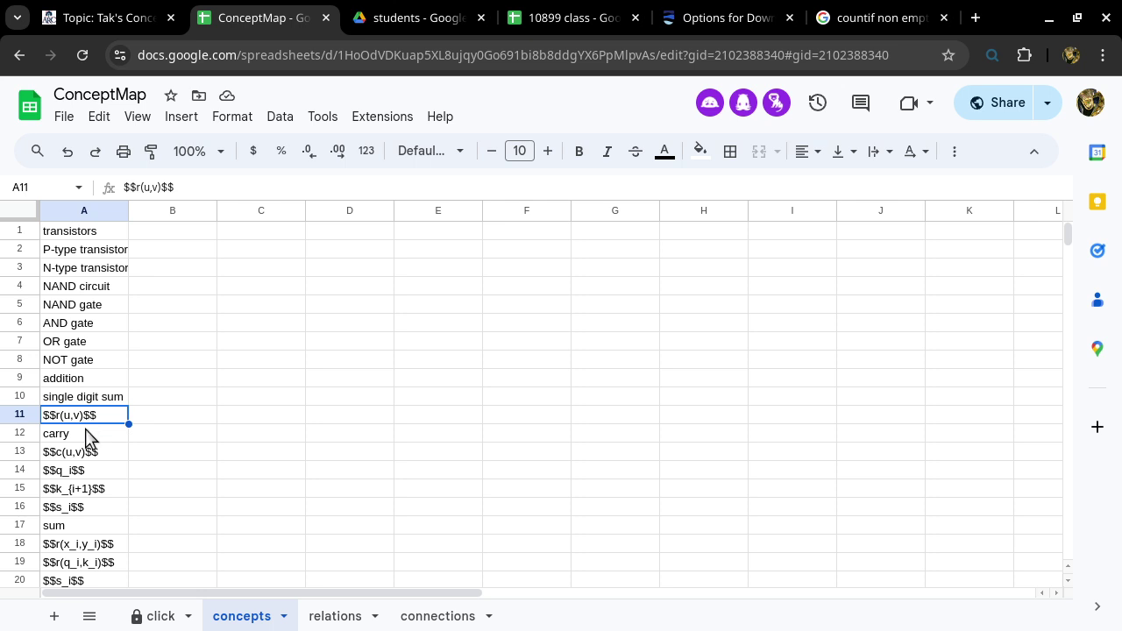
left_click(85, 430)
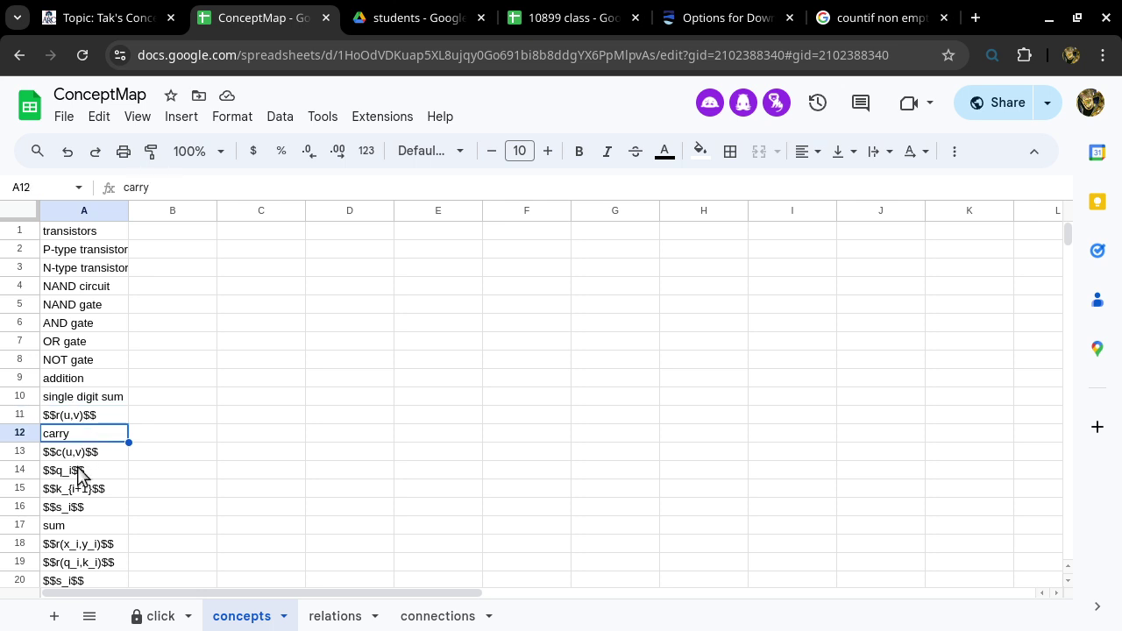
left_click(80, 471)
left_click(81, 488)
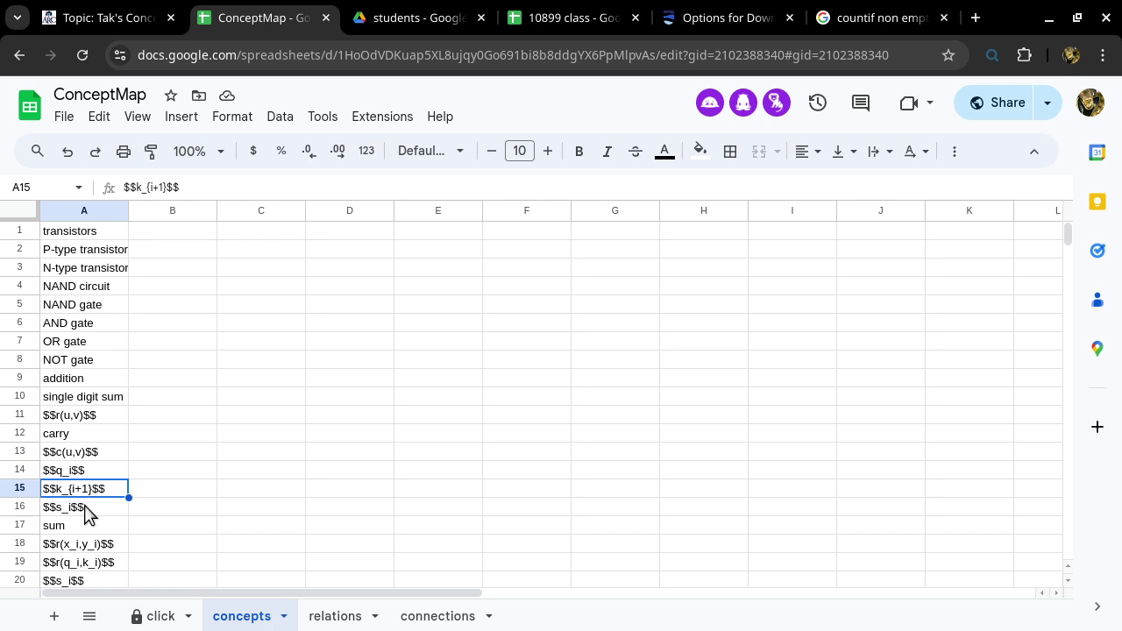
Step: Examine the relation phrases on the relations sheet, including the formula entries, and compare them with the concepts sheet
left_click(325, 613)
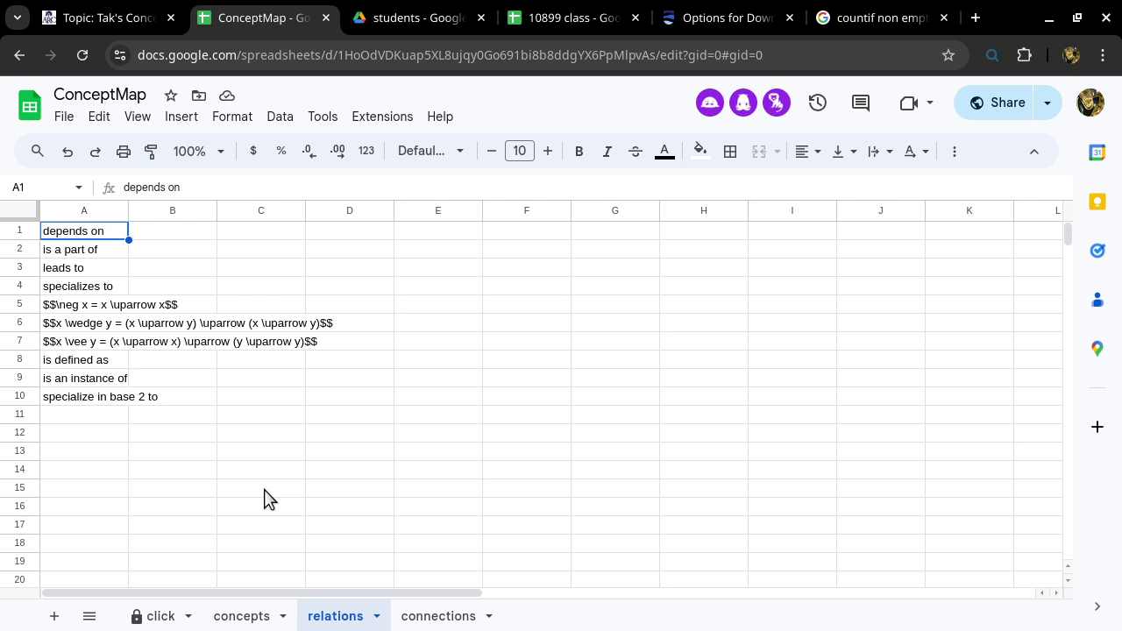
left_click(99, 255)
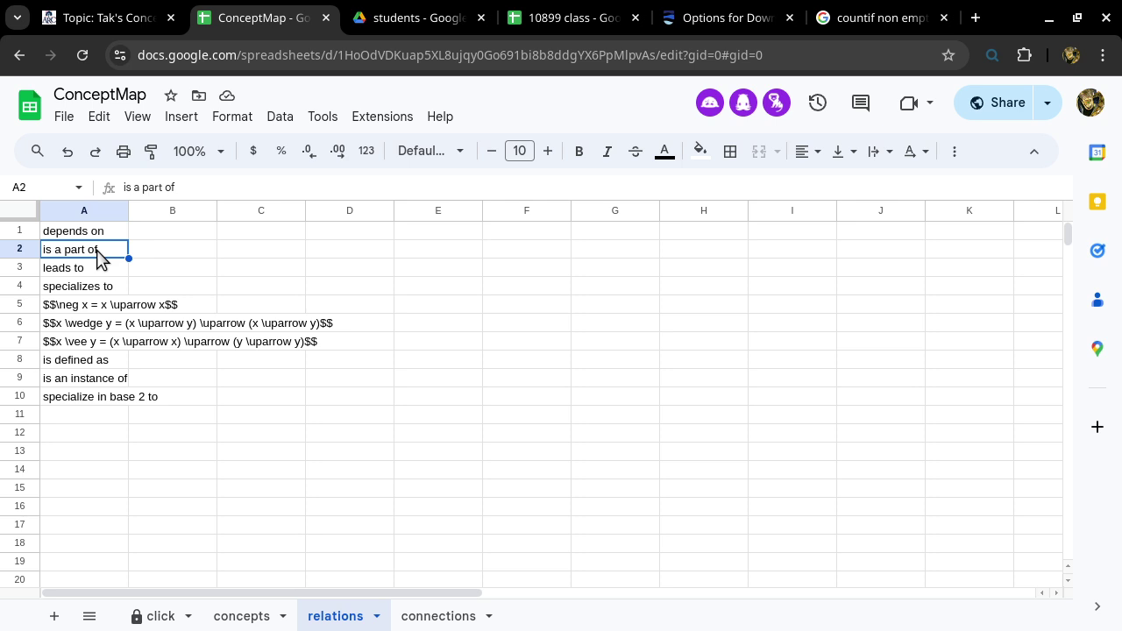
left_click(99, 267)
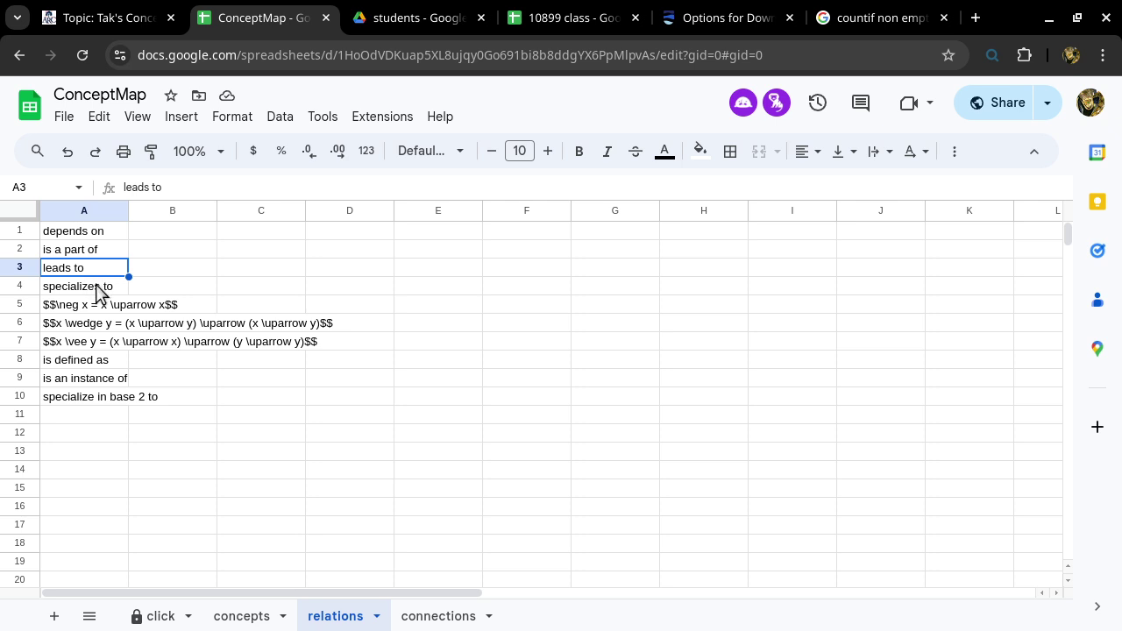
left_click(99, 288)
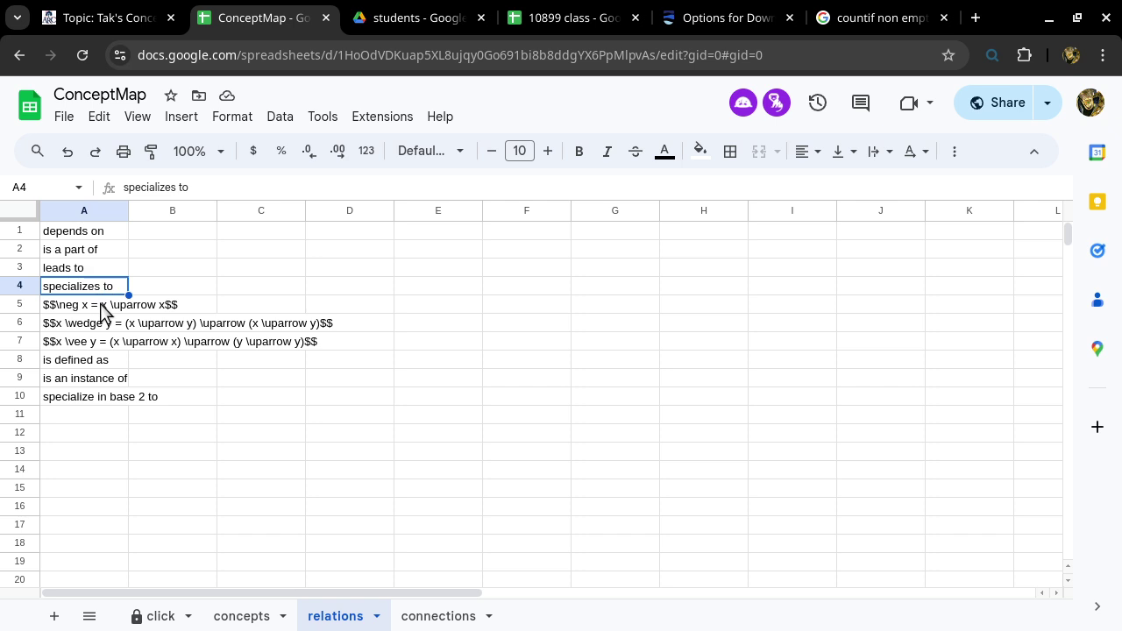
left_click(101, 307)
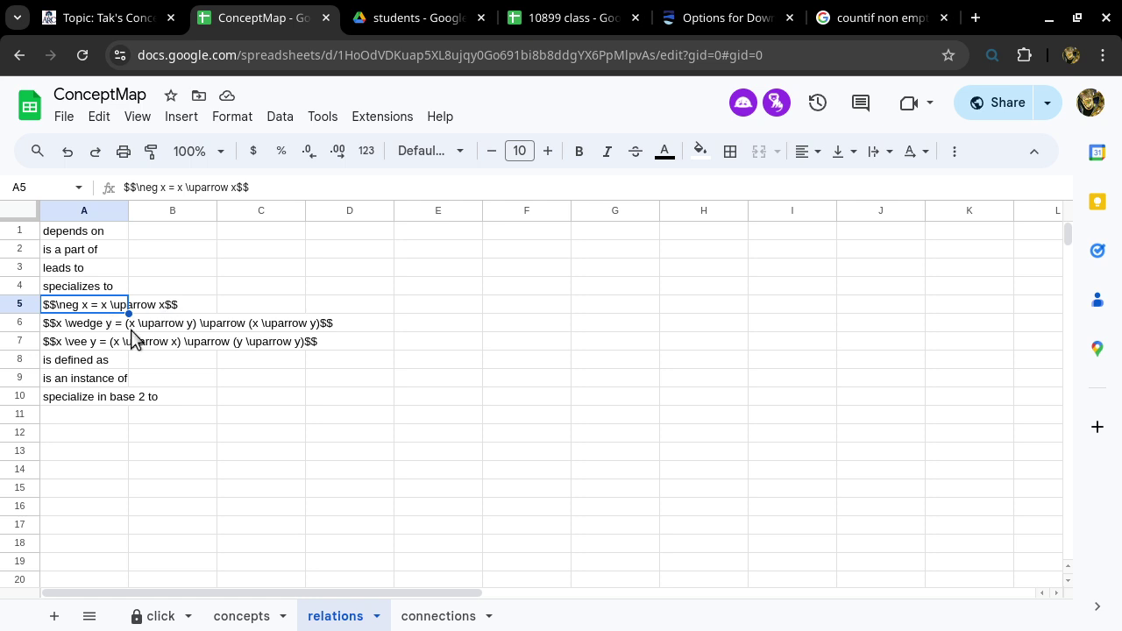
left_click(100, 365)
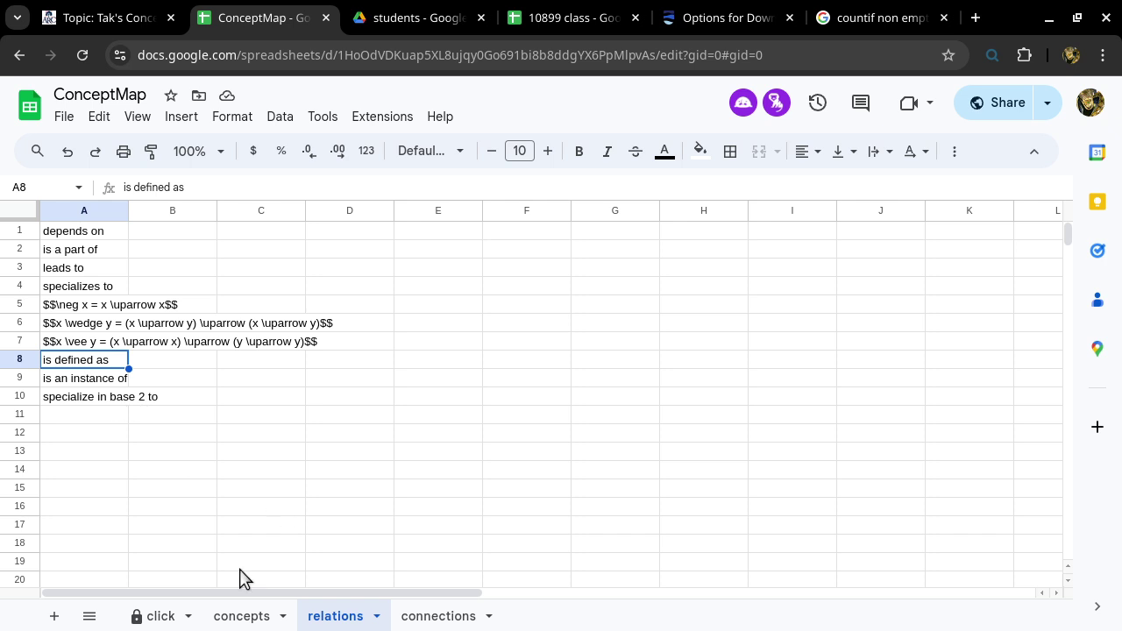
left_click(250, 614)
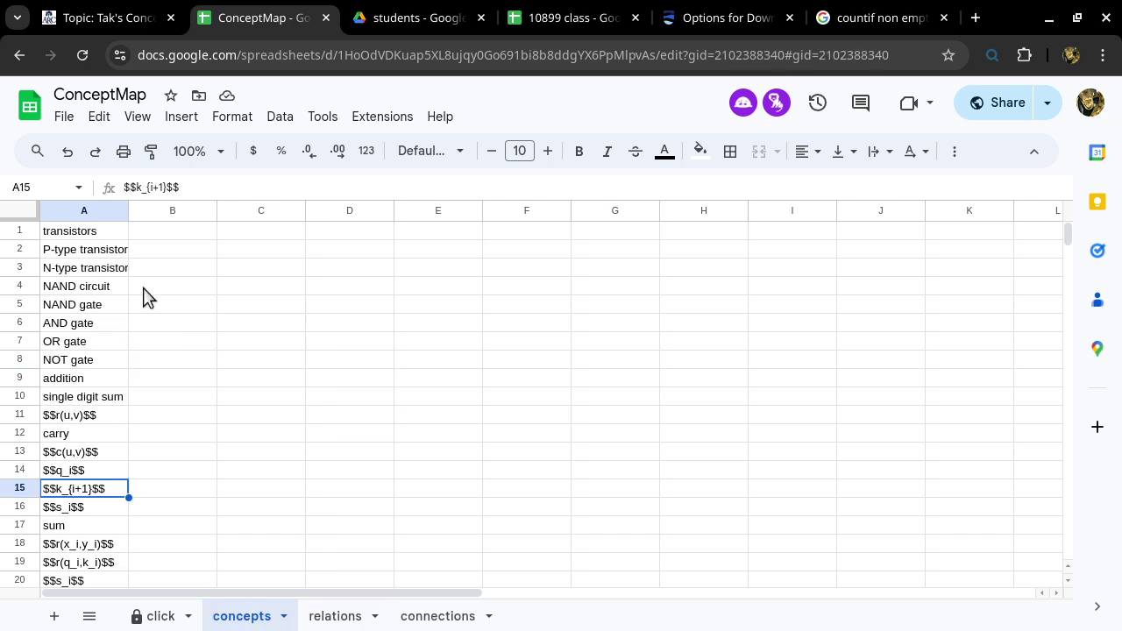
left_click(347, 619)
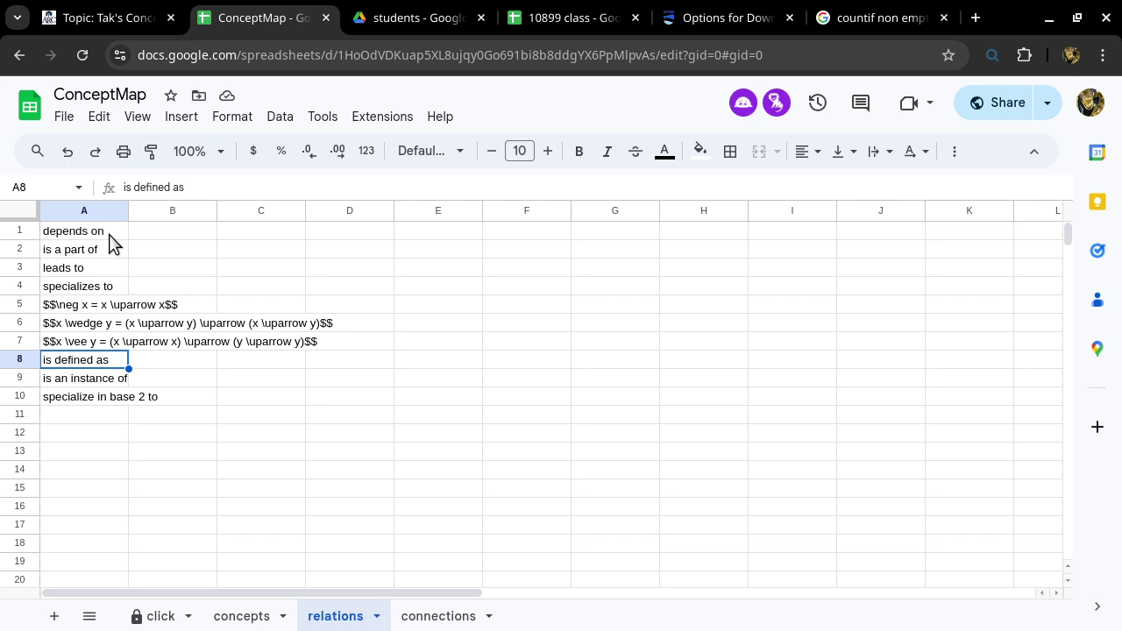
Step: Review the connections sheet and browse the concept choices offered for empty cell A29 without choosing one
left_click(443, 615)
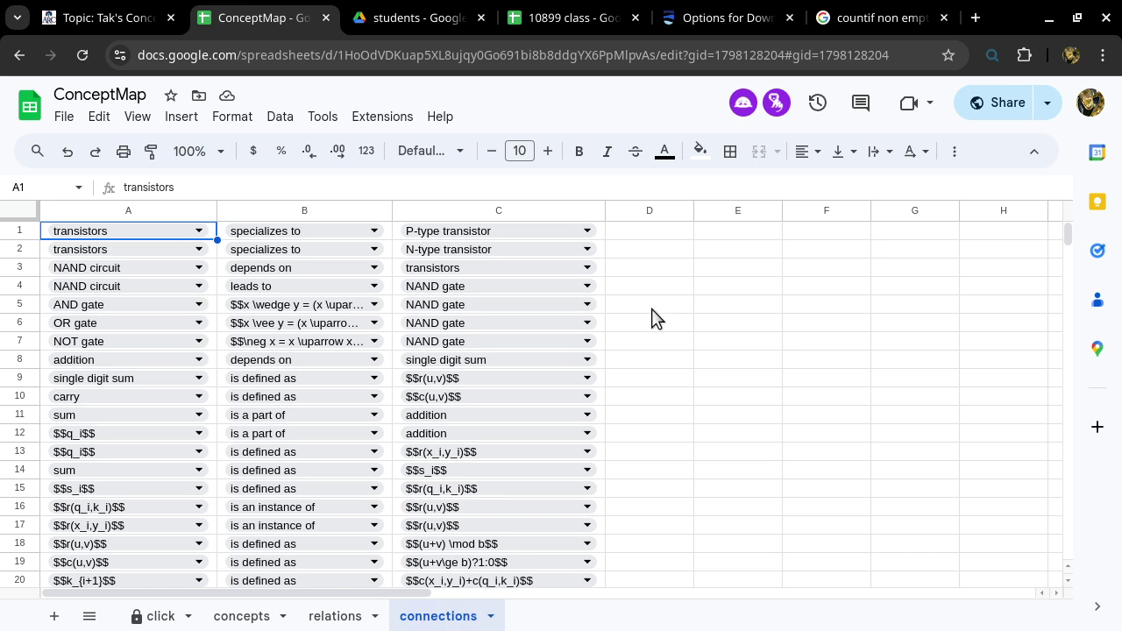
scroll(651, 317, "down", 5)
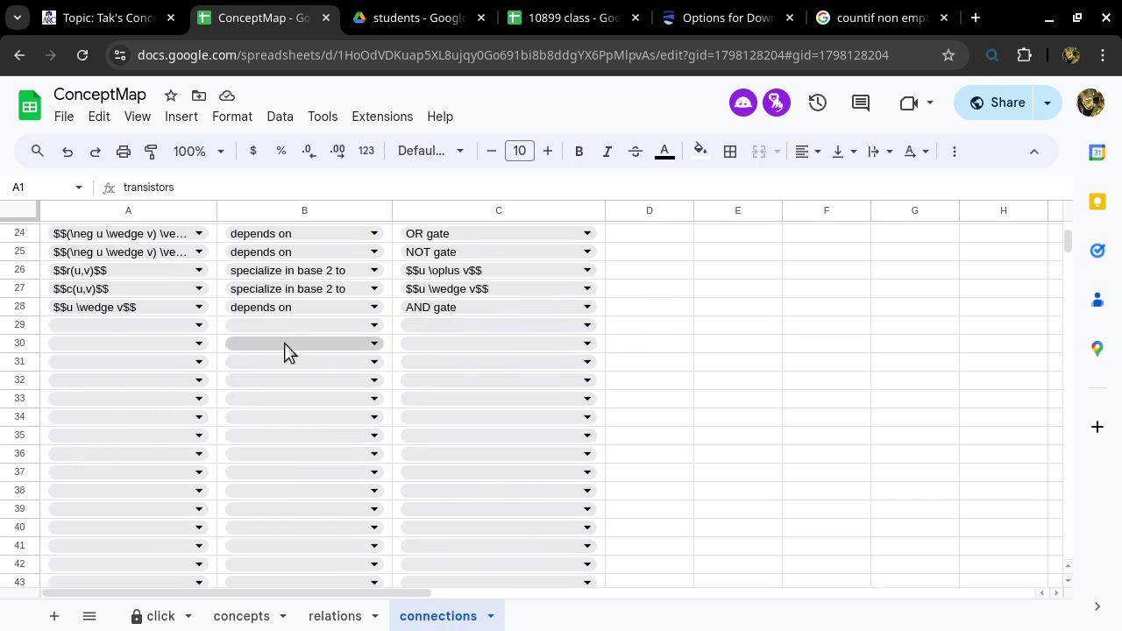
left_click(199, 326)
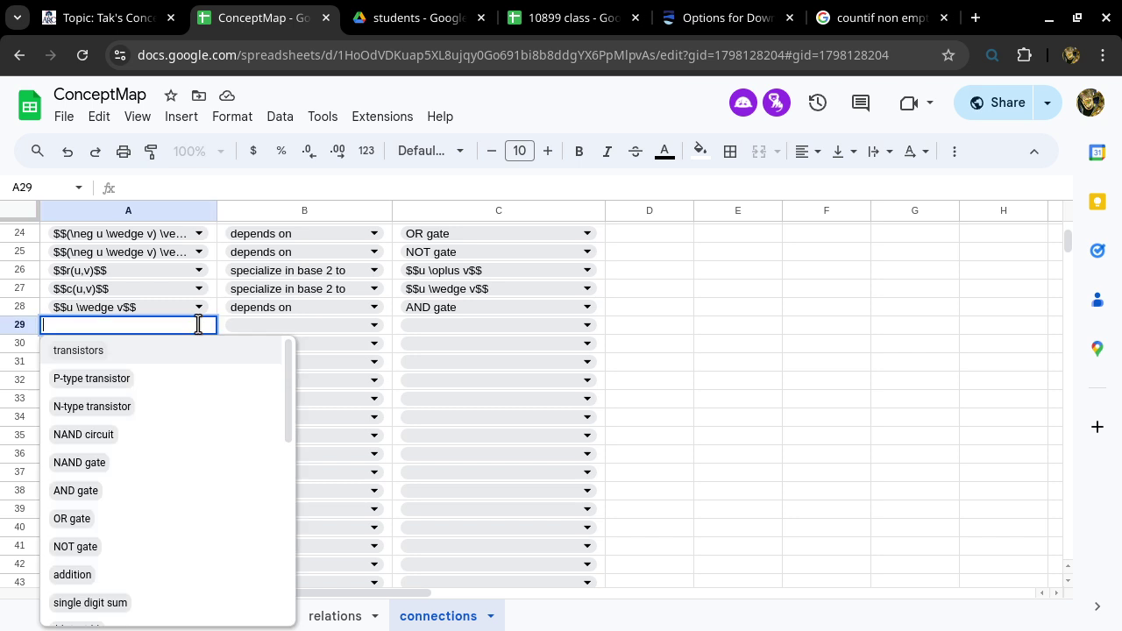
scroll(210, 426, "down", 5)
scroll(211, 427, "down", 3)
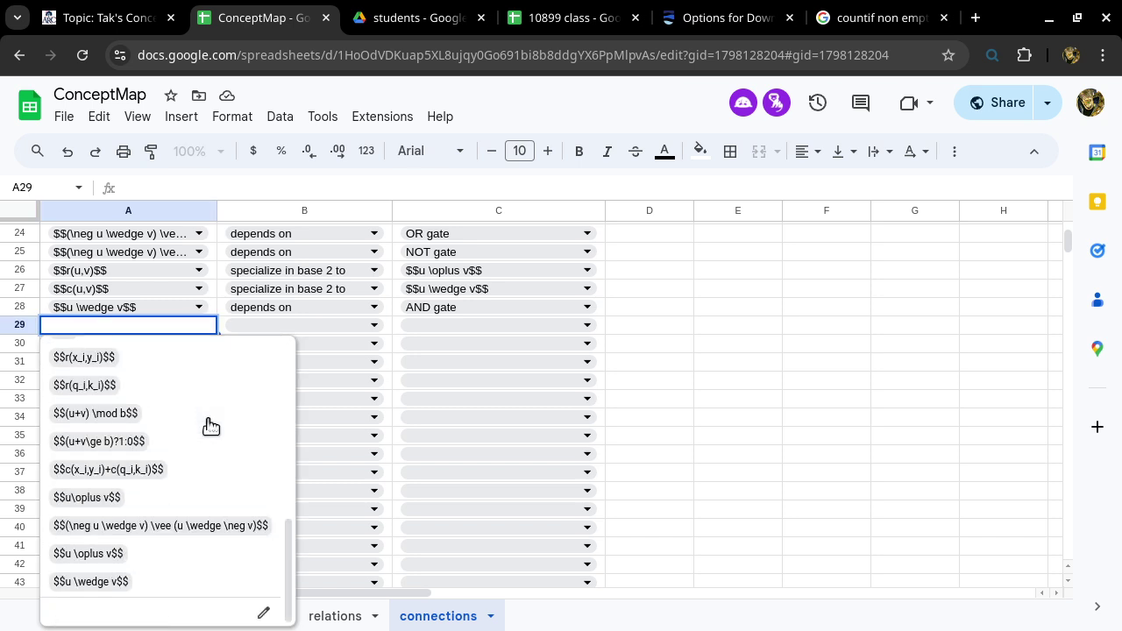
scroll(211, 426, "up", 6)
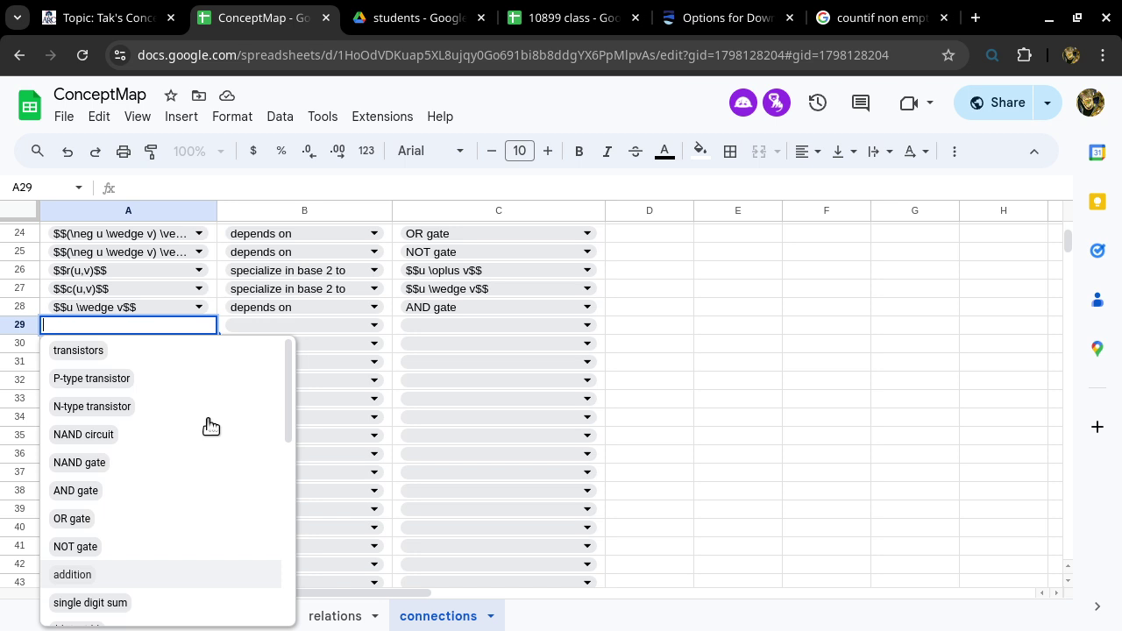
left_click(719, 369)
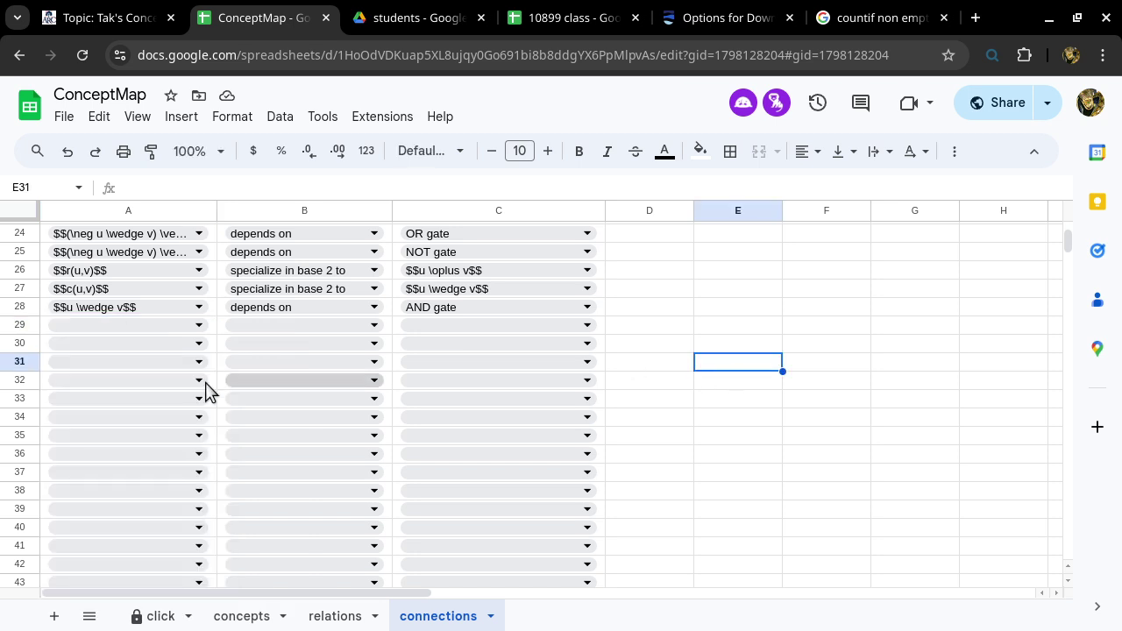
Step: Clear the contents of rows 1 to 17 on the connections sheet, and undo the deletion
scroll(118, 390, "up", 5)
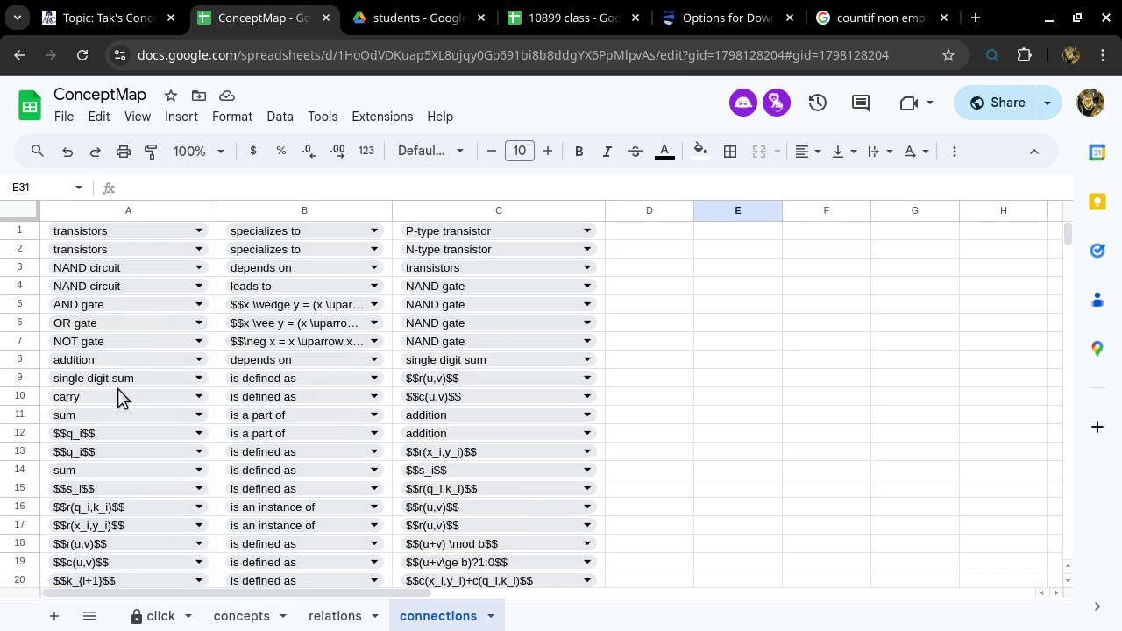
left_click(19, 230)
left_click(27, 525, "shift")
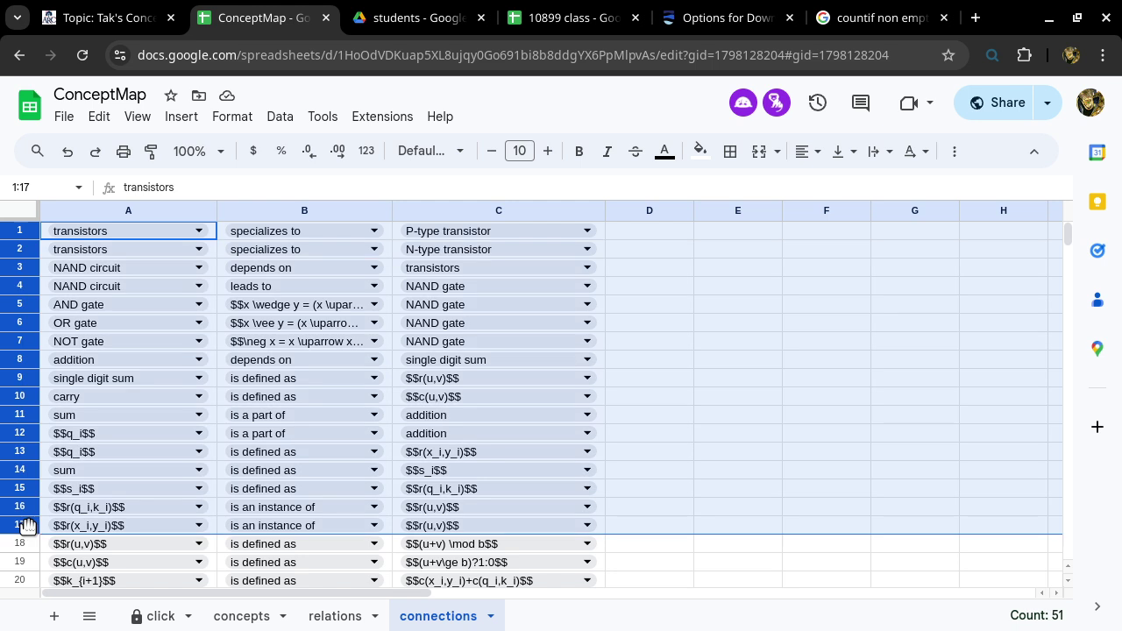
key("Delete")
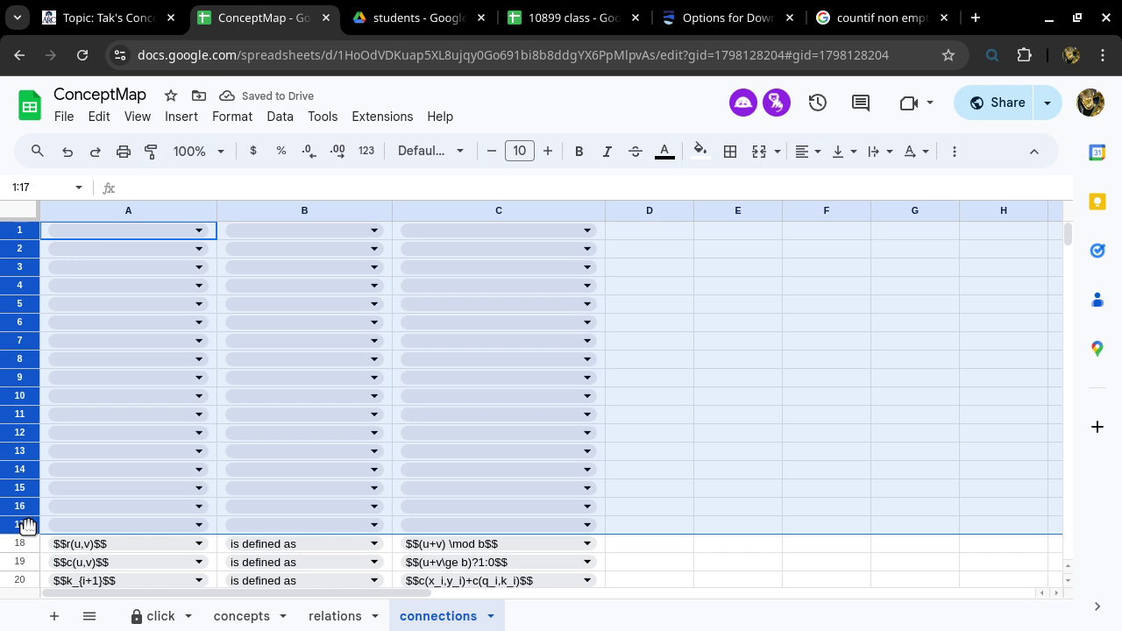
key("ctrl+z")
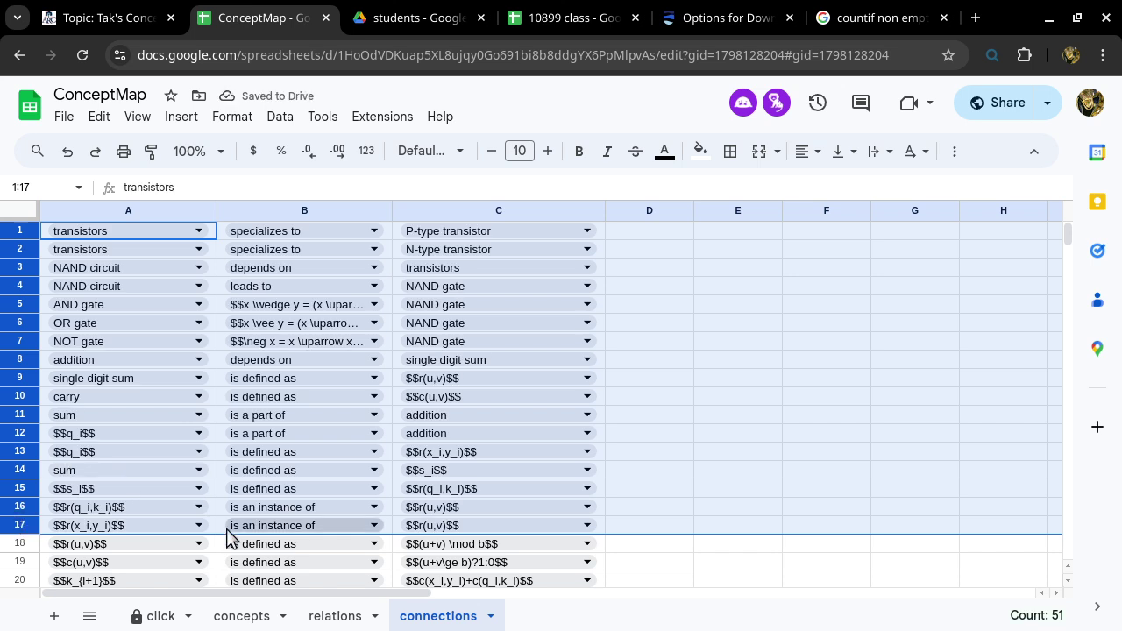
Step: Open the resulting concept map diagram from the link on the click sheet and examine it down to the transistor types
left_click(161, 616)
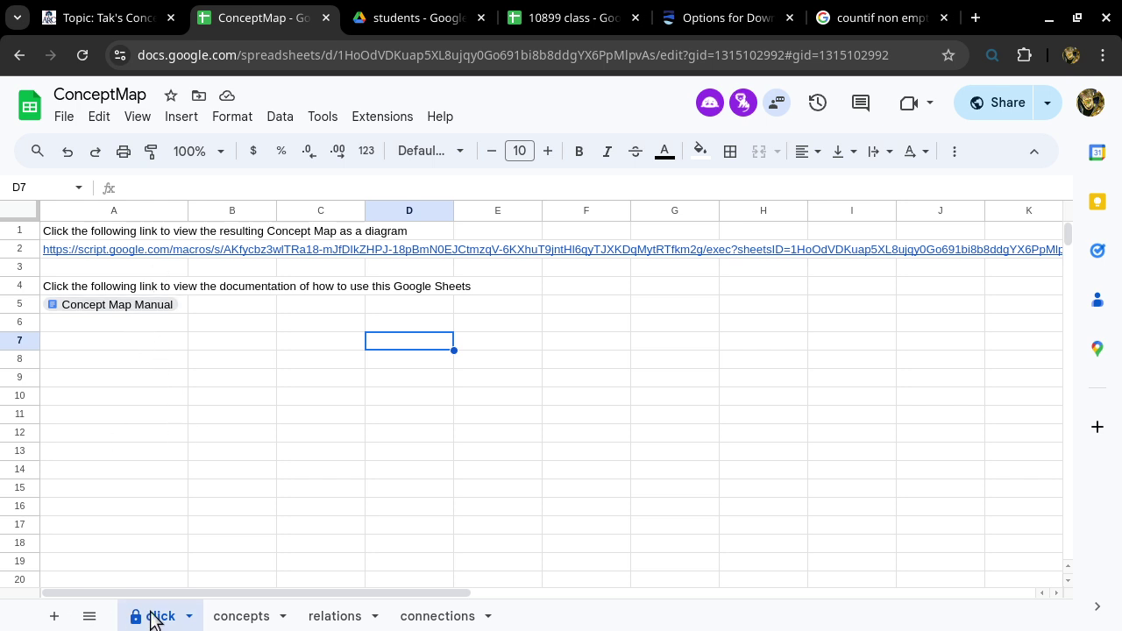
mouse_move(127, 255)
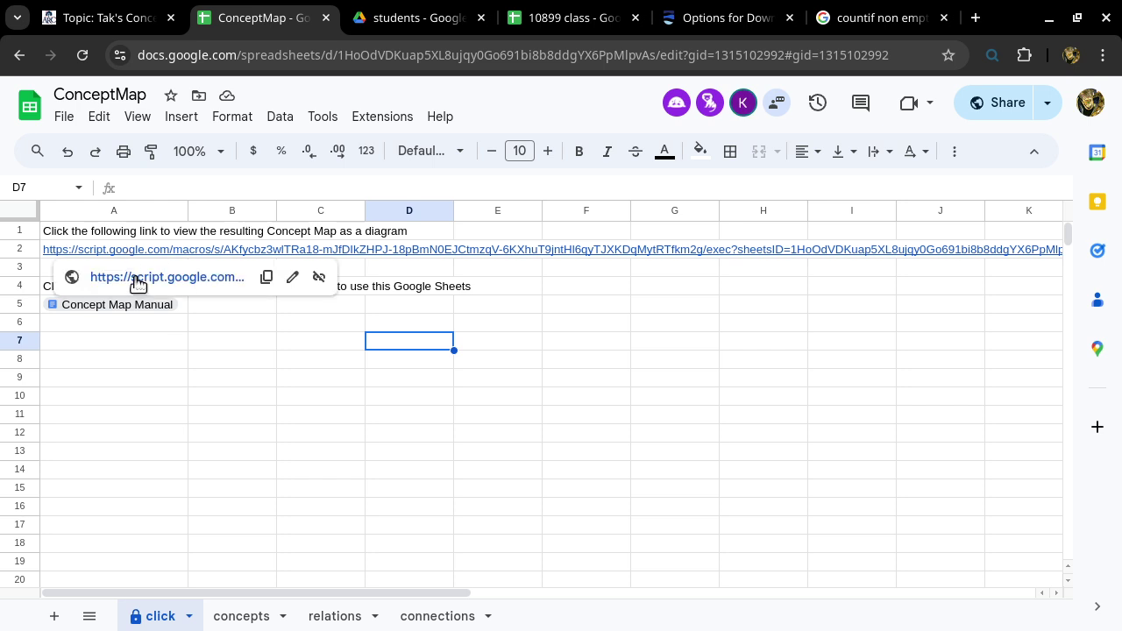
left_click(137, 277)
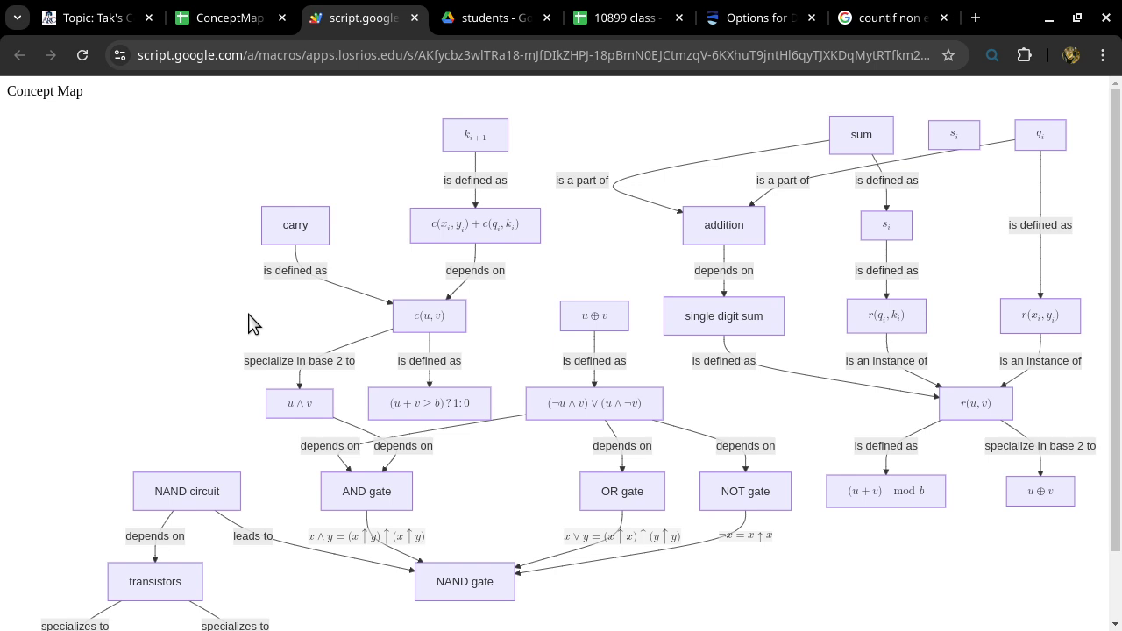
scroll(626, 263, "down", 2)
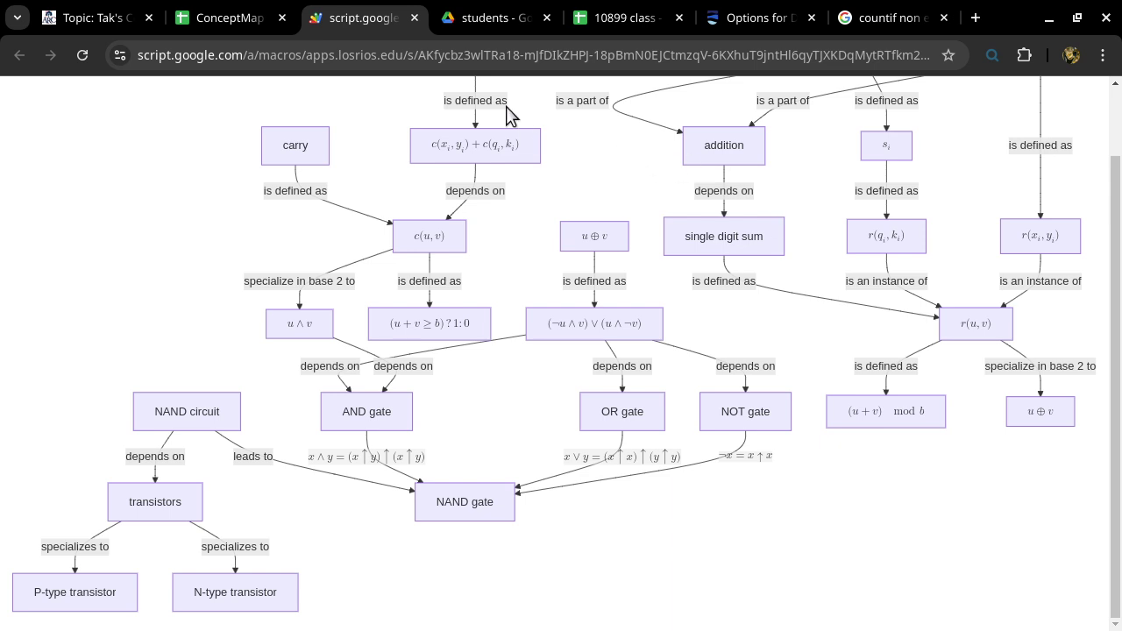
Step: Close the concept map diagram and the ConceptMap spreadsheet, and return to the ConceptMap tool announcement
left_click(414, 18)
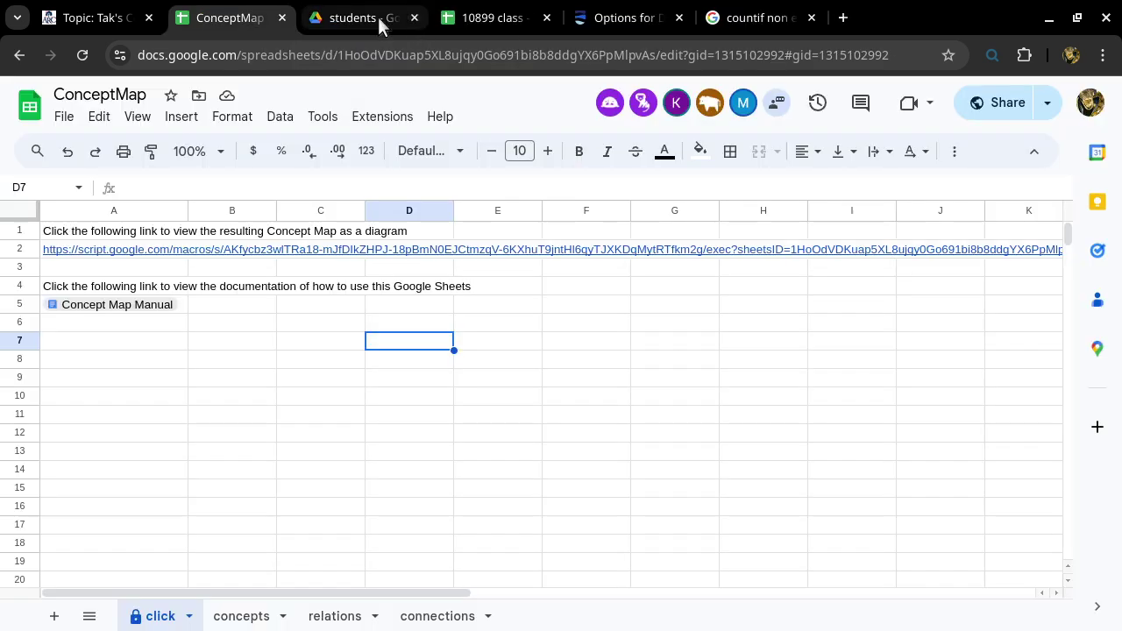
left_click(281, 18)
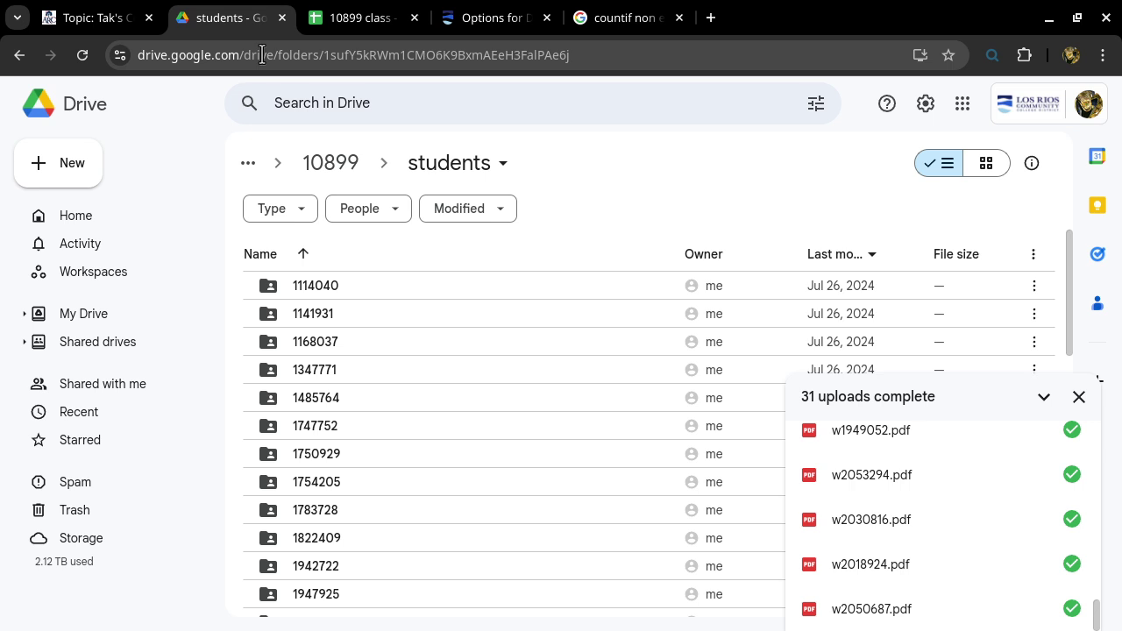
left_click(109, 21)
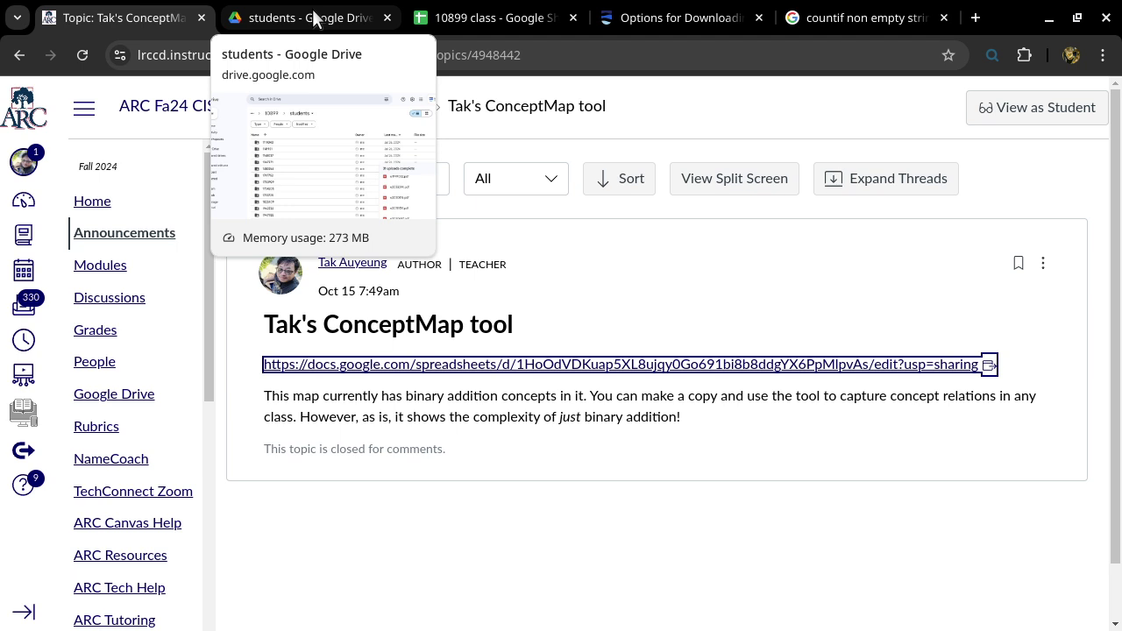
Step: Open Google Drive in a new browser tab and go to the cisp310 folder in My Drive
left_click(975, 17)
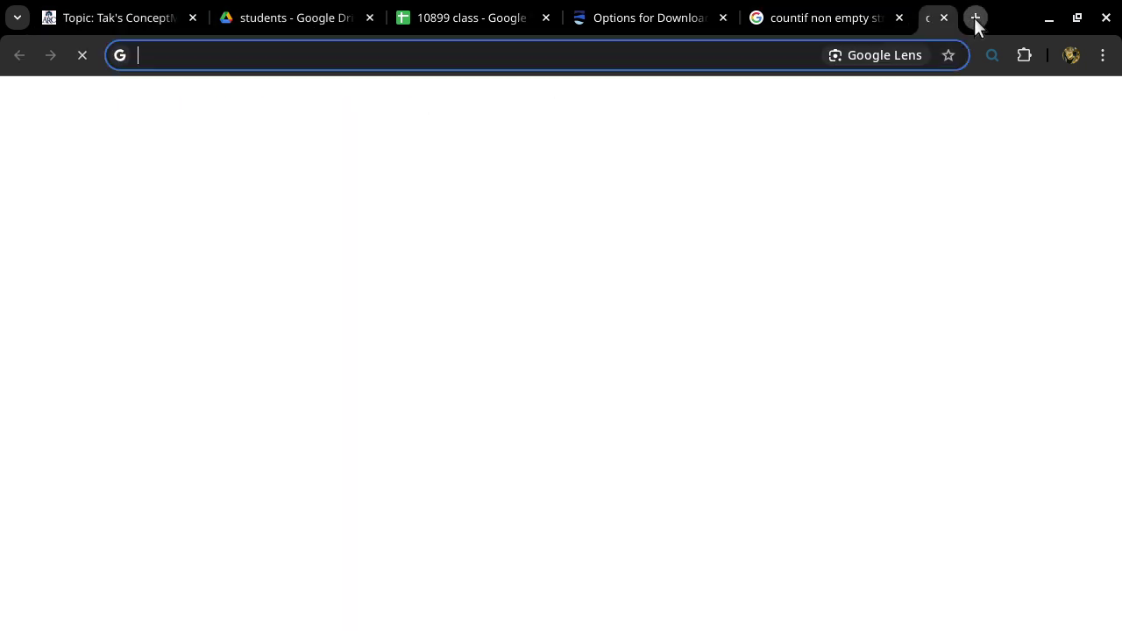
type("dr")
key("Return")
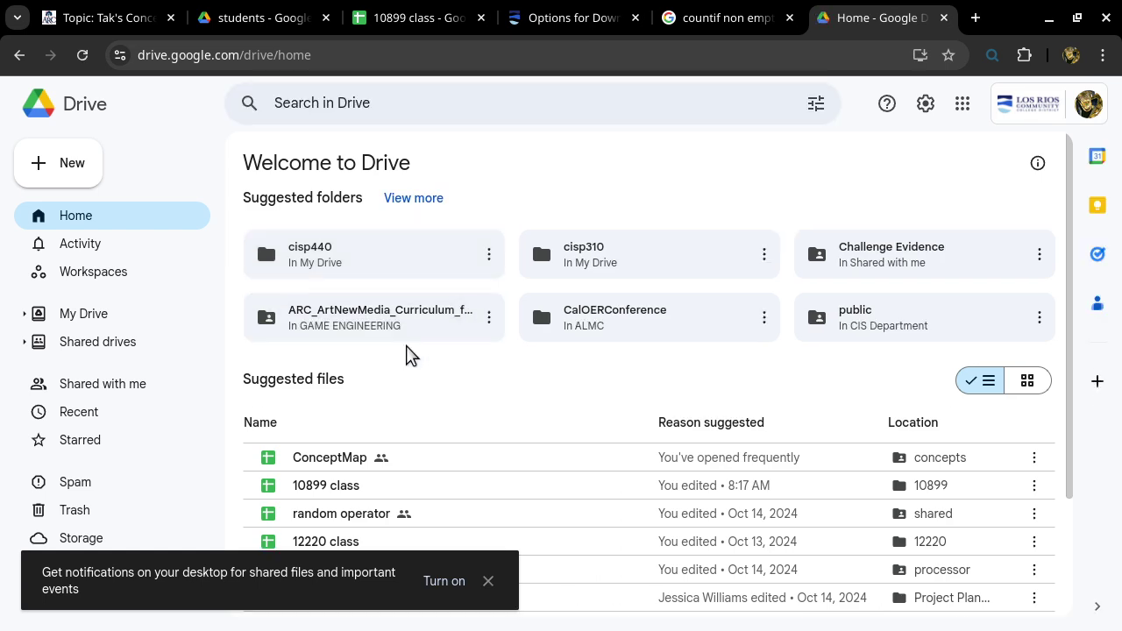
left_click(99, 323)
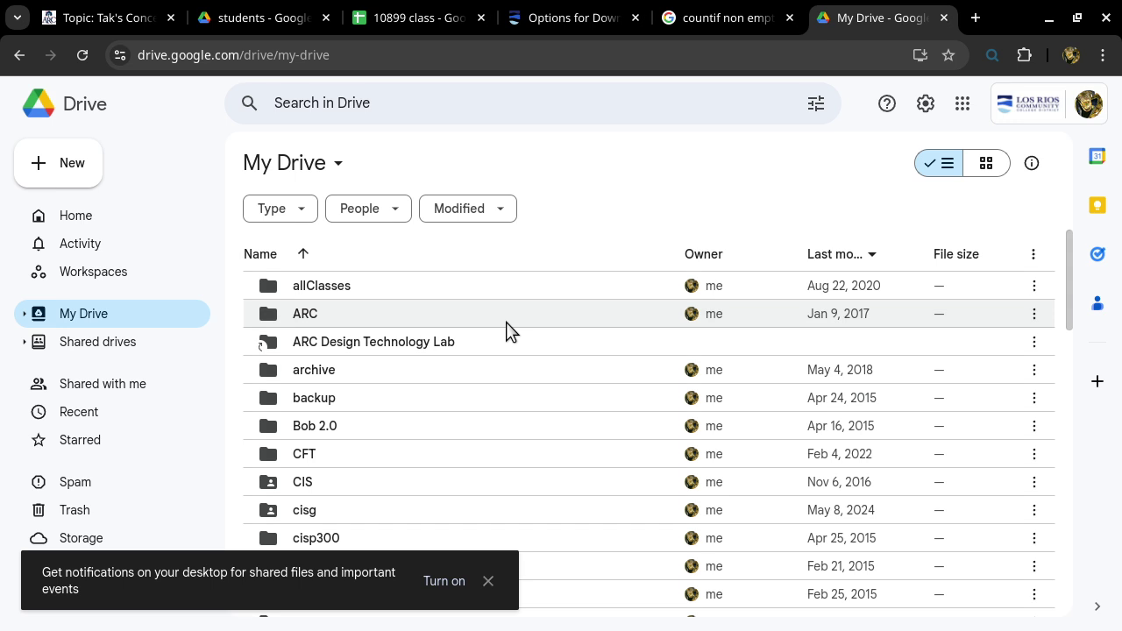
scroll(565, 375, "down", 4)
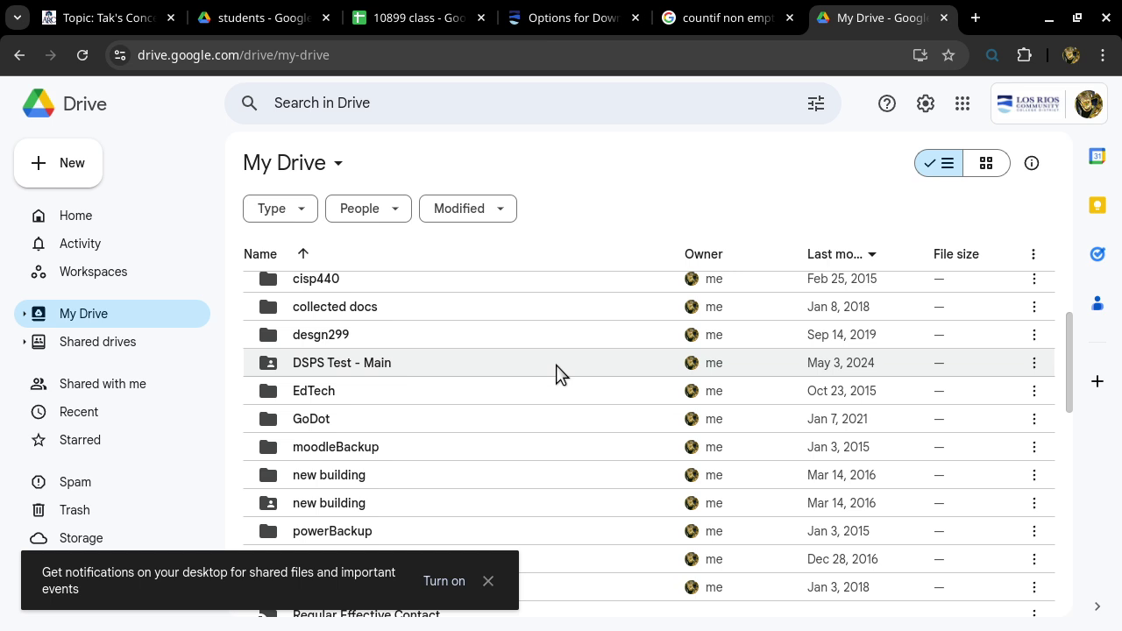
scroll(561, 373, "up", 3)
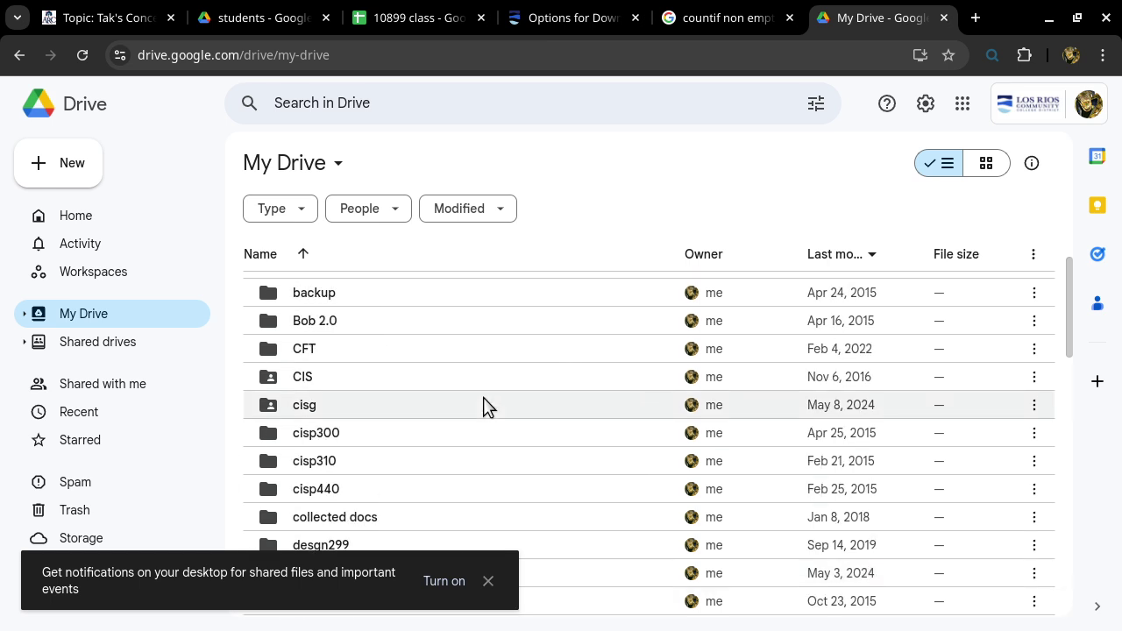
left_click(320, 469)
double_click(318, 462)
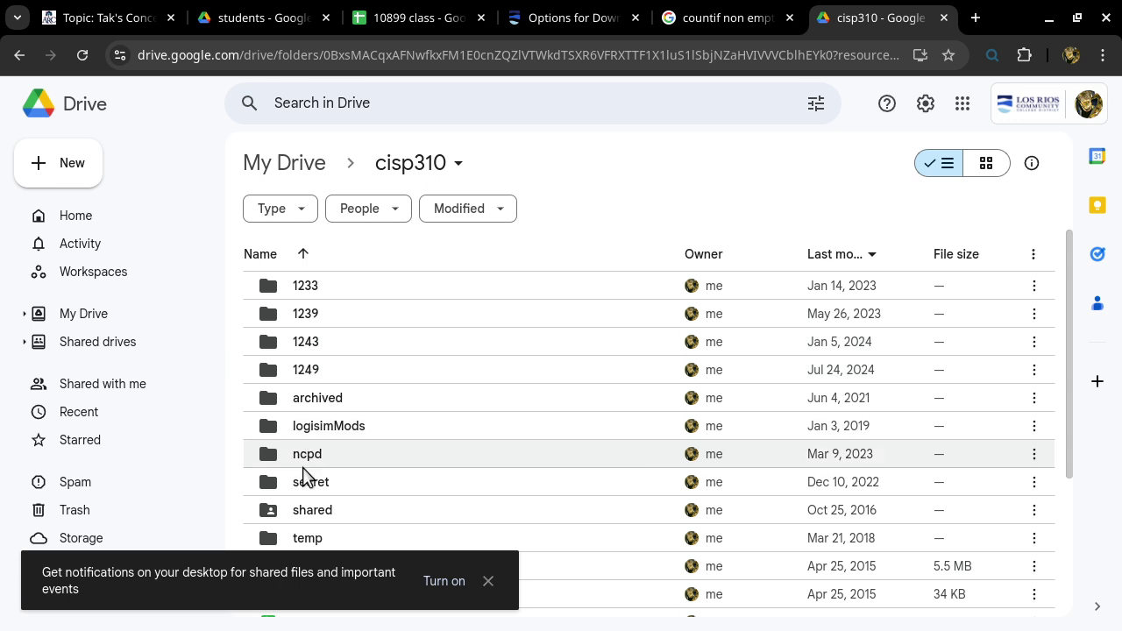
Step: Open the opcode table spreadsheet from the processor folder inside shared, dismissing the desktop notification offer on the way
double_click(313, 510)
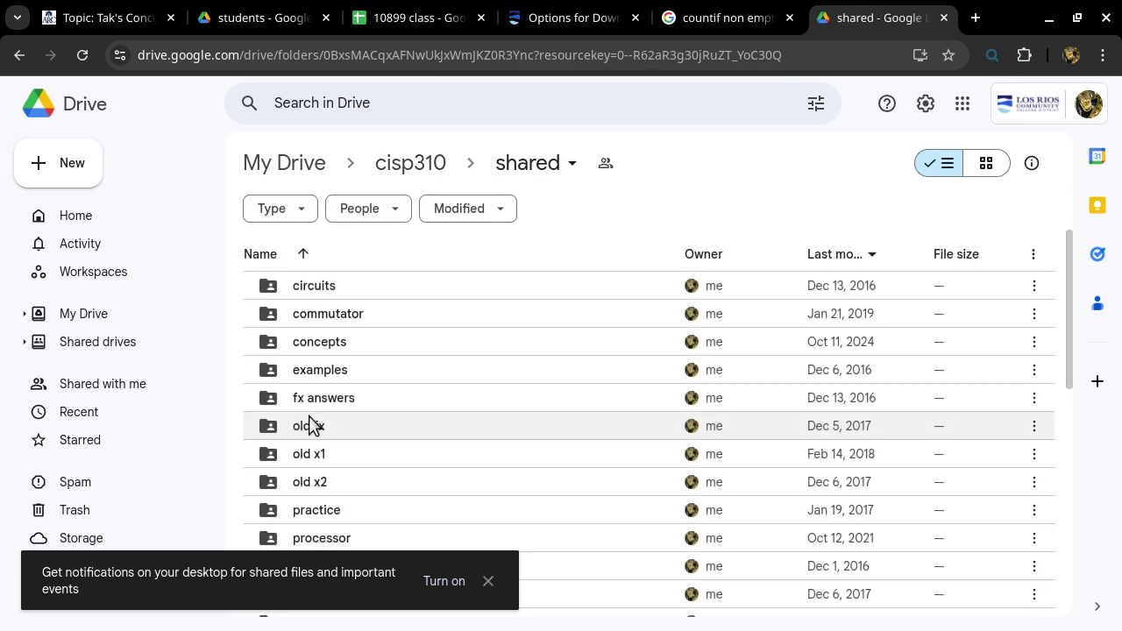
double_click(325, 536)
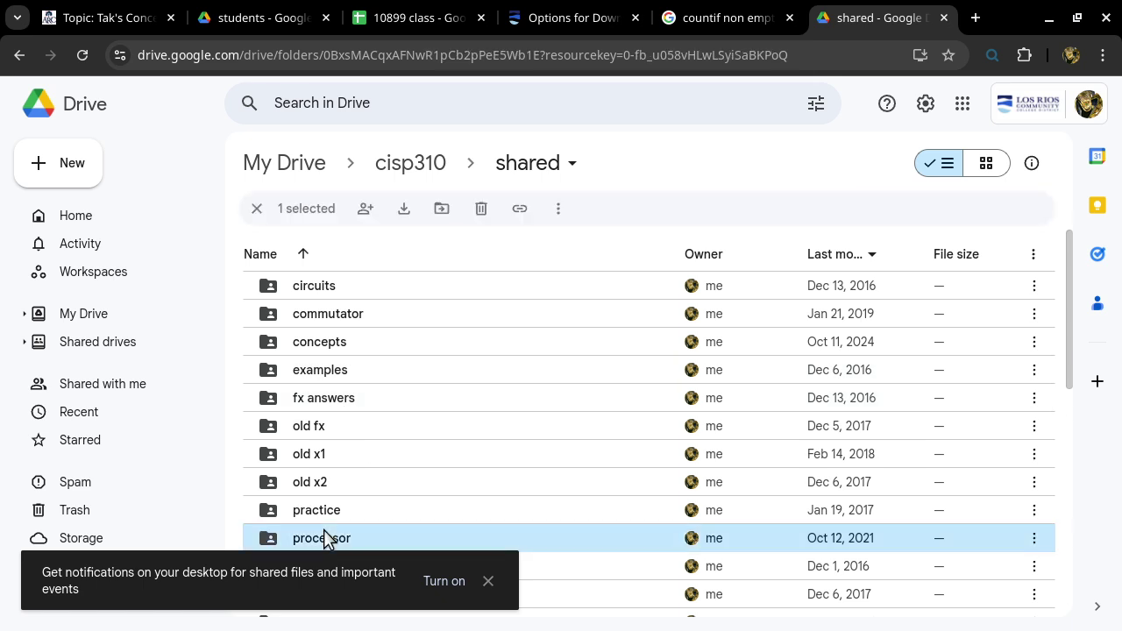
left_click(489, 581)
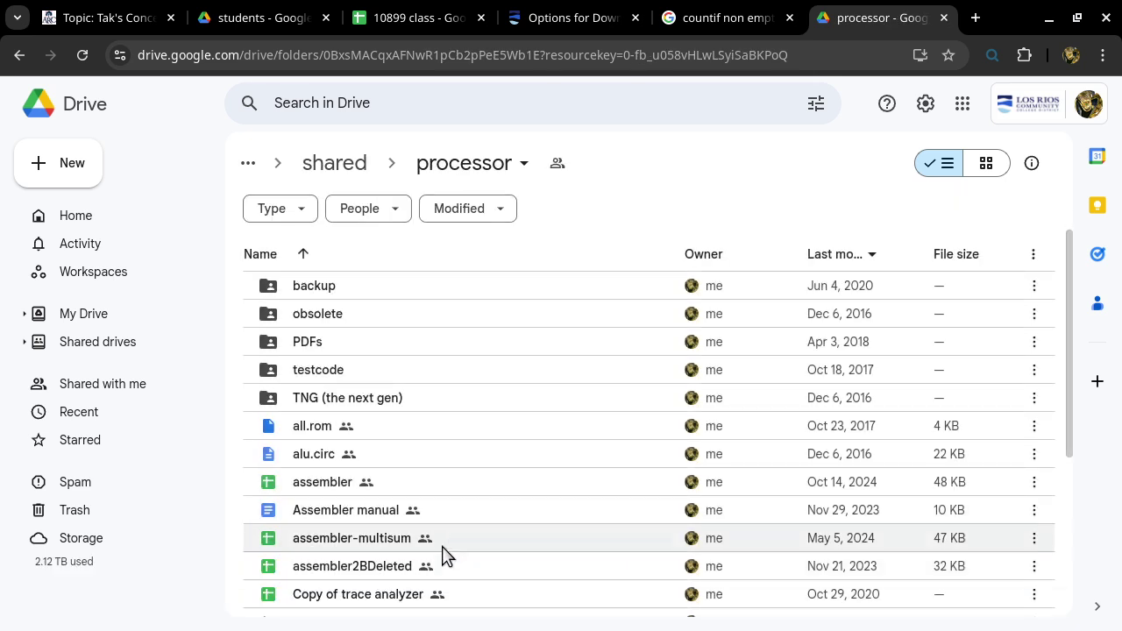
scroll(371, 488, "down", 2)
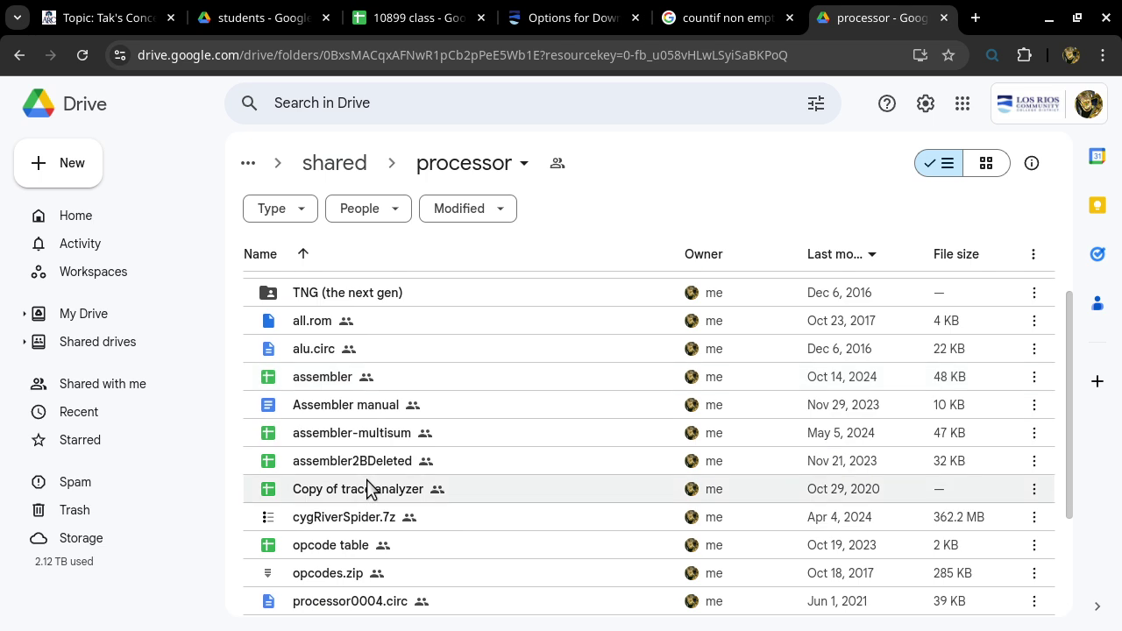
double_click(346, 549)
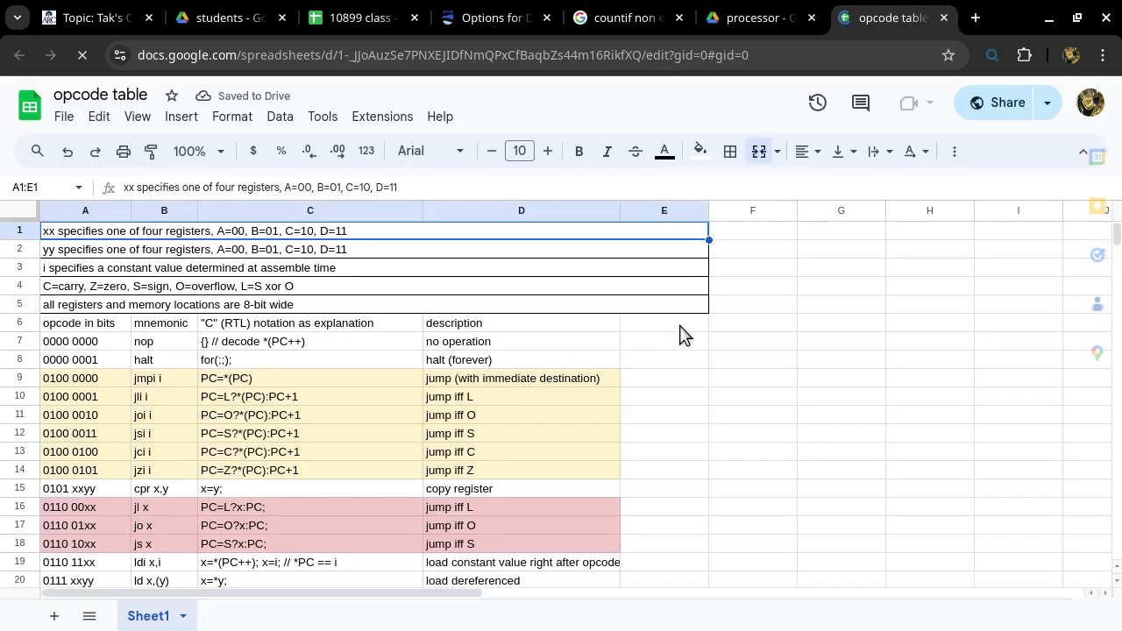
Step: Highlight the ldi, ld and st instruction rows (19, 20 and 31) together in the opcode table
scroll(684, 334, "down", 2)
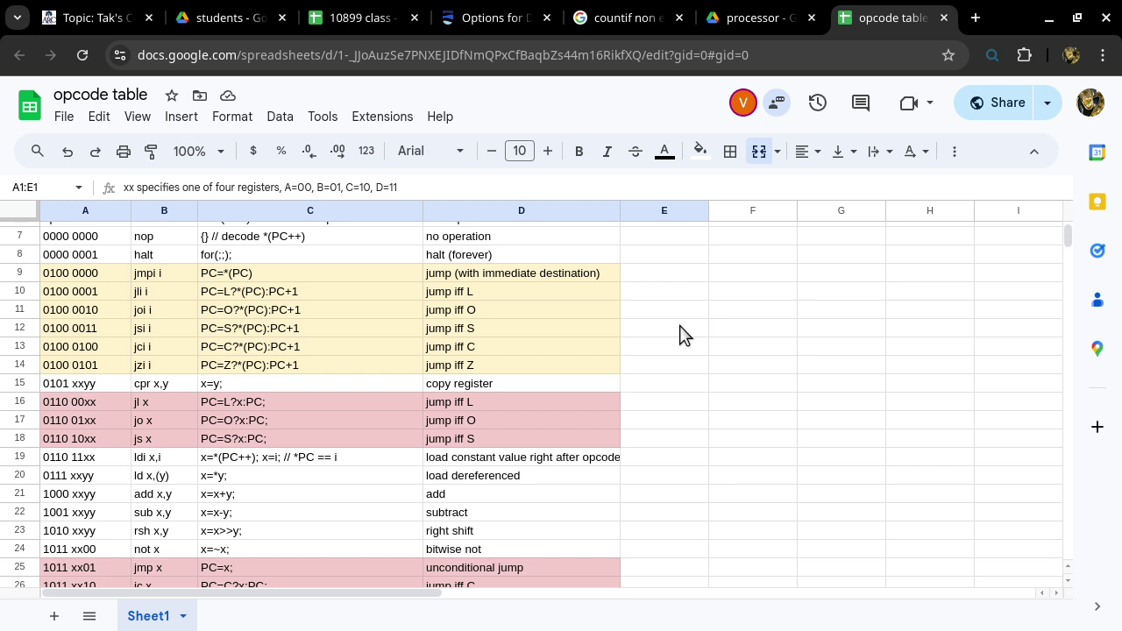
left_click(23, 458)
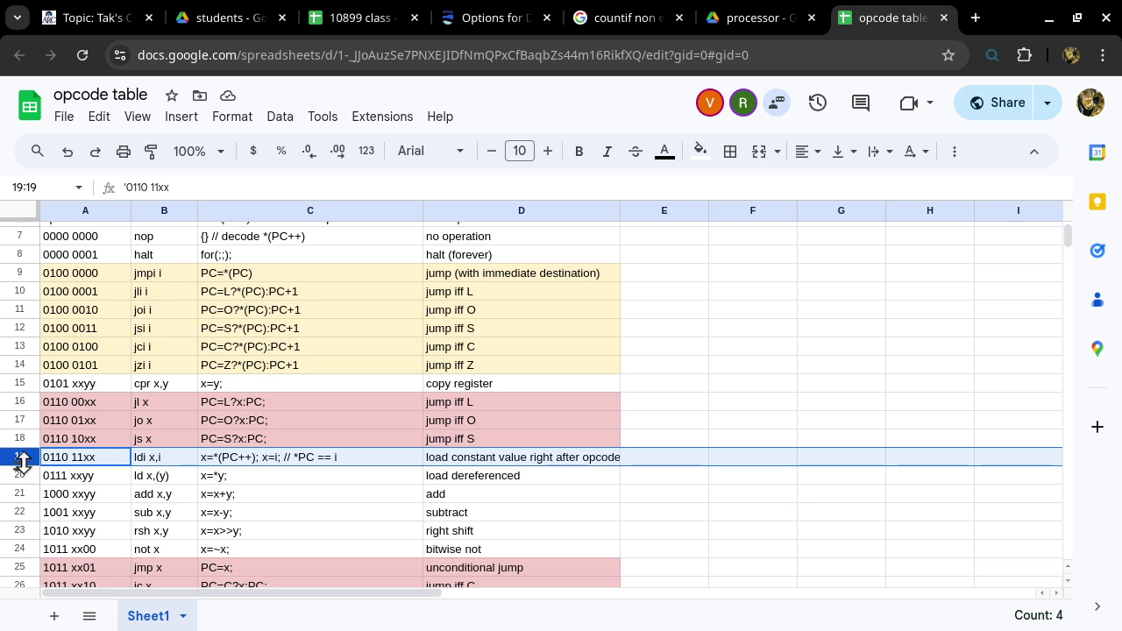
left_click(22, 476, "ctrl")
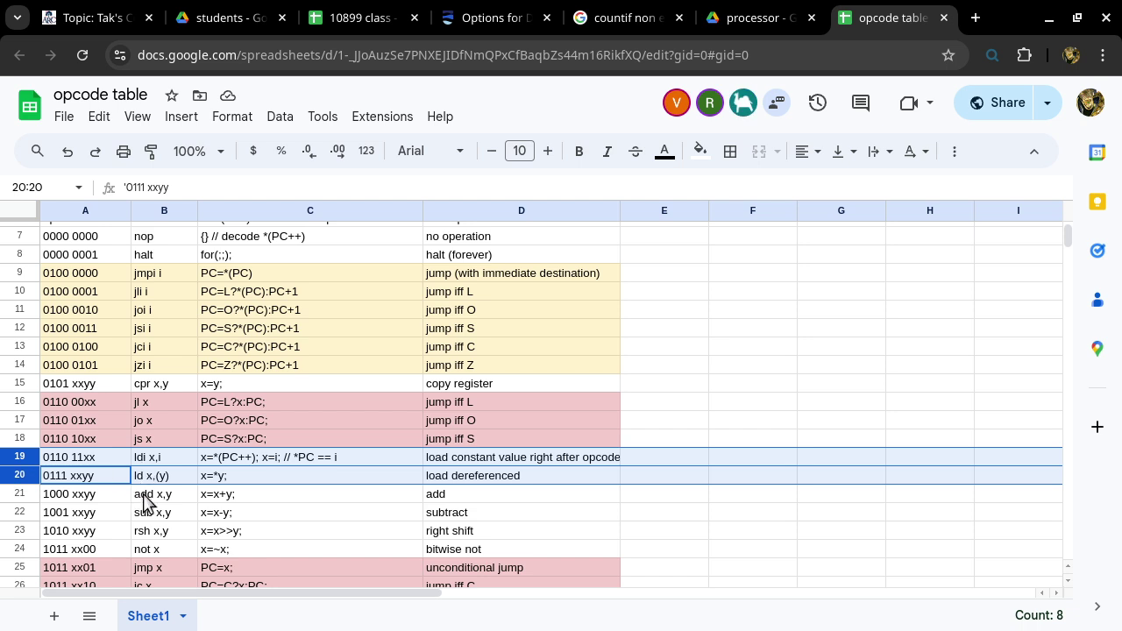
scroll(320, 468, "down", 2)
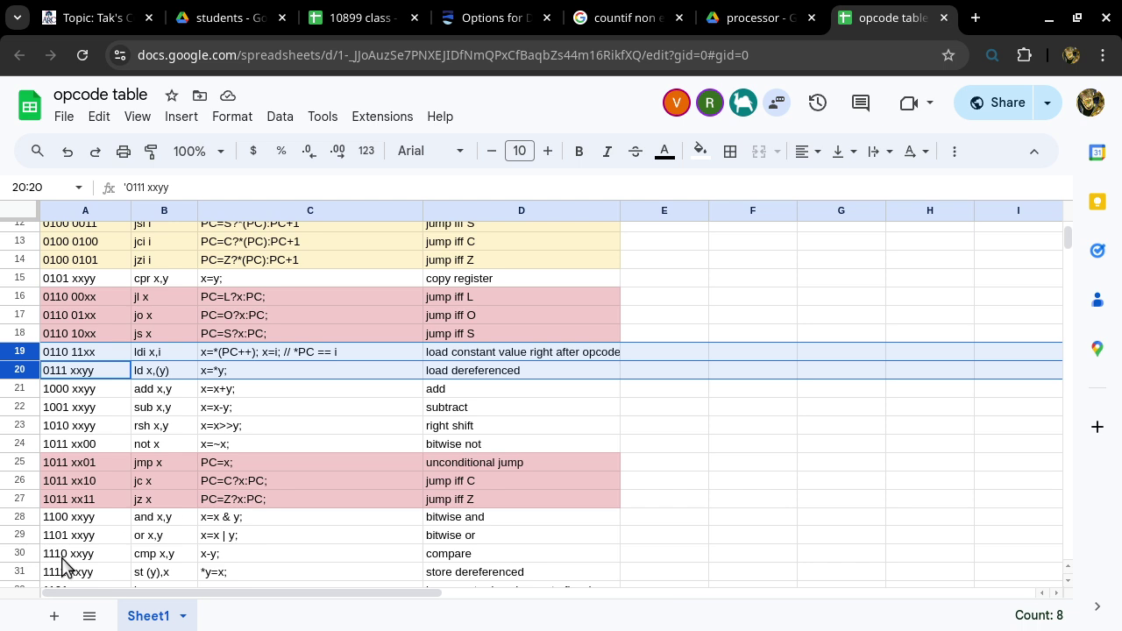
left_click(19, 571, "ctrl")
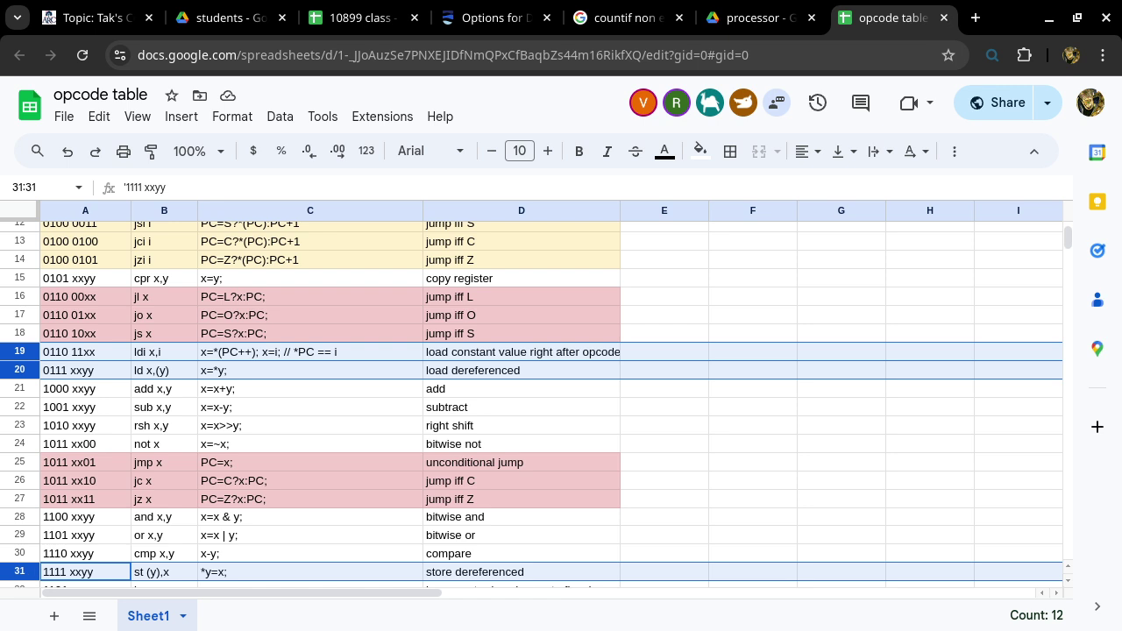
left_click(65, 117)
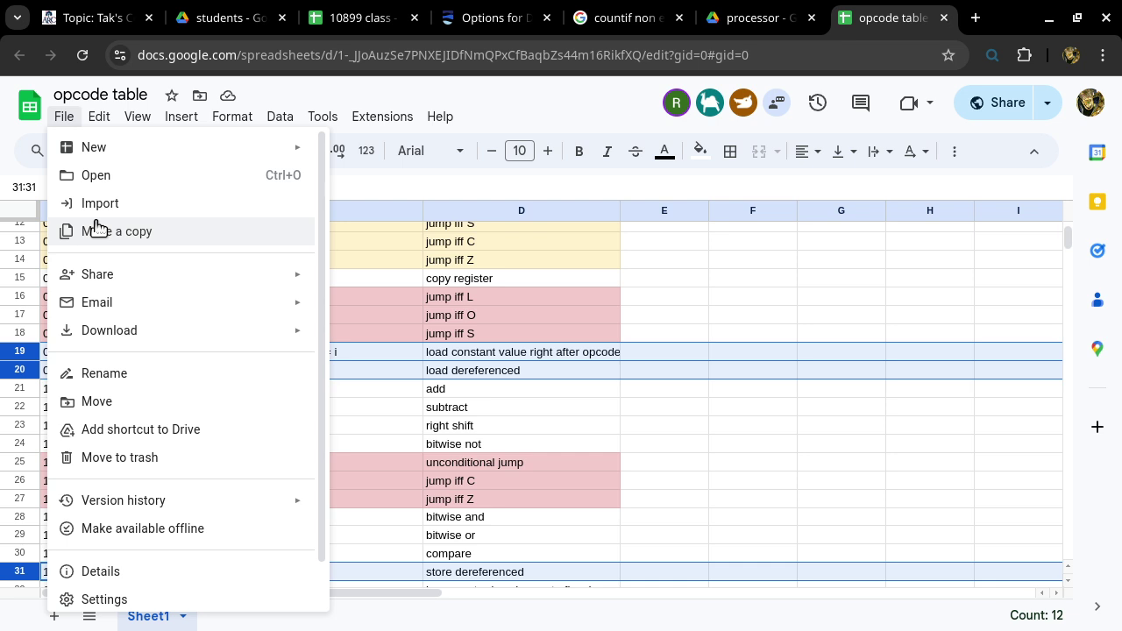
left_click(536, 107)
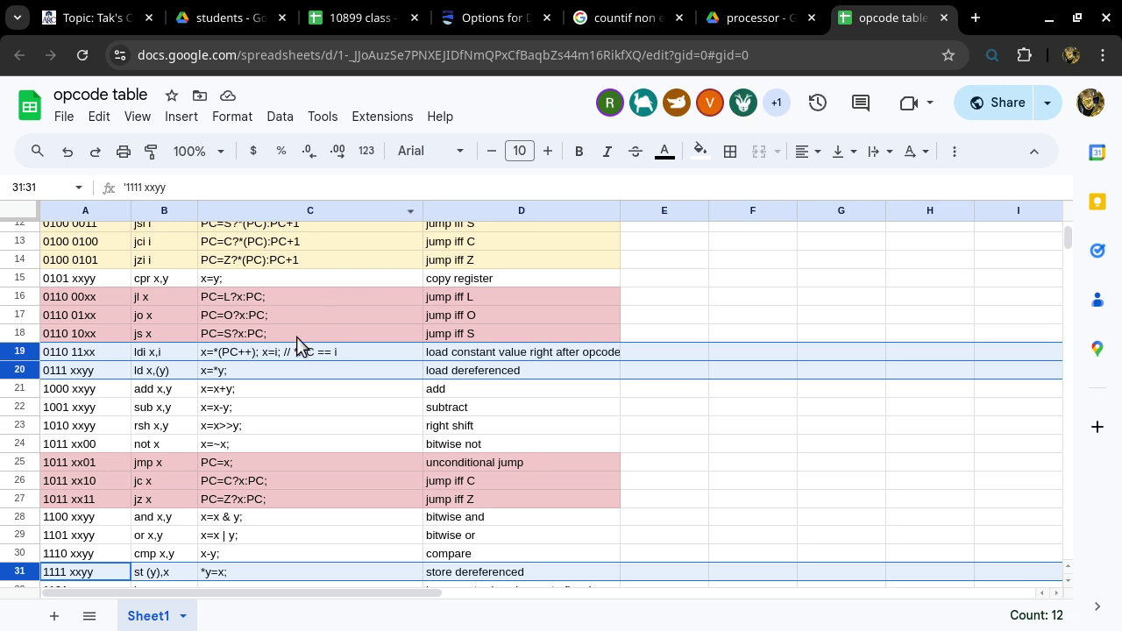
Step: Examine the RTL notation column, and highlight the x=*(PC++); part of the ldi explanation in cell C19
left_click(308, 215)
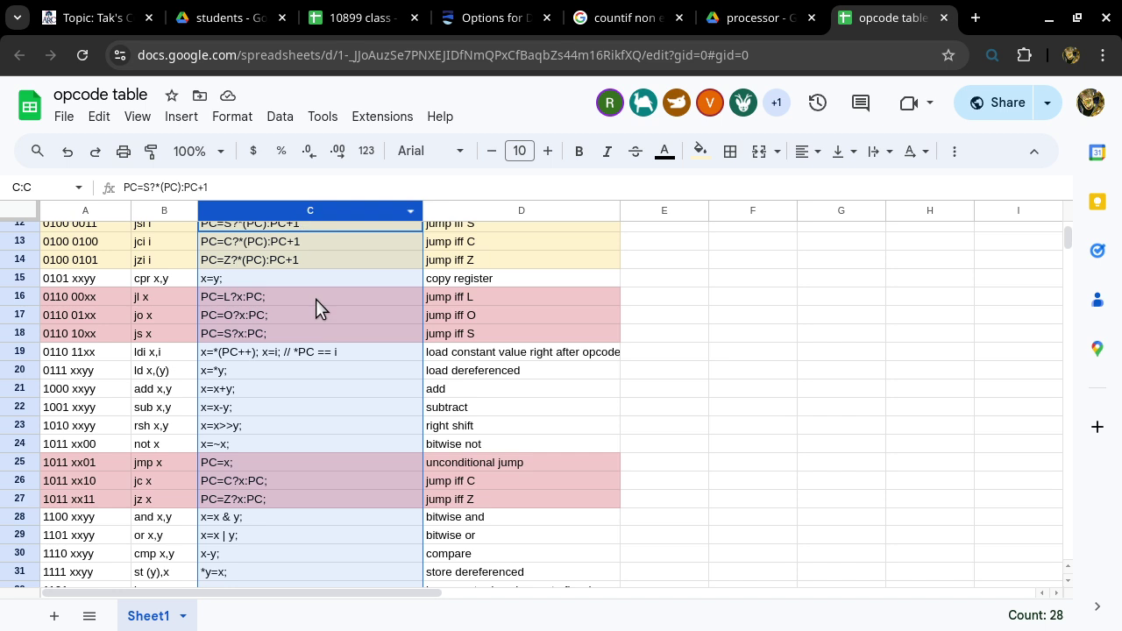
left_click(321, 354)
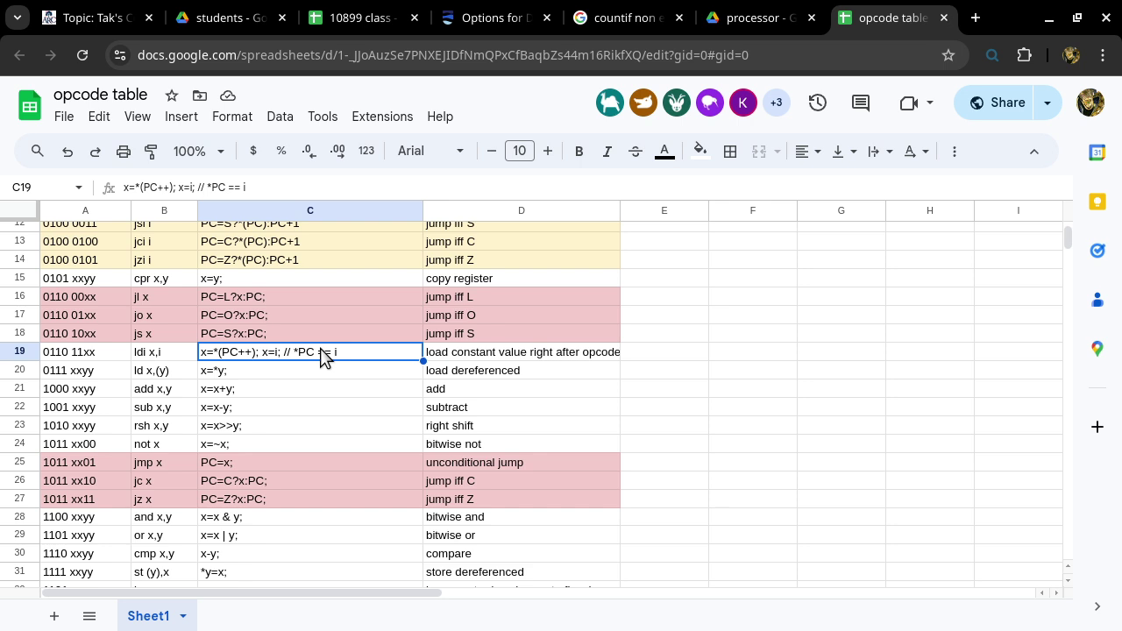
double_click(321, 353)
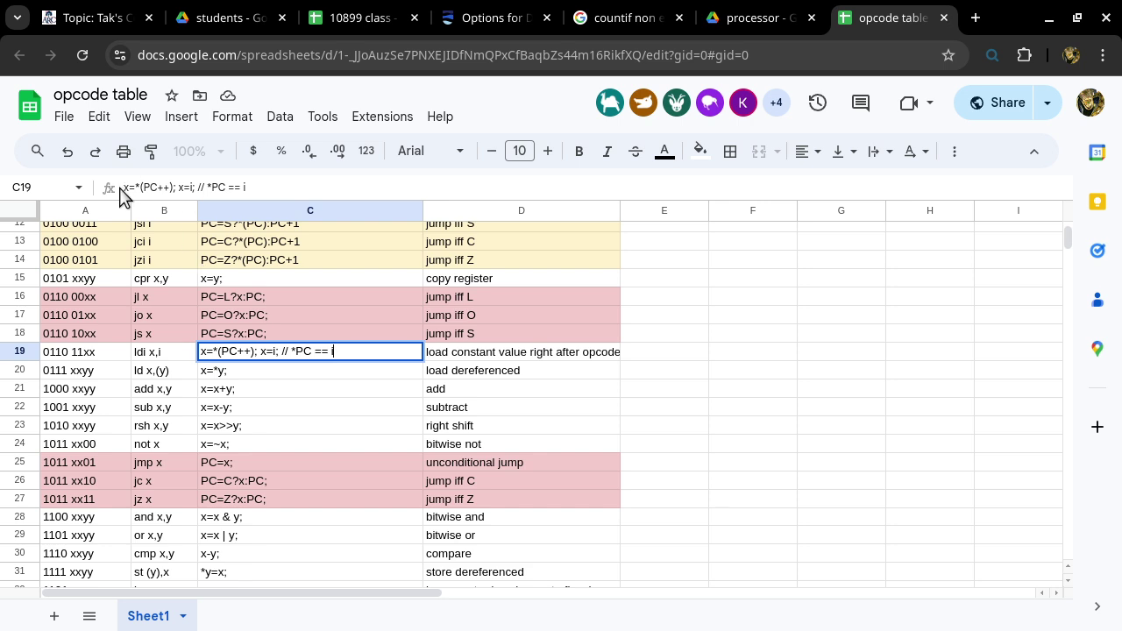
left_click_drag(123, 186, 210, 189)
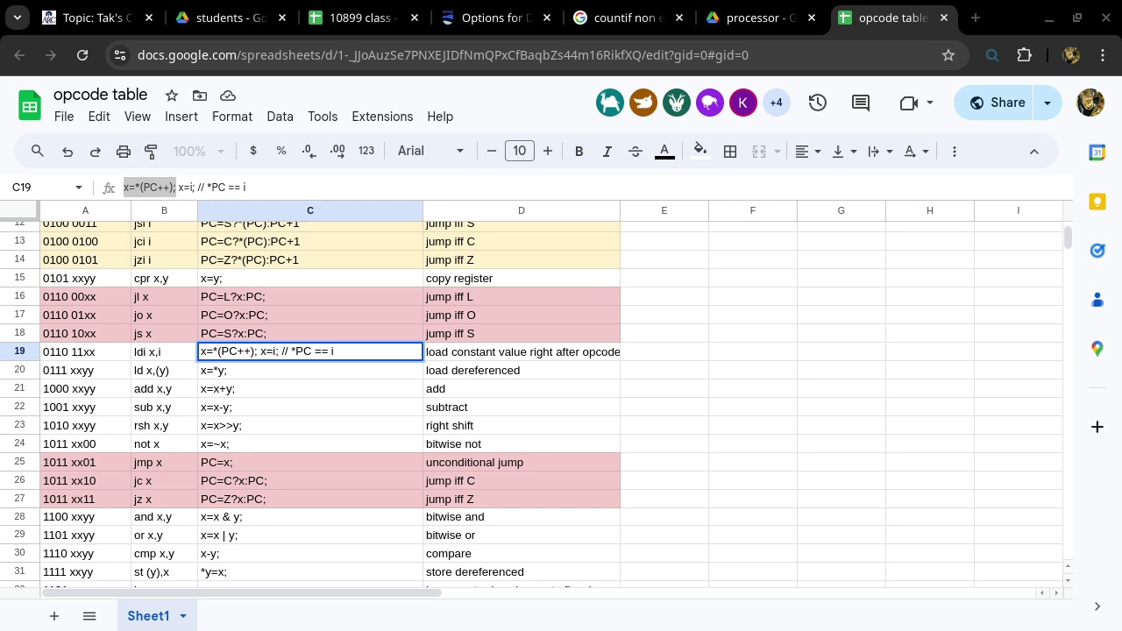
Step: Switch to the Mousepad text editor and start a new blank document beside the existing ones
left_click_drag(263, 627, 491, 73)
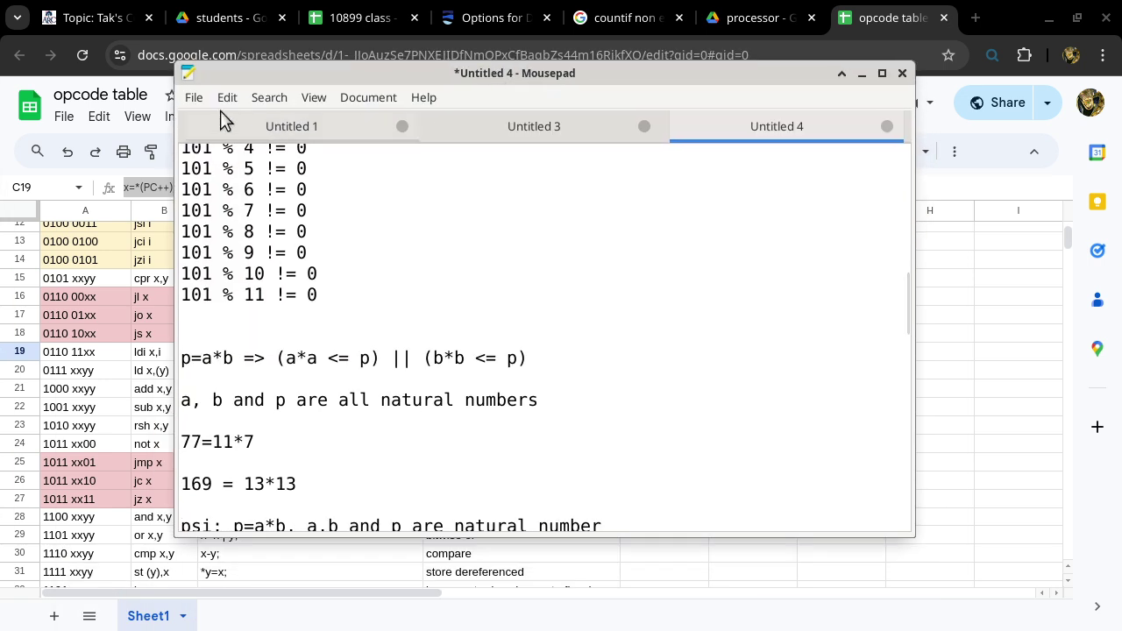
left_click(192, 97)
left_click(214, 145)
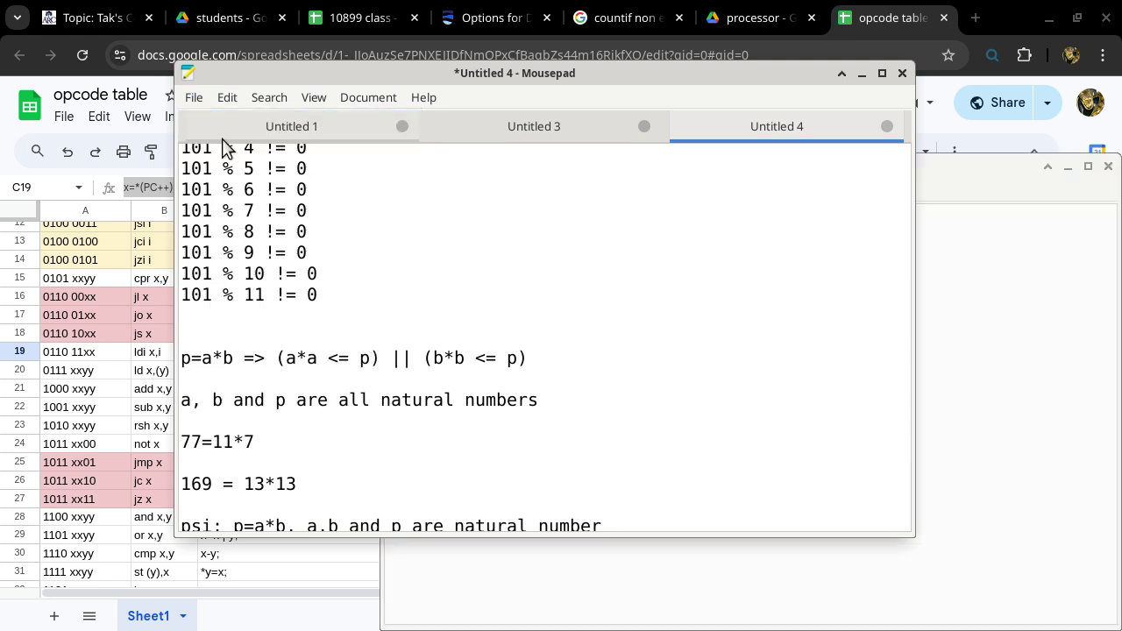
left_click(196, 98)
left_click(207, 120)
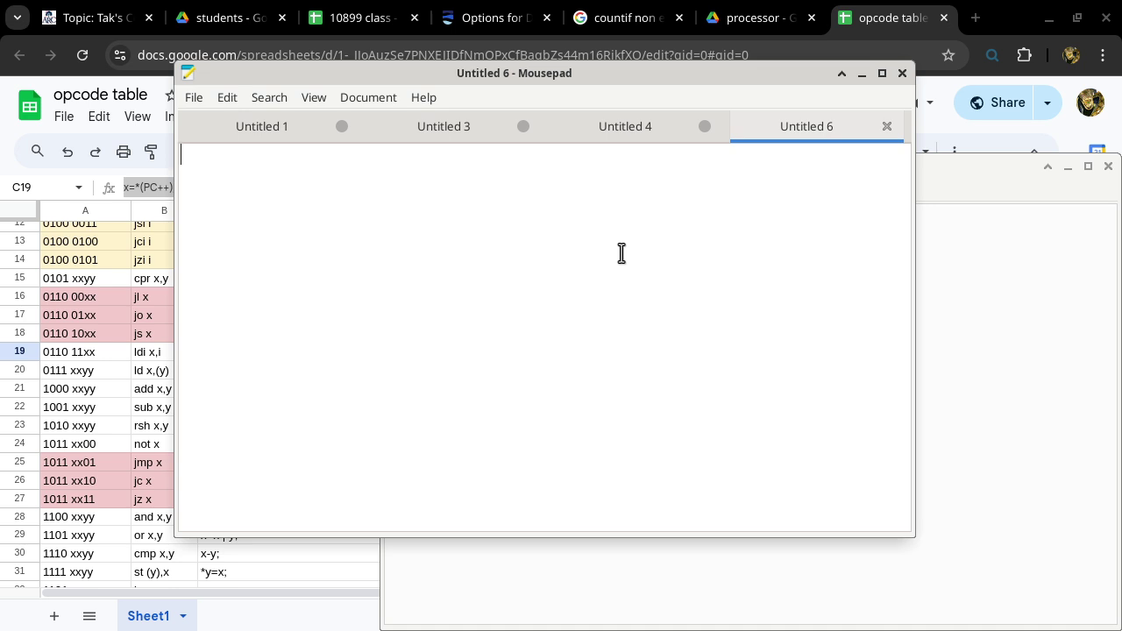
Step: Write the example line "ldi c,45 // c=45" followed by the hexadecimal conversion "2*16+13" and "0x2d"
type("ldi  ")
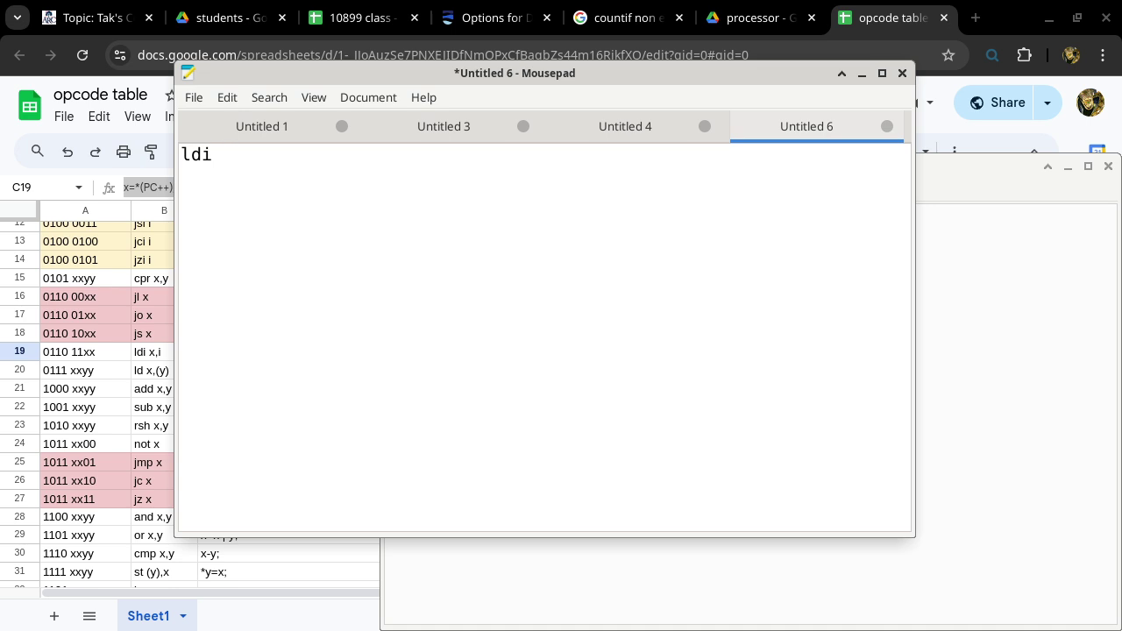
type("c,45")
type("// c=45")
type("2*16")
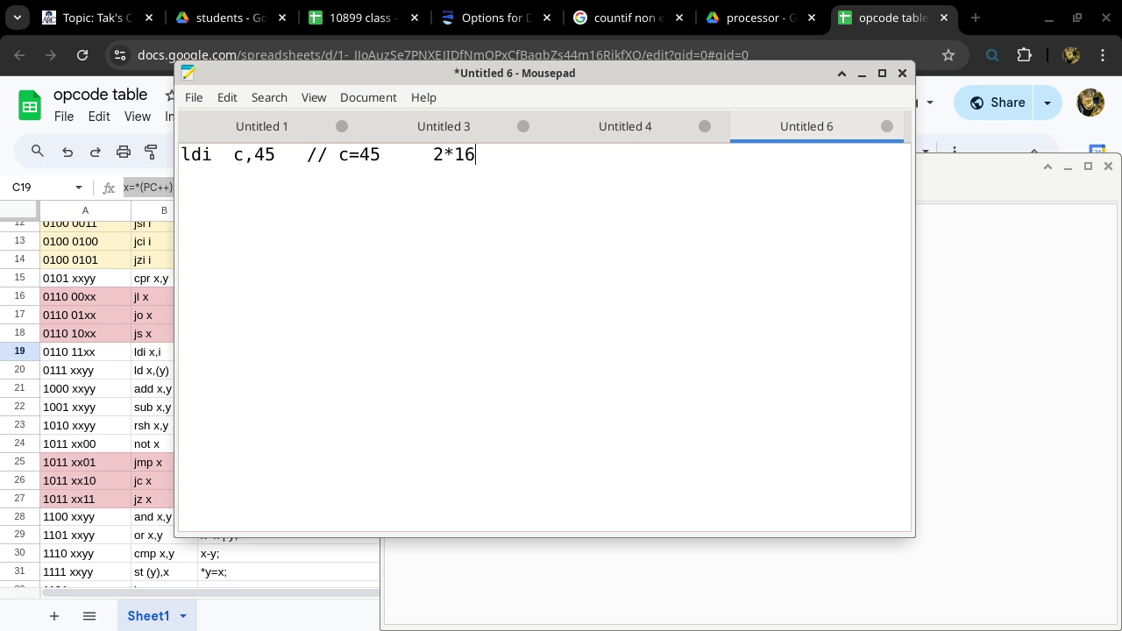
type("+13   2d")
key("Left")
type("0x")
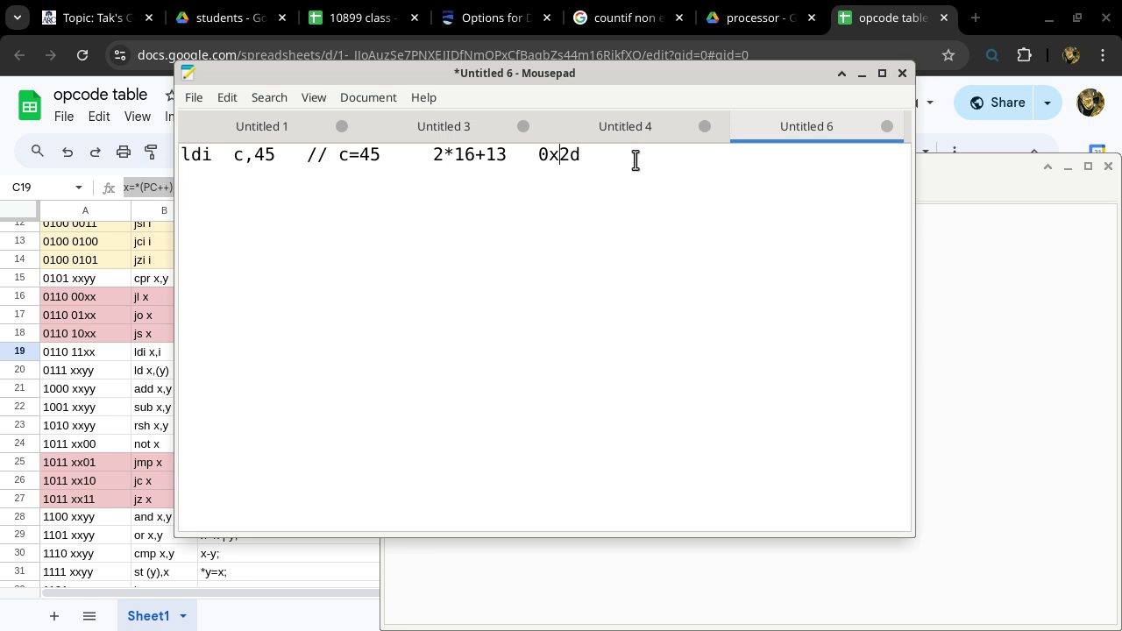
Step: Open the assembler spreadsheet from the processor folder in Drive, move the notes window aside, and show the source sheet
left_click(744, 24)
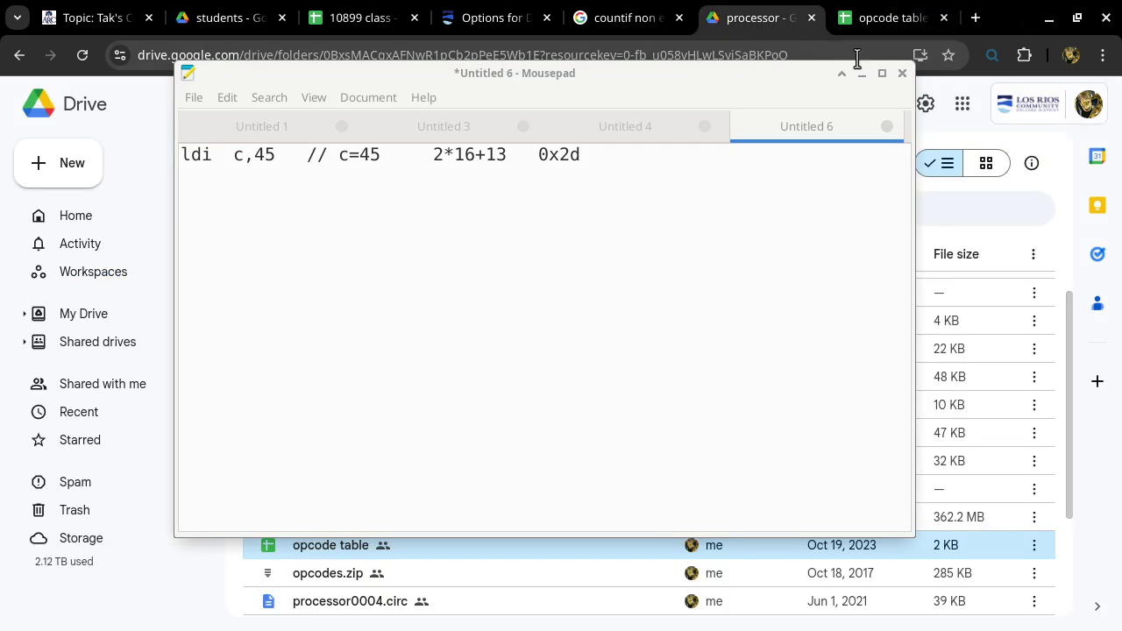
left_click(373, 85)
left_click_drag(230, 66, 874, 123)
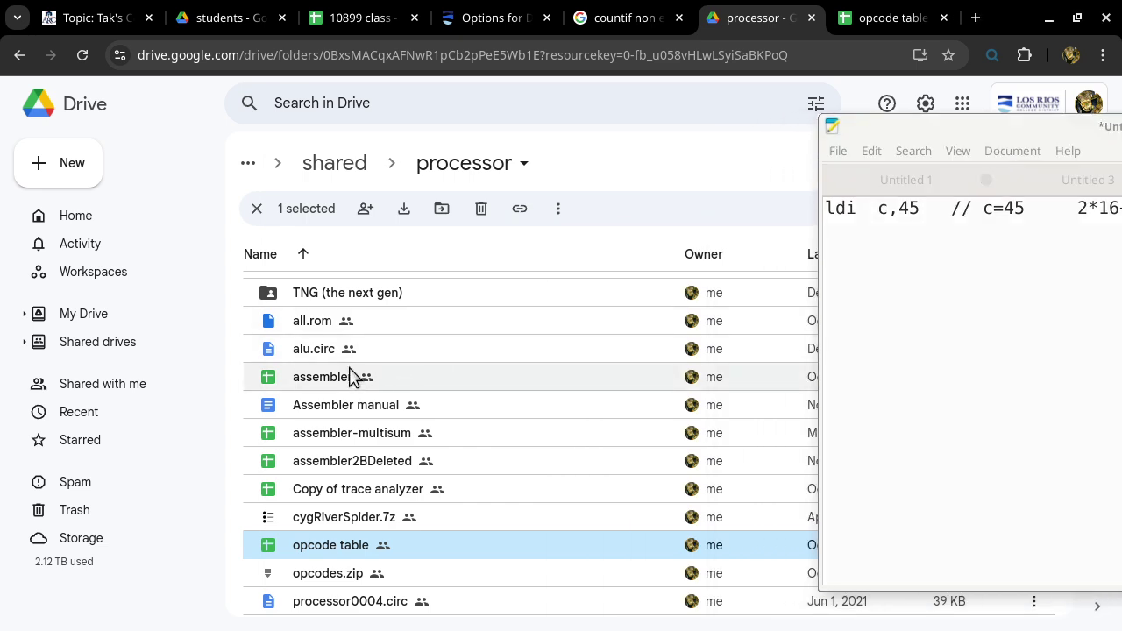
double_click(328, 383)
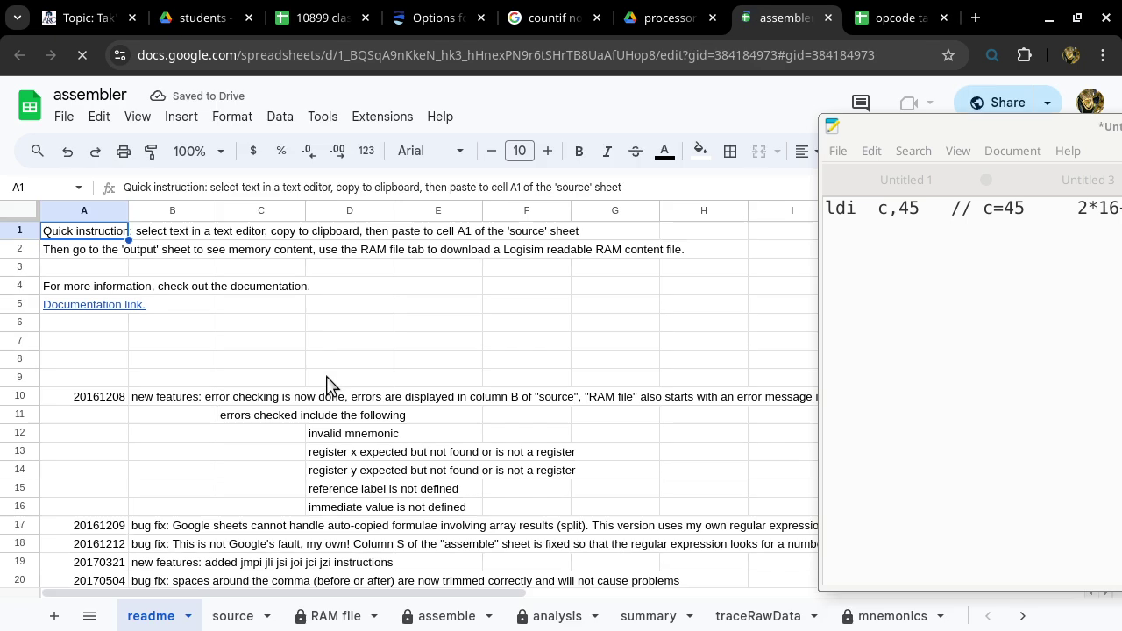
left_click(233, 615)
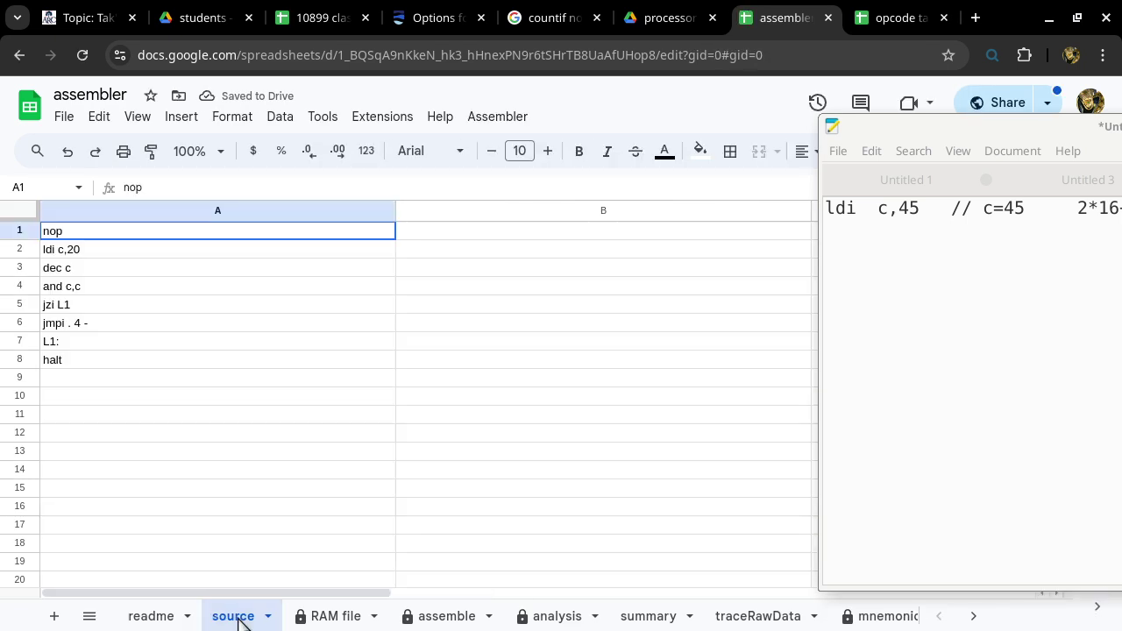
Step: Clear the existing program from column A of the source sheet and enter "ldi c,45" in cell A1
left_click(294, 213)
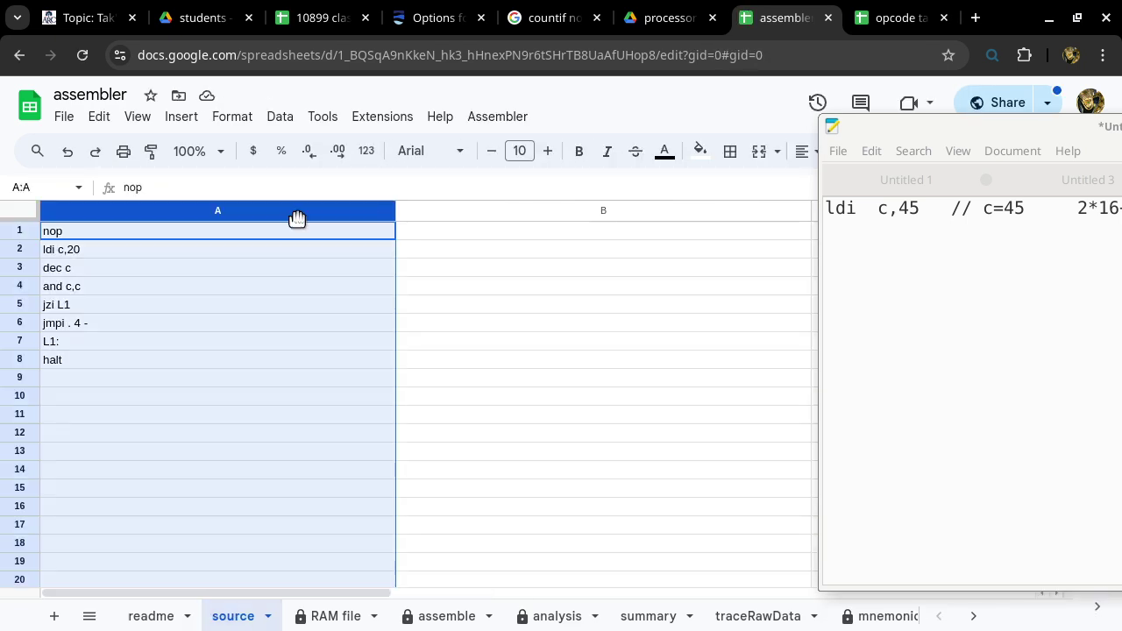
key("Delete")
left_click(302, 232)
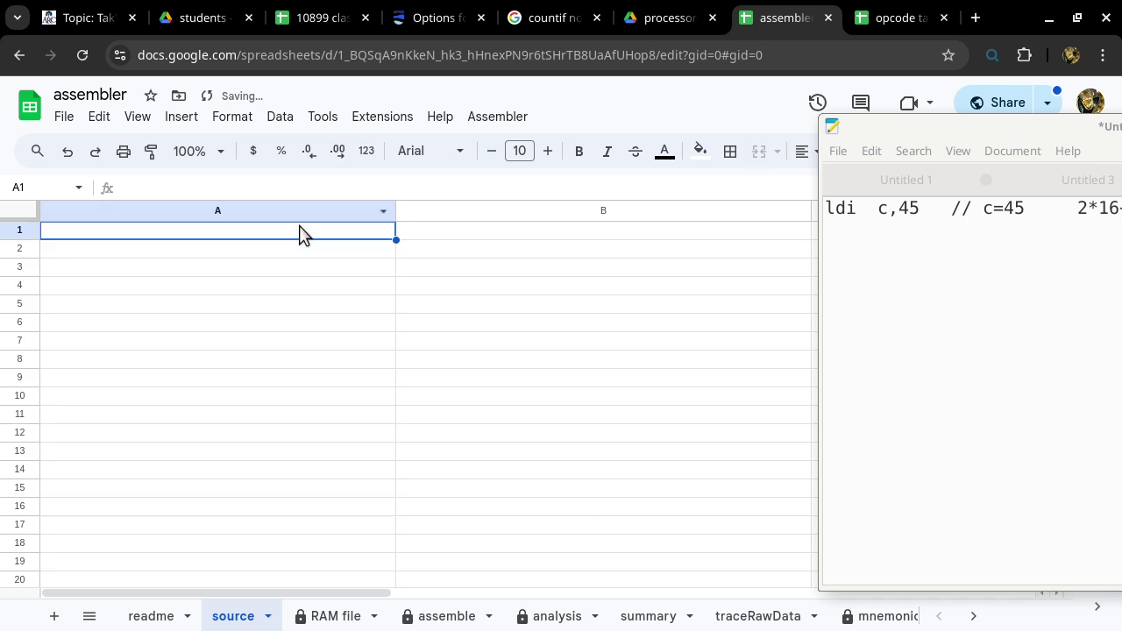
double_click(300, 229)
type("ldi")
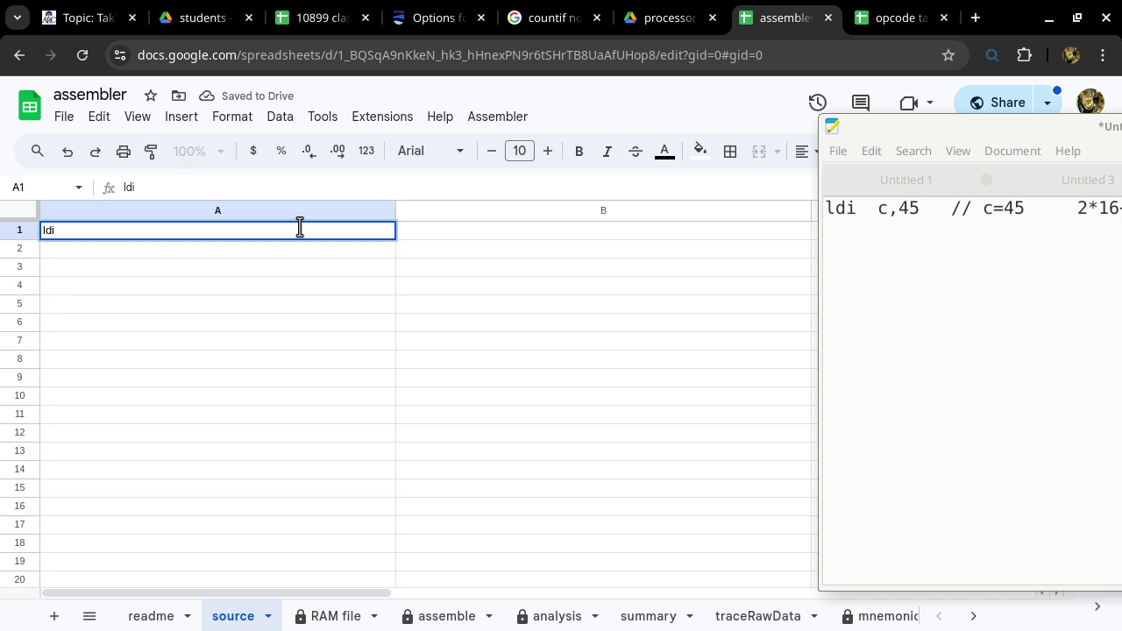
type(" c,")
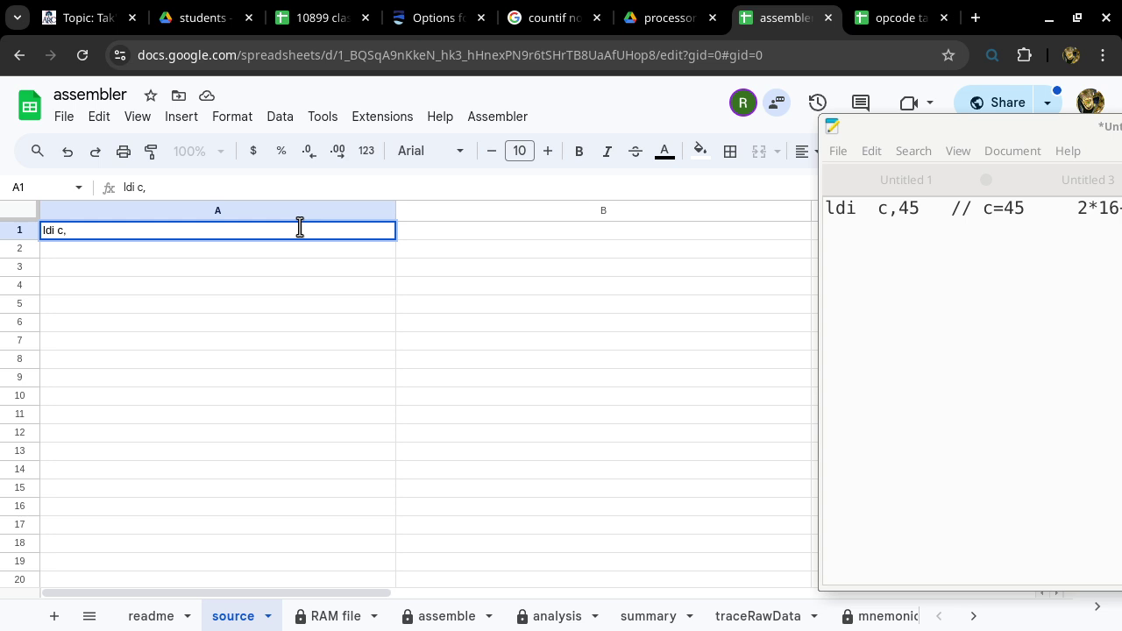
type("45")
key("Return")
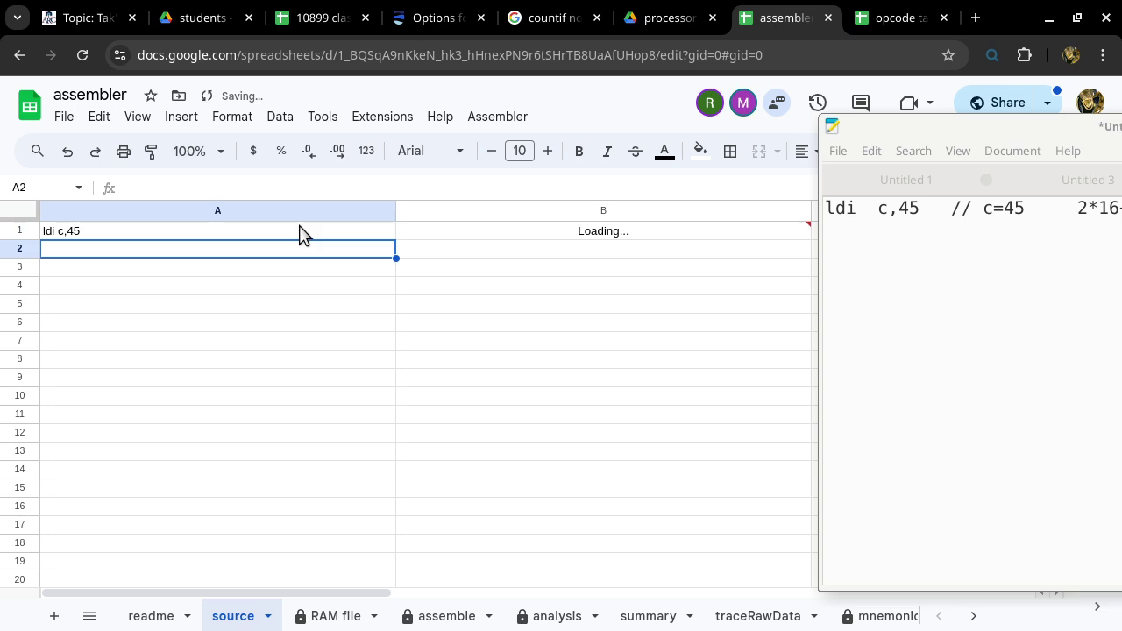
Step: Check the error column's cell B1, and view the machine code generated for the ldi instruction on the assemble sheet
left_click(414, 233)
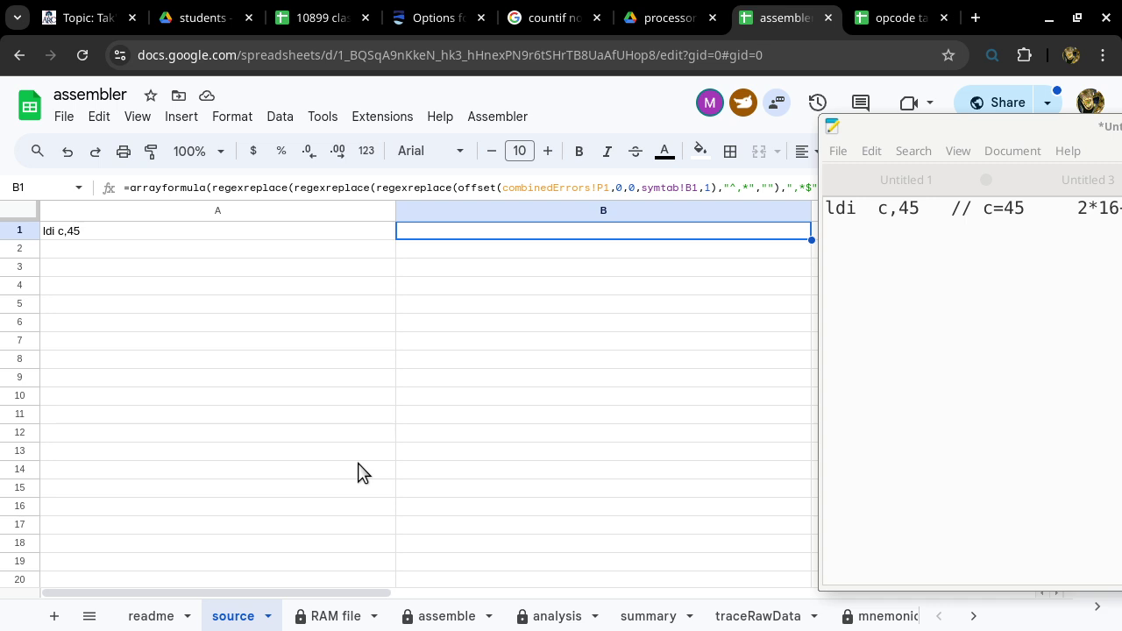
left_click(443, 617)
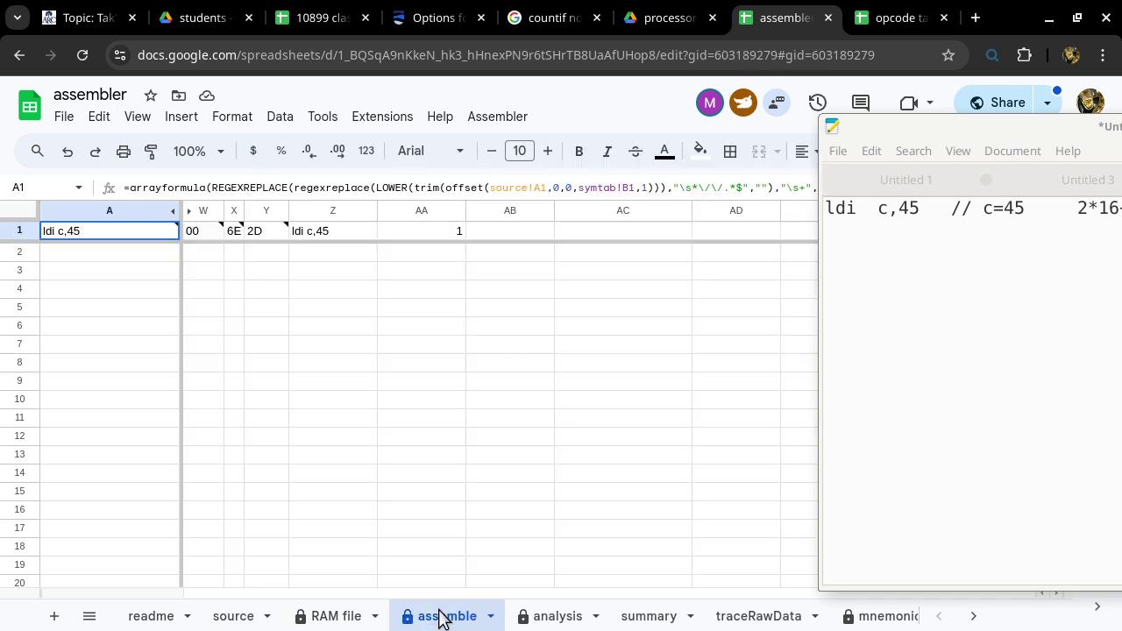
left_click(389, 308)
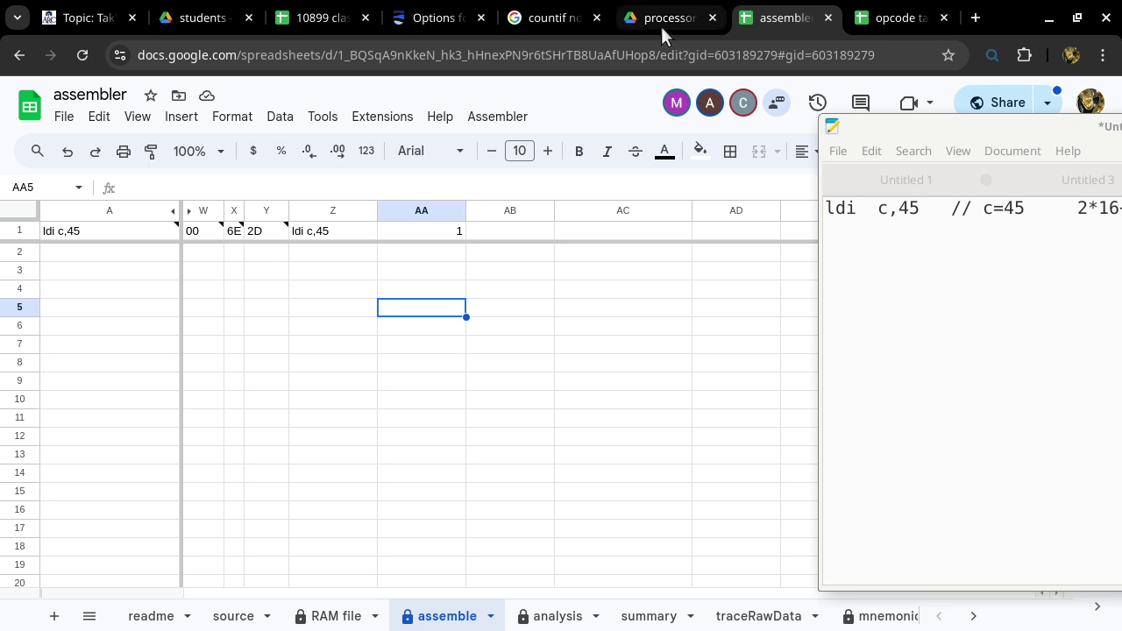
Step: Return to the opcode table and highlight the ldi row 19, including its bit pattern in cell A19
left_click(896, 16)
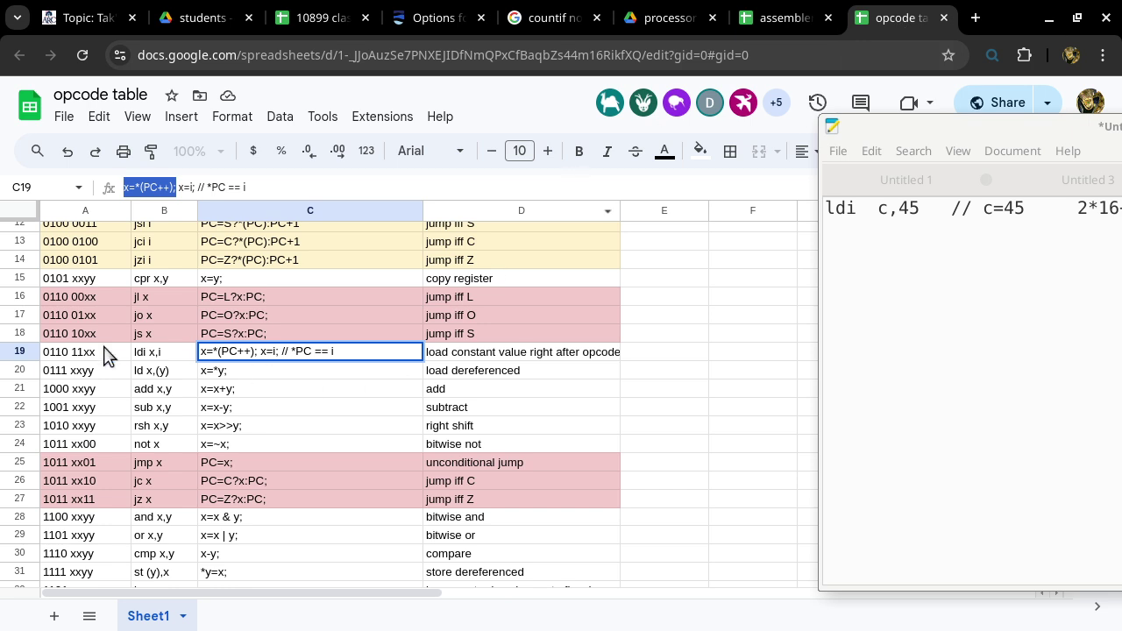
left_click(21, 351)
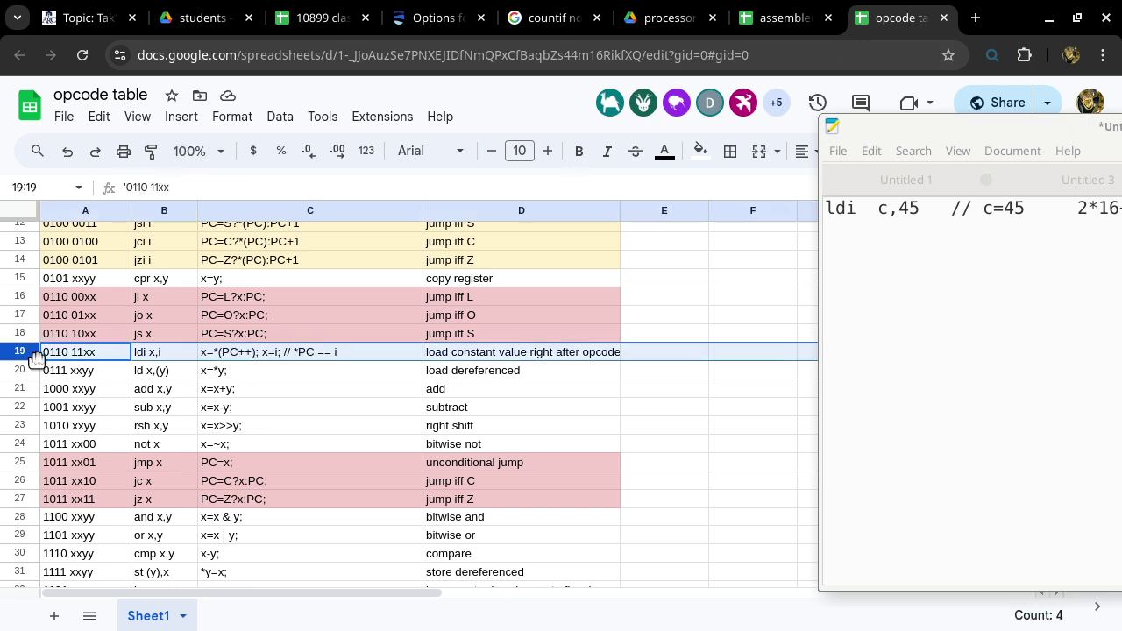
left_click(97, 353)
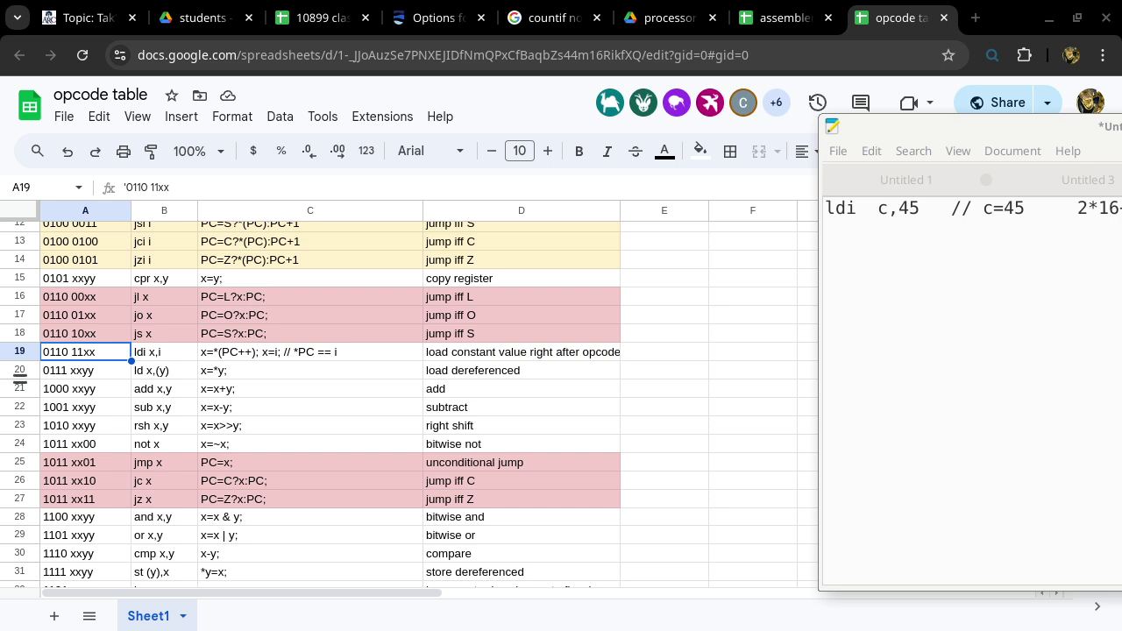
Step: Switch to Logisim, open the recent circuit processor0004.circ, and move the notes window off the circuit
key("alt+Tab")
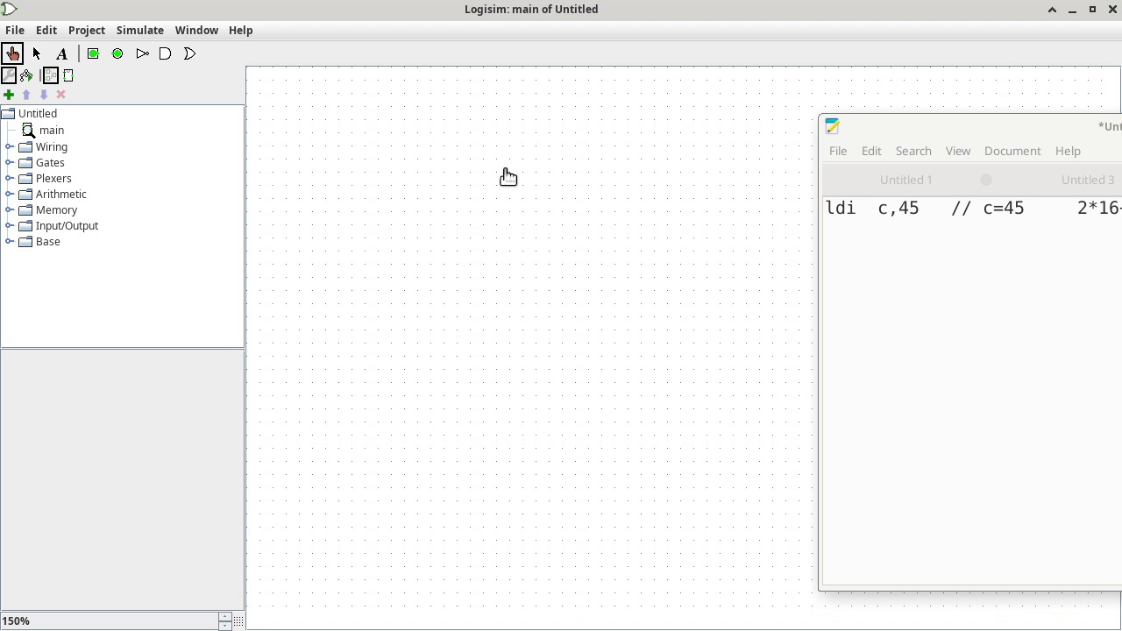
left_click(15, 33)
mouse_move(47, 80)
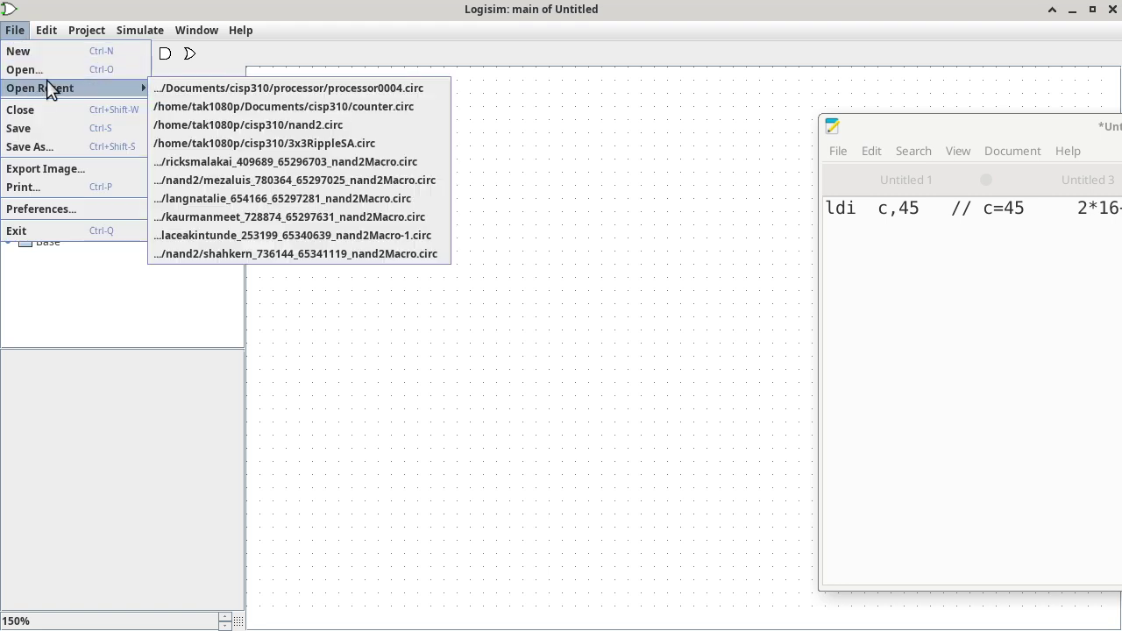
left_click(246, 86)
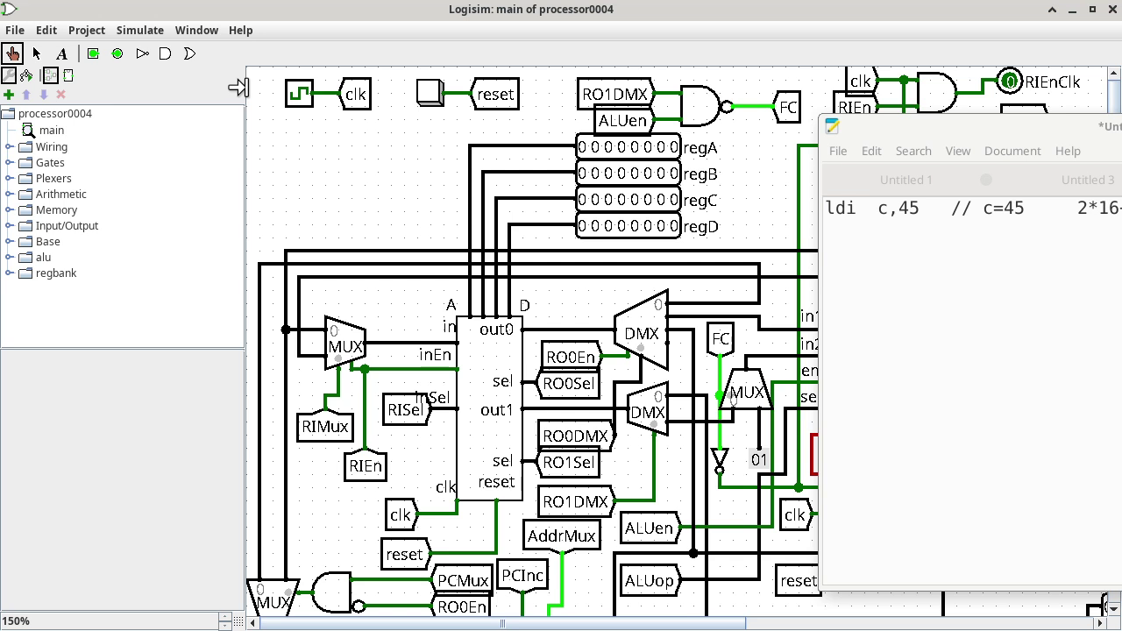
left_click(884, 125)
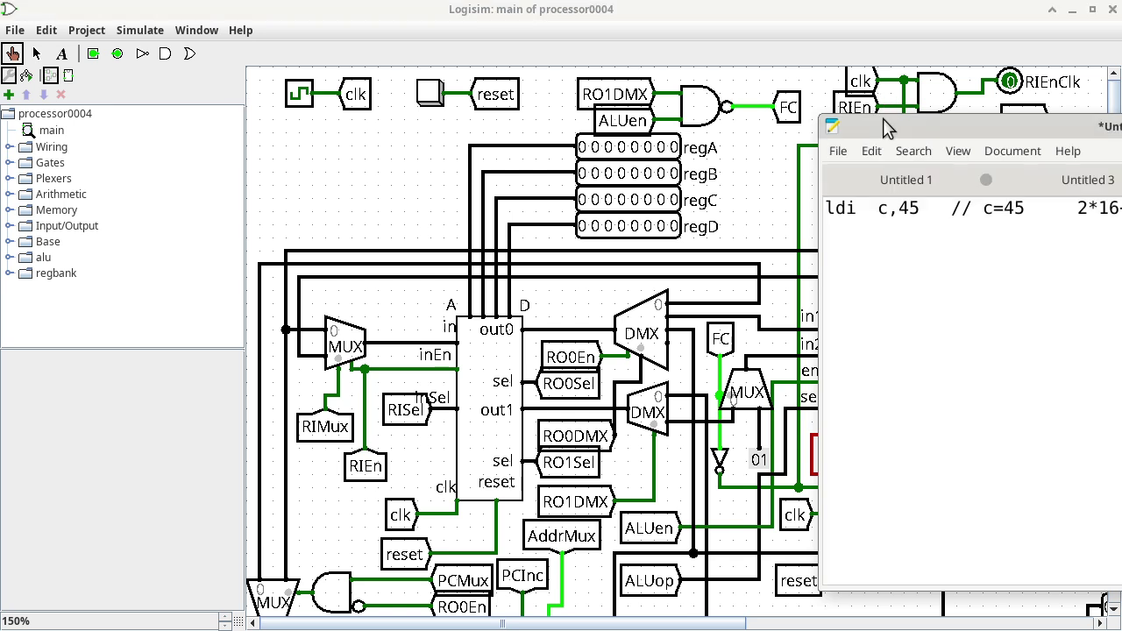
left_click_drag(884, 126, 0, 438)
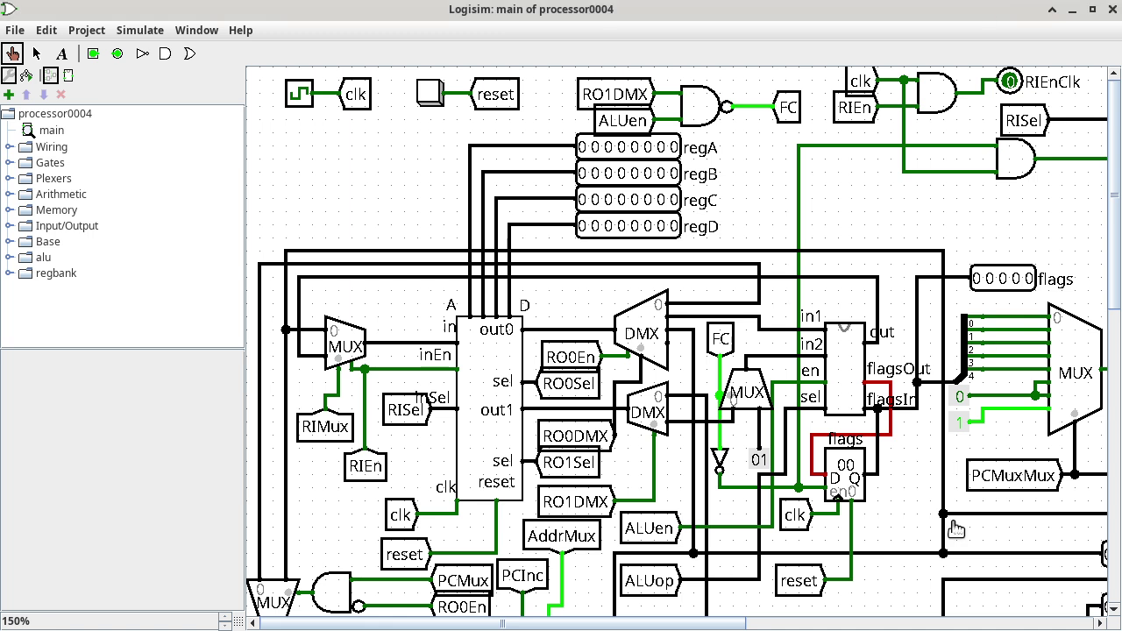
Step: Store the bytes 6e and 2d in the first two locations of the processor circuit's RAM
left_click(1063, 624)
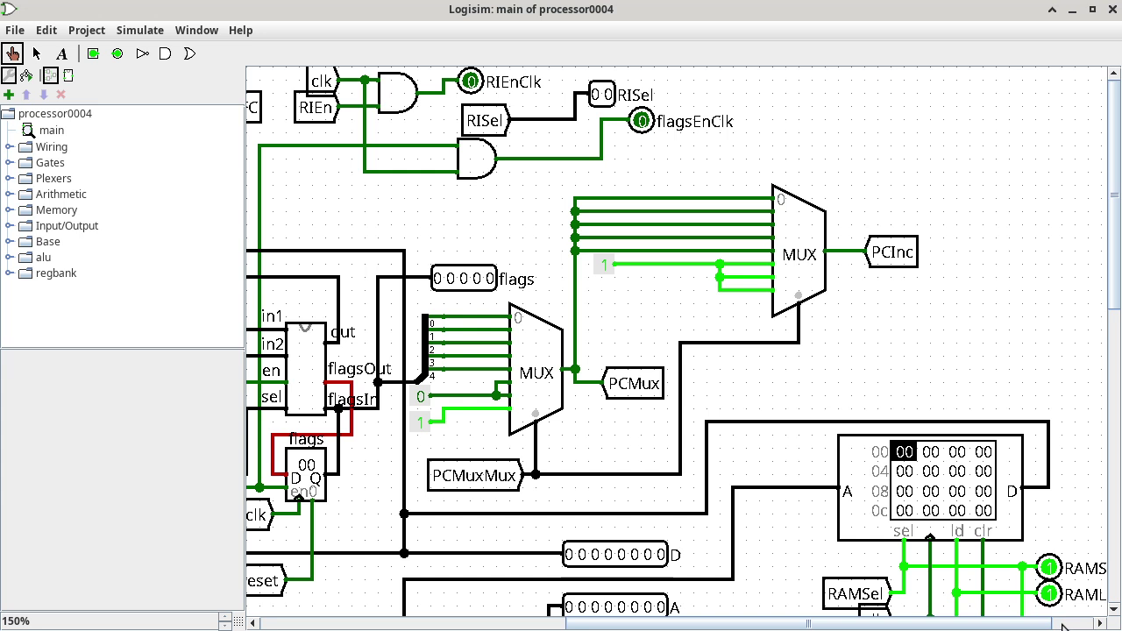
left_click(906, 455)
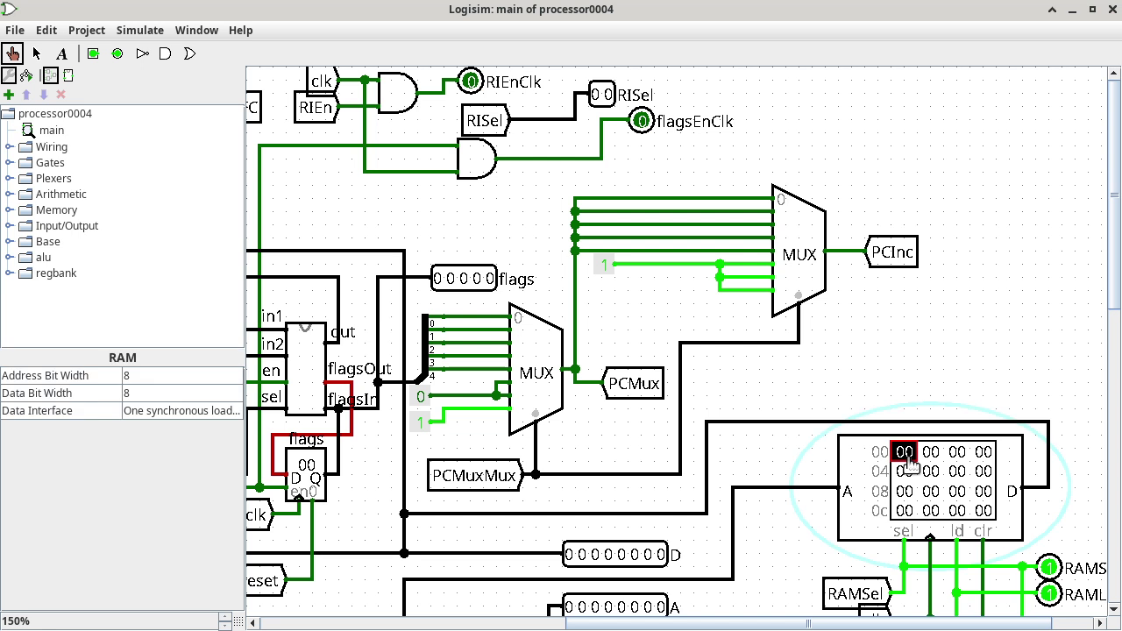
type("6e")
scroll(908, 463, "right", 1)
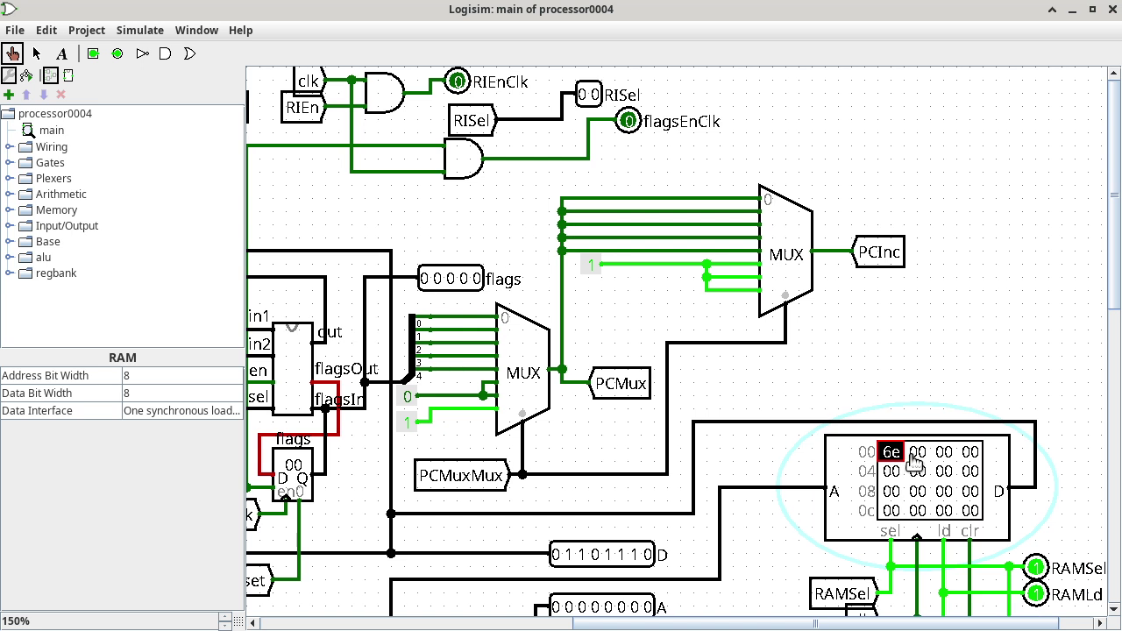
left_click(918, 458)
type("2d")
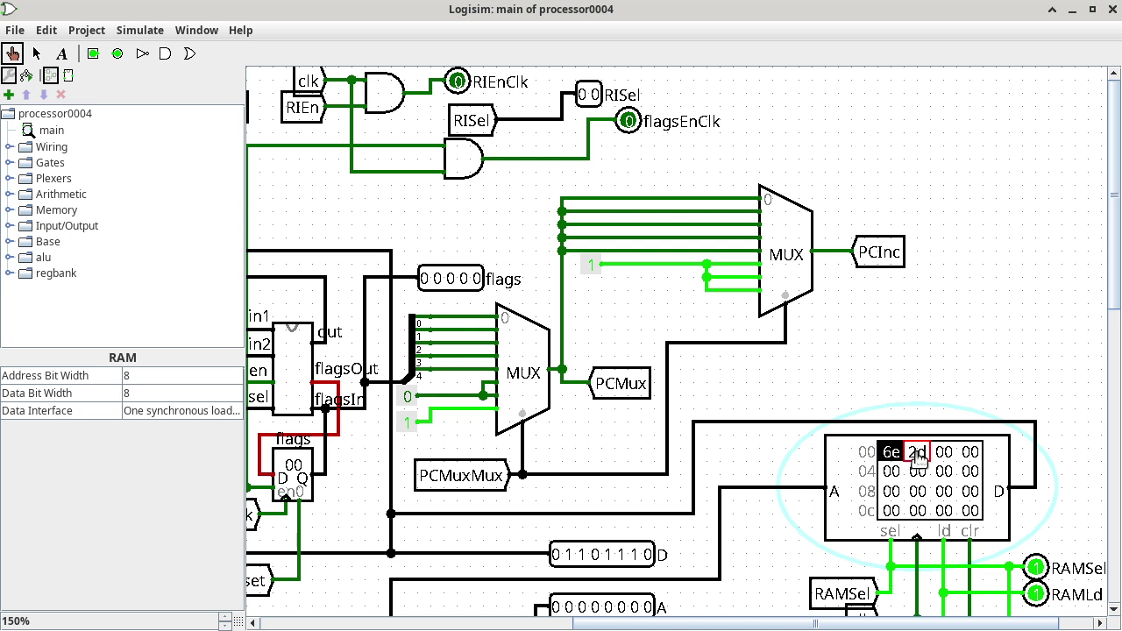
Step: Follow the instruction fetch through the microcode ROM, ucodePtr, instruction register and control signals
left_click(991, 326)
left_click_drag(1117, 254, 1117, 538)
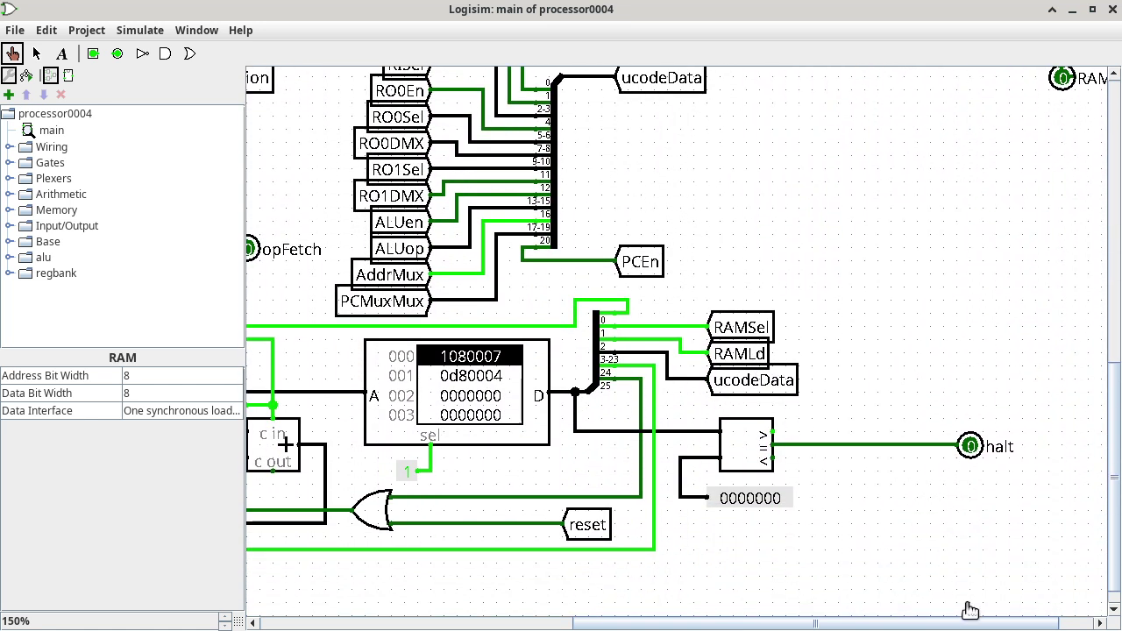
left_click_drag(987, 624, 766, 628)
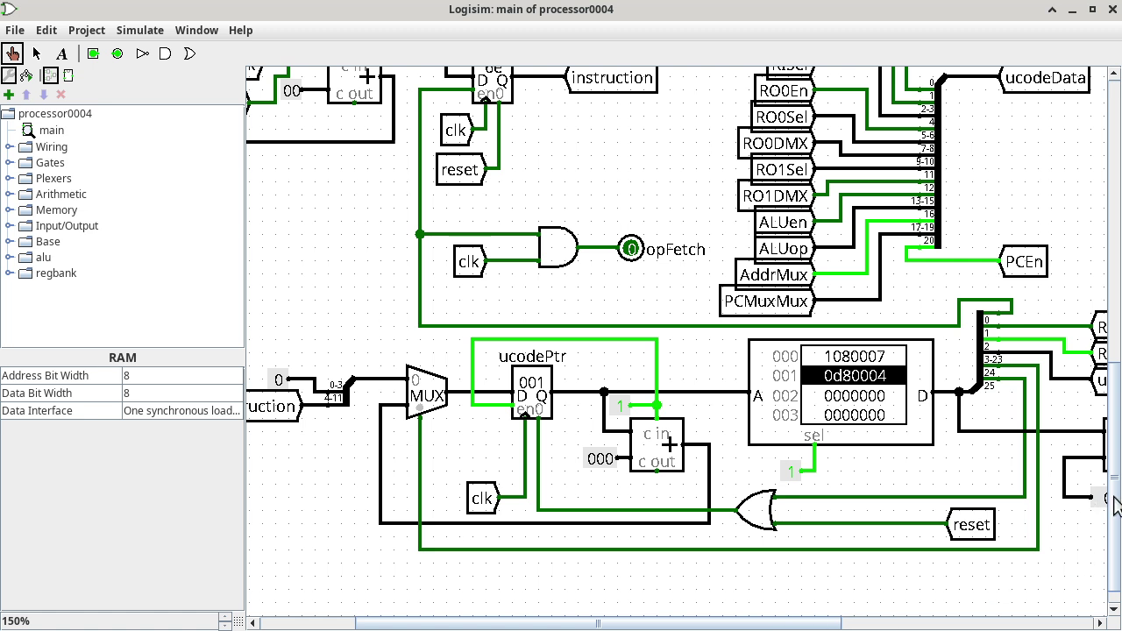
scroll(1113, 506, "up", 5)
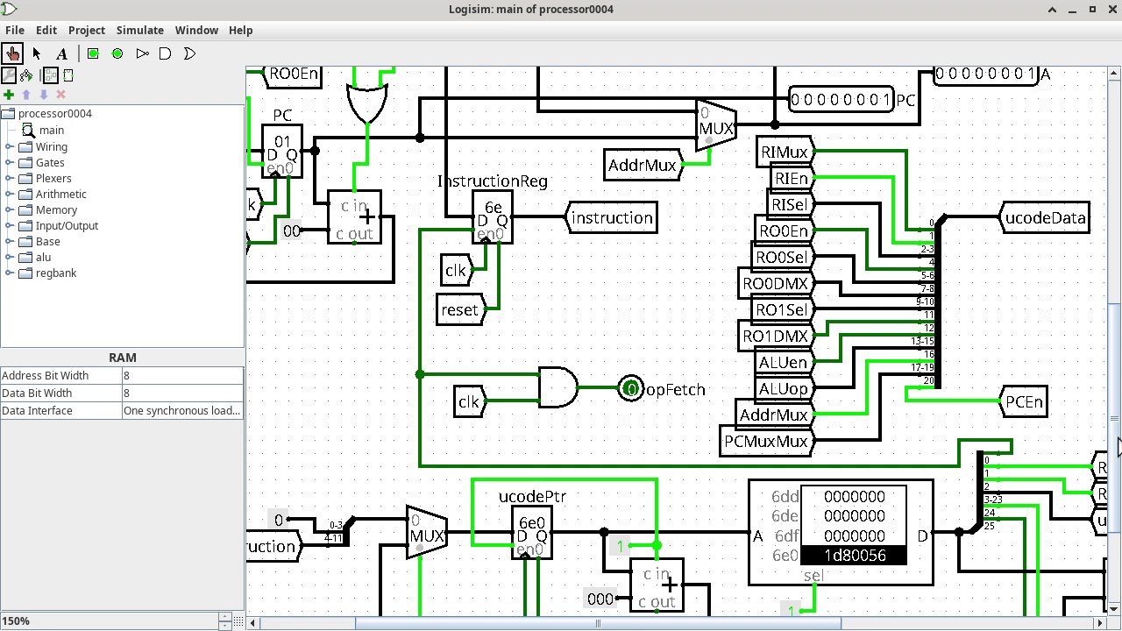
scroll(1118, 496, "down", 1)
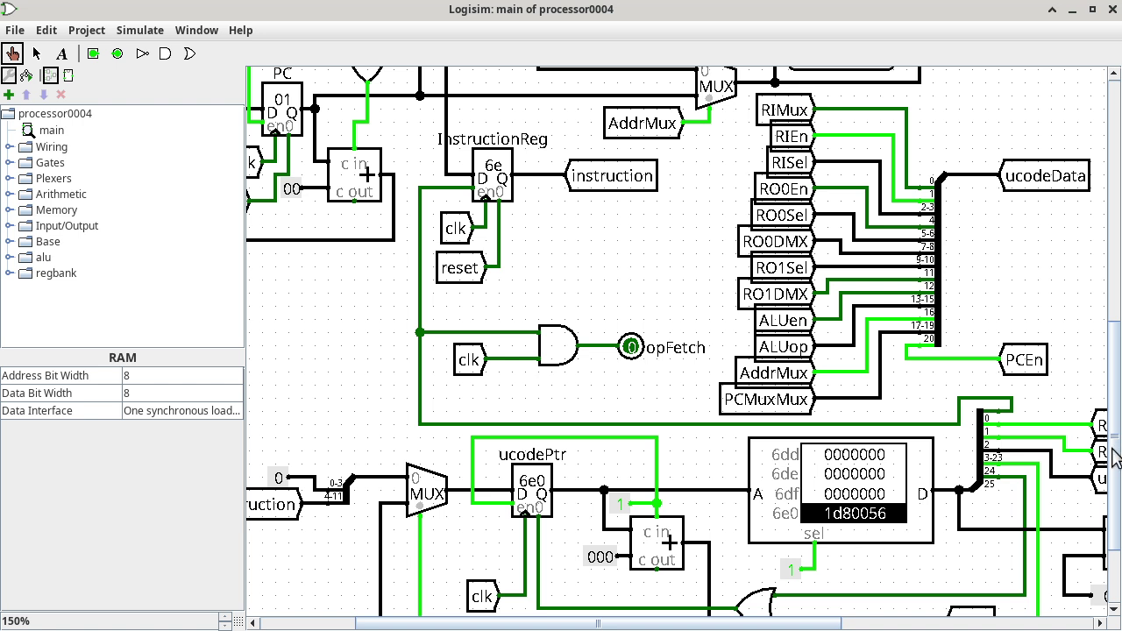
Step: Examine the register bank and its RIMux, RIEn and RISel inputs, and select the regBank component
left_click_drag(1118, 461, 1119, 225)
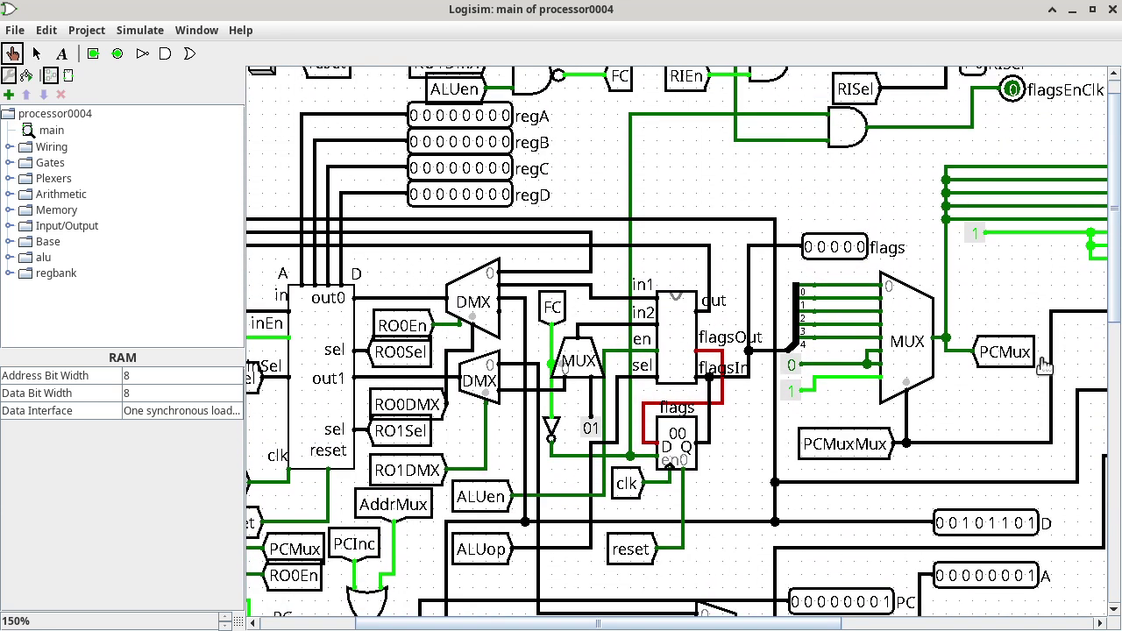
left_click_drag(800, 623, 694, 624)
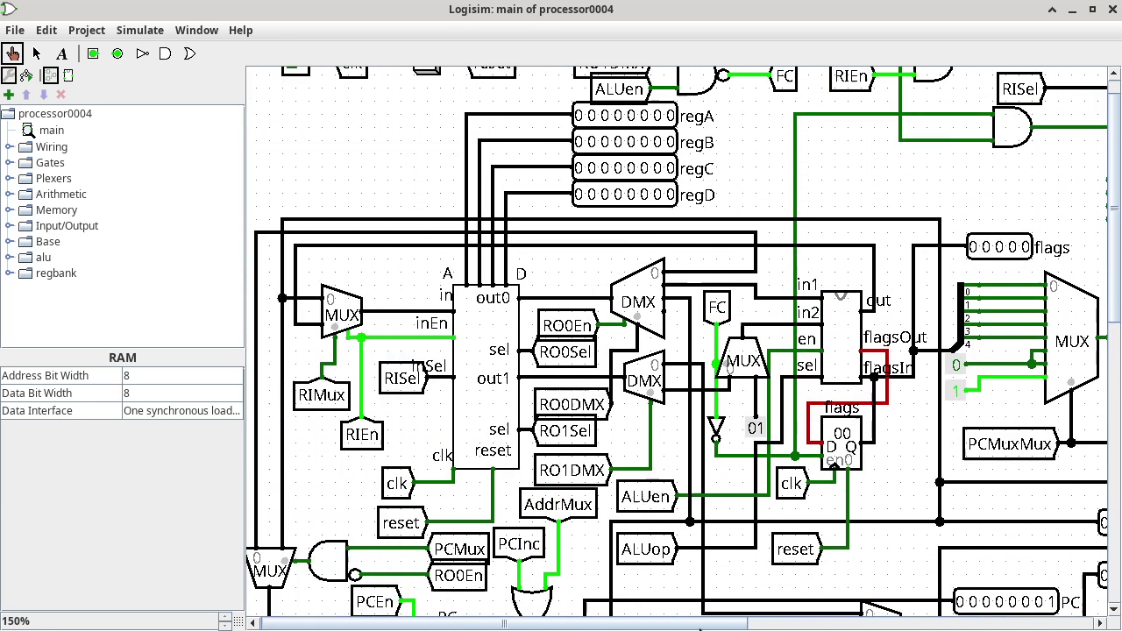
left_click(500, 390)
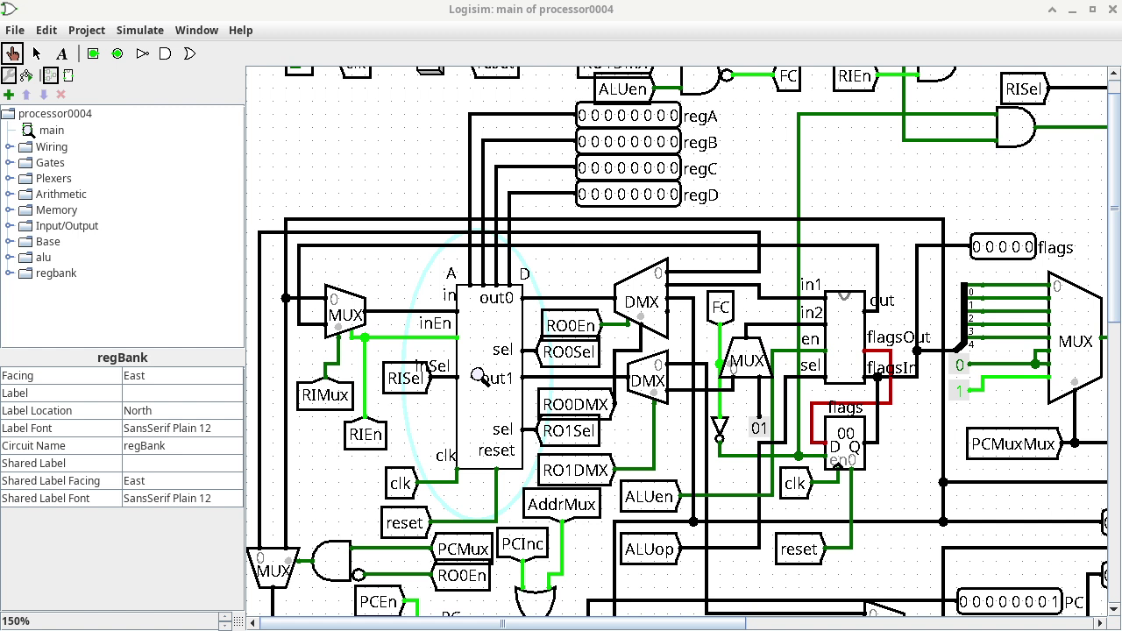
Step: In the Mousepad notes, add the lines "inEn of regBank is 1" and, indented beneath, "some register in regBank is about to be updated"
key("alt+Tab")
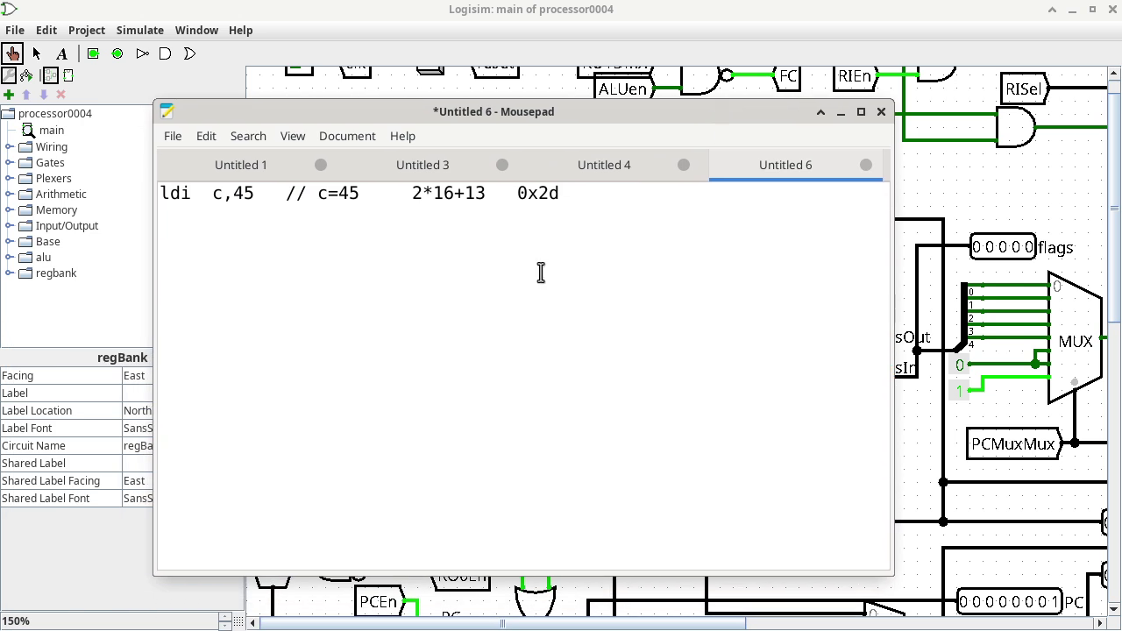
key("Right")
key("Right")
key("Return")
key("Return")
key("Return")
type("inEn of regBank is 1")
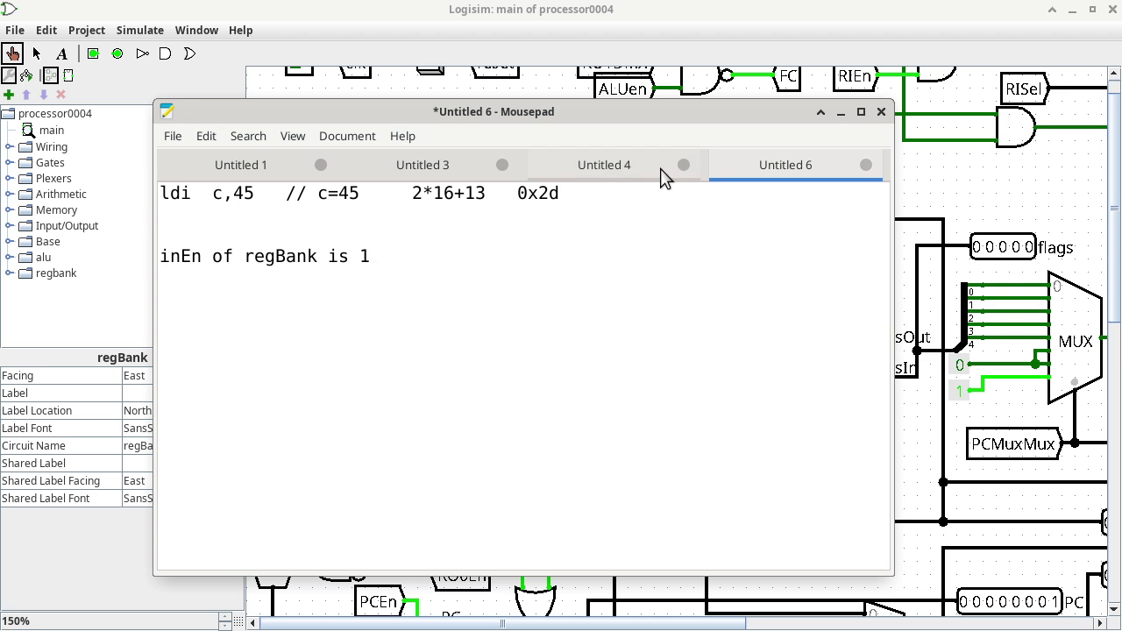
key("Return")
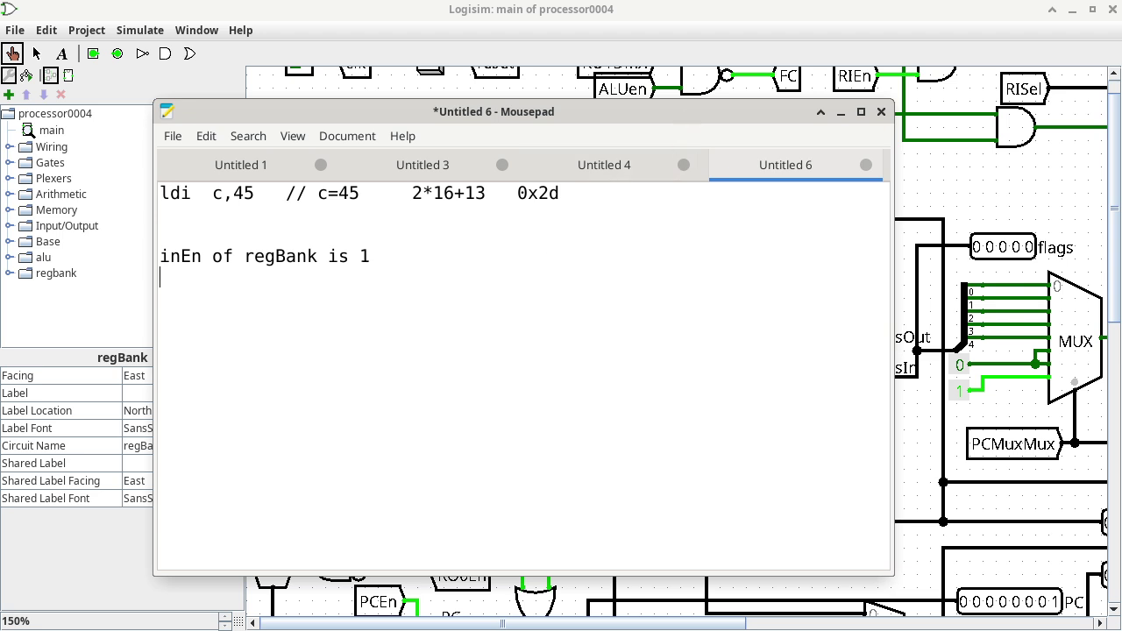
type("some register i")
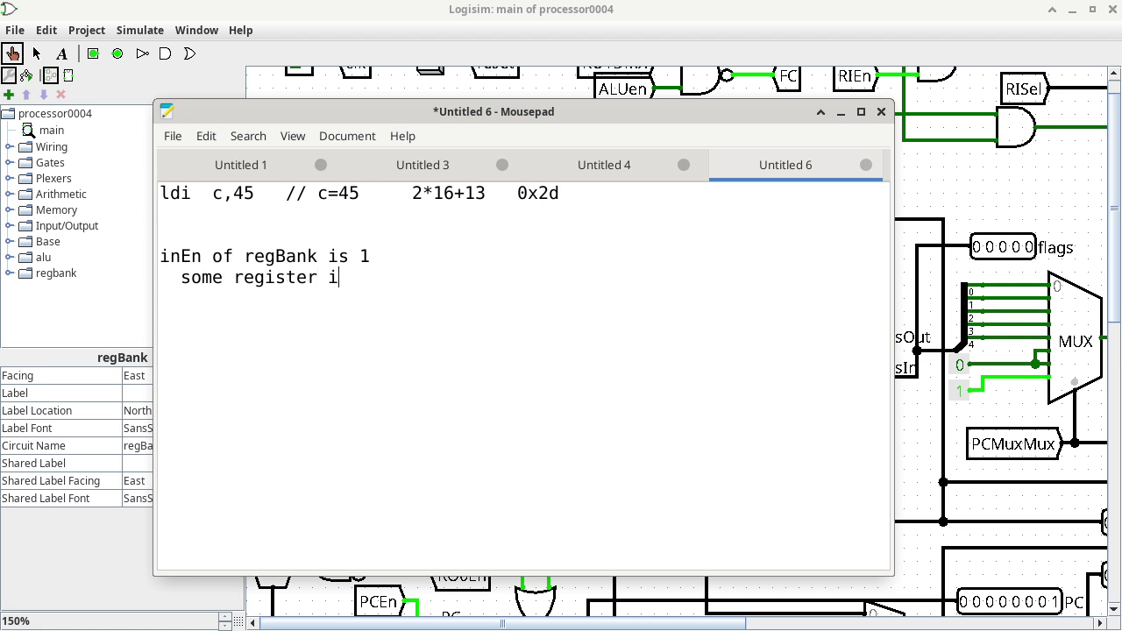
type("n regBank is ")
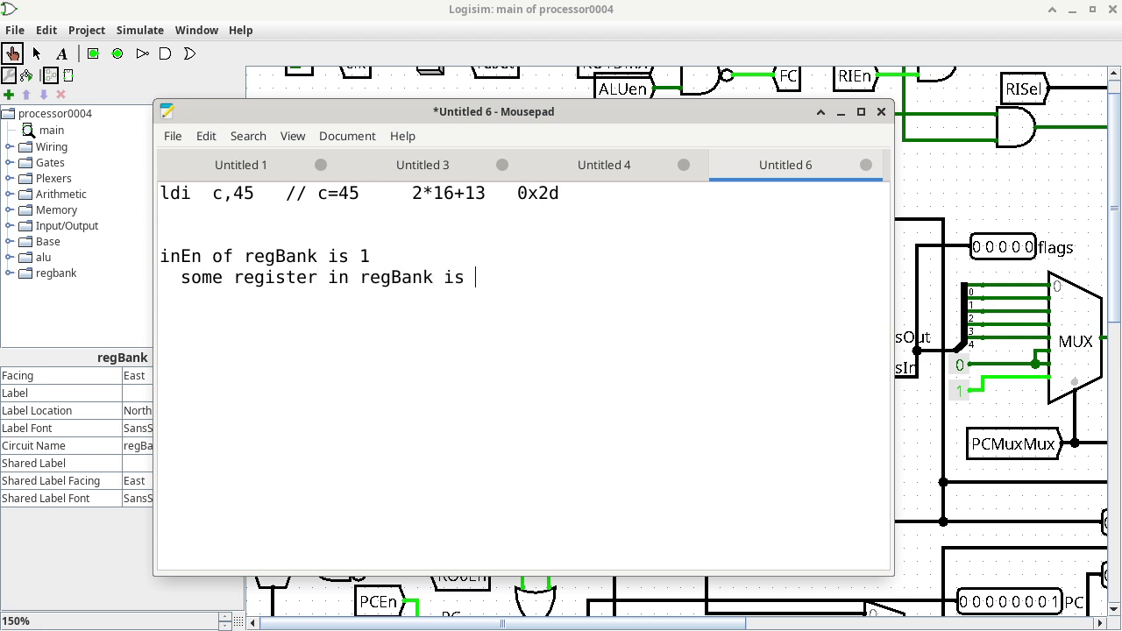
type("about to be updated")
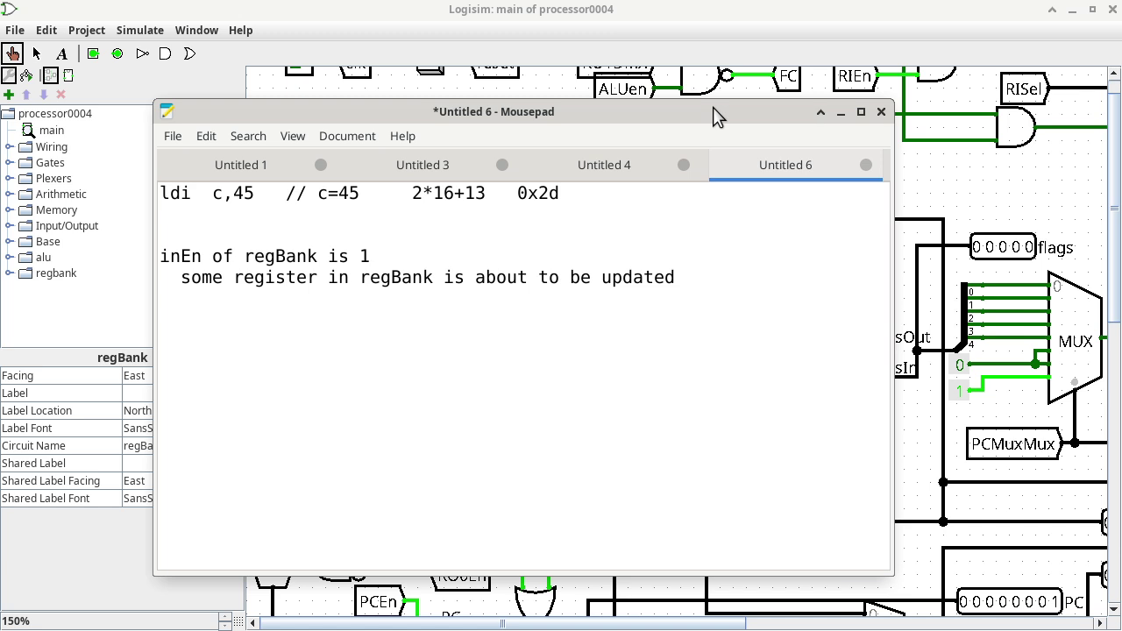
Step: Check the RAM's control inputs in Logisim, then add "RAM.sel is 1" and an indented "RAM.ld is 1" to the Mousepad notes
left_click_drag(713, 106, 514, 161)
left_click(477, 377)
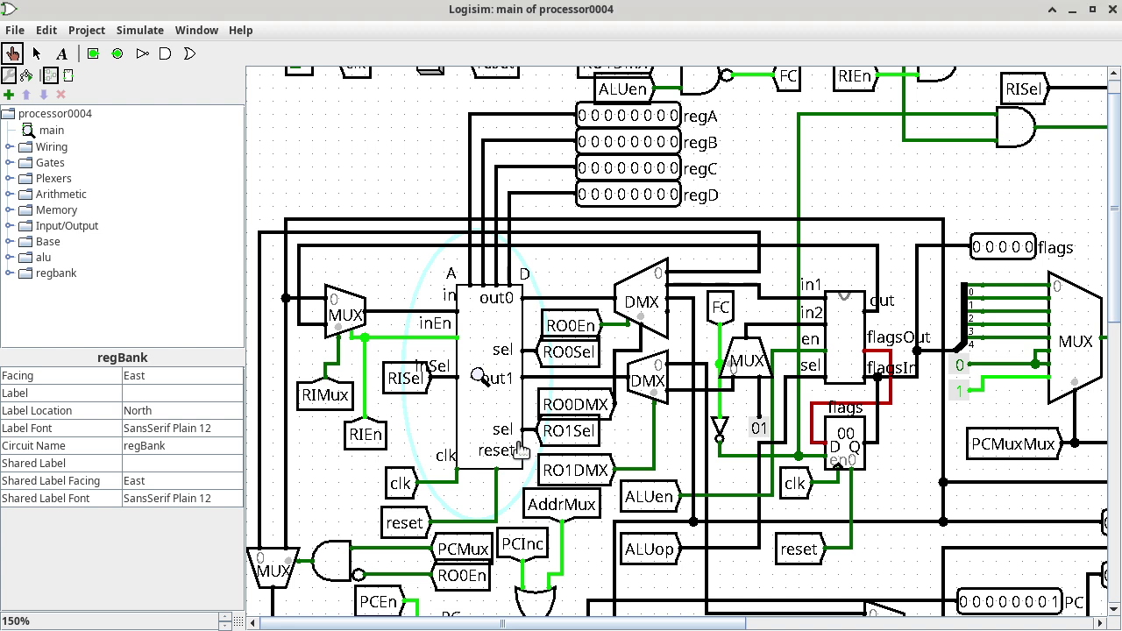
left_click_drag(619, 622, 972, 577)
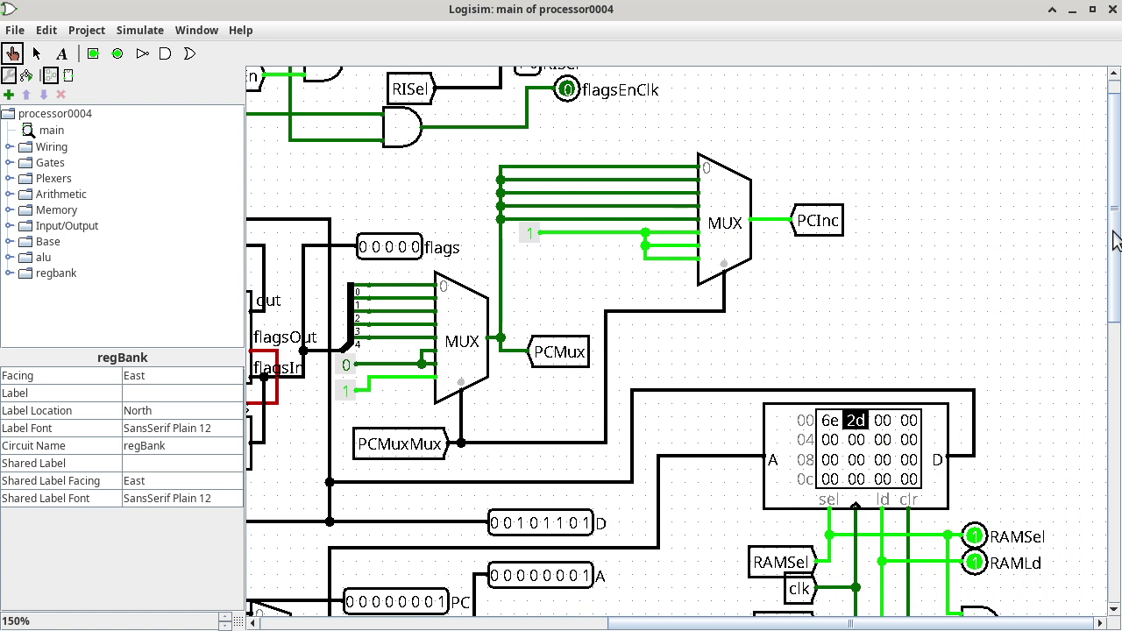
left_click_drag(1112, 246, 1117, 294)
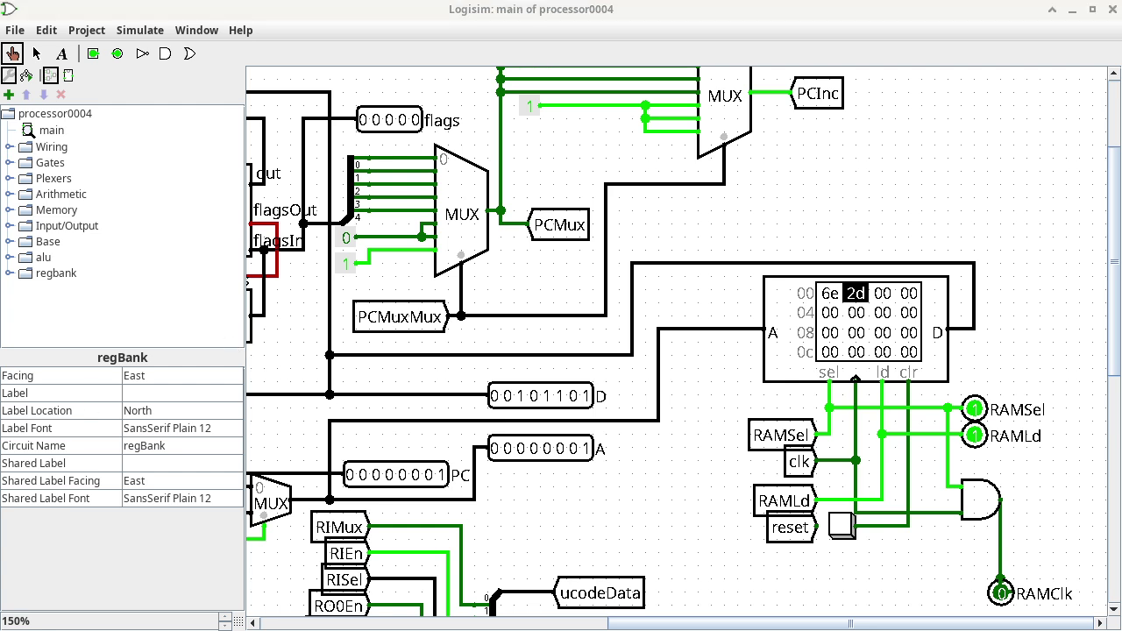
key("alt+Tab")
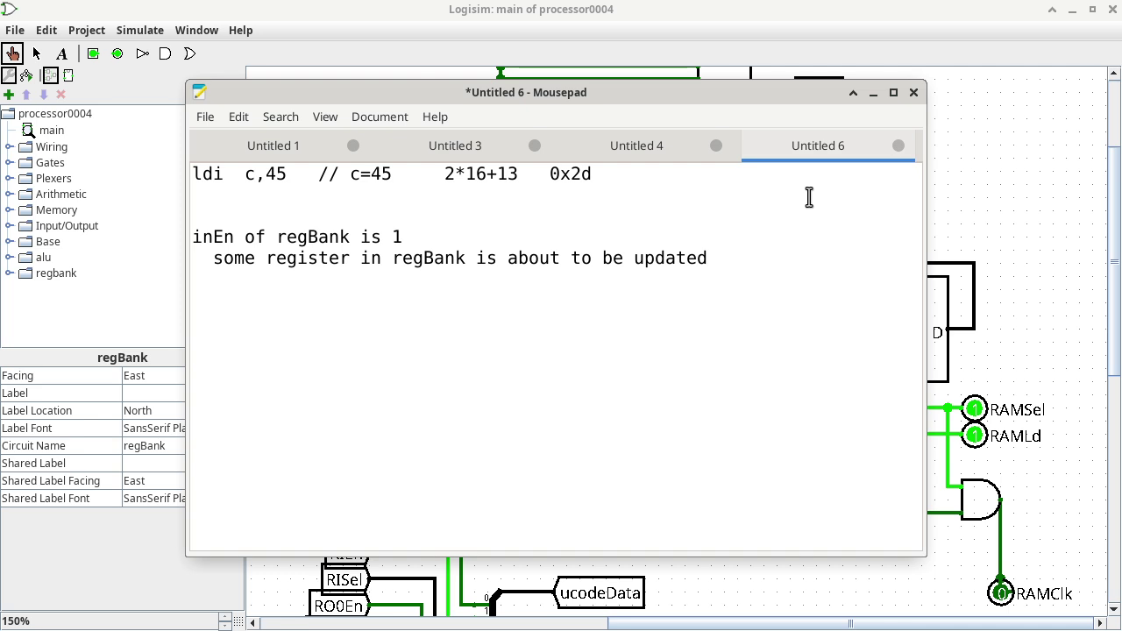
key("Return")
type("sel of")
key("BackSpace")
key("BackSpace")
key("BackSpace")
key("BackSpace")
key("BackSpace")
key("BackSpace")
key("BackSpace")
type("RAM.sel is 1")
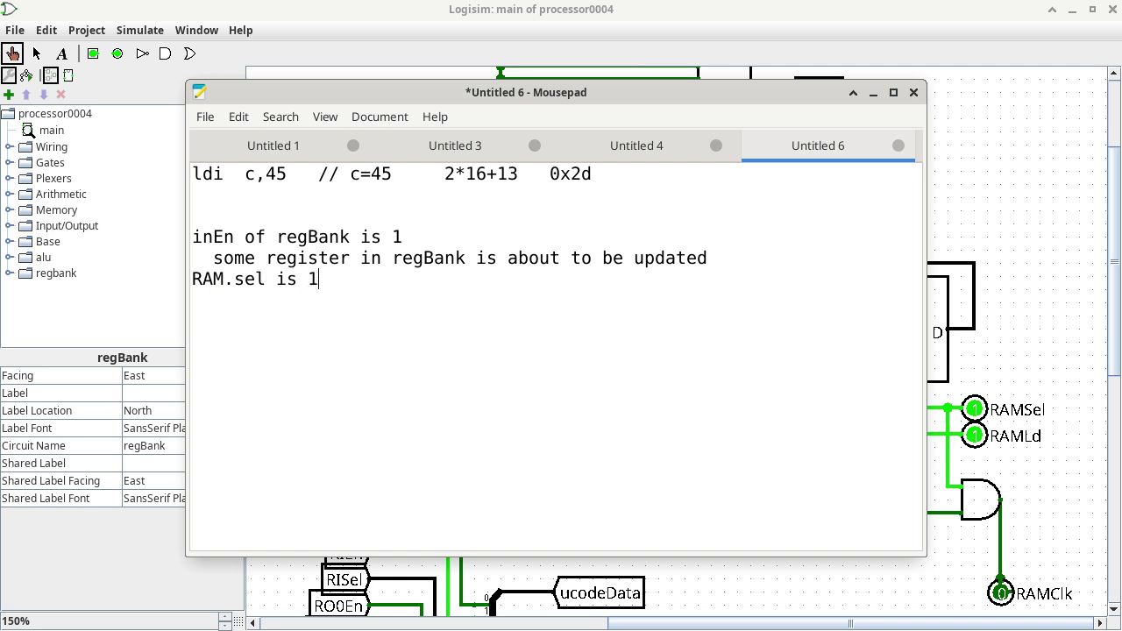
key("Return")
type("RAM.ld is 1")
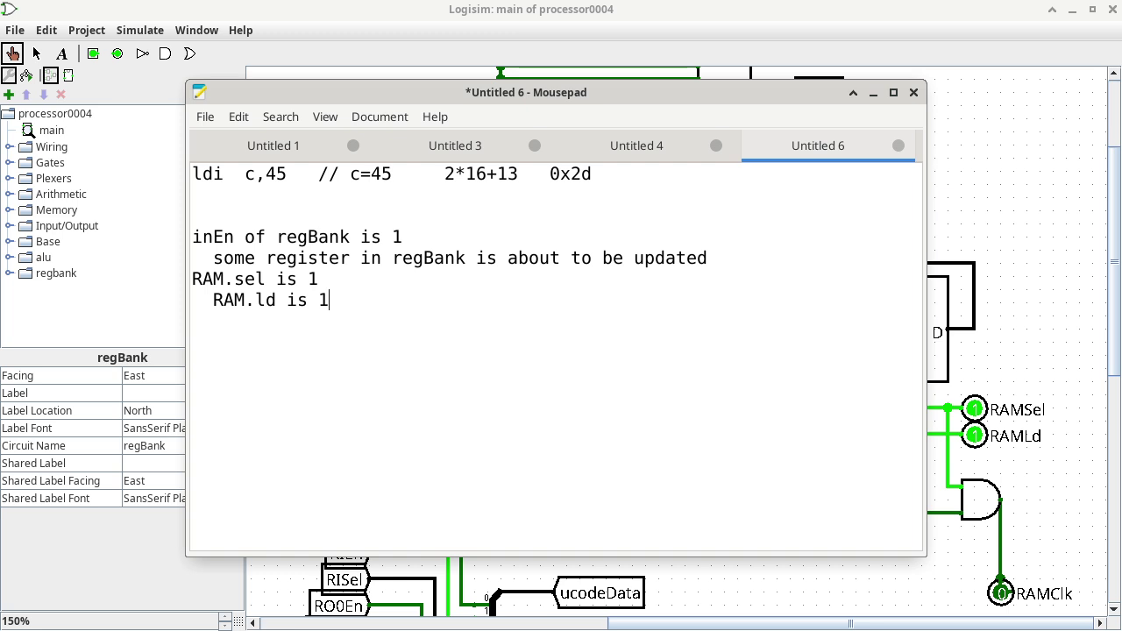
Step: Locate the PC register's enable signal in Logisim and note "PC.en is 1" with an indented "PC is about to be updated" in Mousepad
left_click(873, 92)
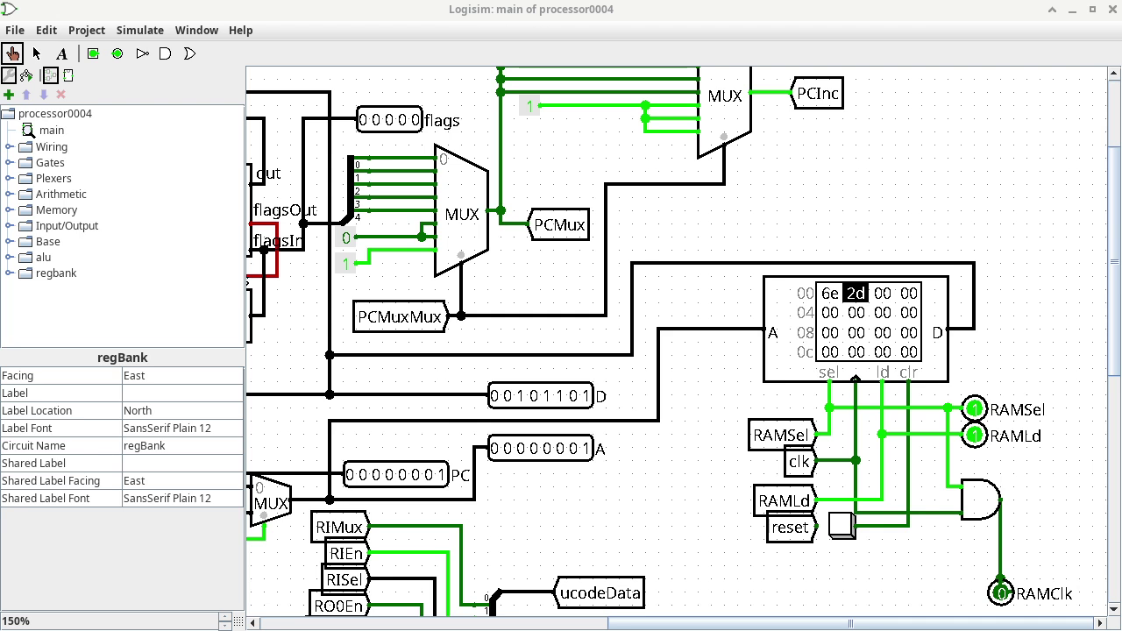
left_click_drag(1107, 272, 1084, 395)
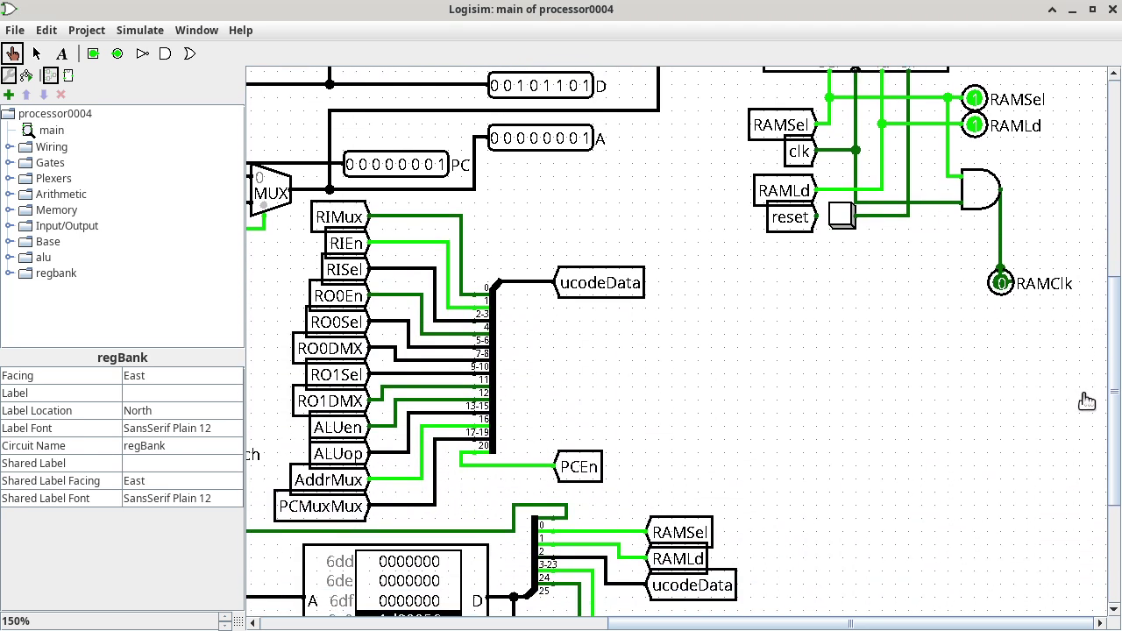
left_click_drag(921, 624, 571, 628)
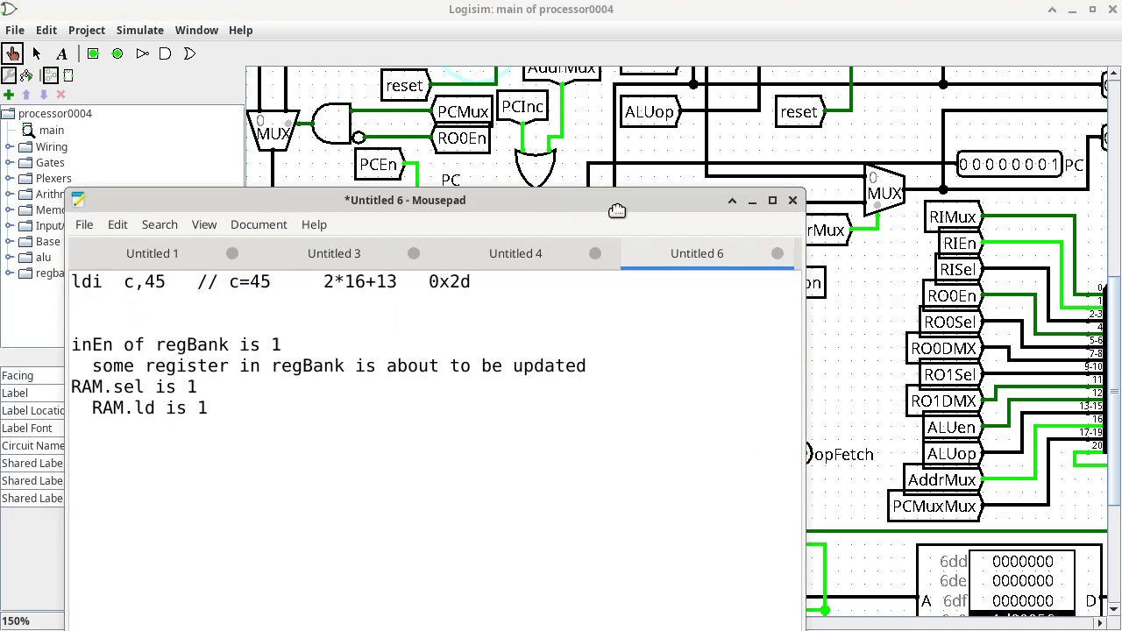
type("PC.")
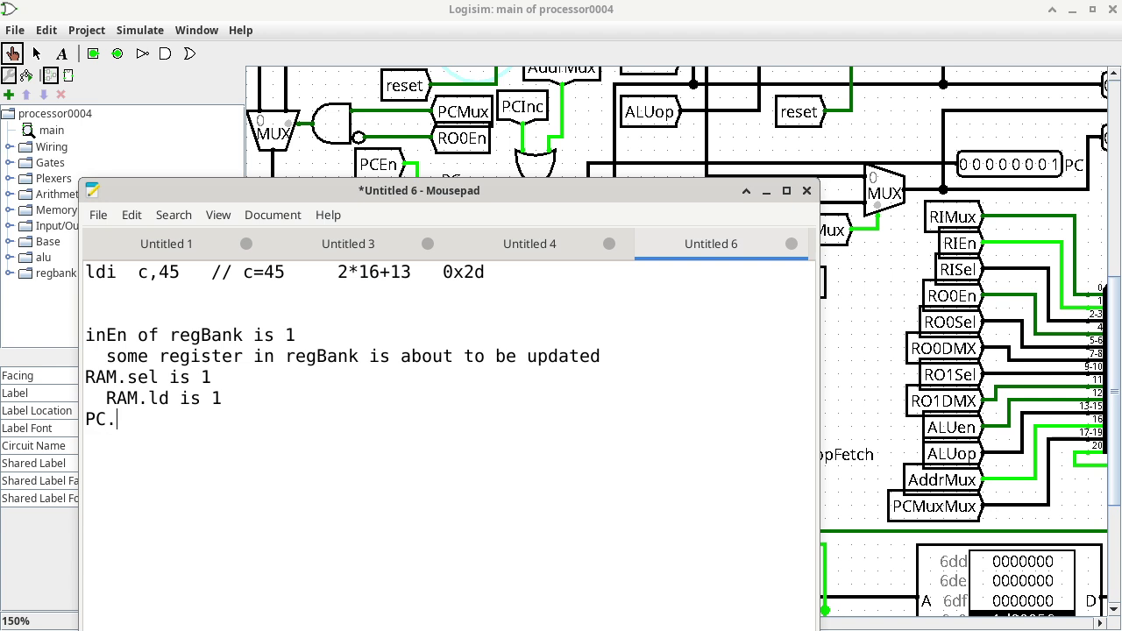
type("en is 1 ")
type("  PC")
type(" is about to b")
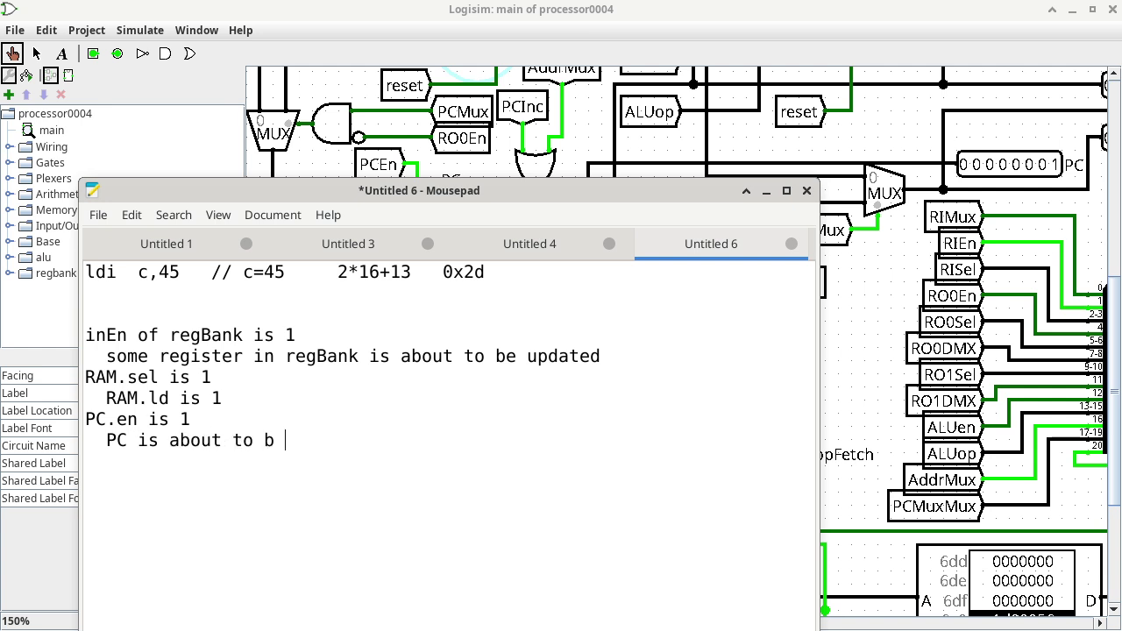
key("BackSpace")
type("e updated")
Step: Review the PC and address circuitry in Logisim, then insert "which one?" below the register update line in the Mousepad notes
left_click(540, 175)
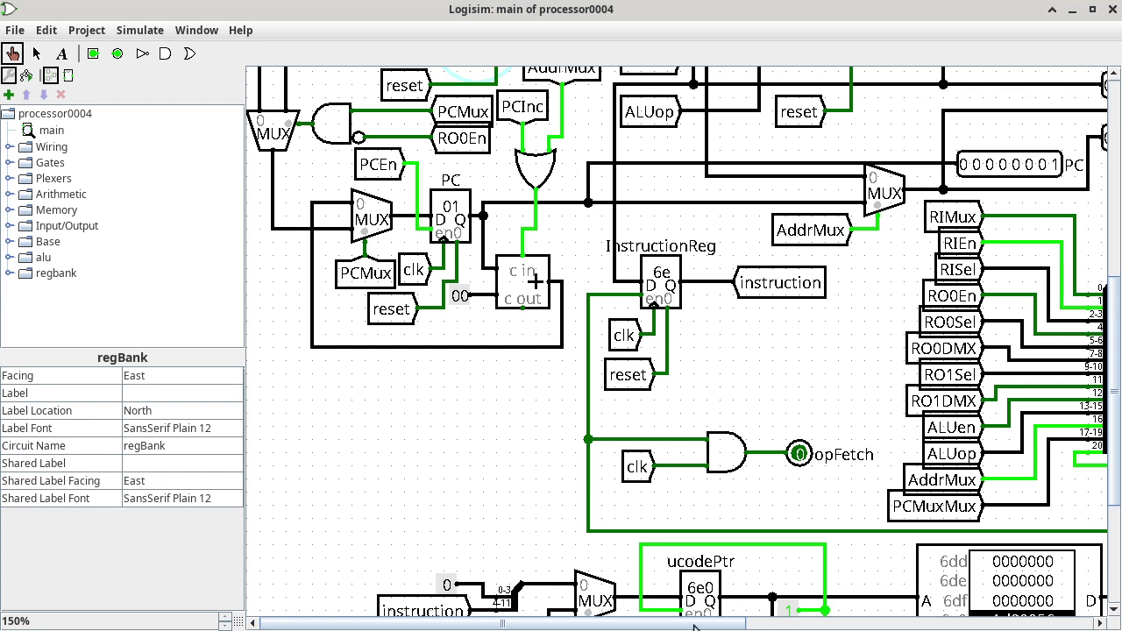
left_click_drag(694, 626, 883, 619)
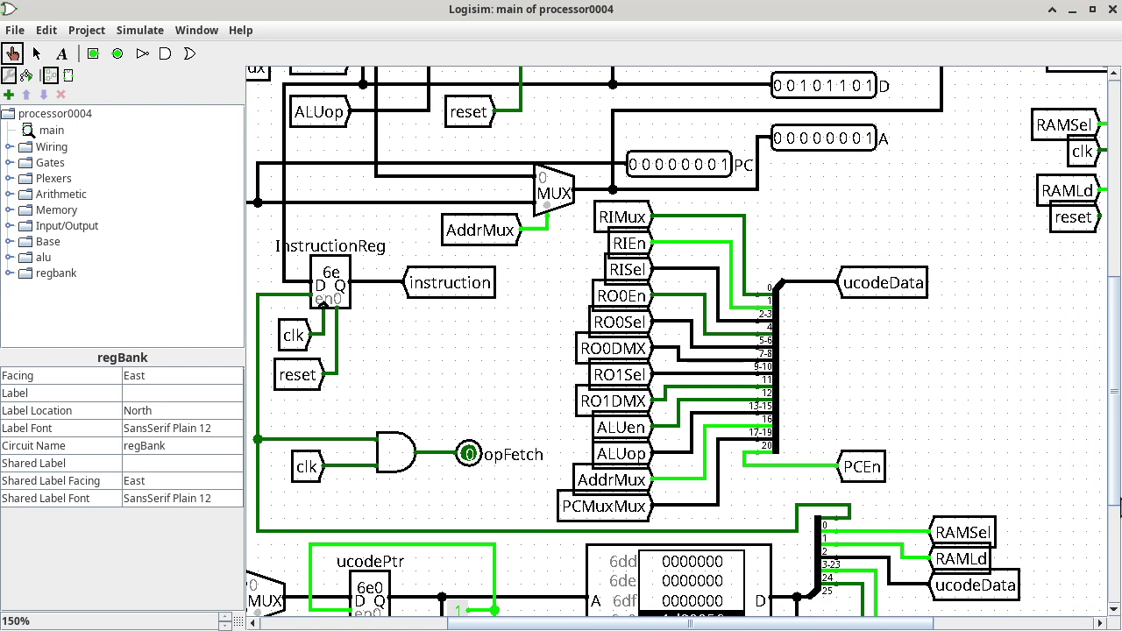
left_click_drag(1117, 451, 1117, 368)
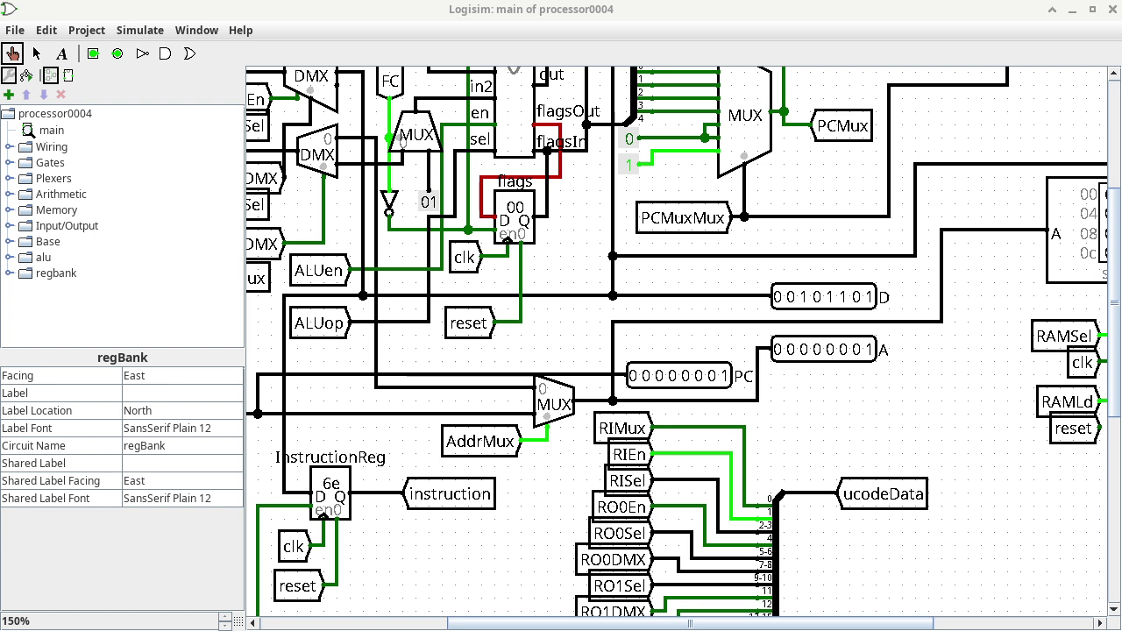
key("alt+Tab")
left_click_drag(786, 89, 787, 87)
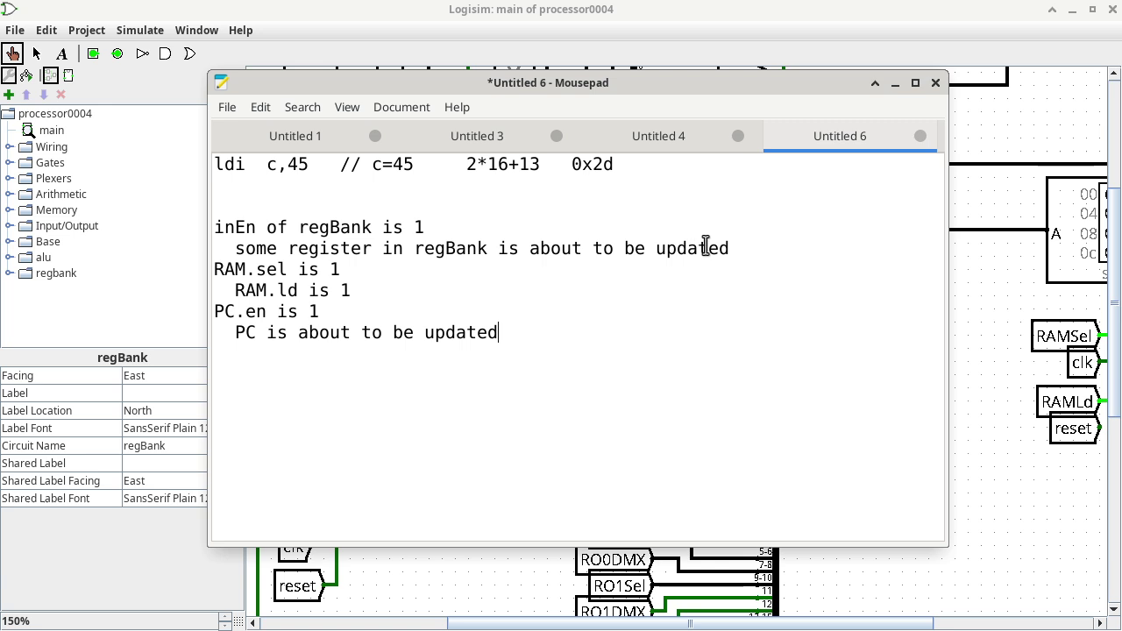
left_click(745, 248)
key("Return")
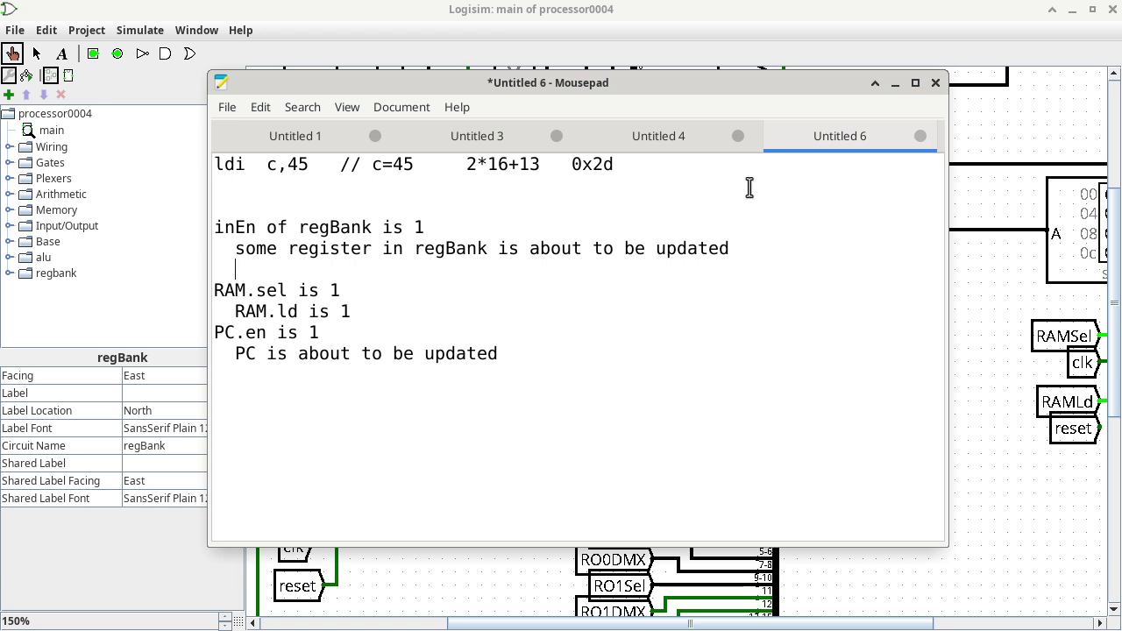
type("which one?")
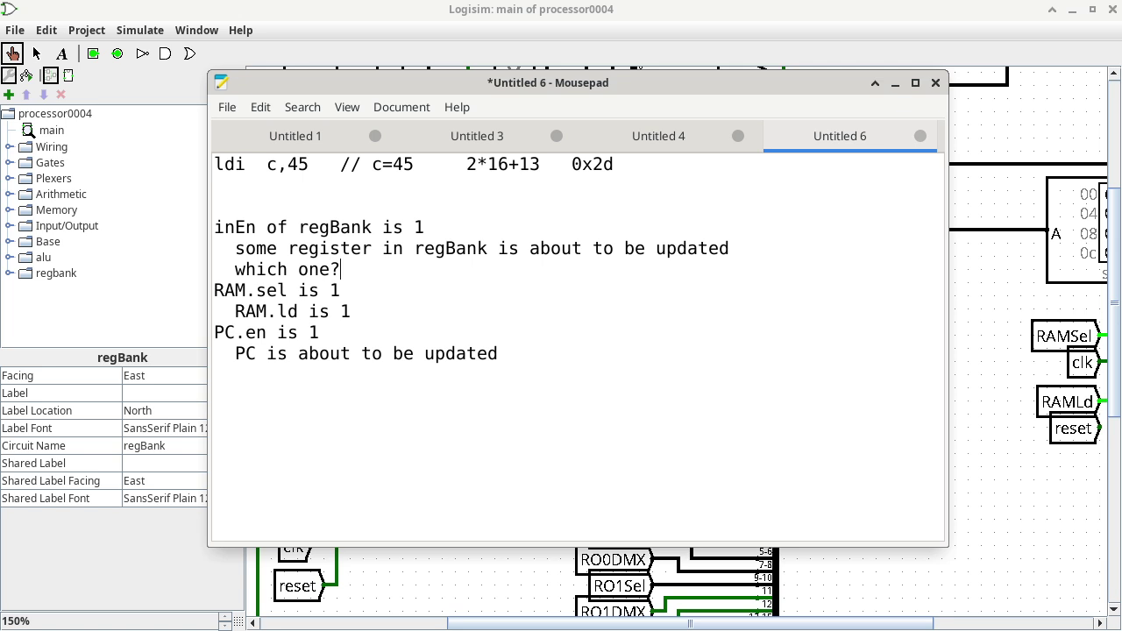
Step: Return to Logisim and open the internal view of the regBank component
left_click(895, 83)
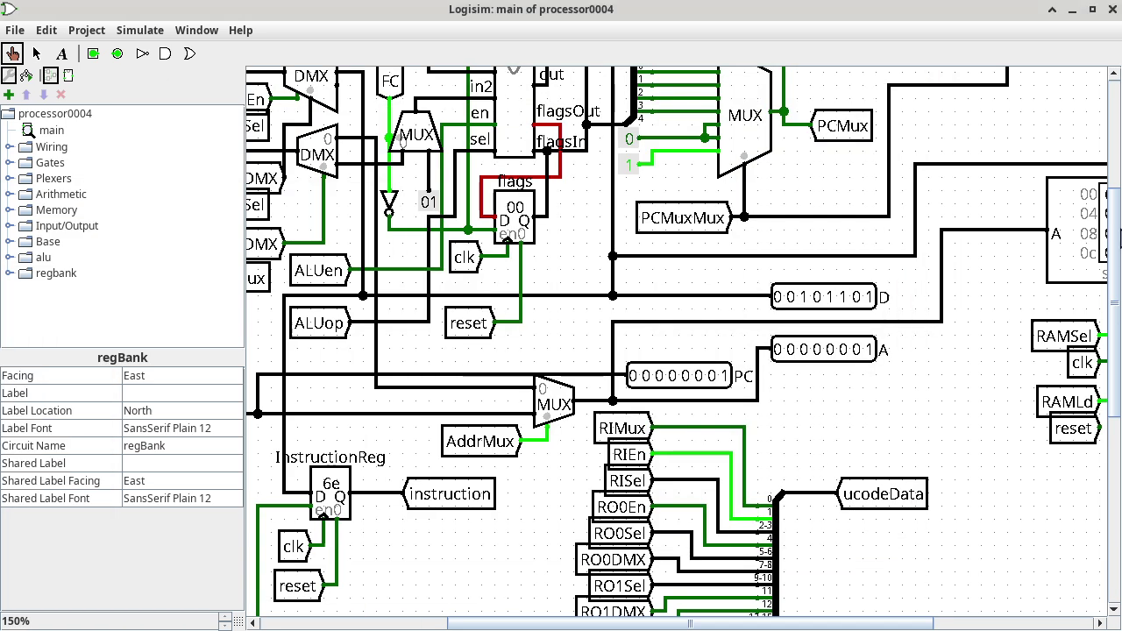
scroll(1113, 210, "up", 5)
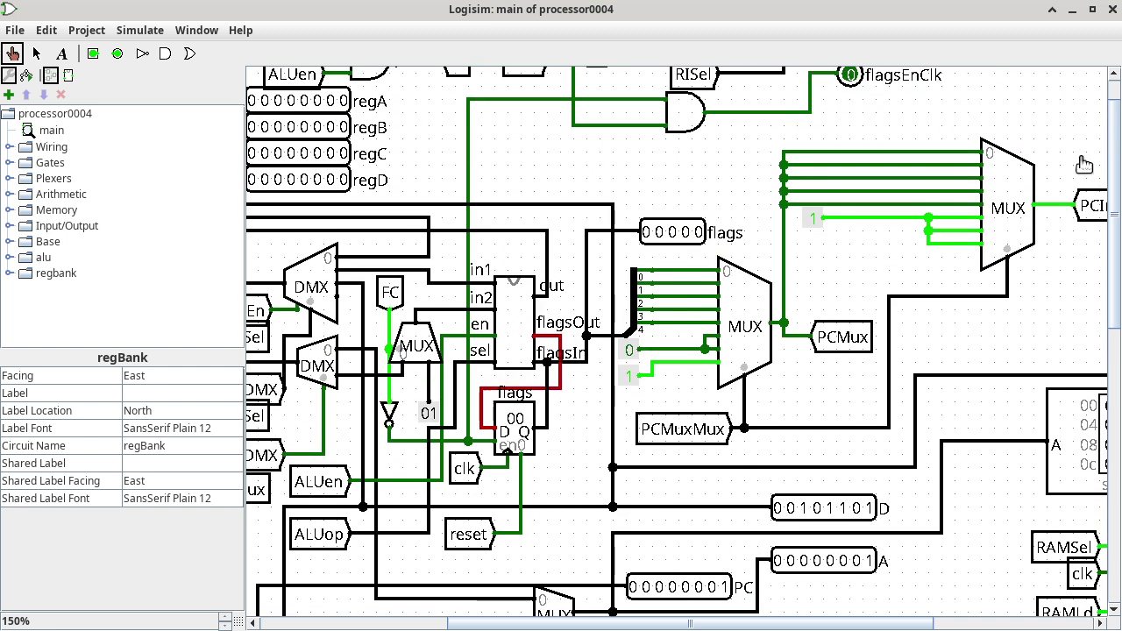
left_click_drag(792, 628, 616, 627)
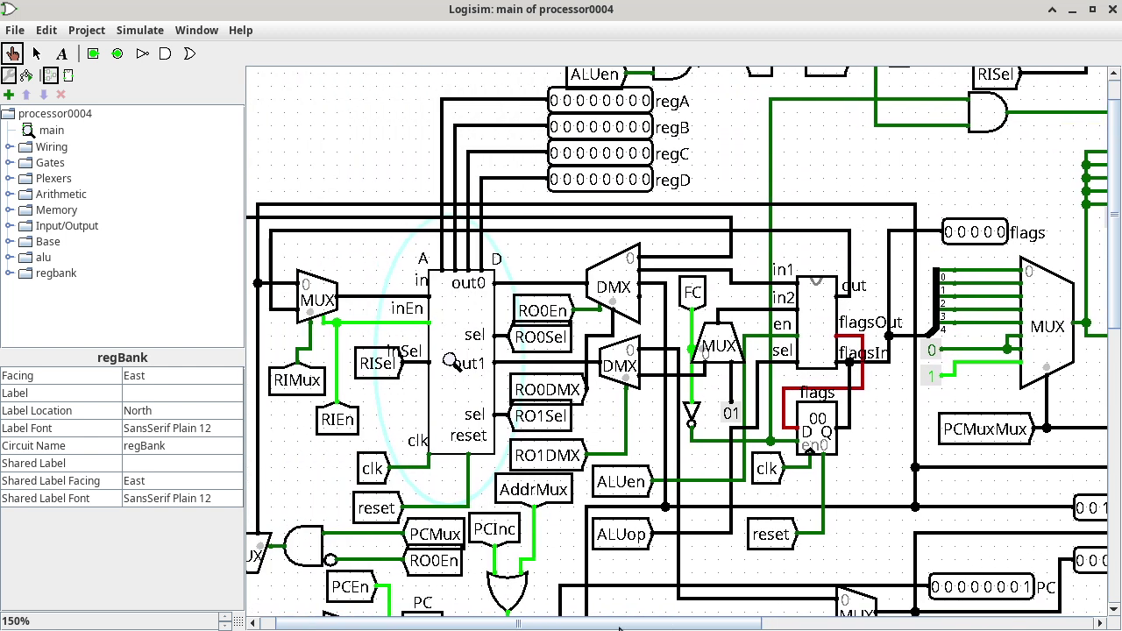
right_click(471, 355)
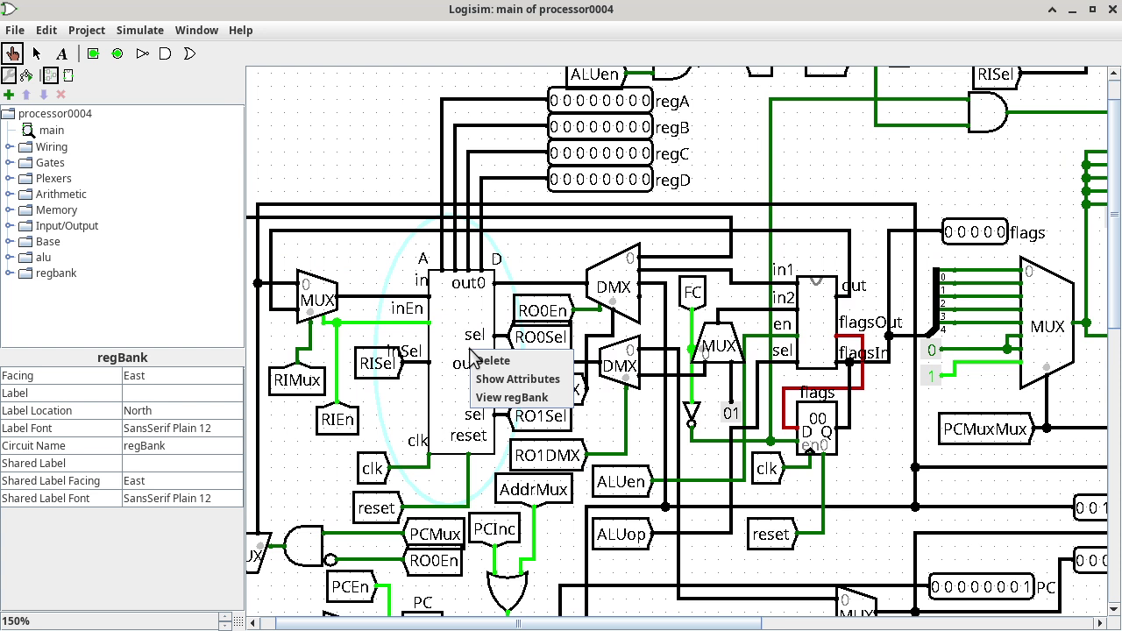
left_click(497, 397)
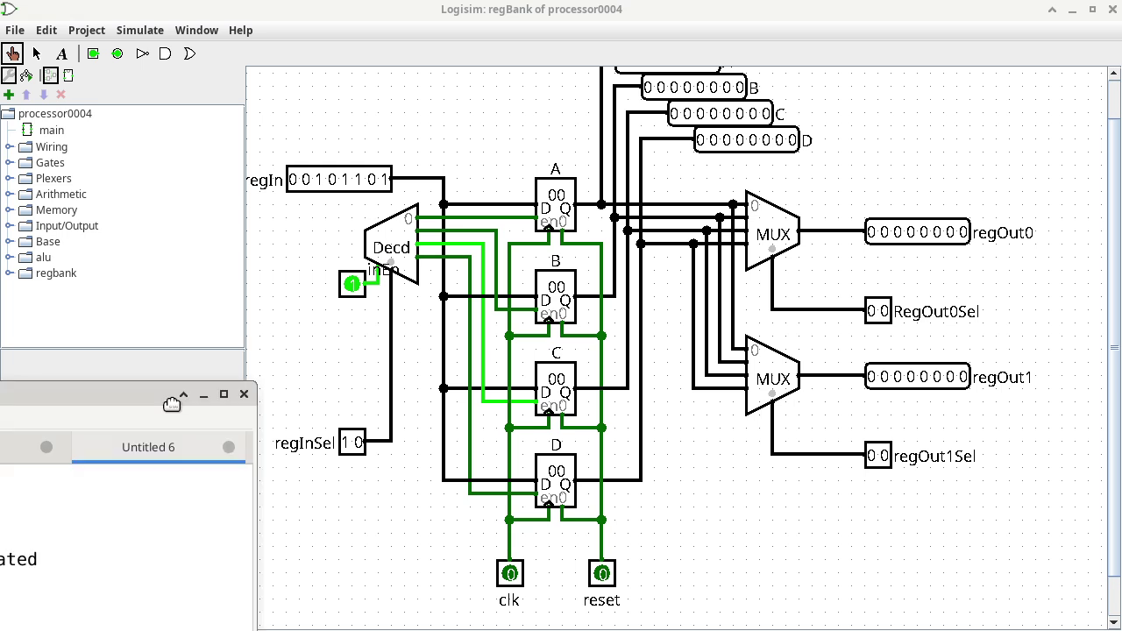
Step: Below "which one?" in the Mousepad notes, add "reg C is about to be updated because regInSel = 10(2)" and return to the regBank circuit
left_click_drag(770, 199, 1022, 90)
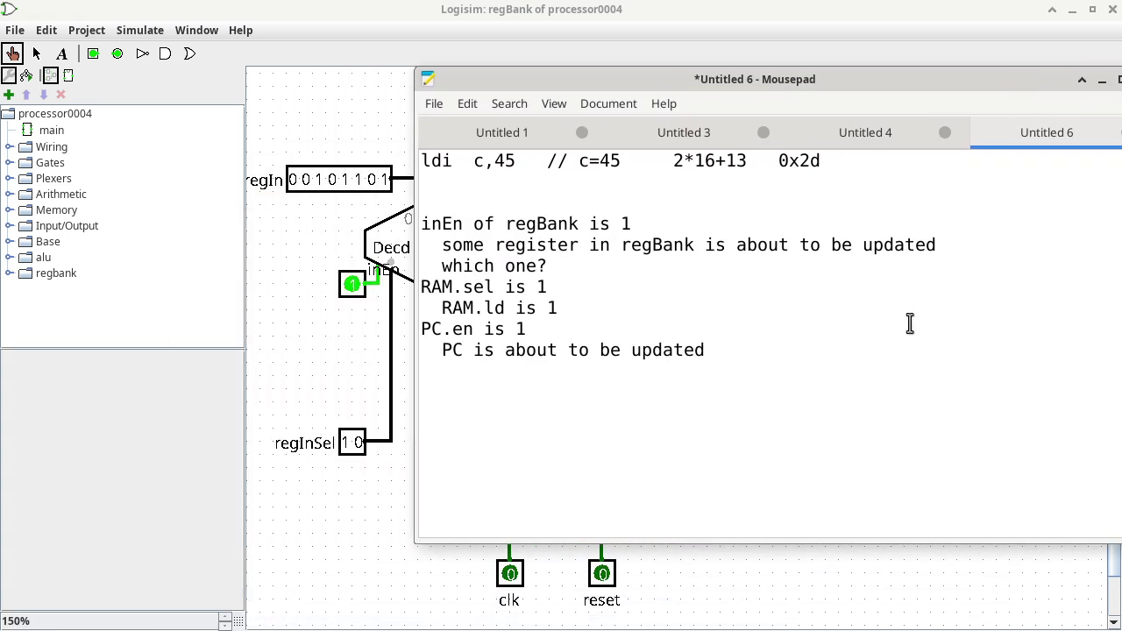
key("Return")
type("reg ")
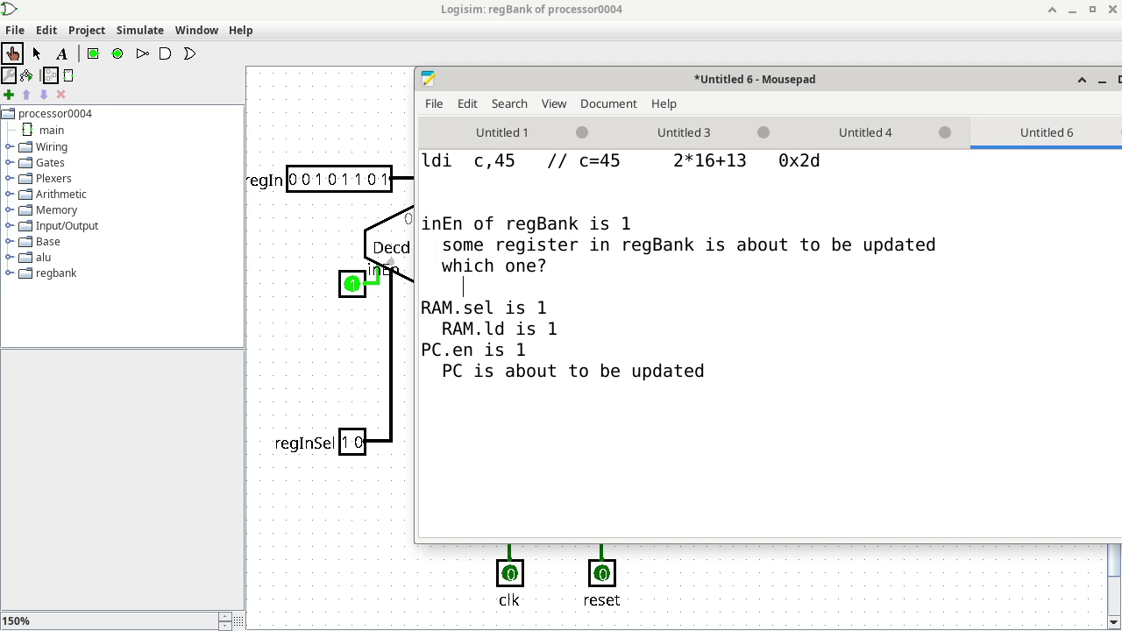
type("C is about to be u")
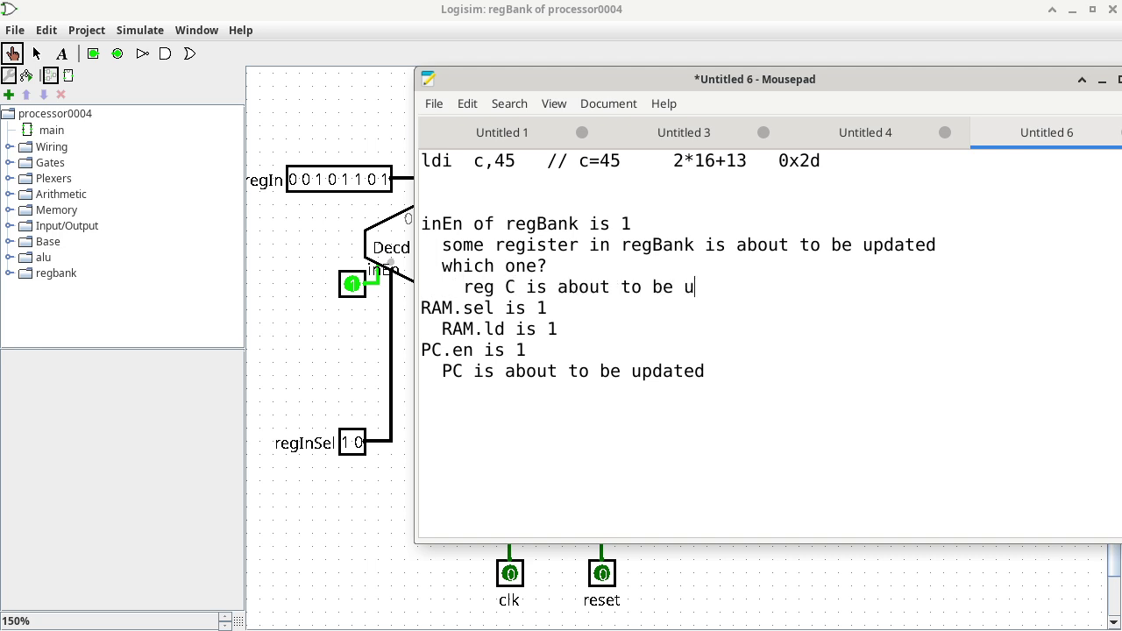
type("pdated because ")
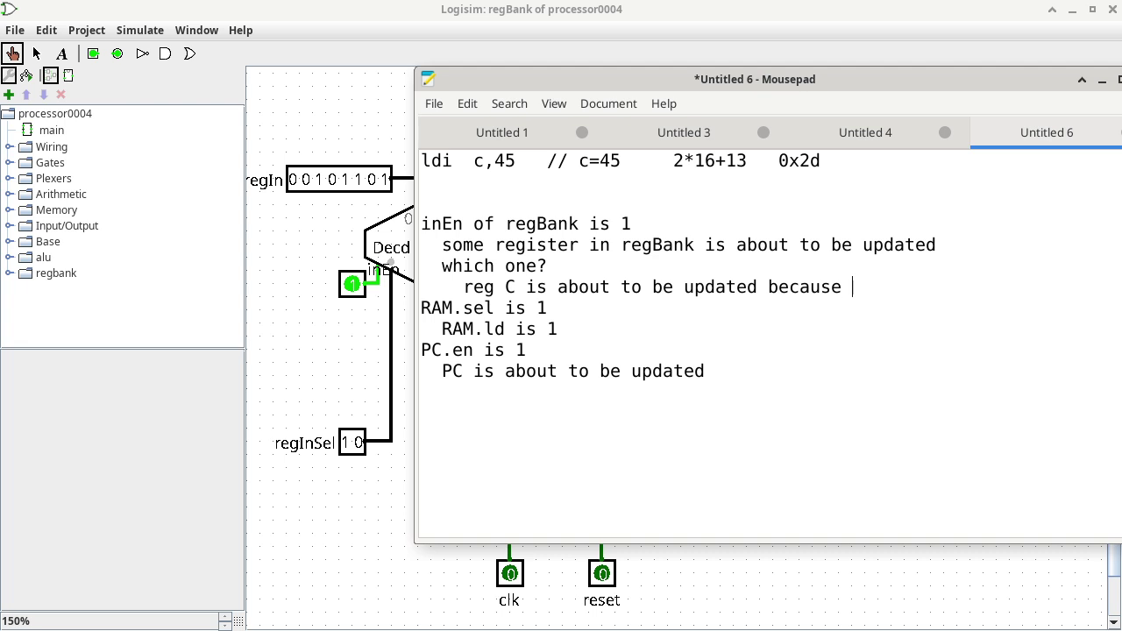
type("regInSel = 10")
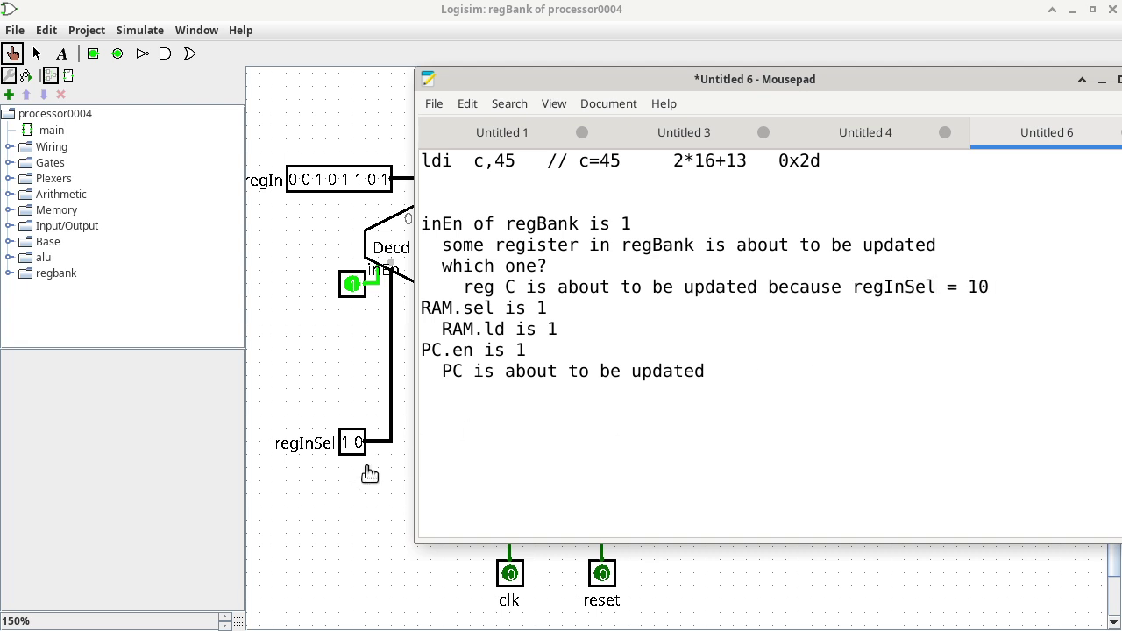
left_click(361, 465)
key("alt+Tab")
type("(2)")
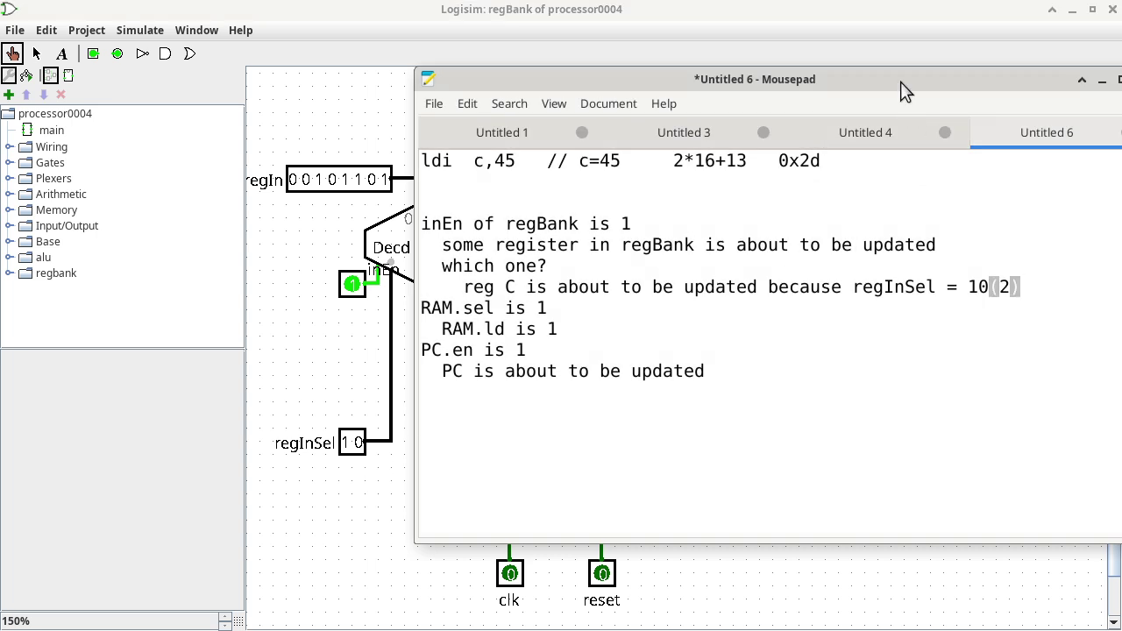
left_click(1102, 79)
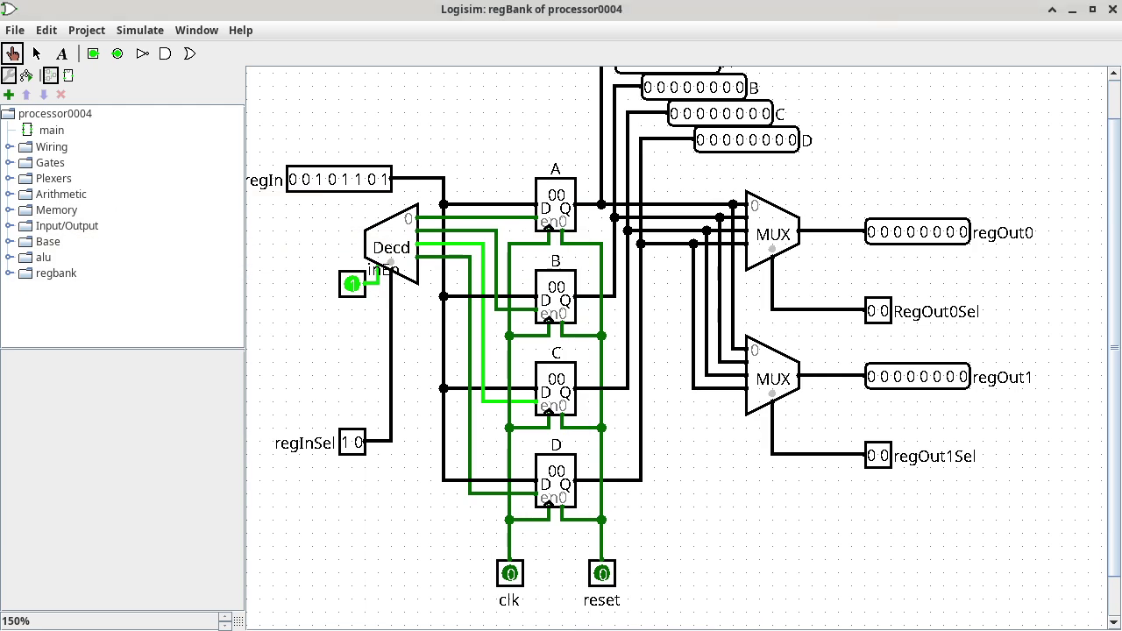
Step: Return to the main circuit, review the RAM and microcode control signals, and insert a blank line below the "reg C" line in the Mousepad notes
double_click(51, 131)
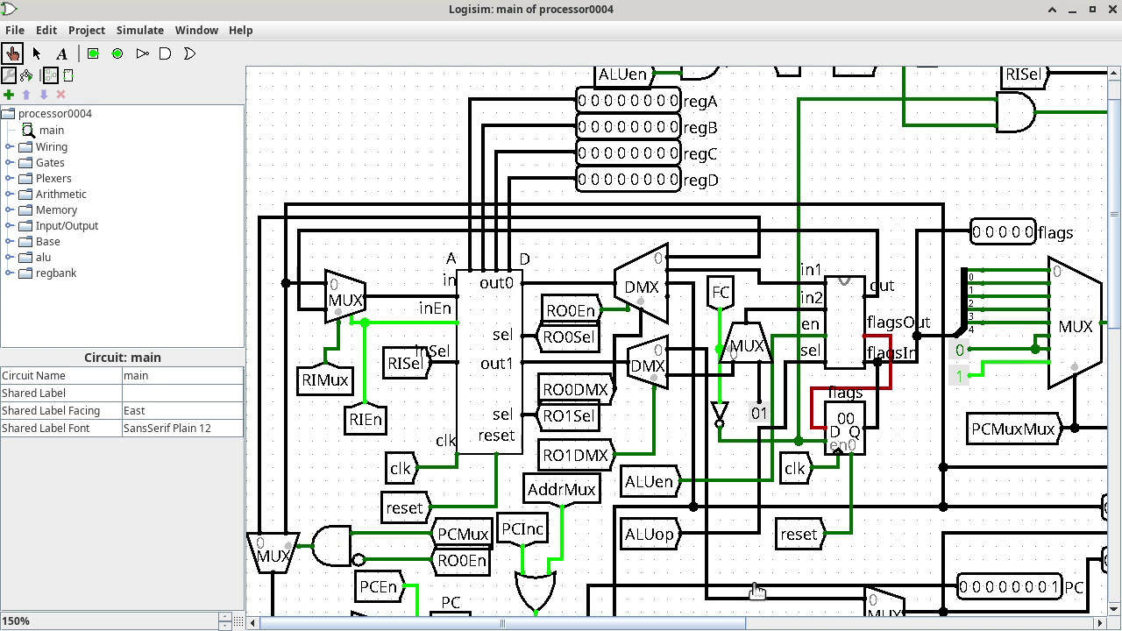
left_click(827, 623)
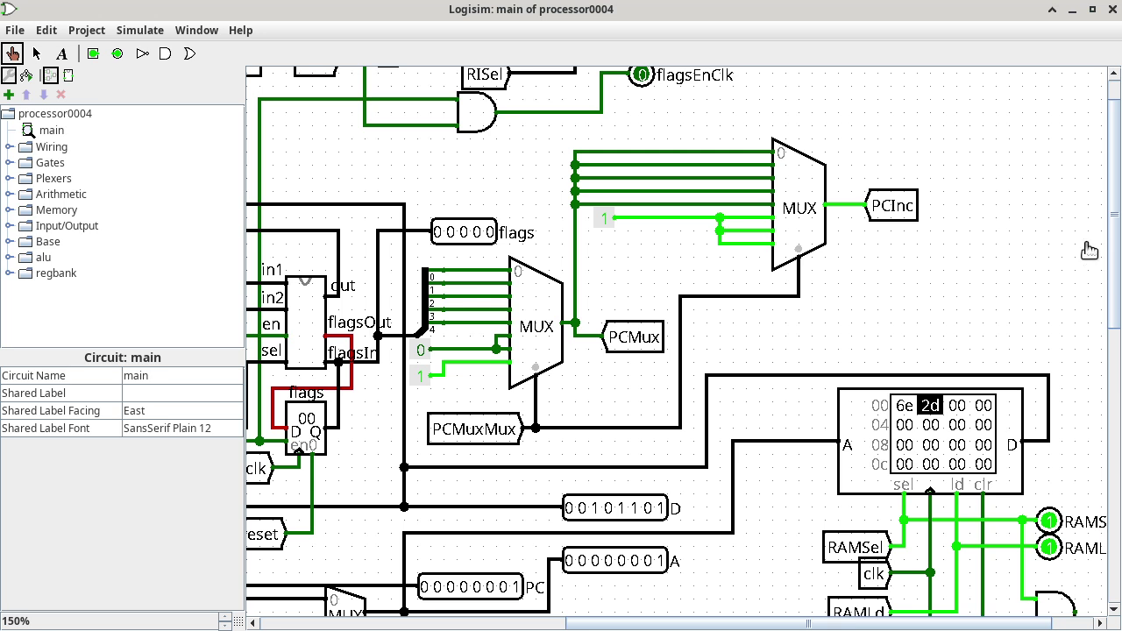
left_click_drag(1109, 252, 1105, 409)
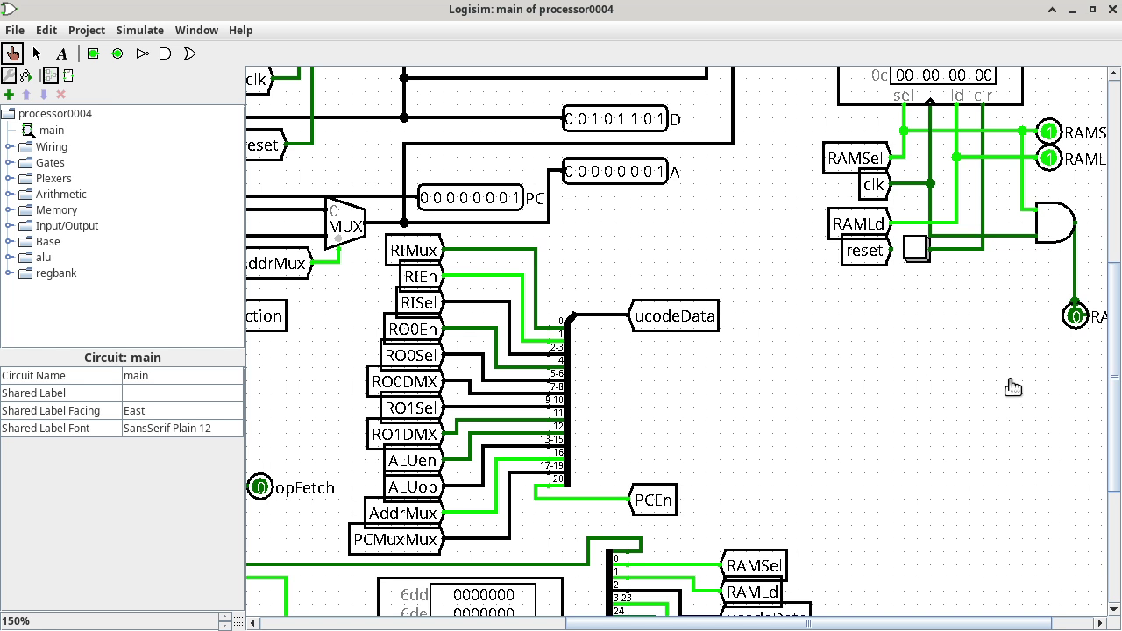
left_click_drag(1119, 400, 1118, 450)
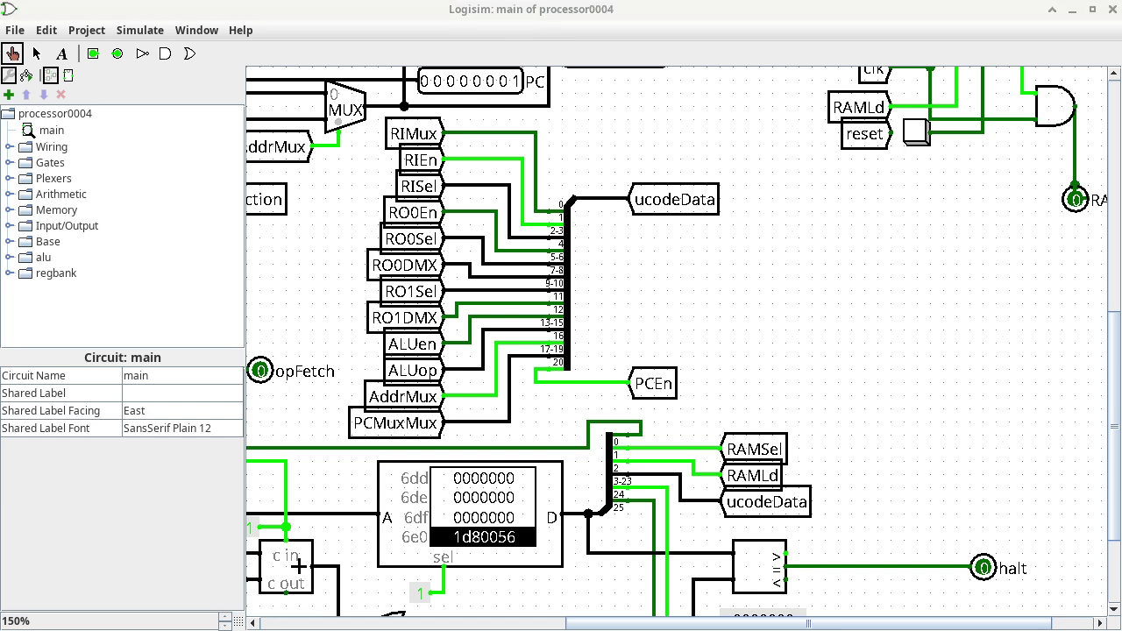
key("alt+Tab")
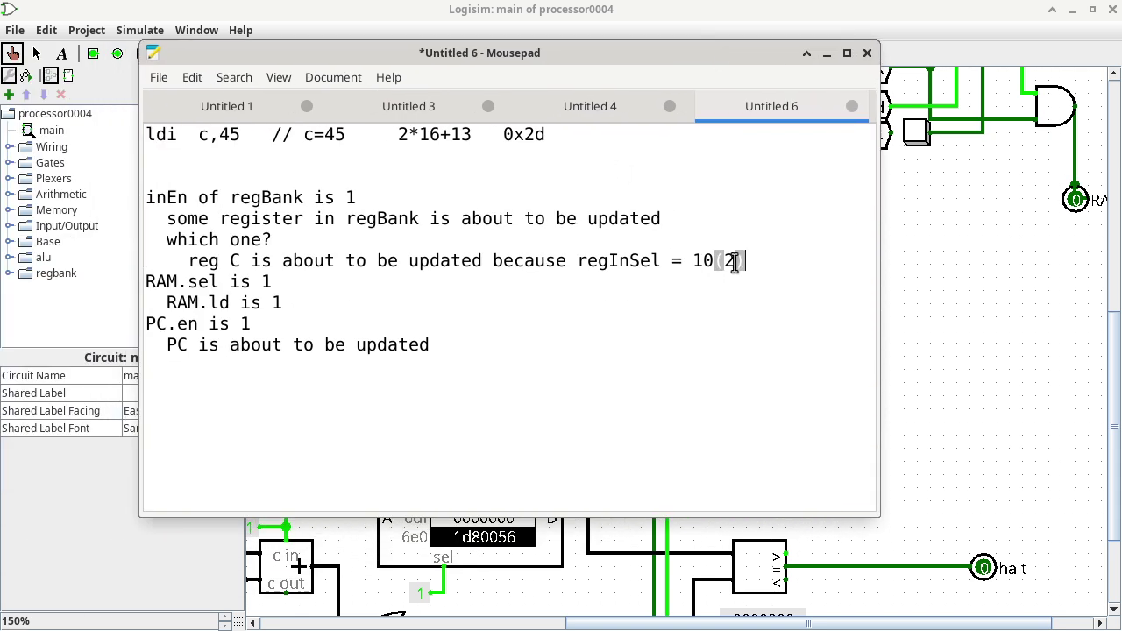
key("Return")
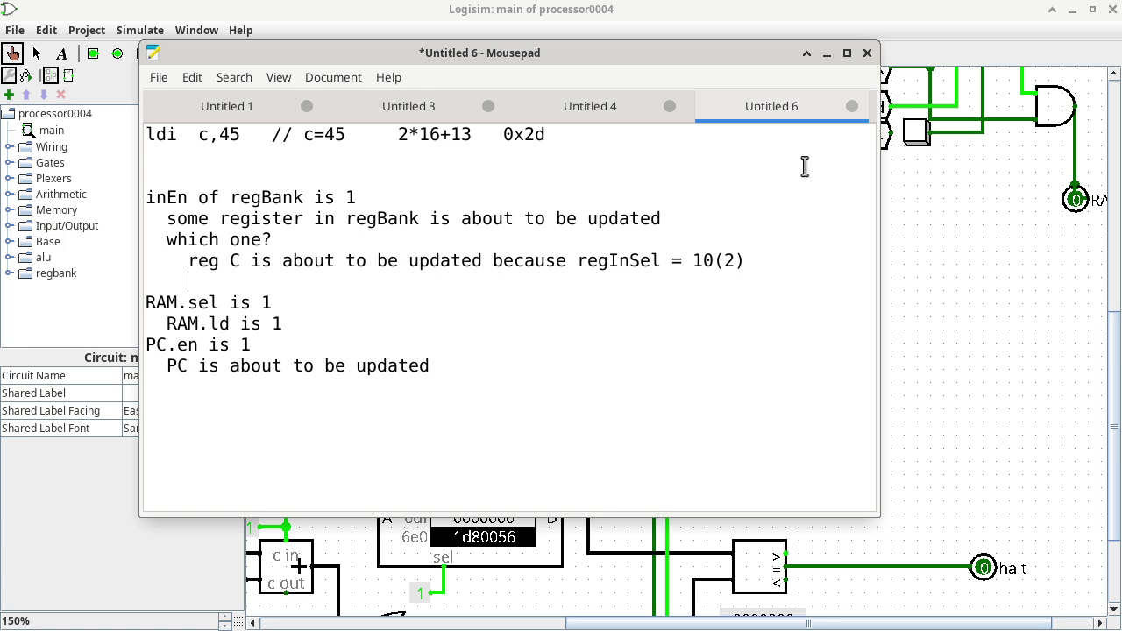
Step: Back in Logisim, open the internal view of the regBank component and read the value on register C's D input wire
key("alt+Tab")
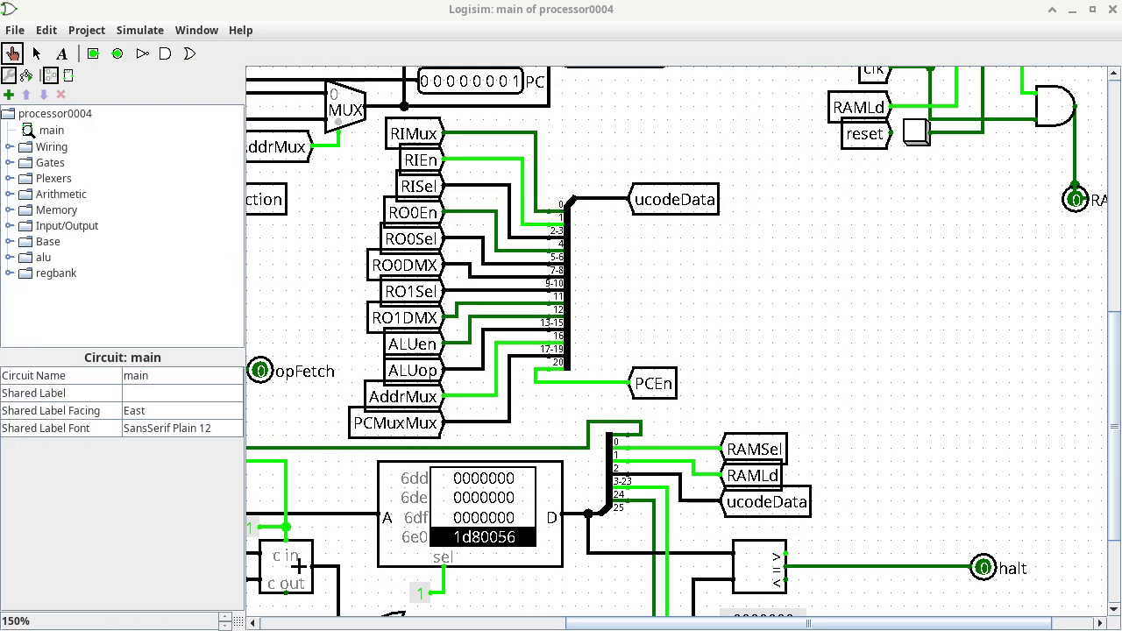
left_click(1117, 140)
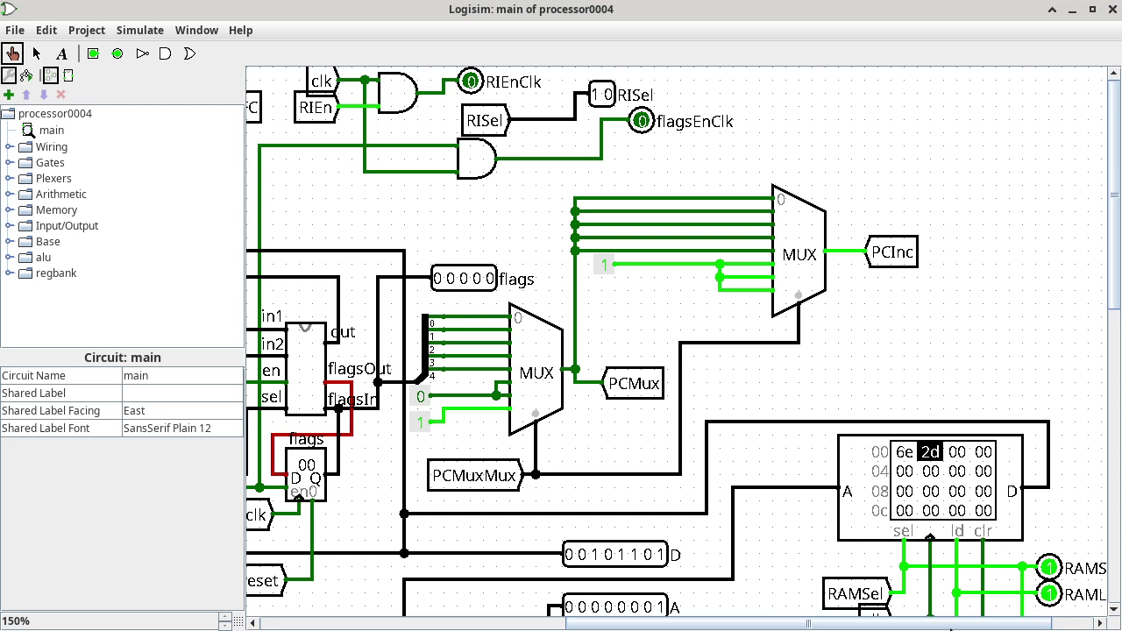
left_click_drag(957, 624, 679, 624)
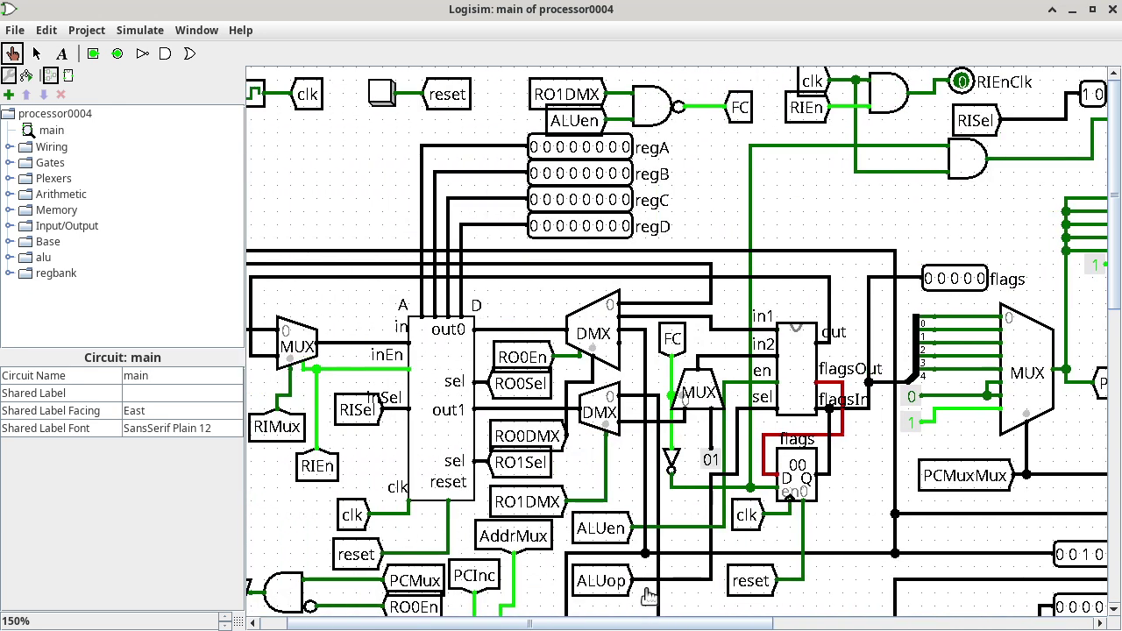
right_click(445, 414)
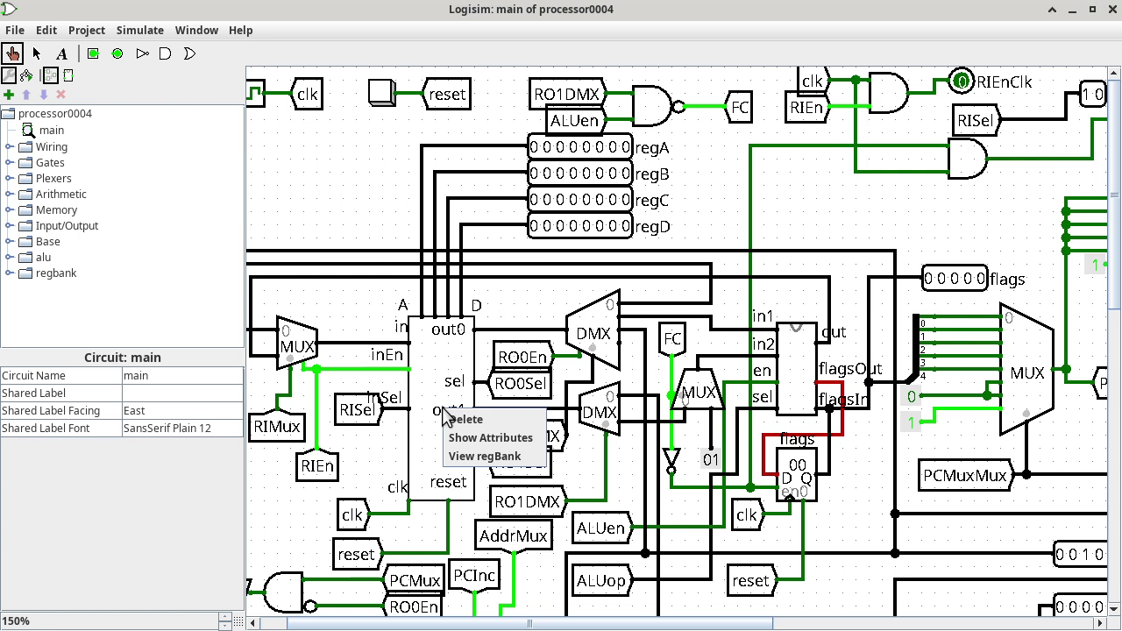
left_click(471, 456)
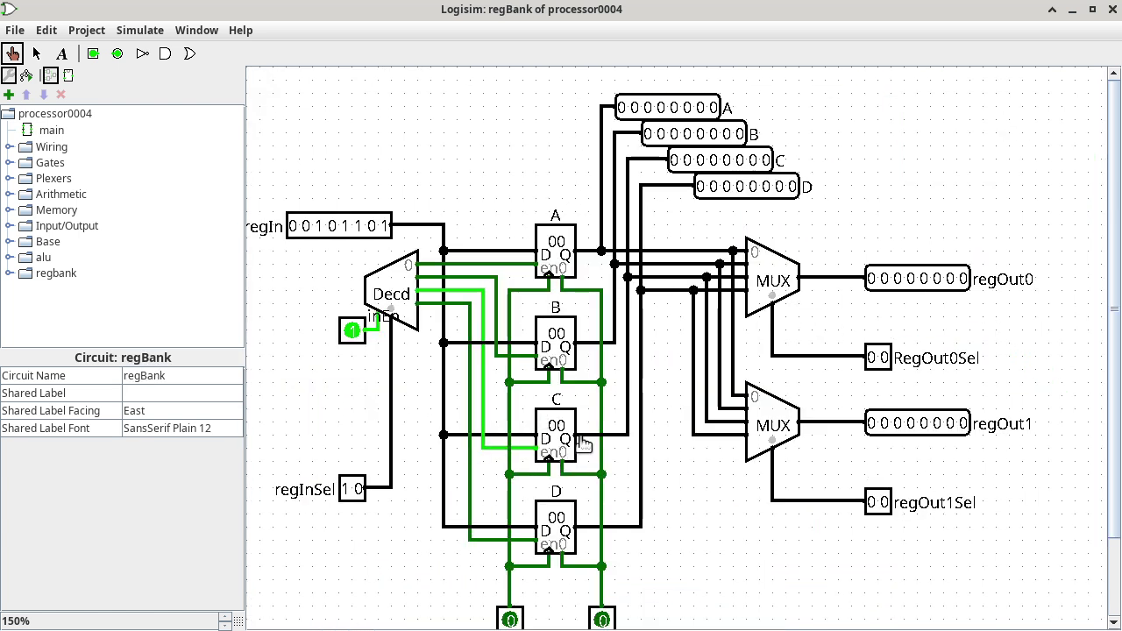
left_click(530, 441)
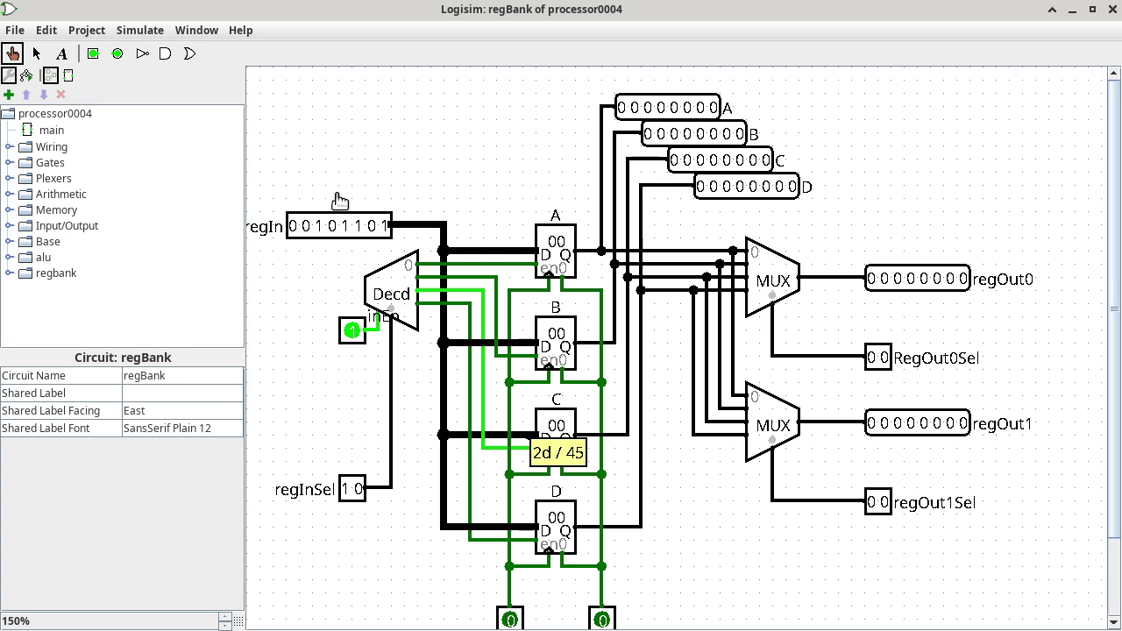
Step: Open the circuit appearance of regBank from the regbank library and select its "in" port to identify the pin
left_click(9, 273)
left_click(79, 291)
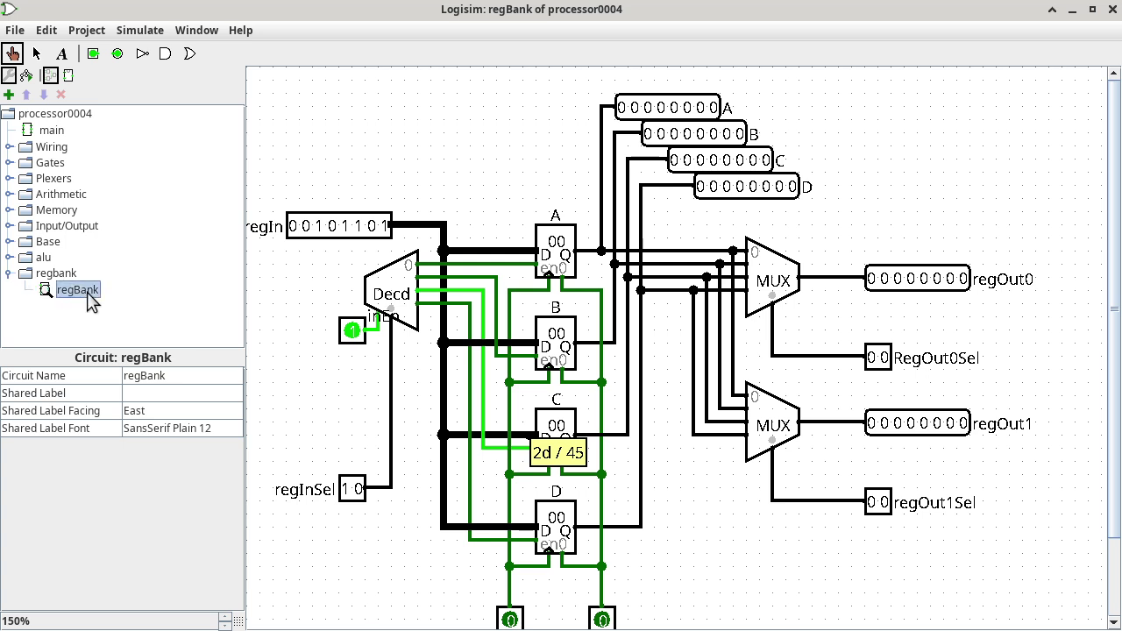
right_click(88, 293)
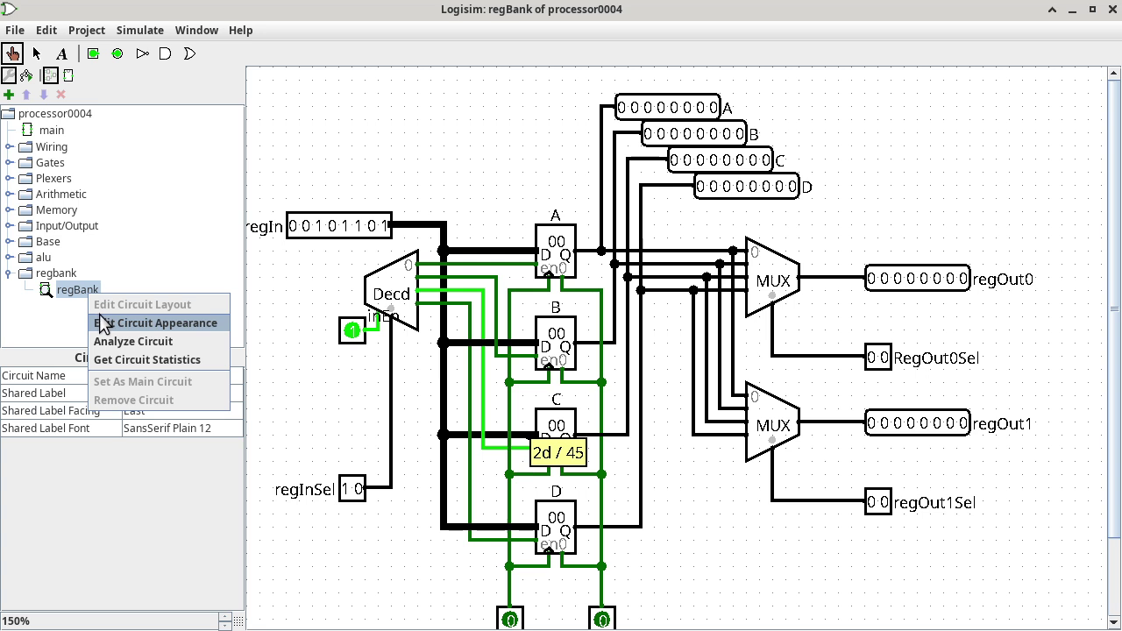
left_click(103, 324)
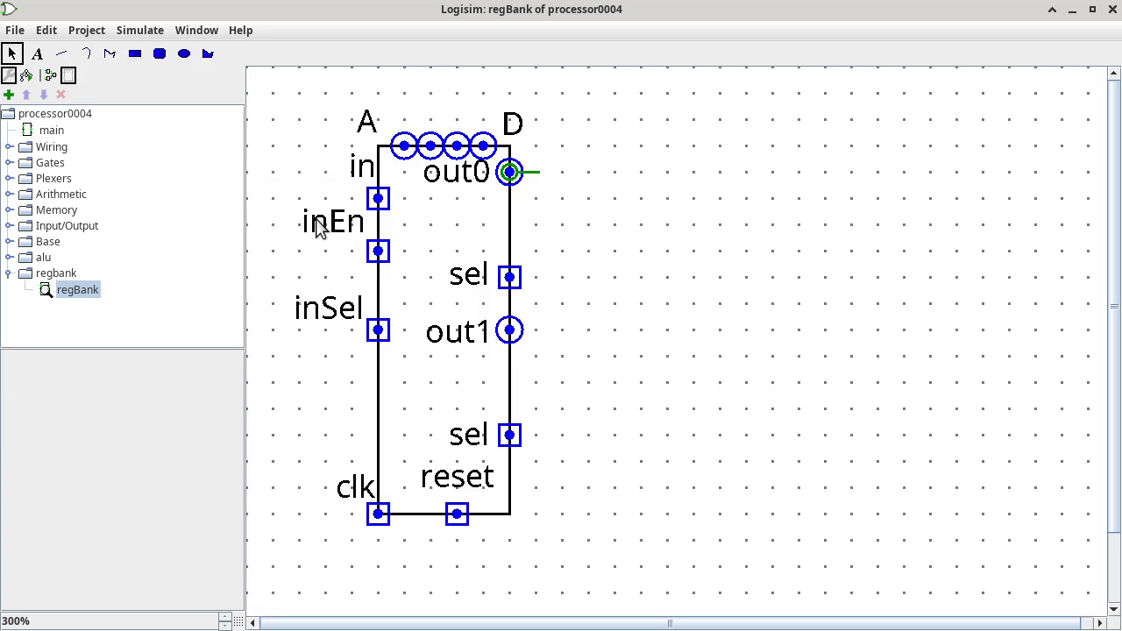
left_click(379, 200)
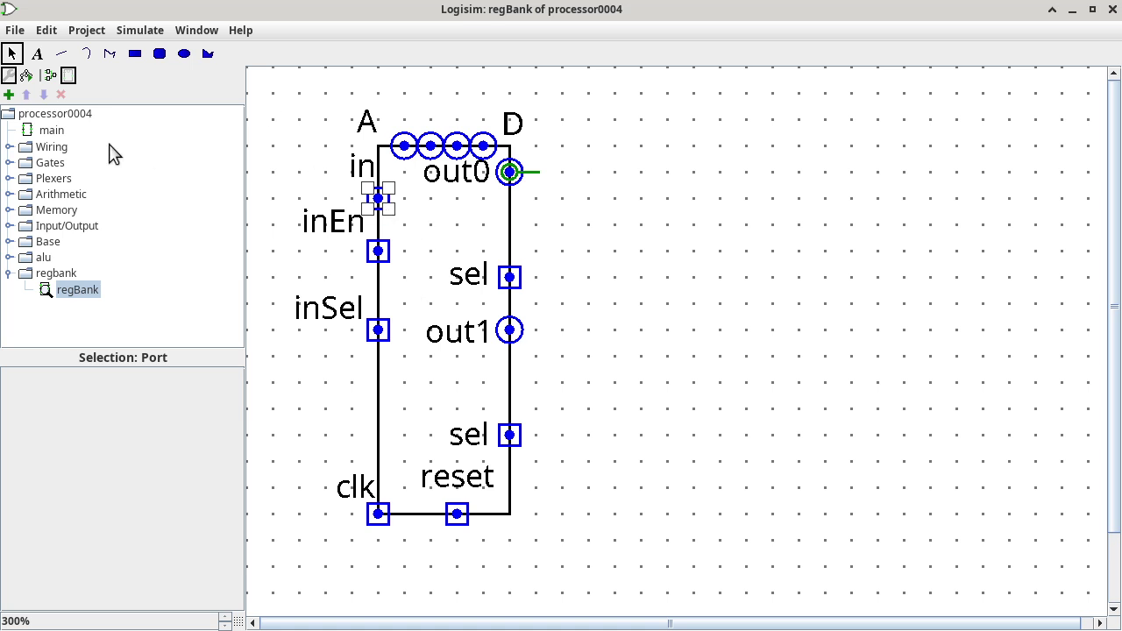
Step: Return to the main circuit and reopen the internal view of the regBank component to check its regIn input
left_click(52, 135)
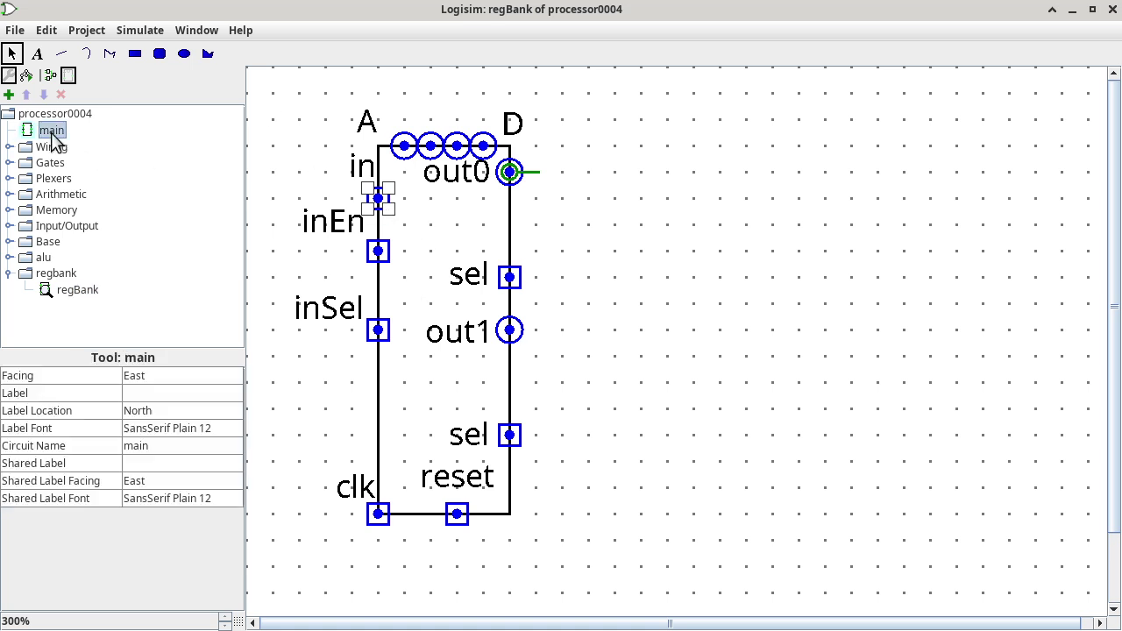
double_click(52, 137)
right_click(496, 413)
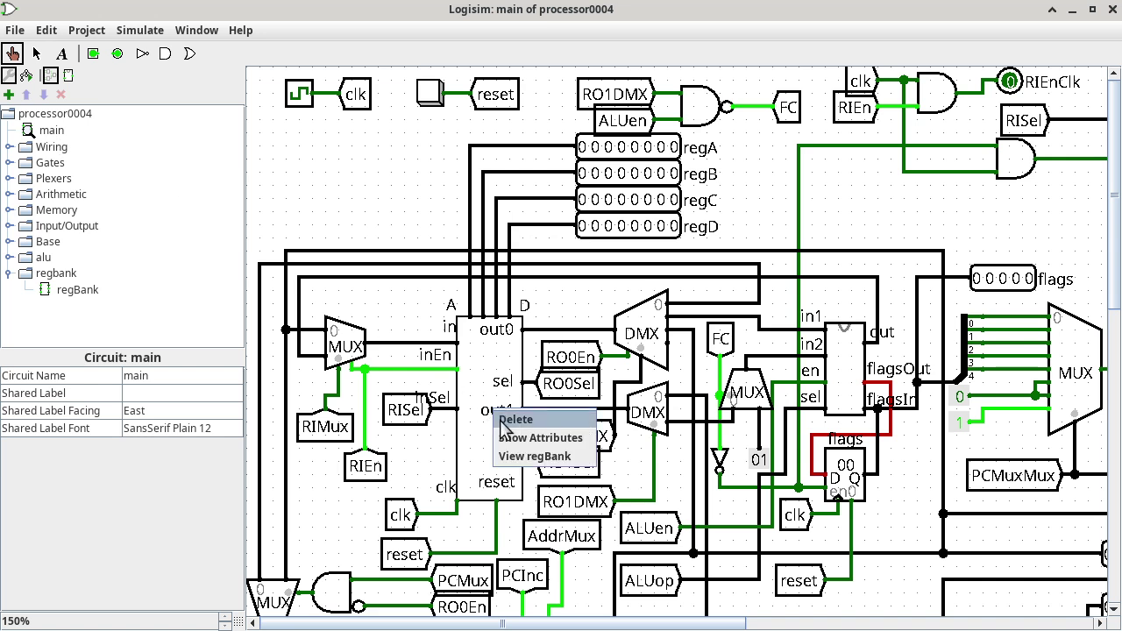
left_click(531, 456)
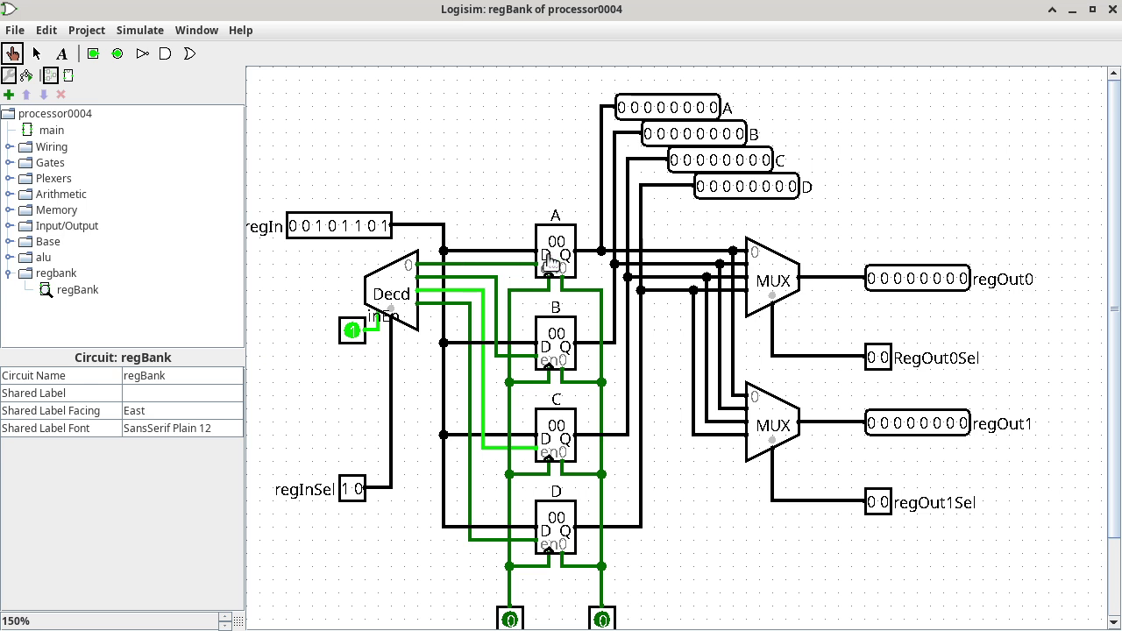
Step: In the main circuit, probe the wire into regBank's "in" port and the MUX's input 0 wire, tracing the latter to the RAM's D pin
double_click(51, 131)
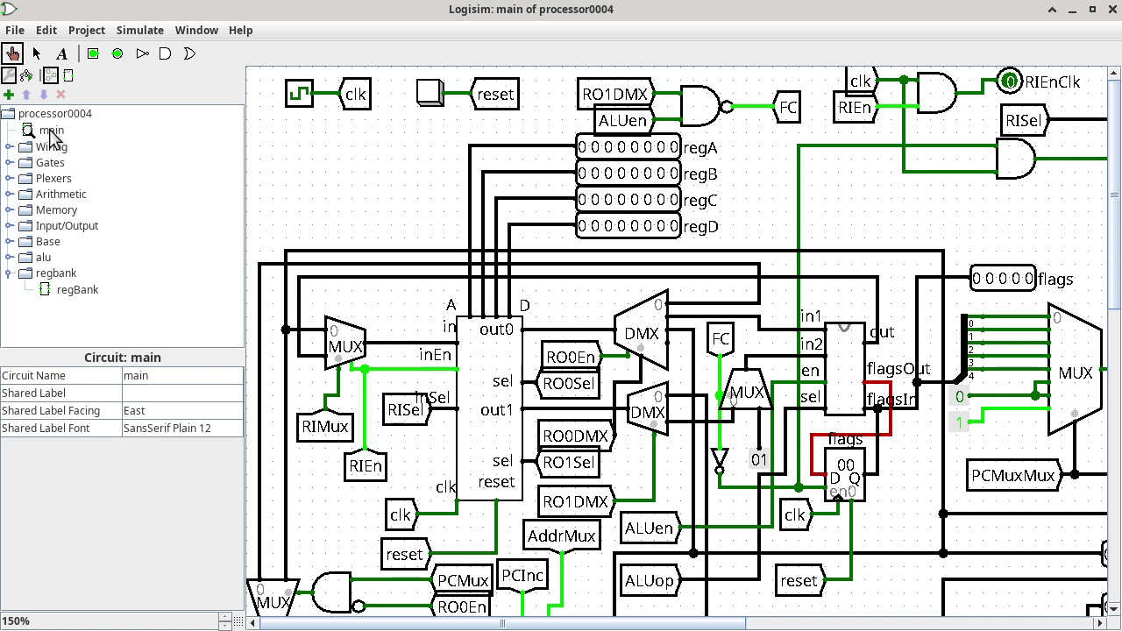
left_click(406, 348)
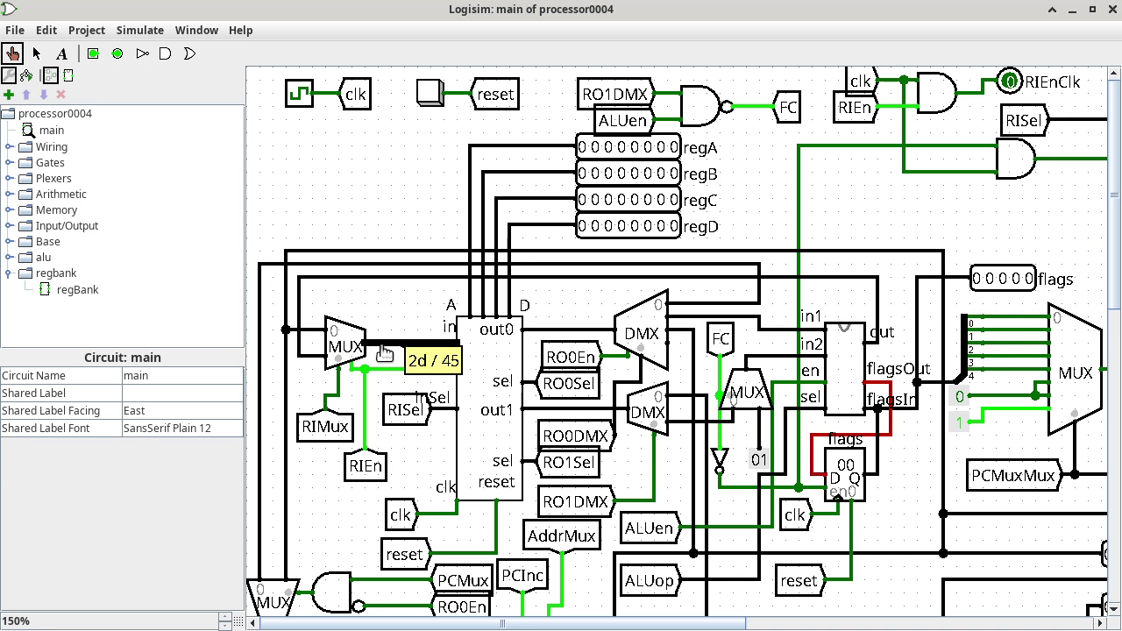
left_click(313, 331)
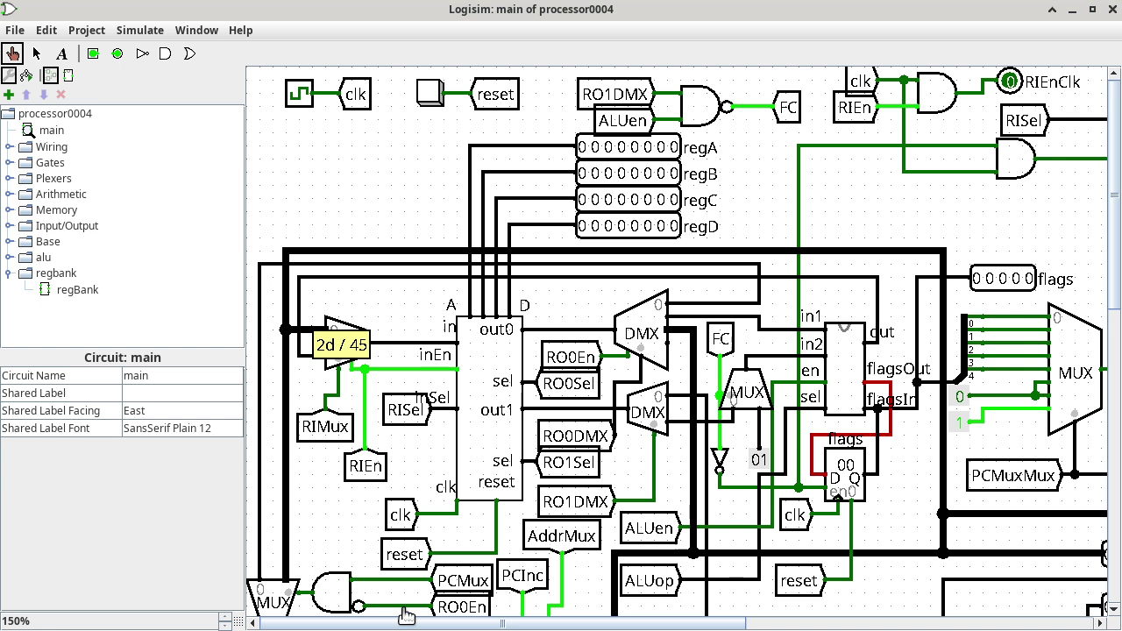
left_click_drag(504, 624, 842, 624)
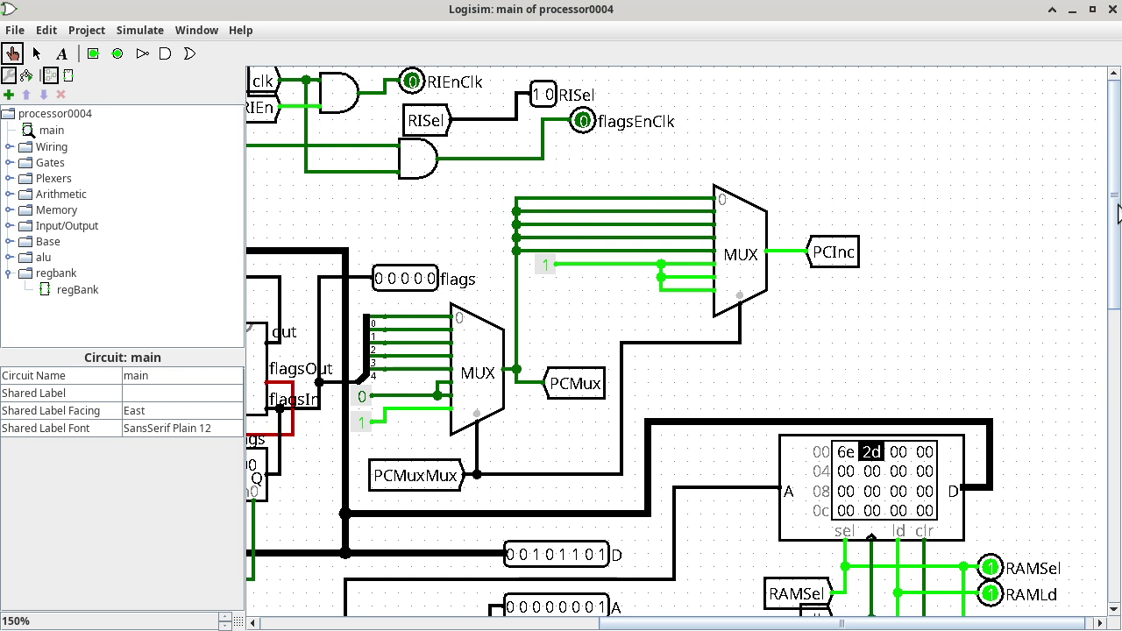
left_click_drag(1118, 229, 1115, 286)
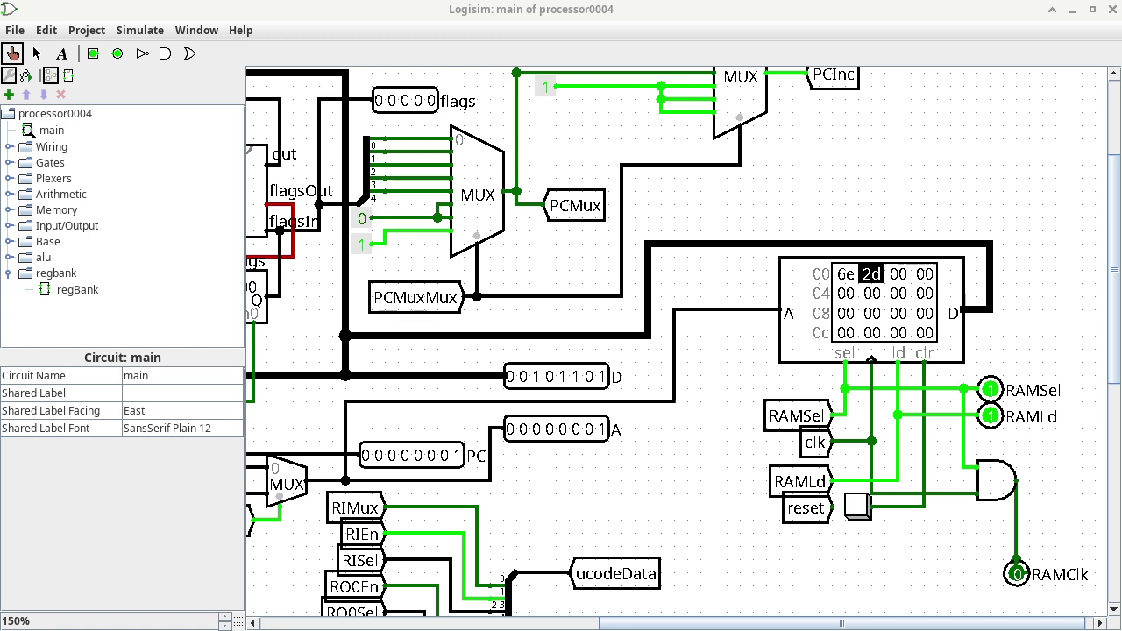
Step: Switch to the Mousepad notes and add "C.D connects to RAM.D" below the "reg C" line
key("alt+Tab")
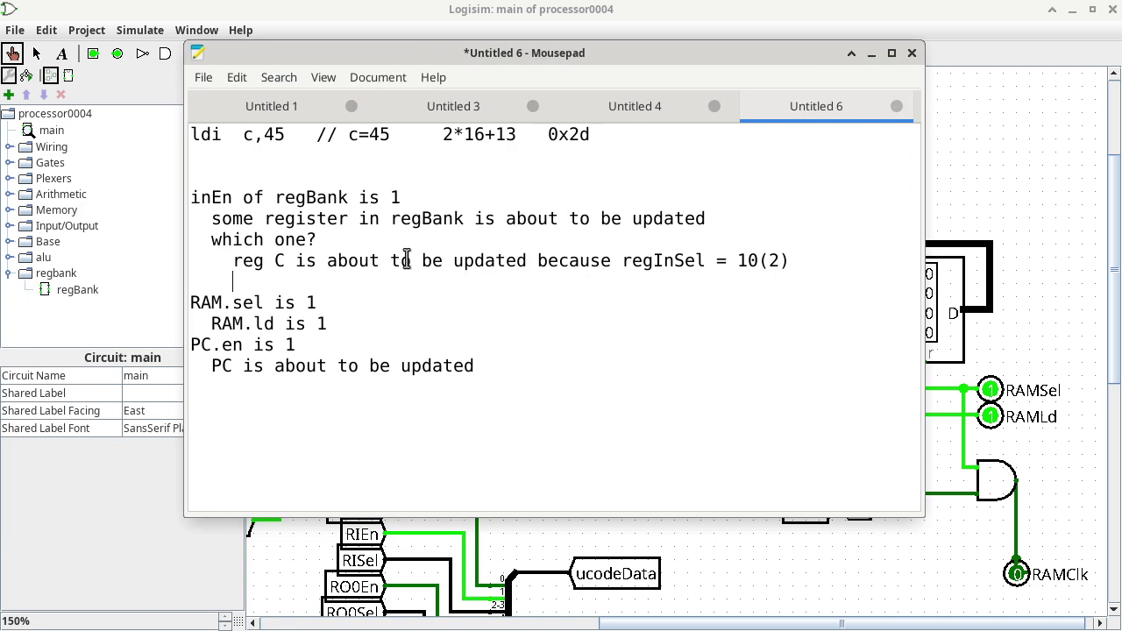
type("C.D connects to RA<M")
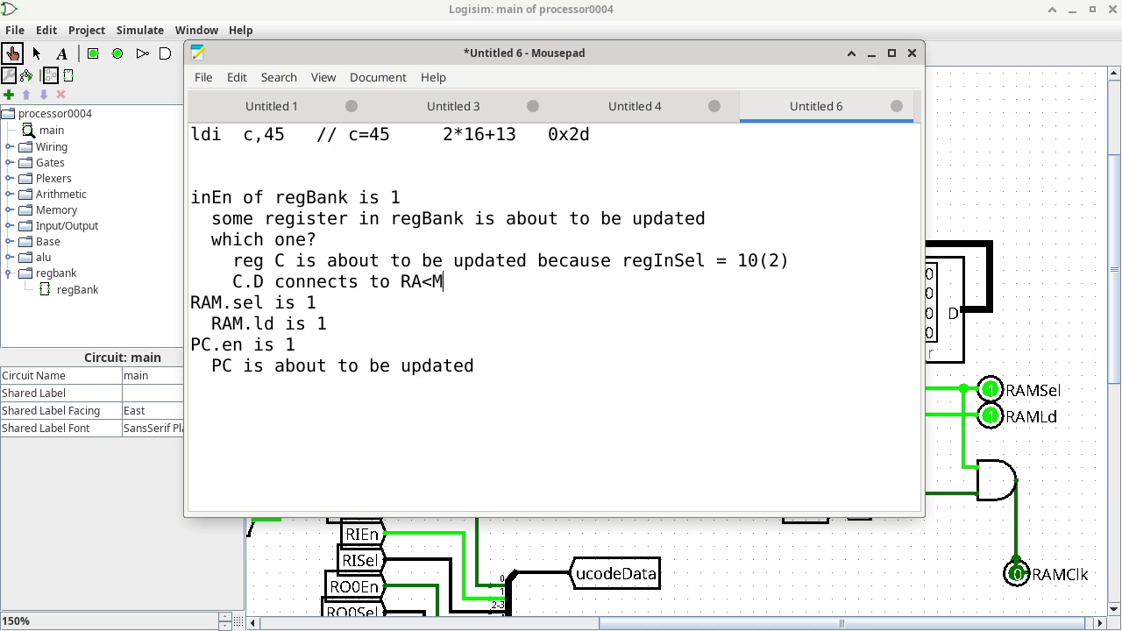
key("BackSpace")
key("BackSpace")
type("M.D")
Step: Insert a blank line below "RAM.ld is 1" and reposition the Mousepad window so the RAM contents can be seen beside it
left_click(372, 325)
key("Return")
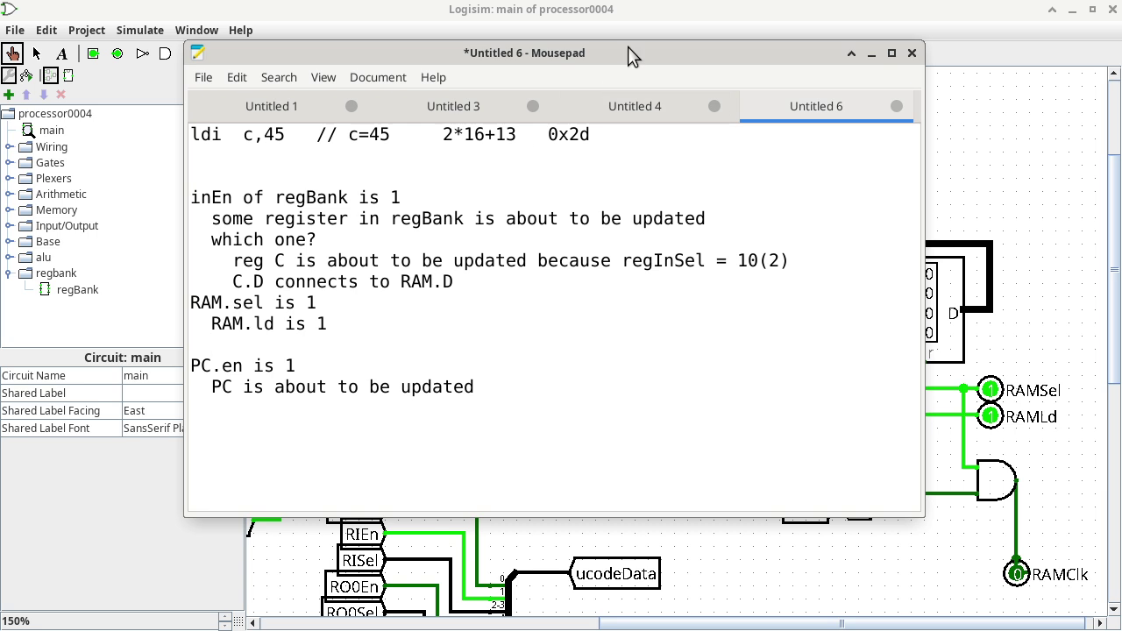
left_click_drag(628, 46, 570, 55)
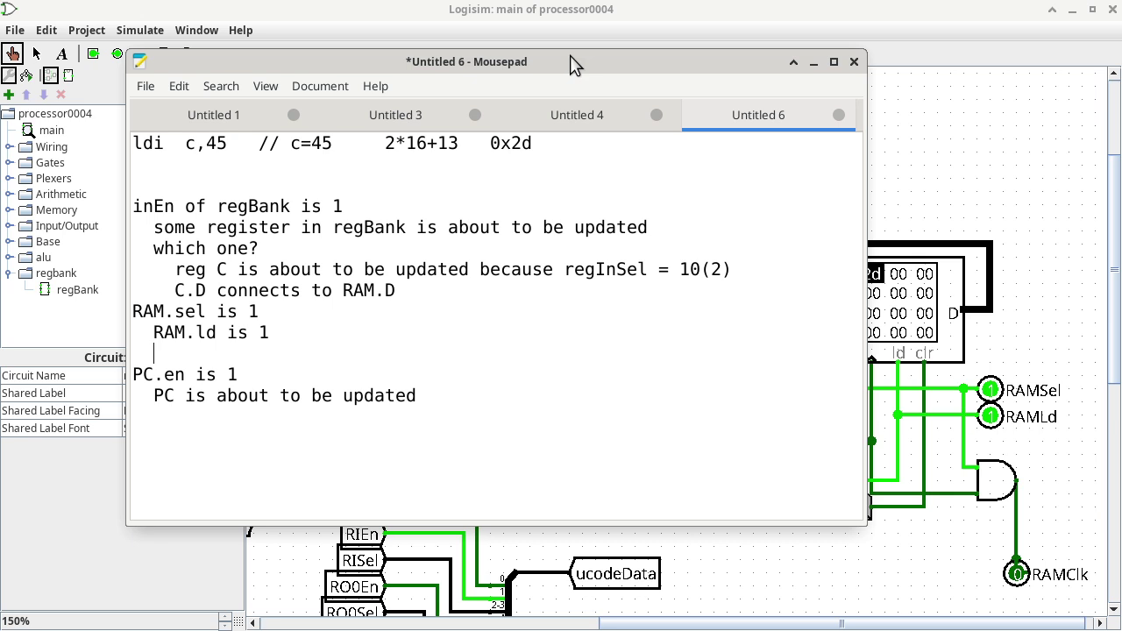
left_click_drag(570, 56, 329, 182)
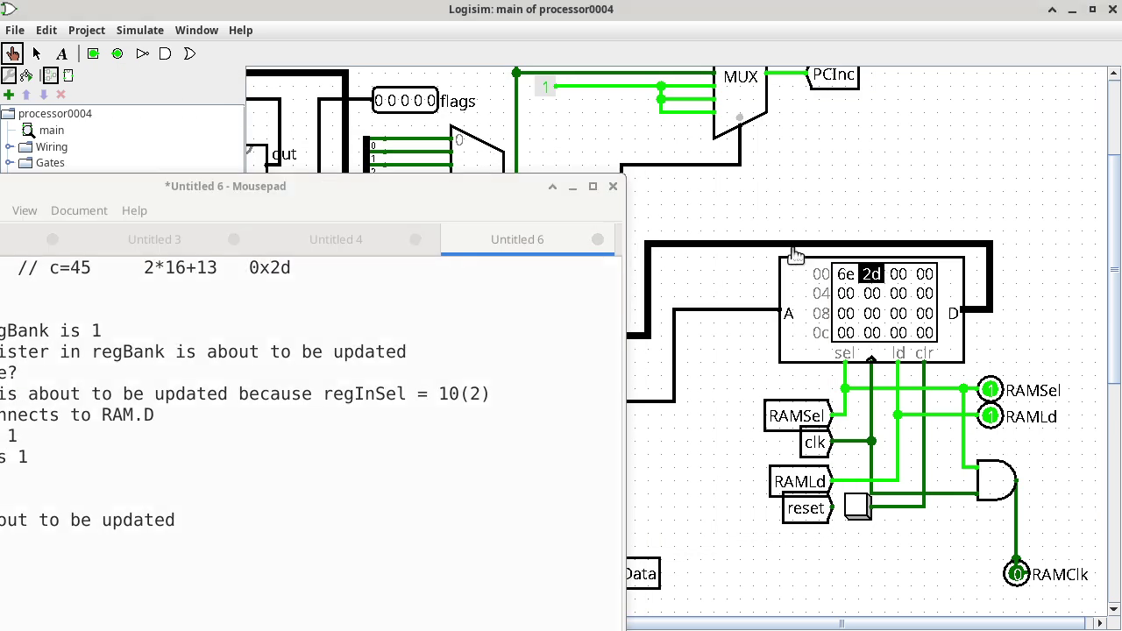
left_click_drag(494, 185, 648, 119)
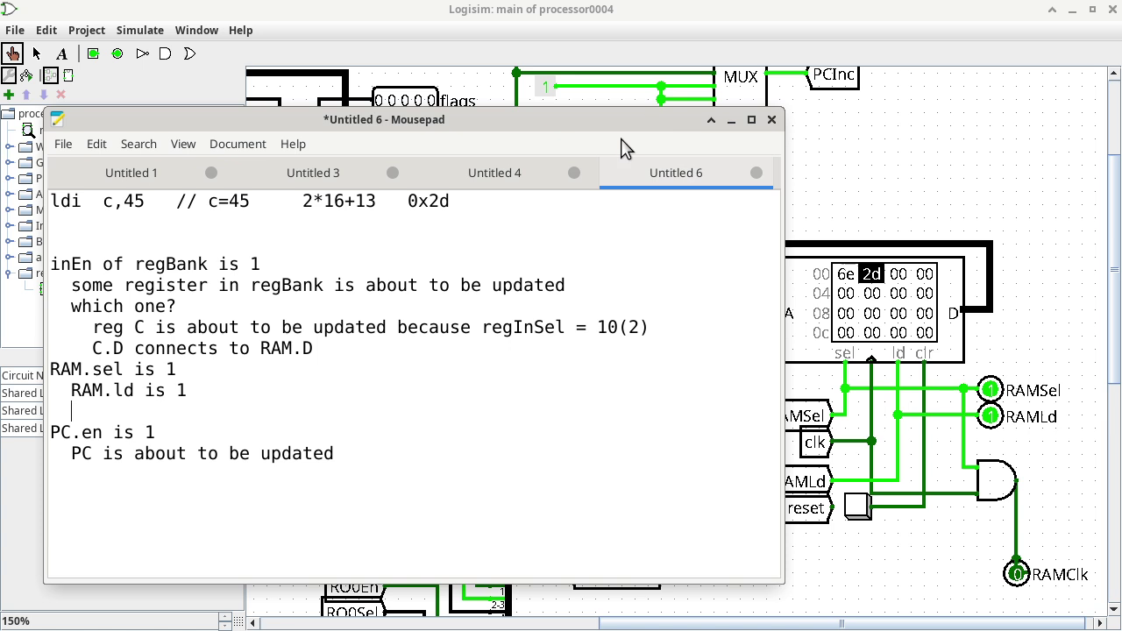
Step: Write "Why are we reading location 0x01" below "RAM.ld is 1", checking the highlighted RAM cell in Logisim before returning to the notes
type("Why are we erading")
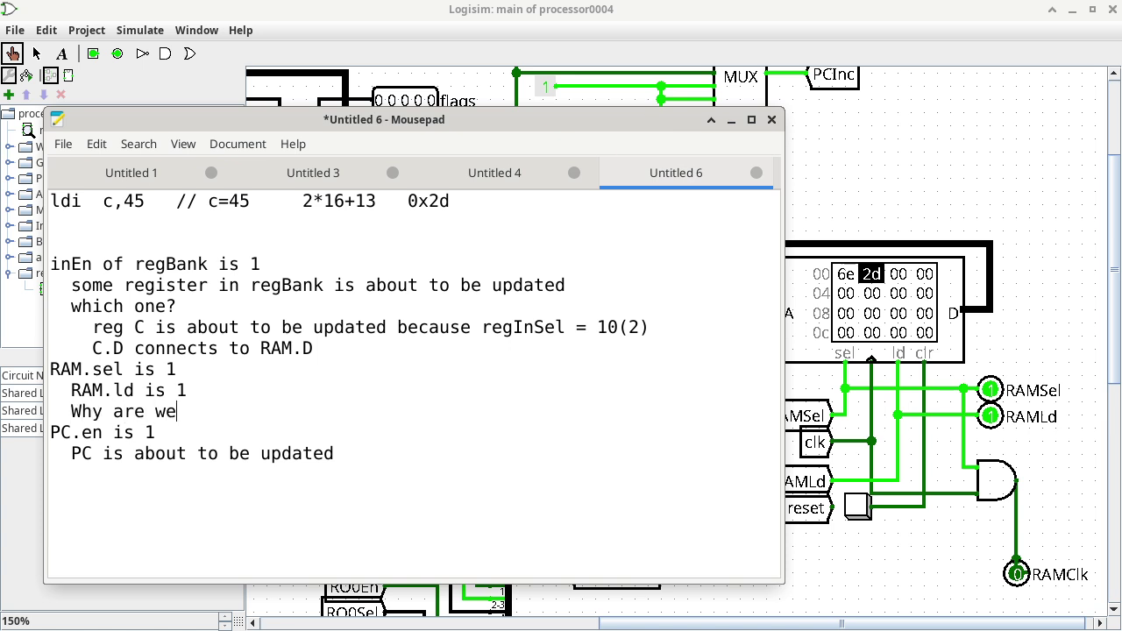
key("BackSpace")
key("BackSpace")
key("BackSpace")
key("BackSpace")
key("BackSpace")
key("BackSpace")
key("BackSpace")
type("reading local")
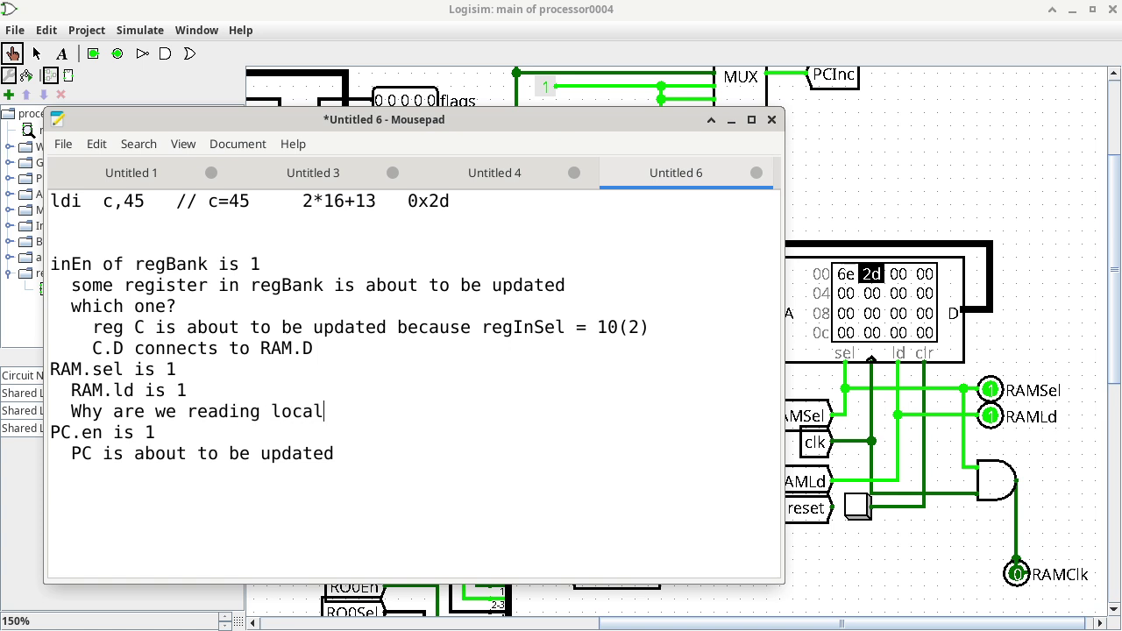
key("BackSpace")
type("tion 0x01")
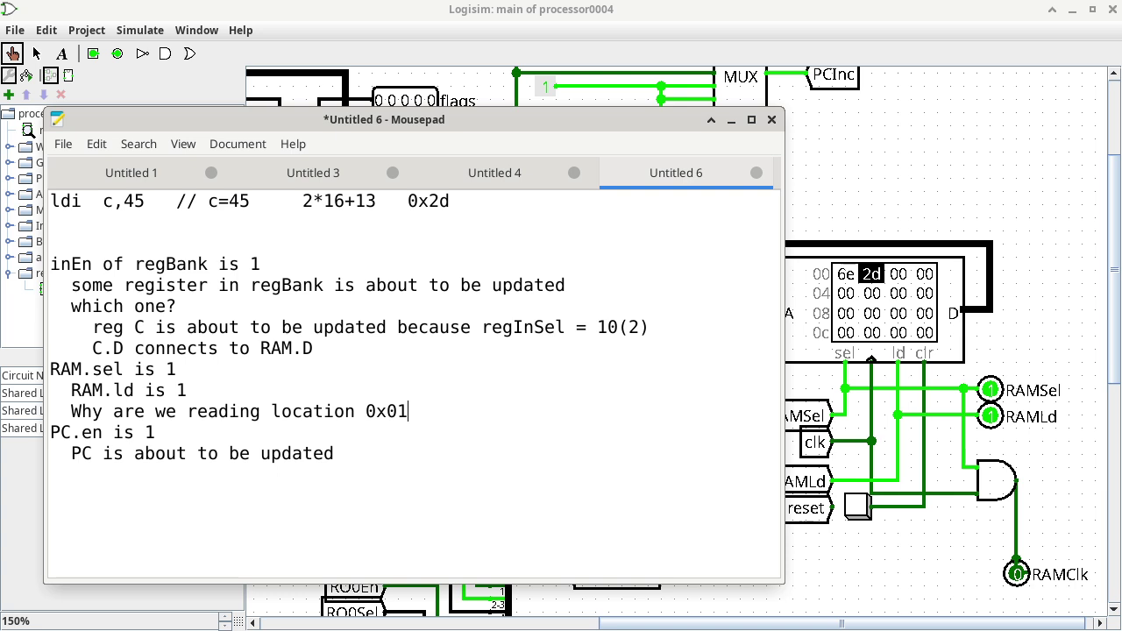
left_click(845, 300)
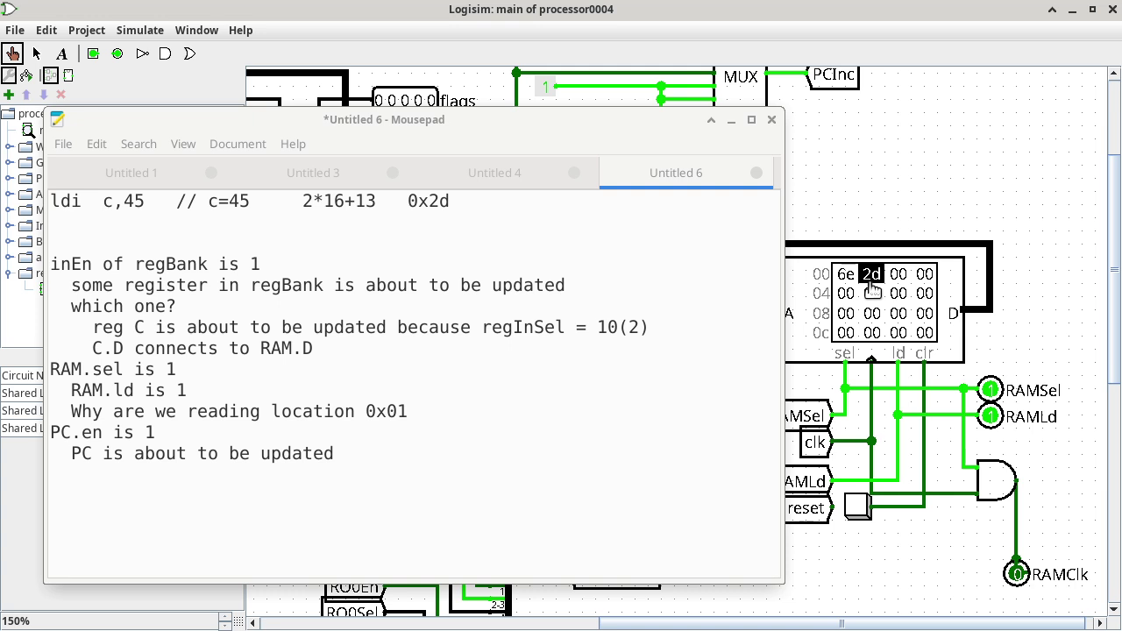
left_click(721, 167)
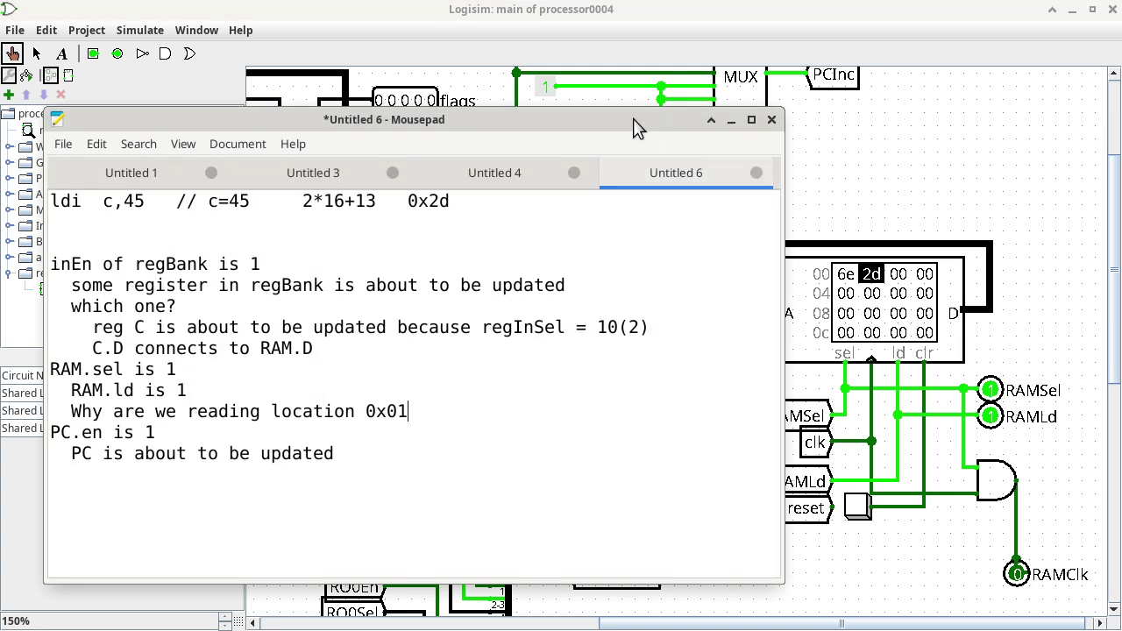
Step: Minimise the Mousepad notes and, in Logisim, probe the RAM's A wire and the address MUX's lower input, tracing them back to the PC register's Q
left_click_drag(633, 119, 553, 155)
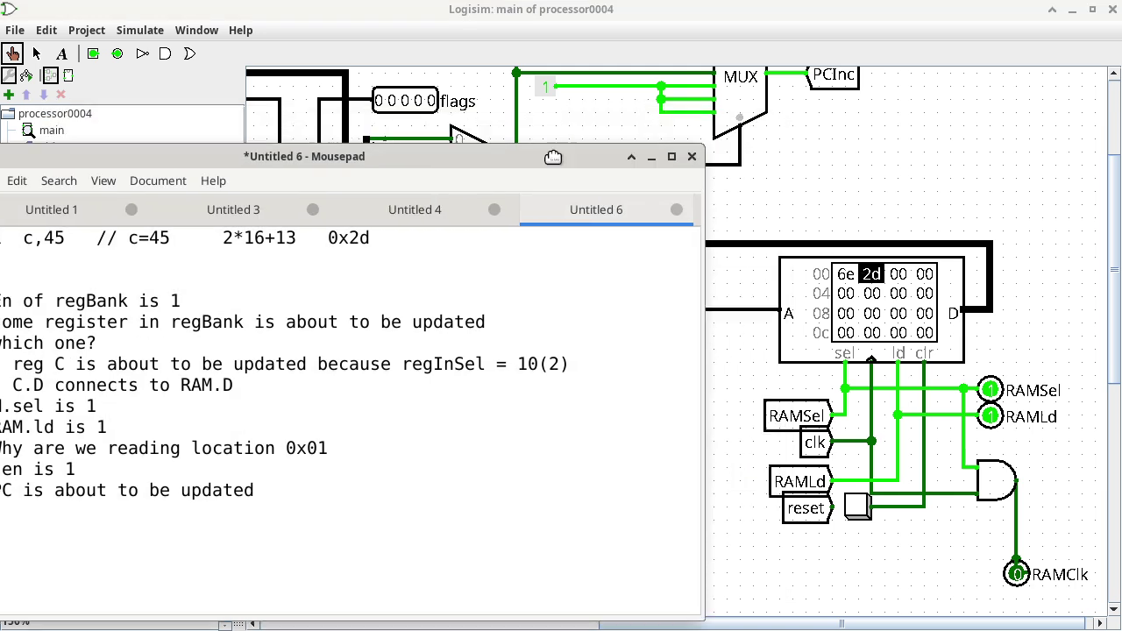
left_click(650, 156)
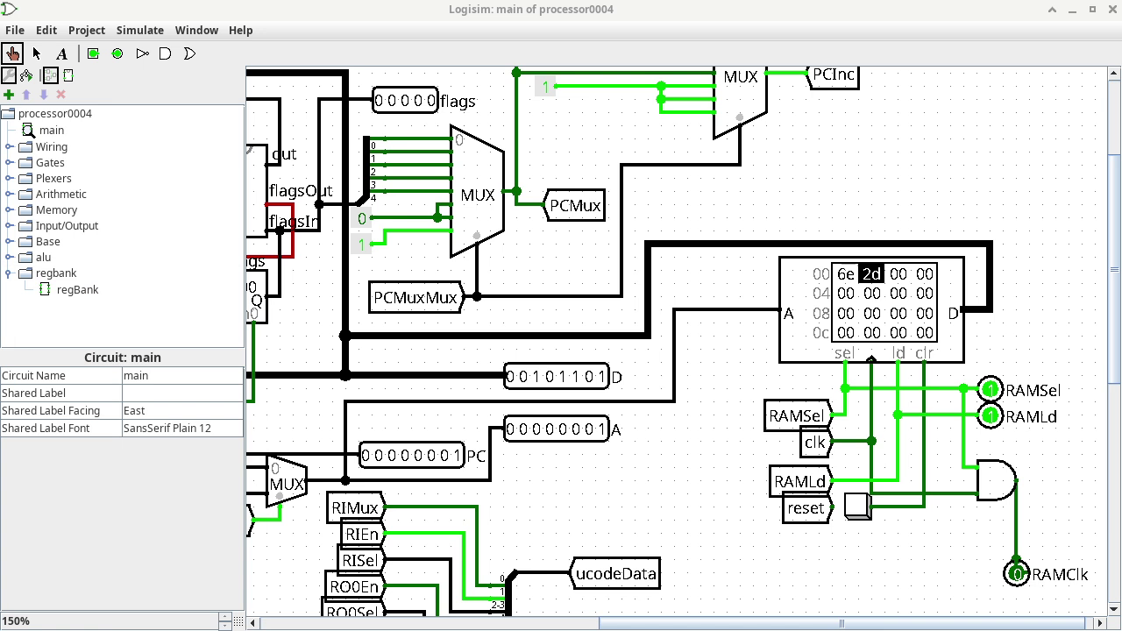
left_click(460, 480)
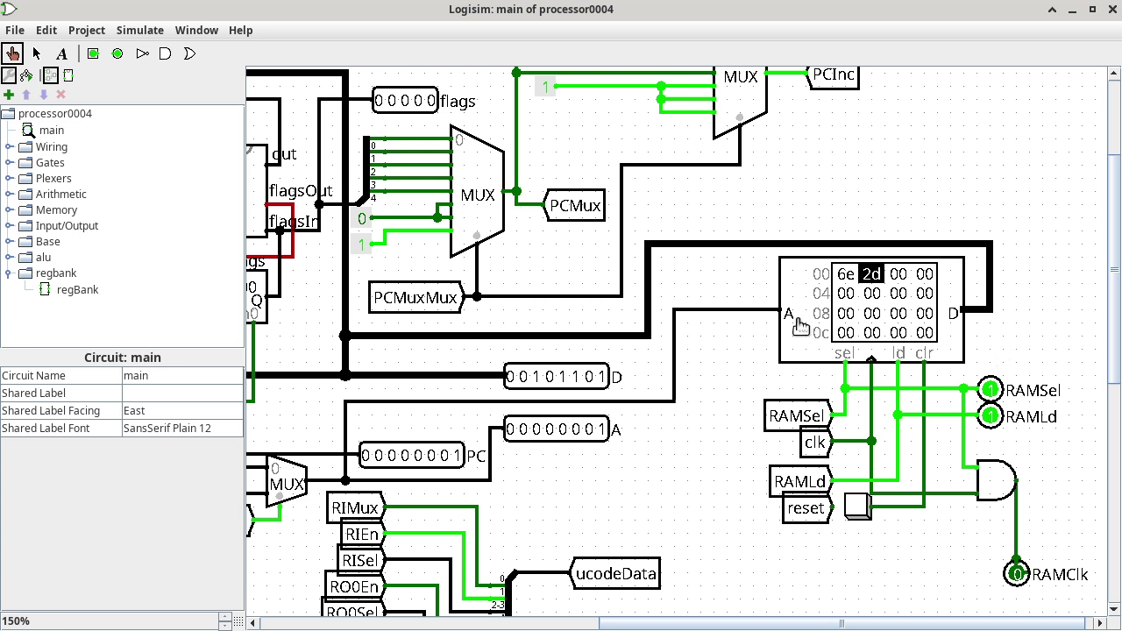
left_click(744, 312)
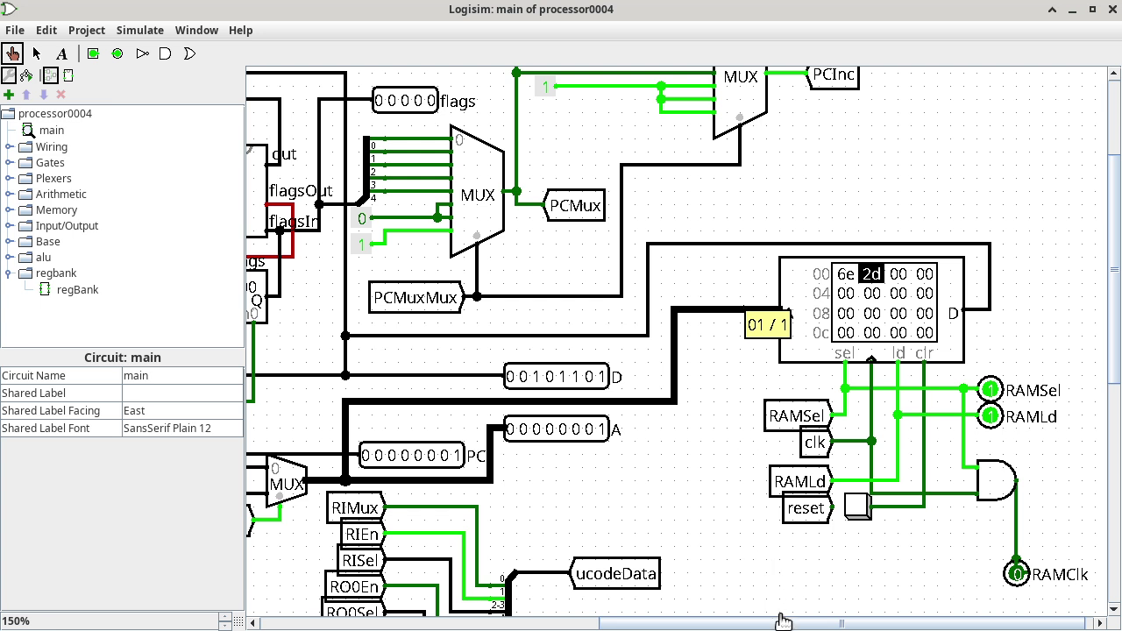
left_click_drag(783, 624, 622, 623)
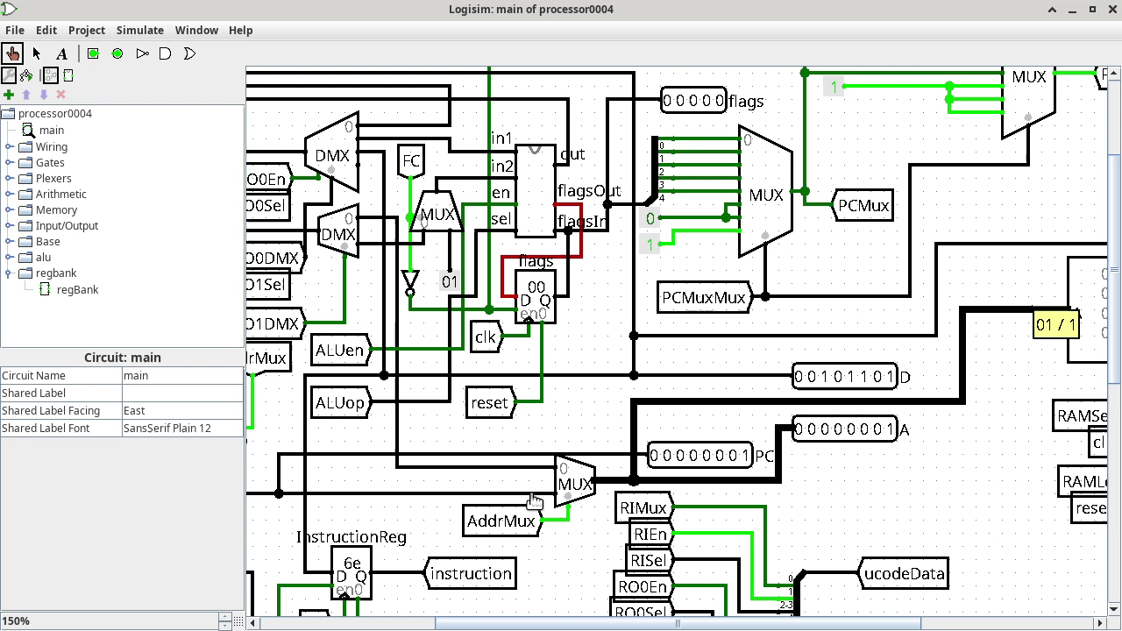
left_click(532, 494)
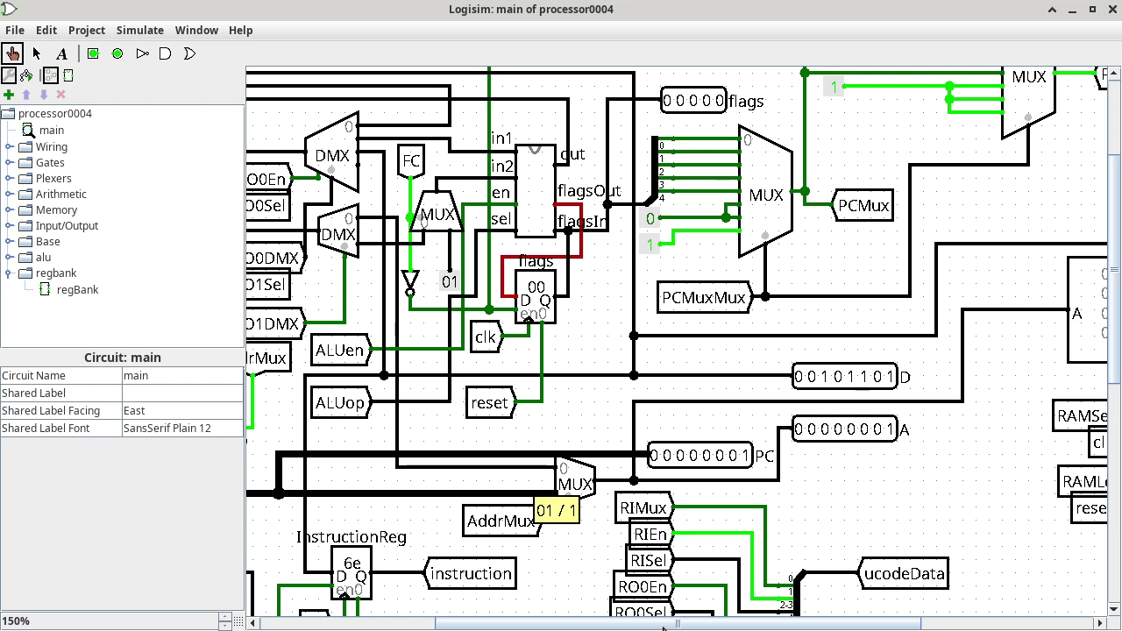
left_click_drag(647, 624, 484, 623)
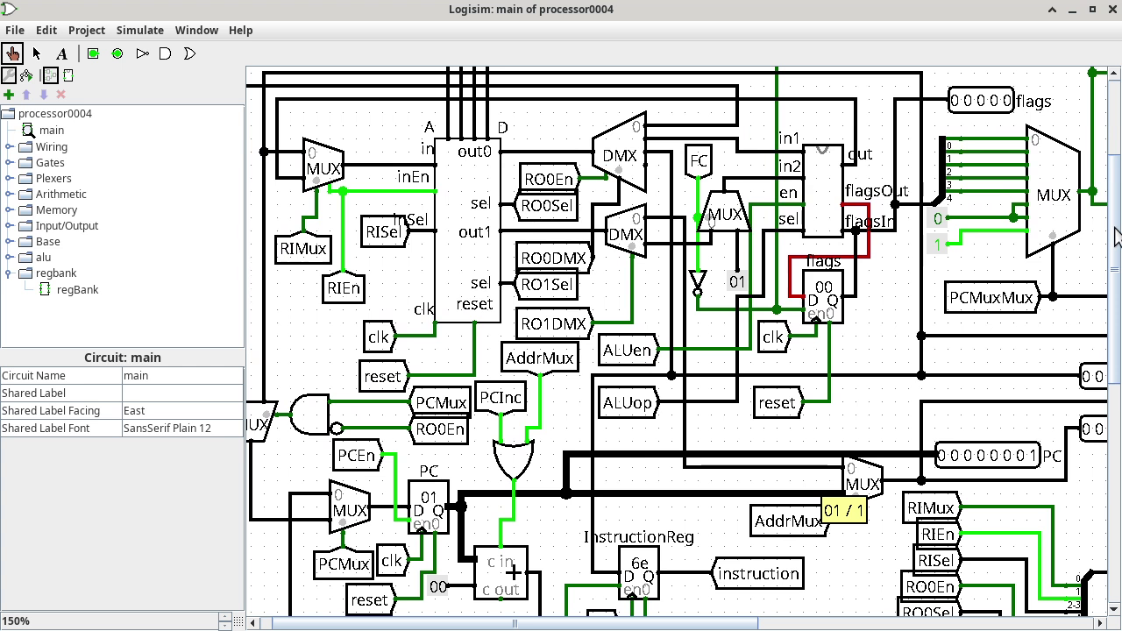
left_click_drag(1115, 229, 1115, 285)
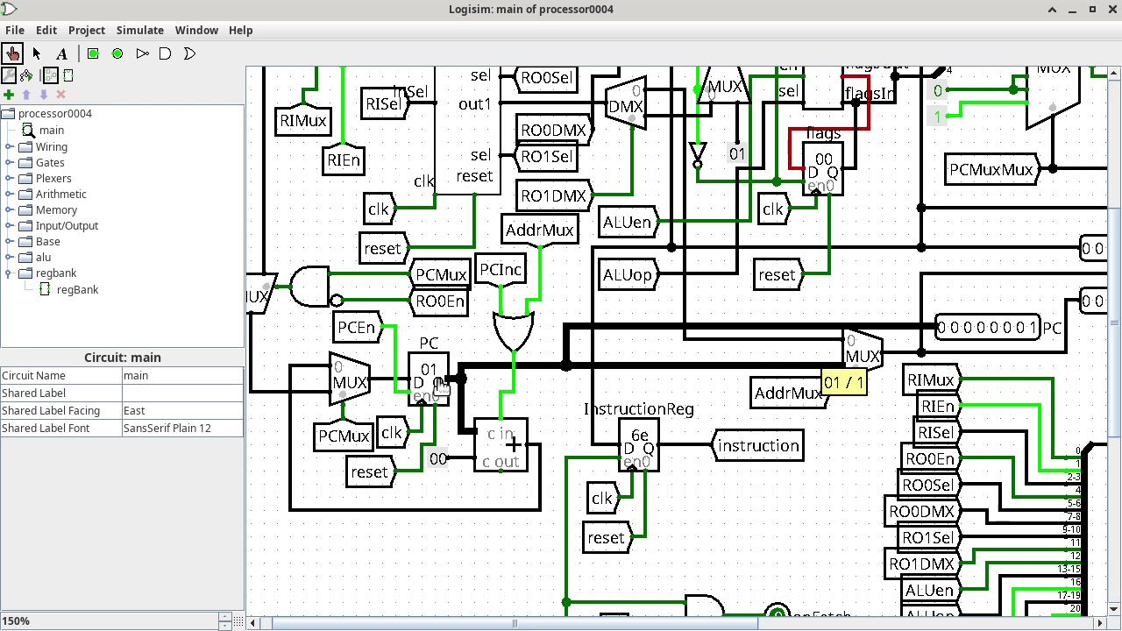
Step: Switch to the Mousepad notes and add "RAM.A connects to PC.Q" below "Why are we reading location 0x01"
key("alt+Tab")
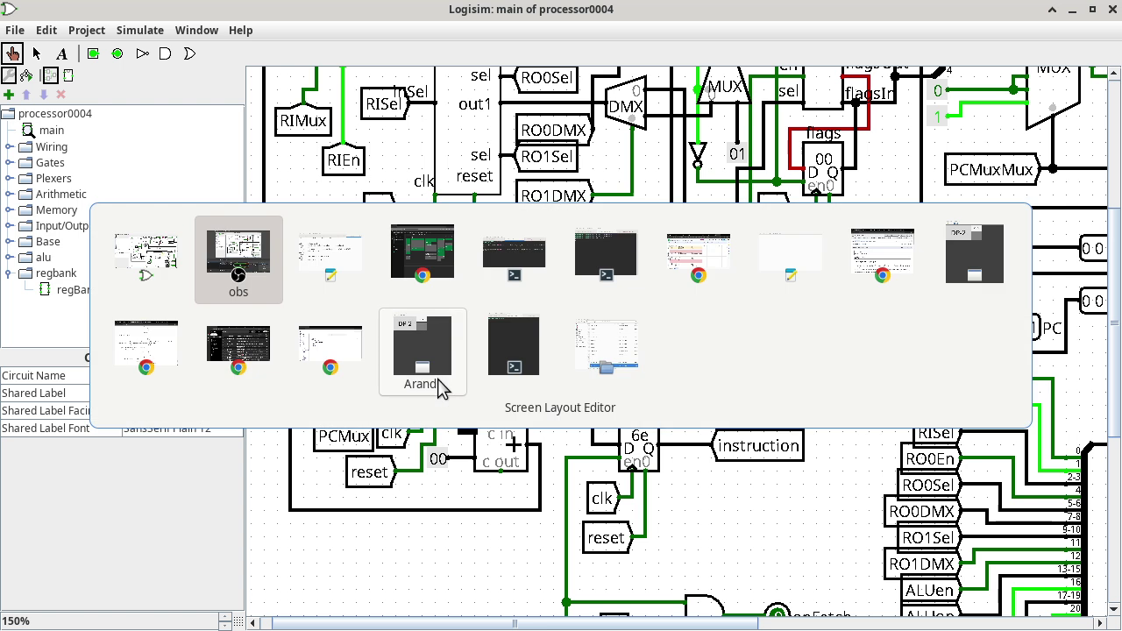
key("Escape")
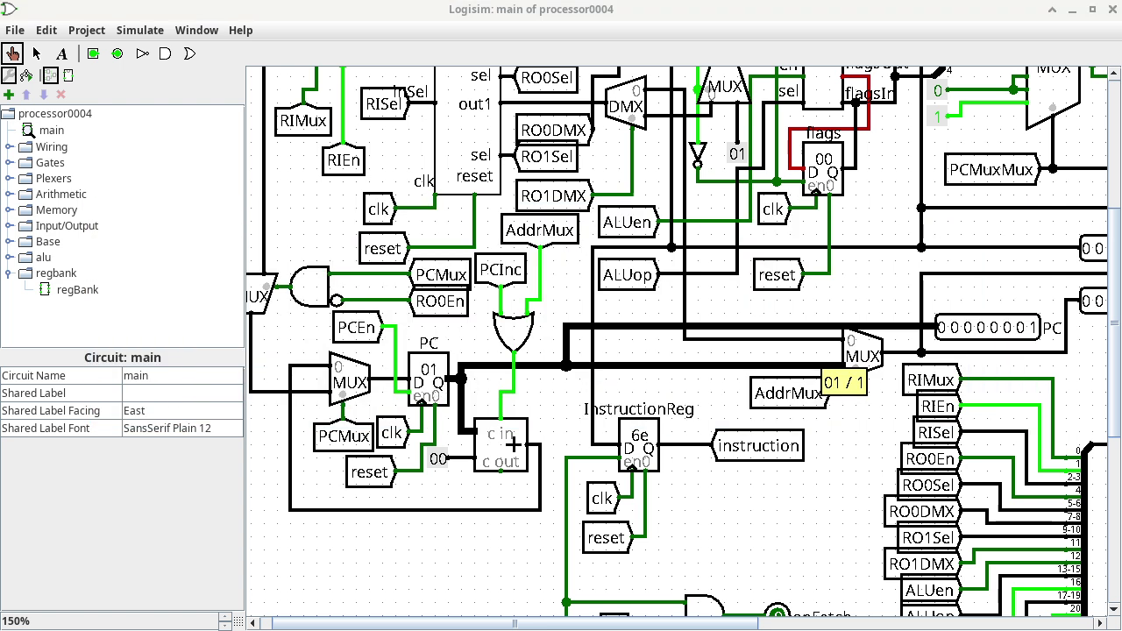
key("alt+Tab")
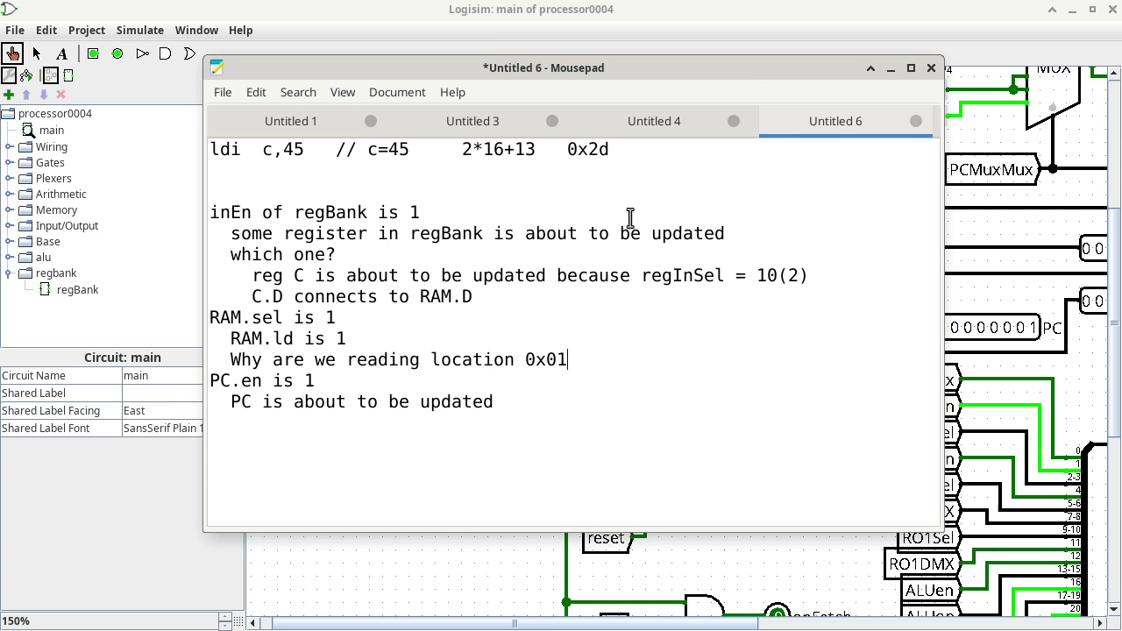
key("Return")
type("RAM.A")
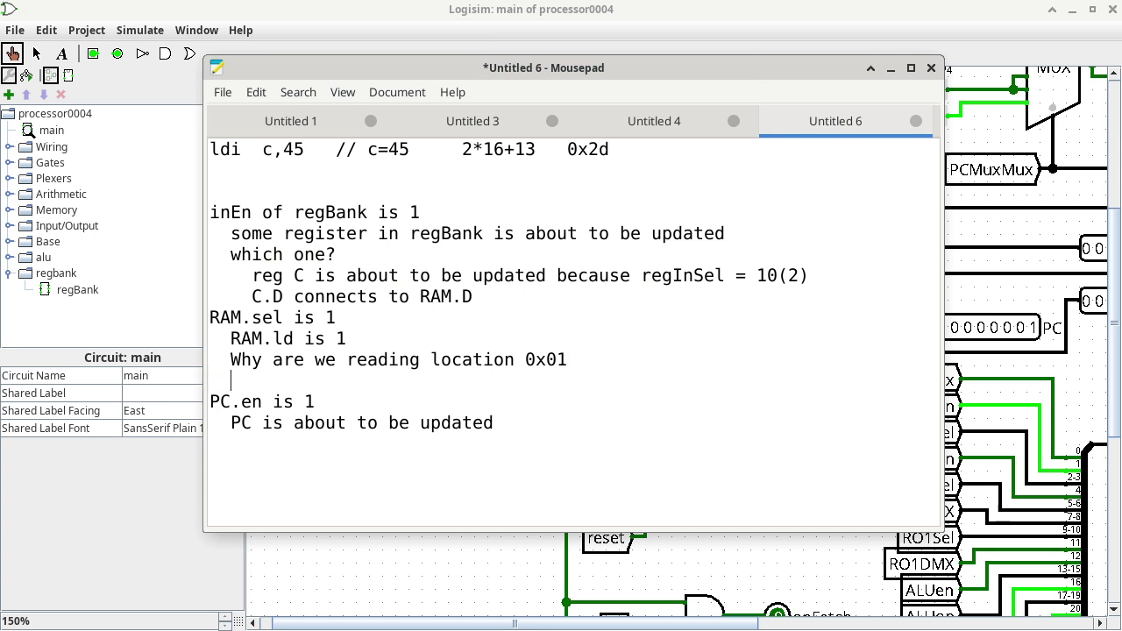
type(" connects")
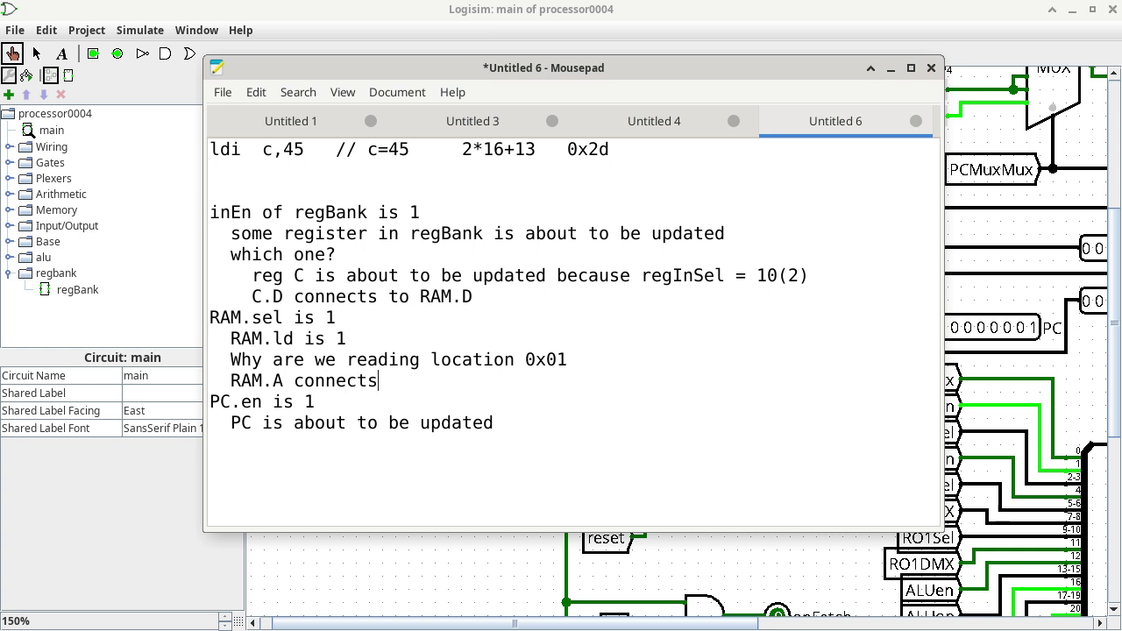
type(" to PC.Q")
Step: Add the line "c=*(PC)" below "RAM.A connects to PC.Q"
key("Return")
type("*")
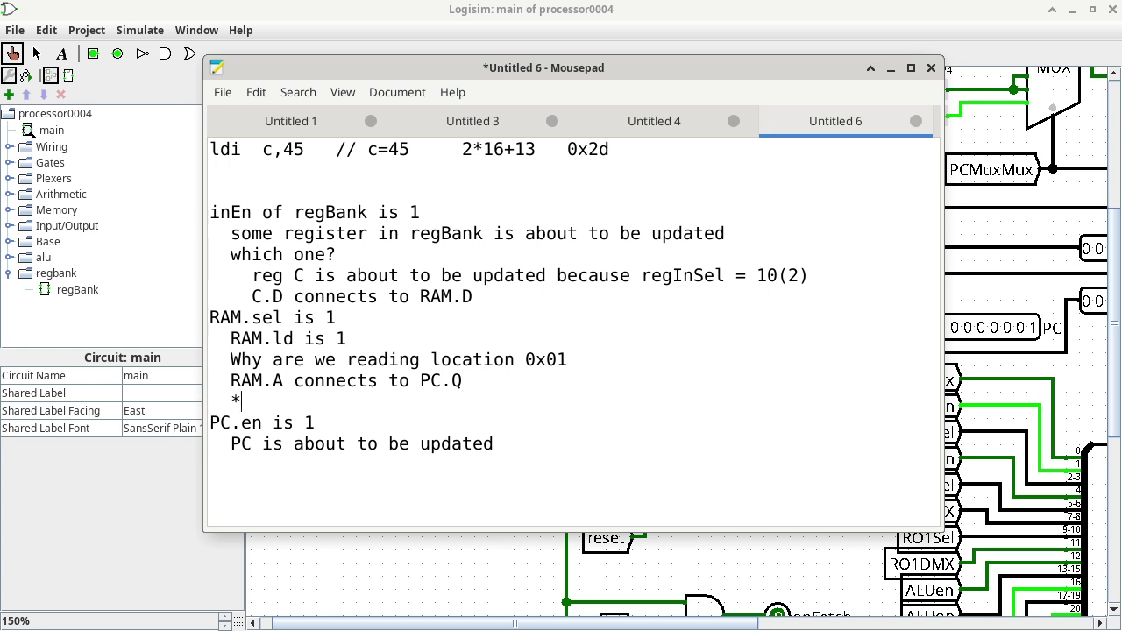
type("(PC)")
key("Left")
key("Left")
key("Left")
key("Left")
key("Left")
type("c=")
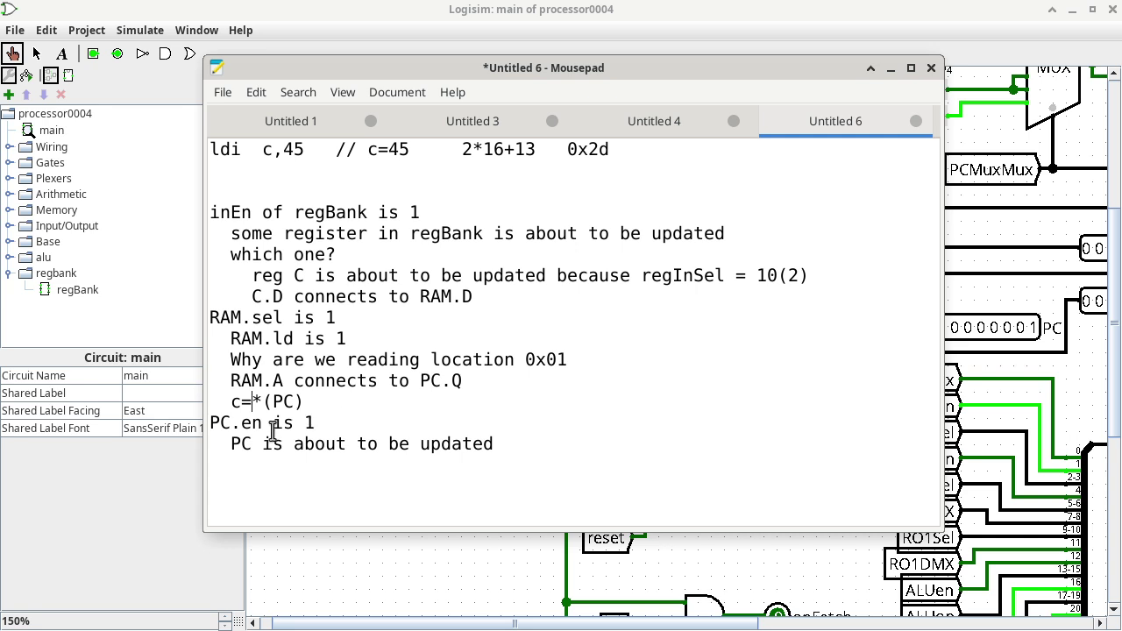
Step: Switch back to Logisim and probe the wire into the PC register's D pin and the PCMux select wire of its MUX
left_click(529, 28)
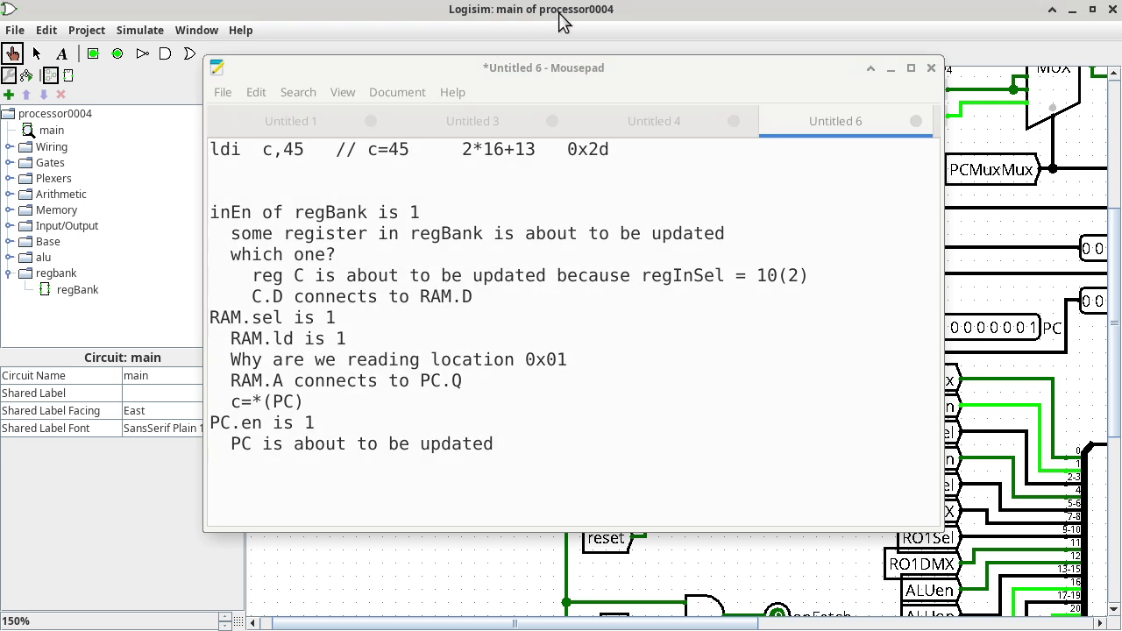
left_click(561, 70)
key("alt+Tab")
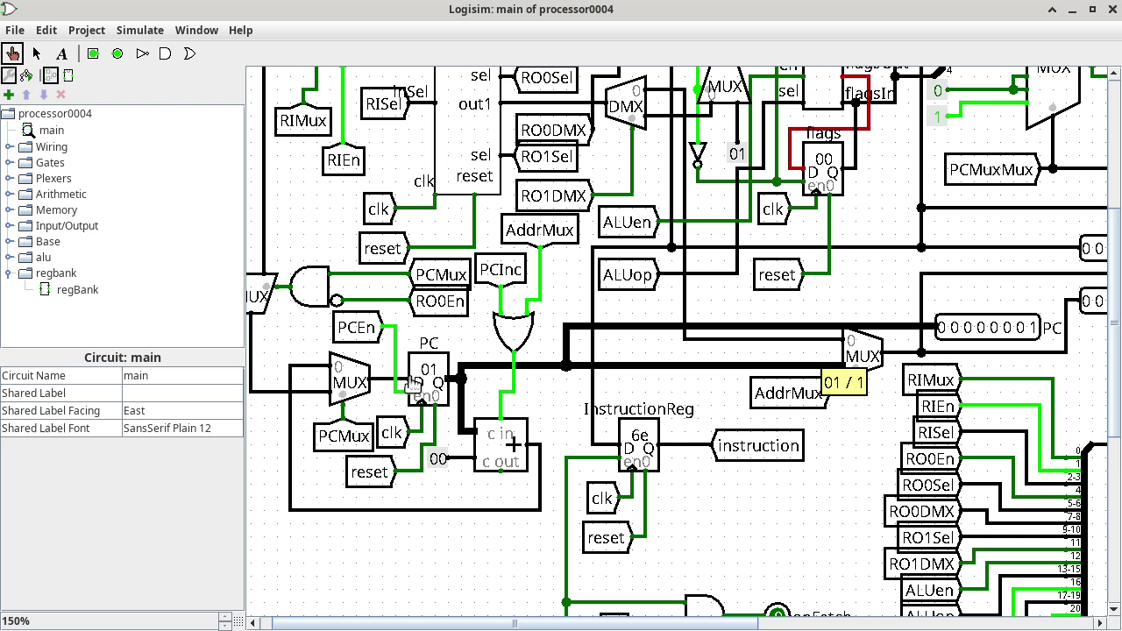
left_click(395, 379)
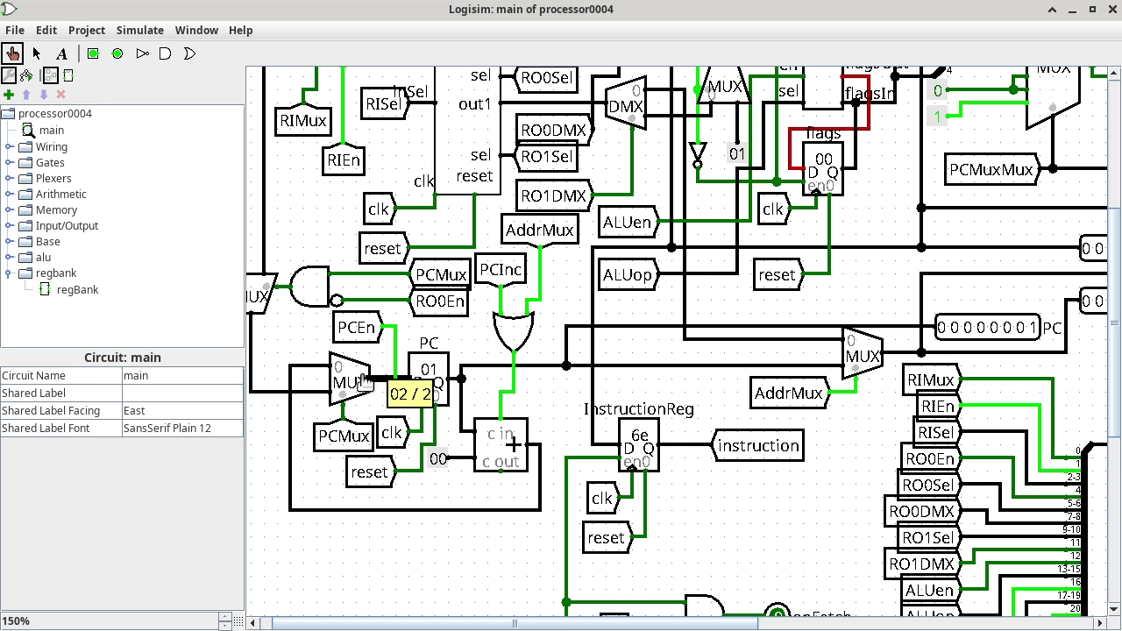
left_click(348, 423)
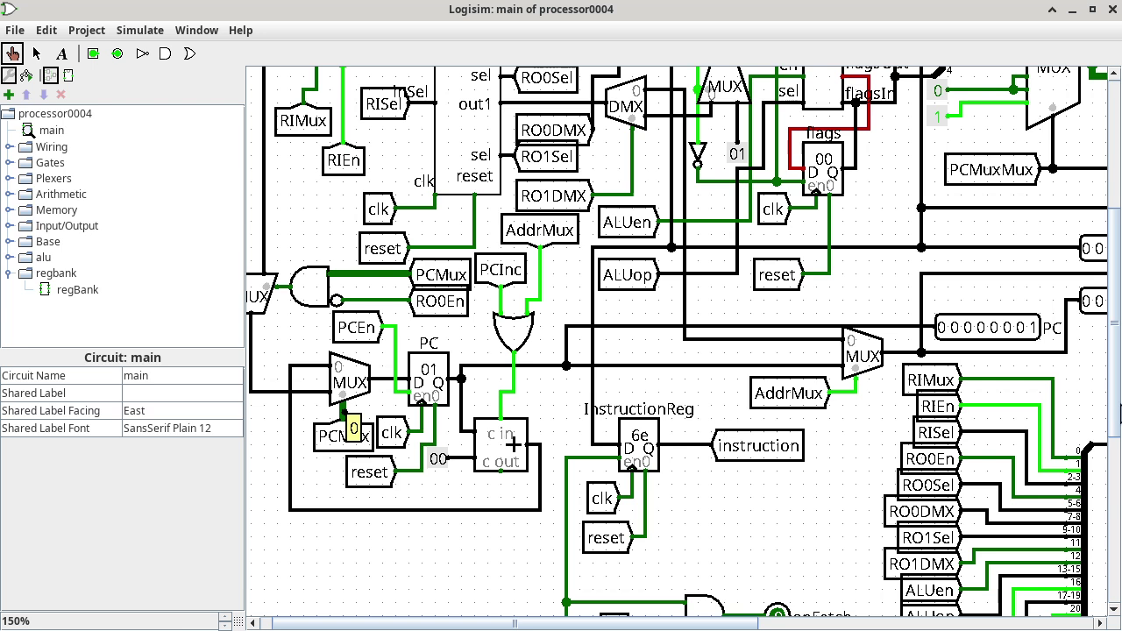
Step: Trace PCMux to the MUX fed by the flags, probing the PCMux output and the PCMuxMux select wire
left_click_drag(1117, 412, 1106, 317)
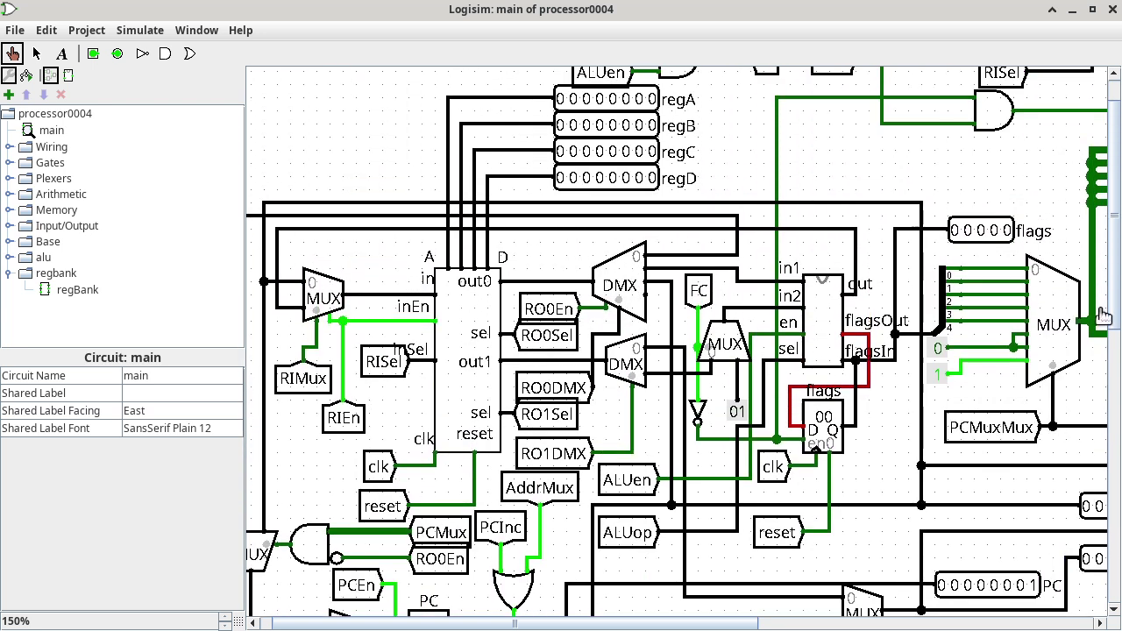
left_click_drag(725, 626, 932, 599)
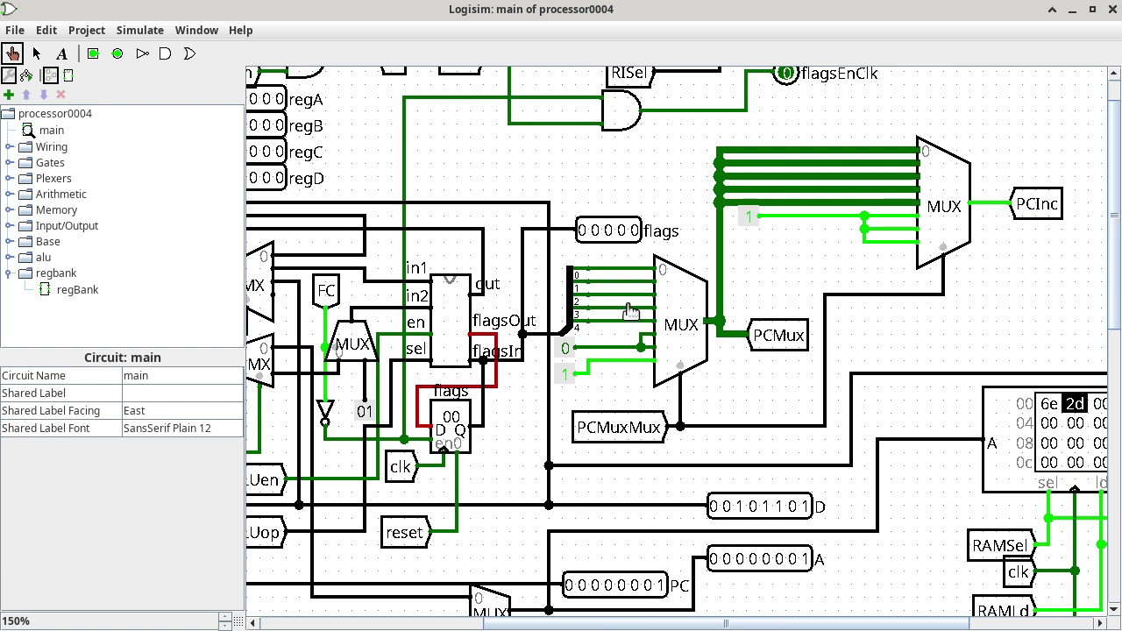
left_click(737, 334)
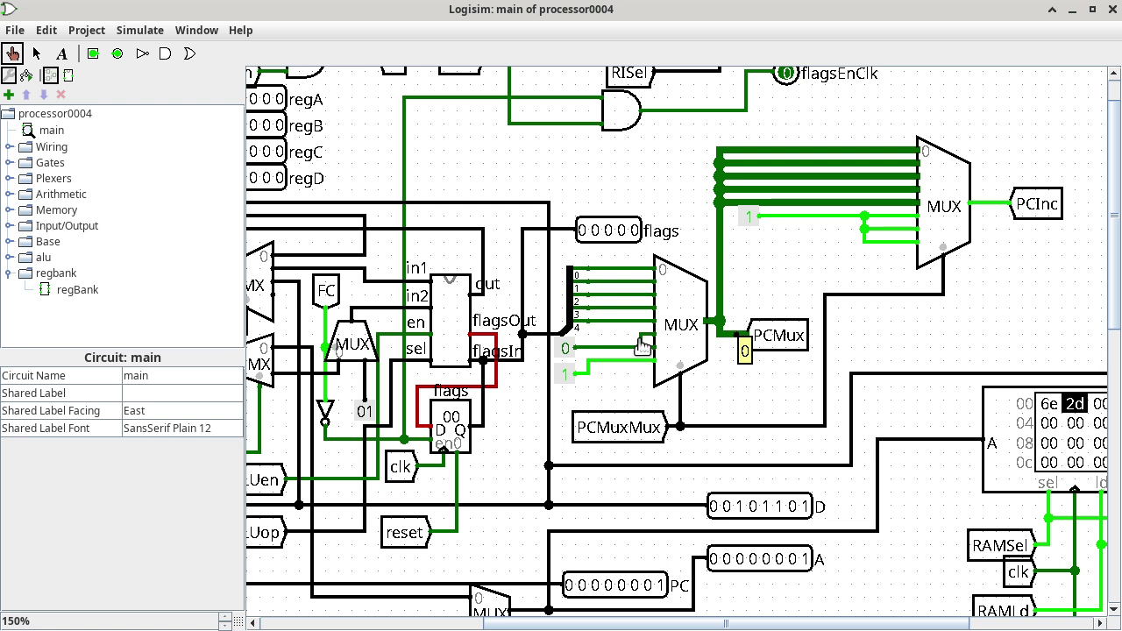
left_click(682, 419)
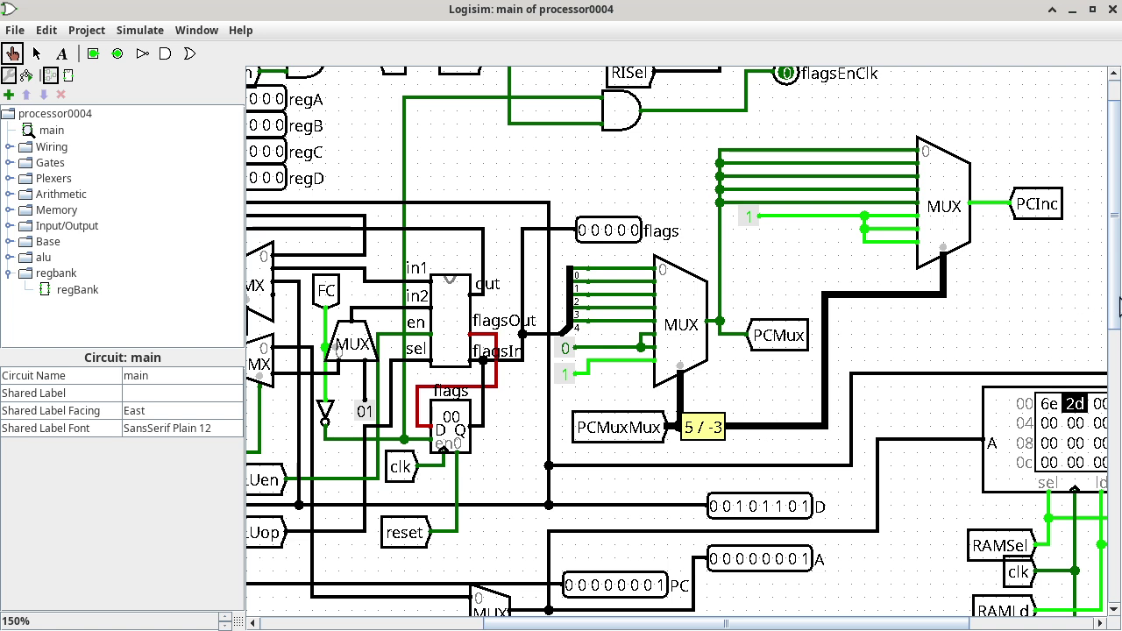
Step: Follow the PCMuxMux signal back through the ucodeData splitter to the microcode memory and its ucodePtr register
left_click_drag(1119, 304, 1107, 462)
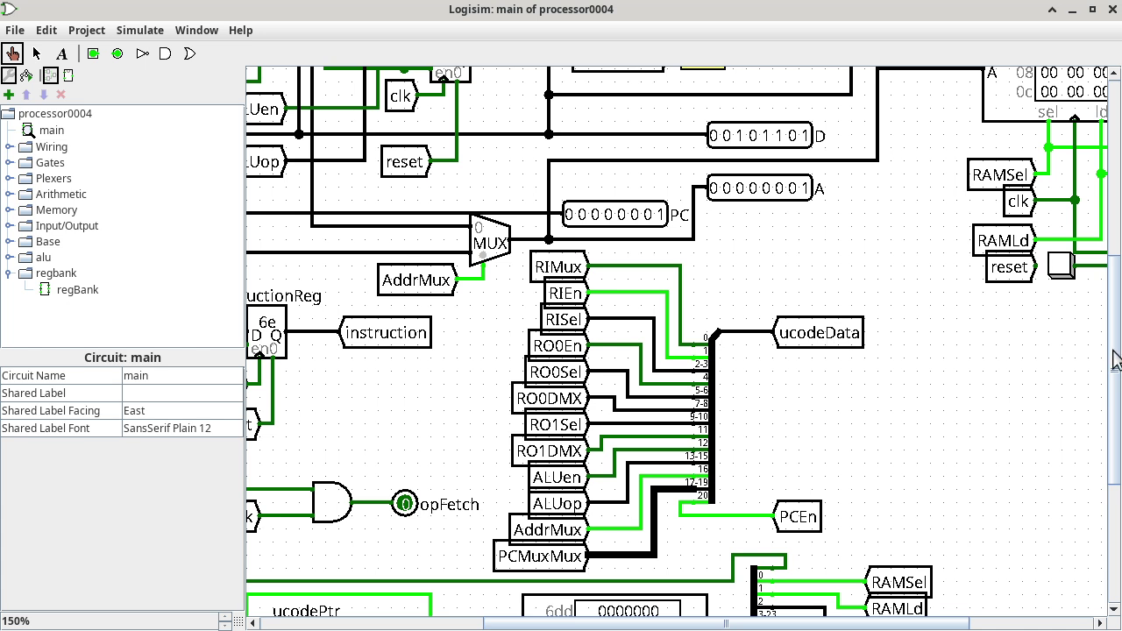
left_click_drag(1118, 355, 1118, 434)
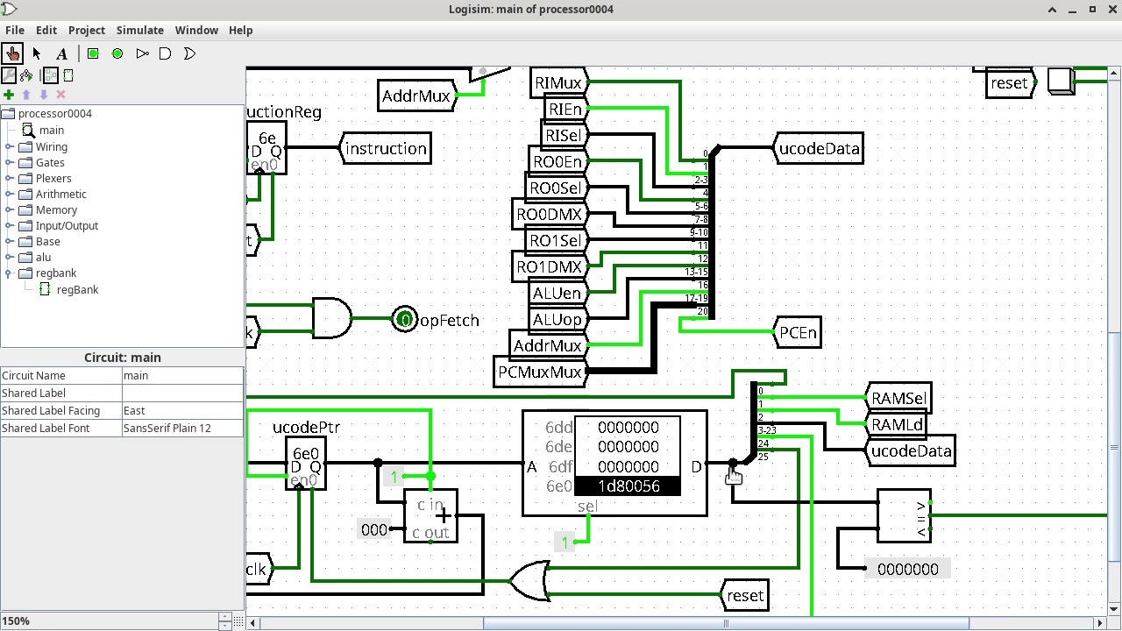
left_click_drag(741, 624, 501, 619)
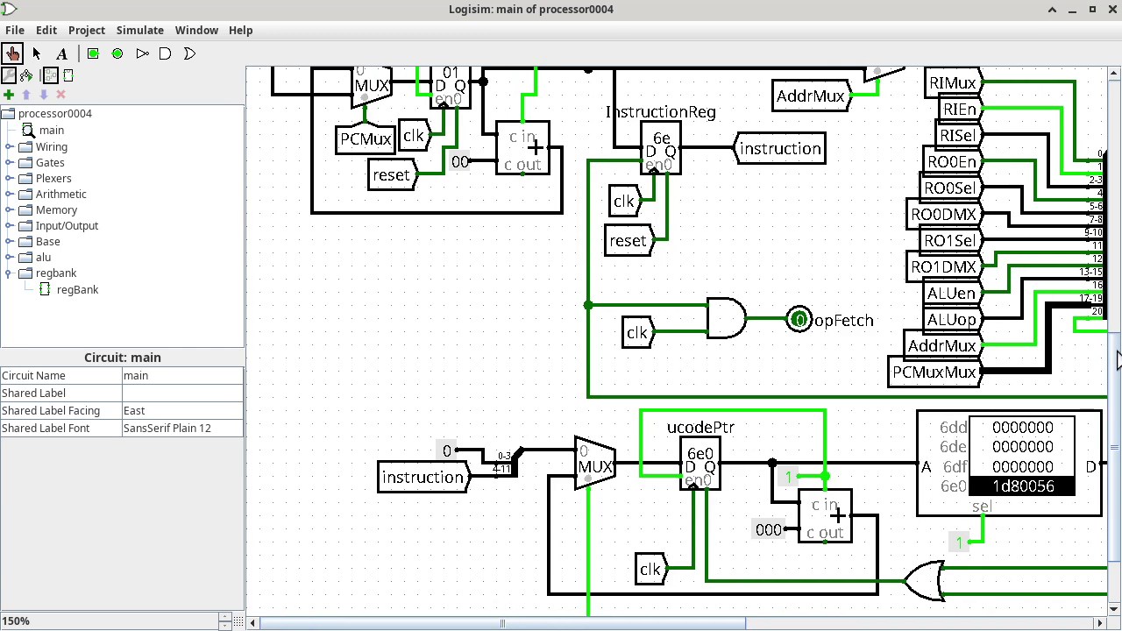
Step: Probe input 0 of the PC register's MUX to trace it to the adder, then bring the RAM into view
scroll(1118, 359, "up", 5)
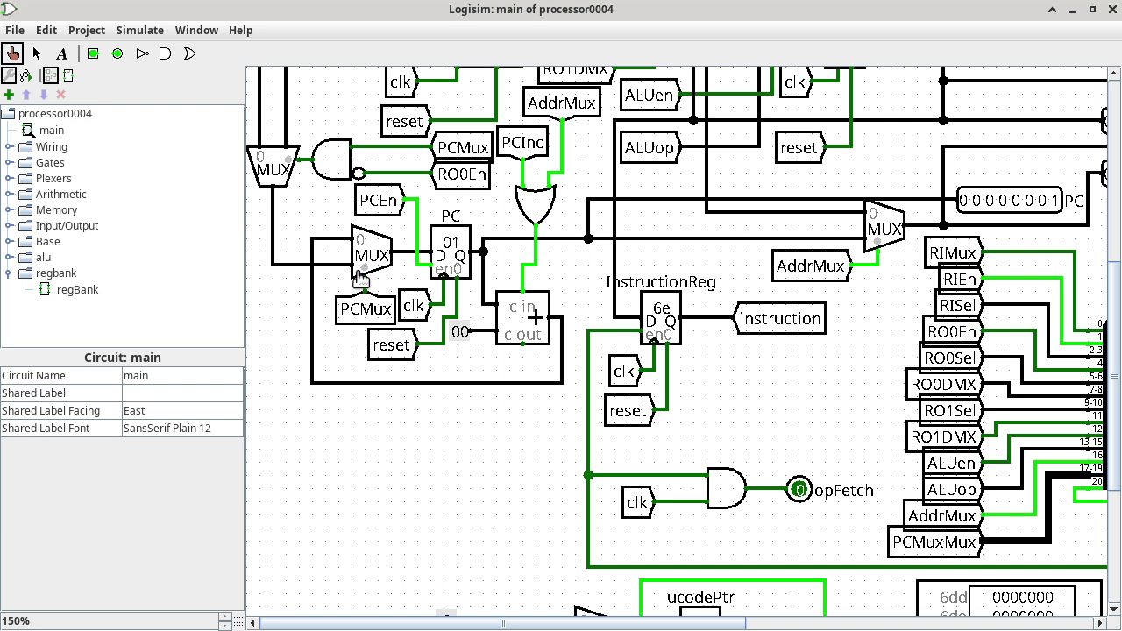
left_click(332, 241)
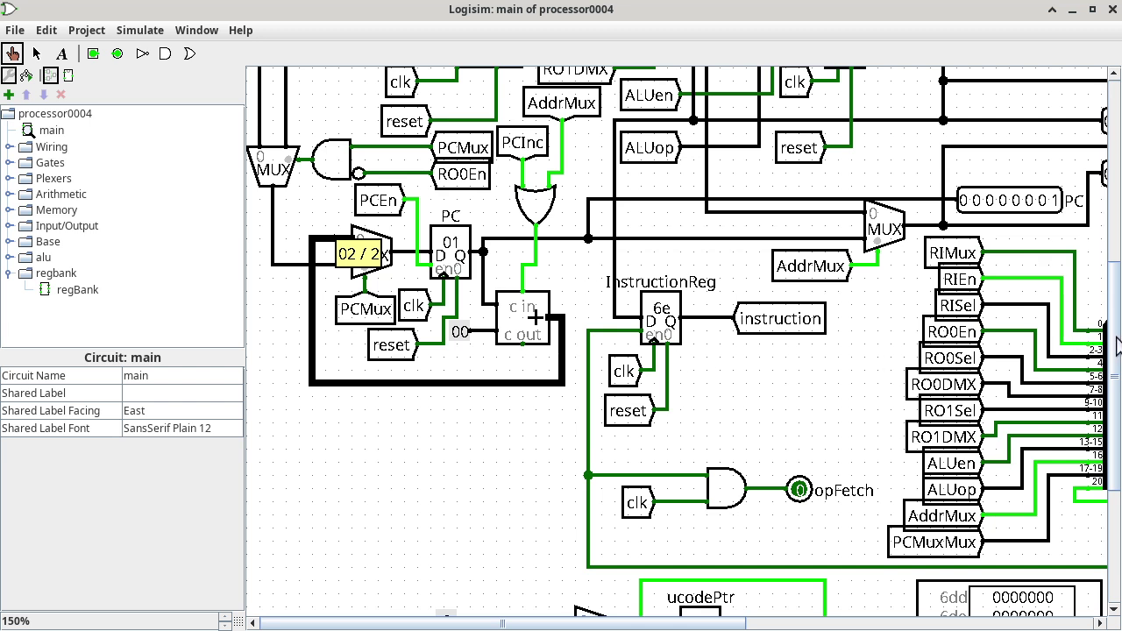
left_click_drag(1117, 346, 1119, 231)
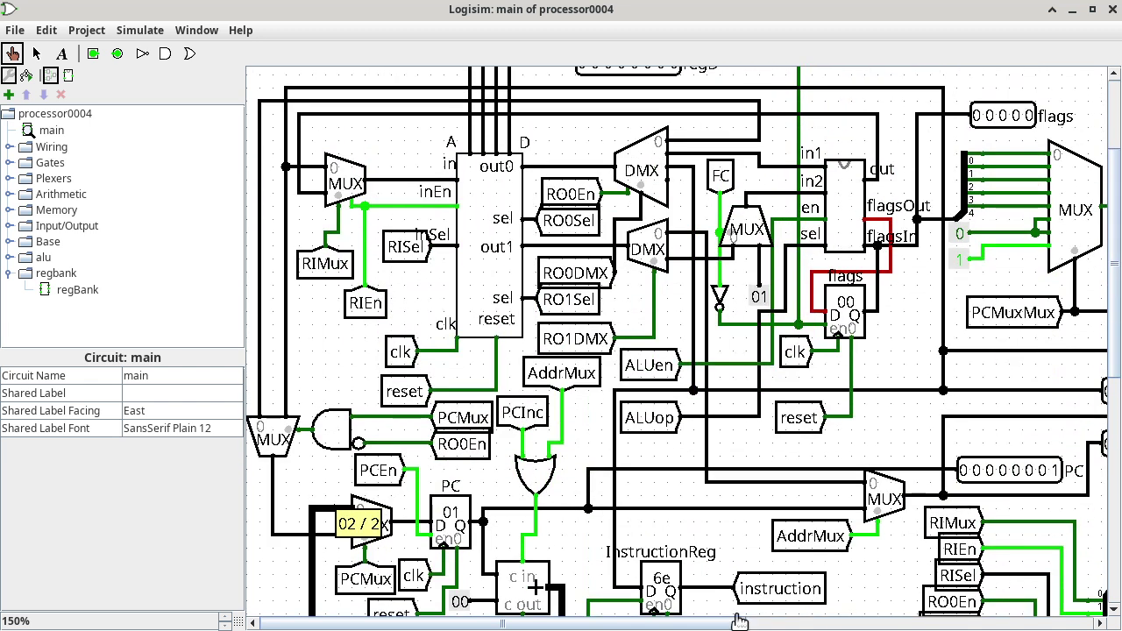
left_click_drag(737, 622, 1035, 622)
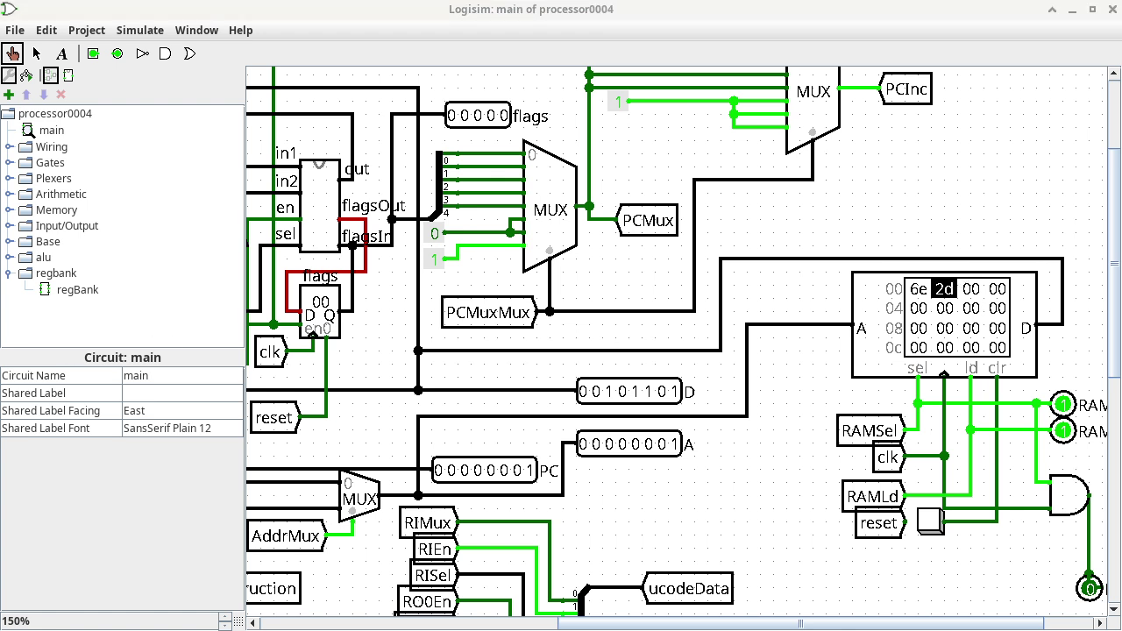
Step: Switch to the Mousepad notes, reposition the window, and add "PC = PC+1" below "PC is about to be updated"
key("alt+Tab")
left_click_drag(514, 201, 596, 38)
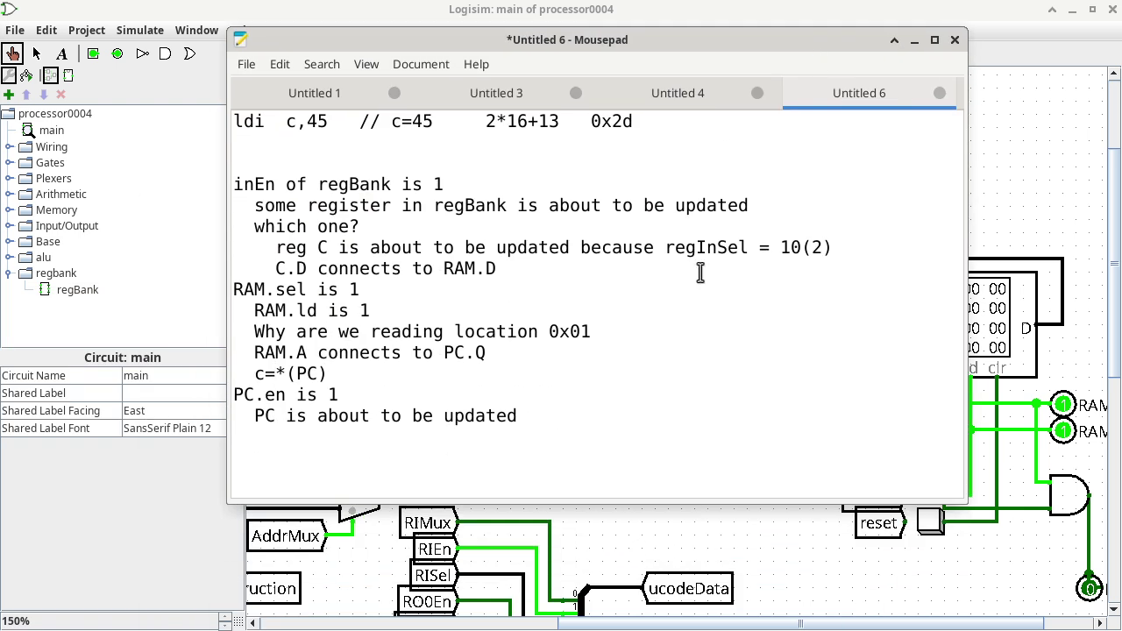
type("PC = PC+1")
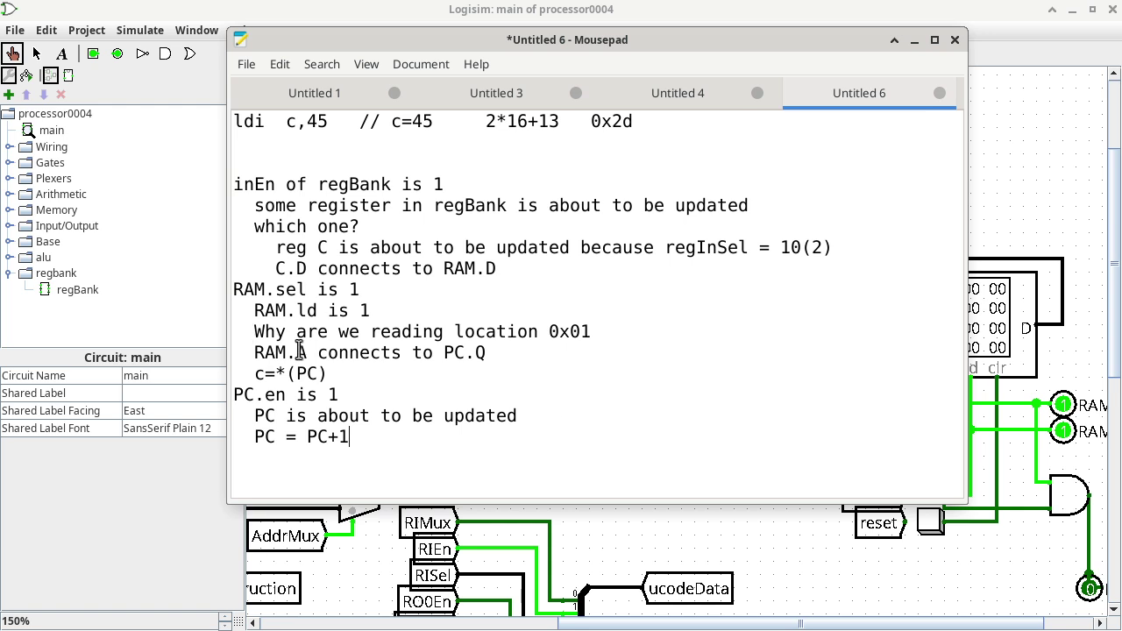
Step: Highlight "RAM.A", "PC = PC+1" and "c=*(PC)" in turn to review the effects of the ldi instruction
left_click_drag(308, 353, 254, 352)
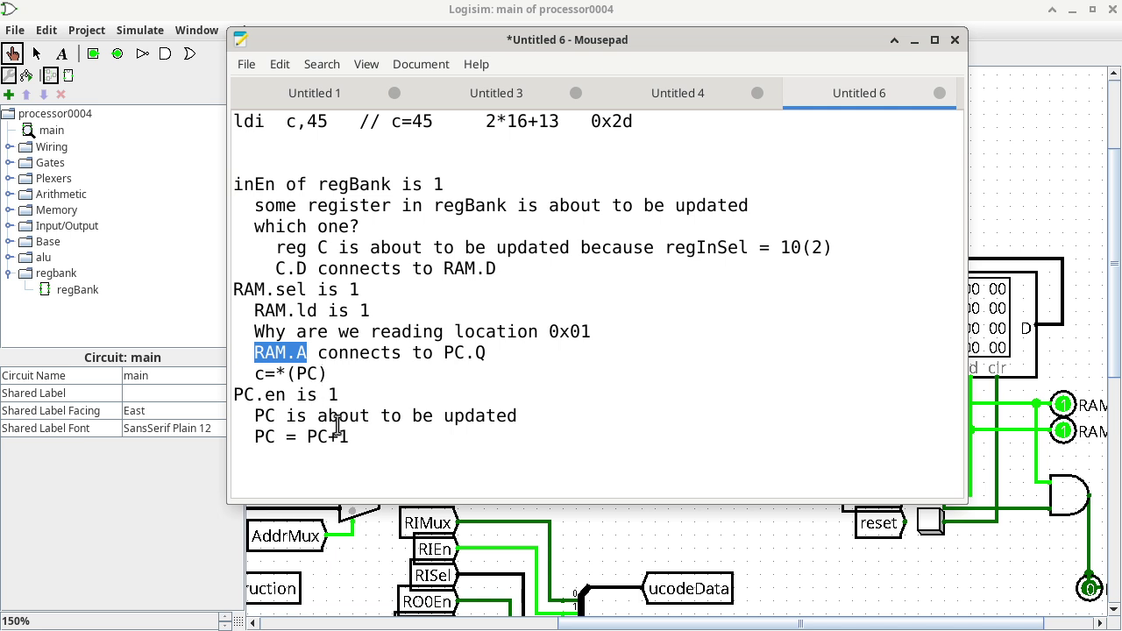
left_click_drag(349, 436, 258, 436)
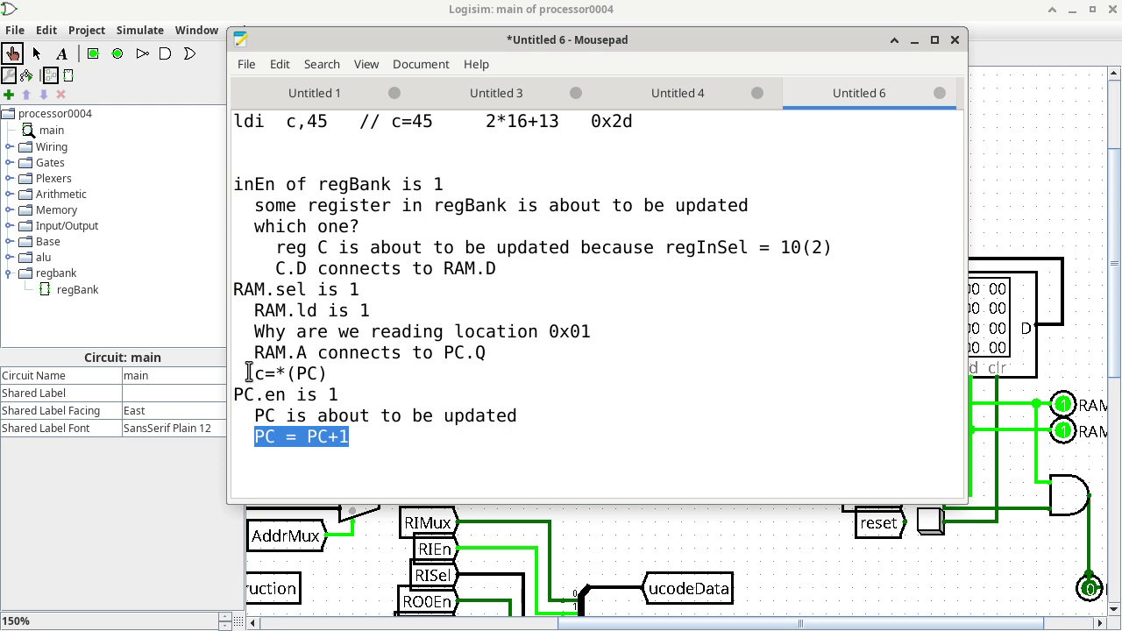
left_click_drag(254, 373, 327, 373)
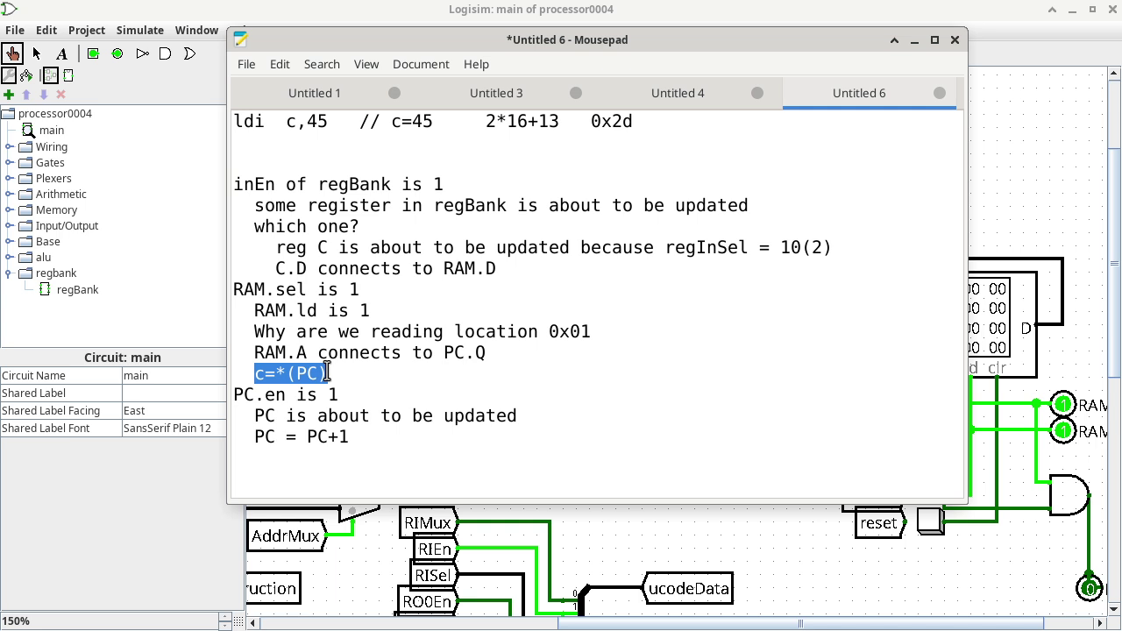
Step: Return to the Logisim circuit, bring the register outputs and PC into view, and advance the clock by one tick
left_click(934, 14)
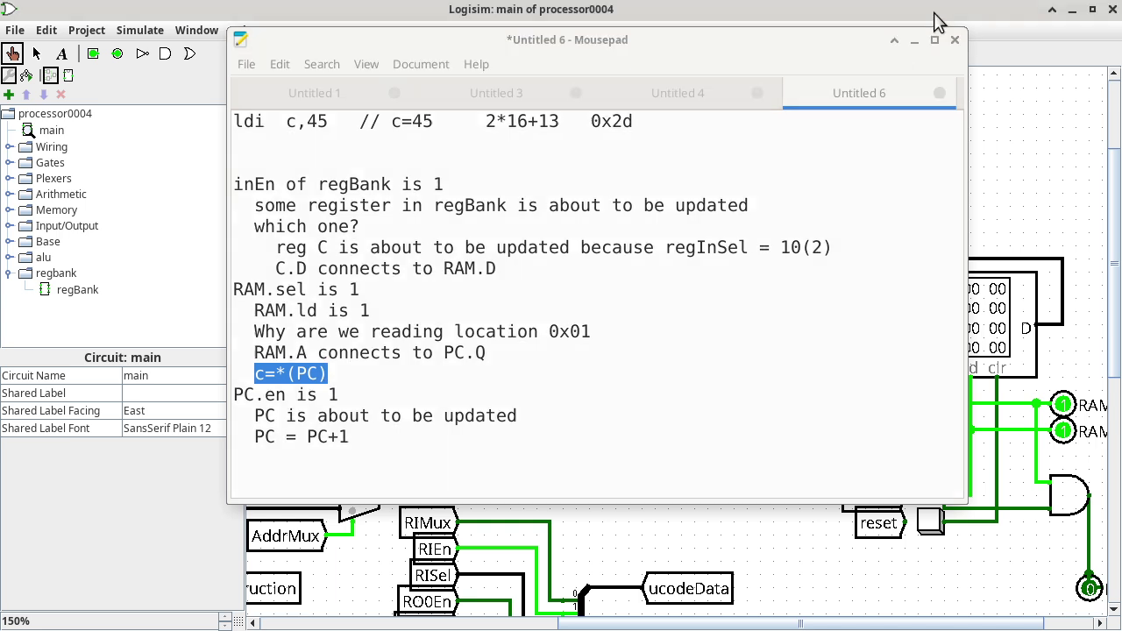
left_click_drag(810, 47, 35, 630)
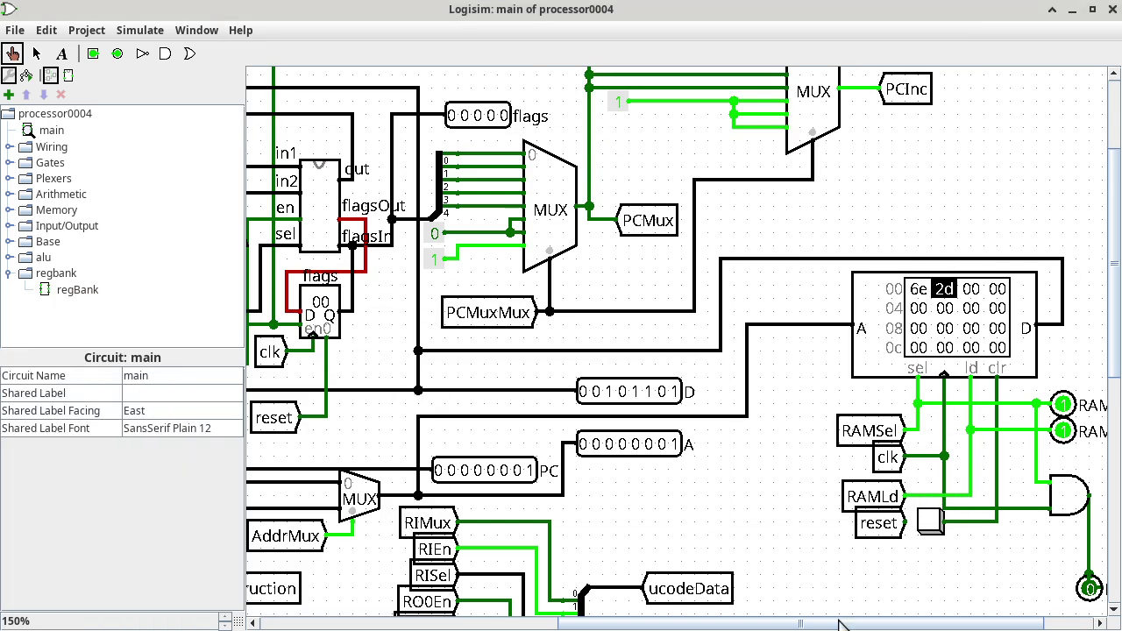
left_click_drag(839, 625, 609, 629)
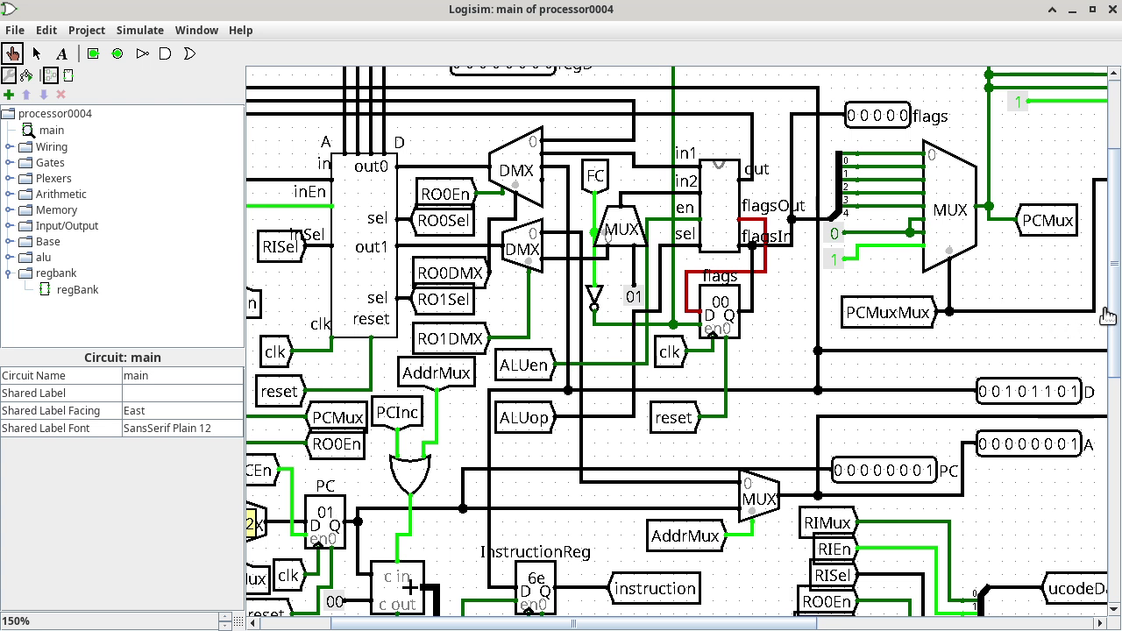
left_click_drag(1116, 306, 1116, 286)
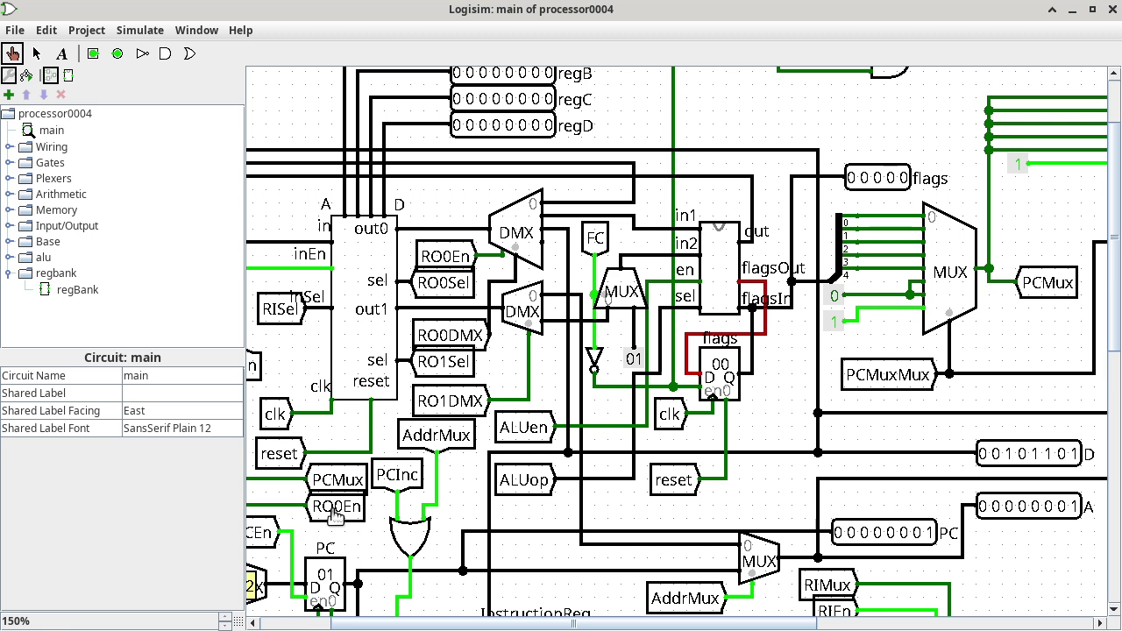
left_click(331, 568)
type("1")
key("ctrl+t")
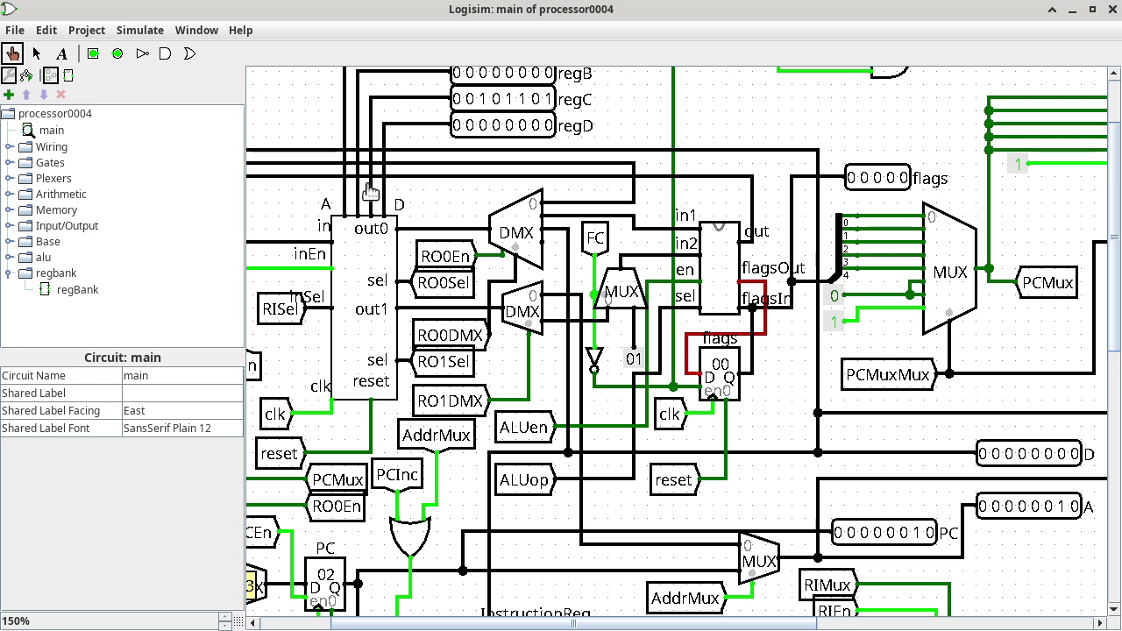
Step: Switch to the opcode table spreadsheet and look up the operation *y=x; of the store dereferenced instruction st (y),x
key("alt+Tab")
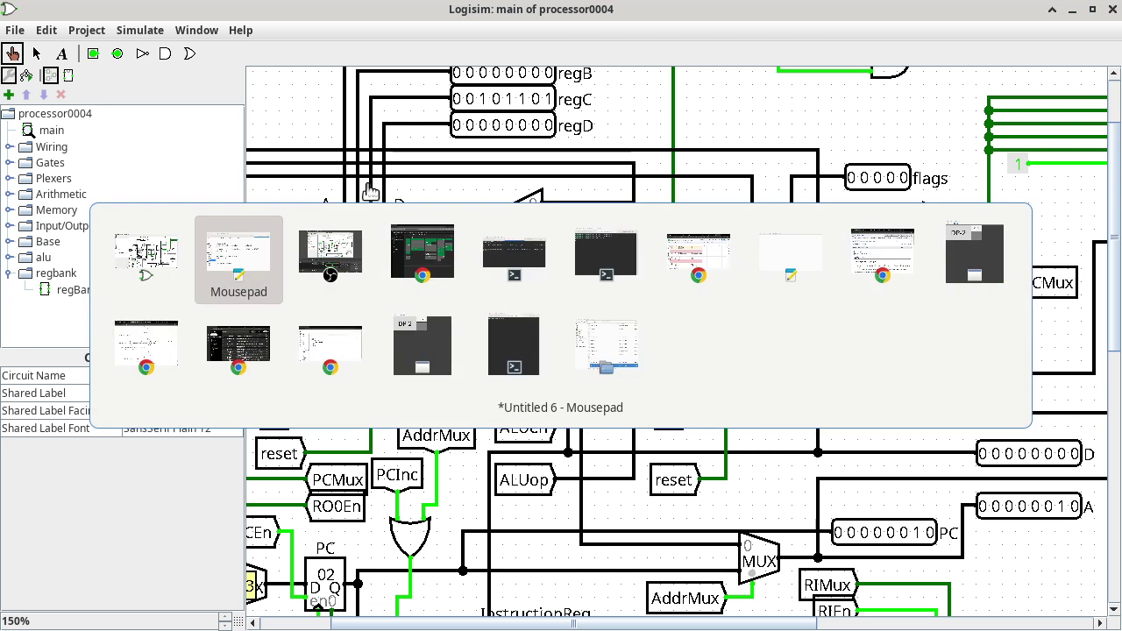
key("alt+Tab")
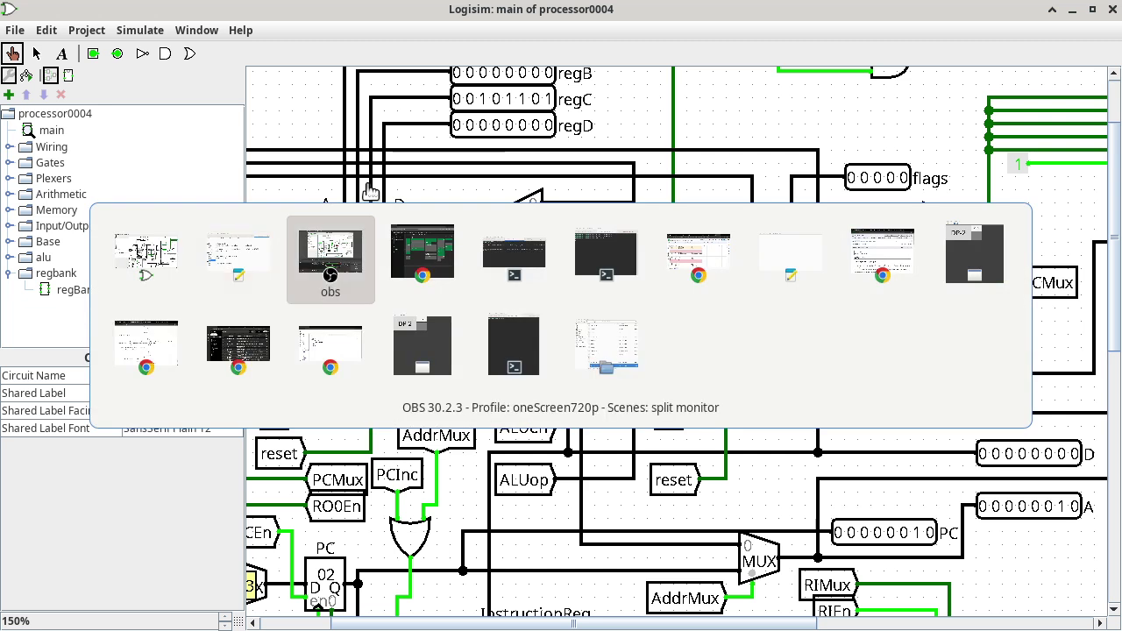
key("alt+Tab")
key("alt+Tab")
key("alt+Tab")
key("alt+Tab")
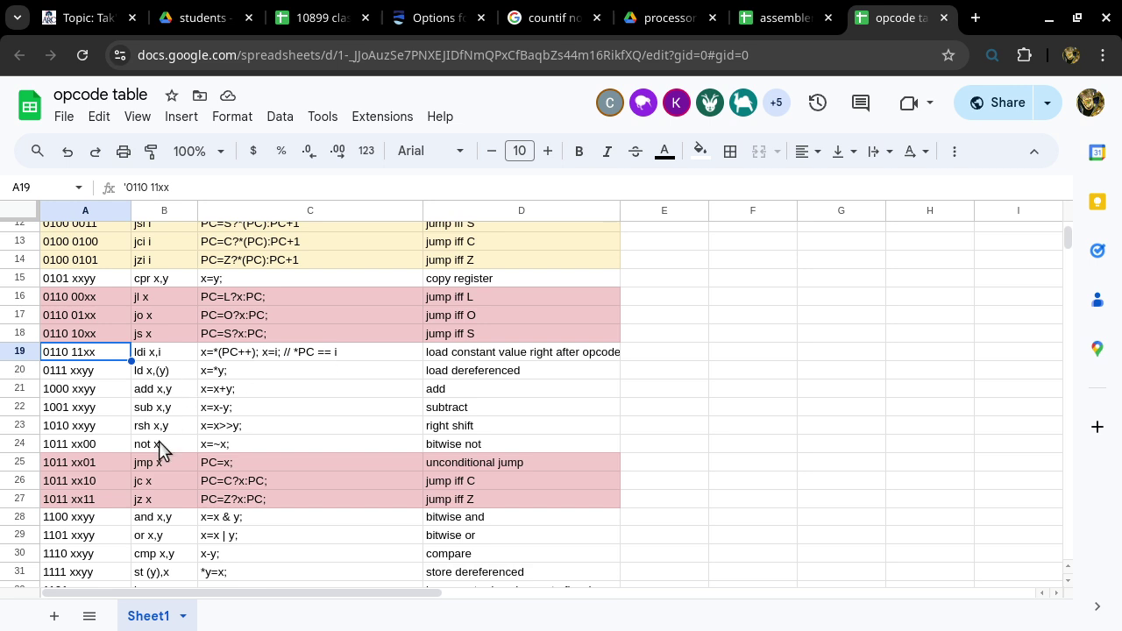
left_click(27, 572)
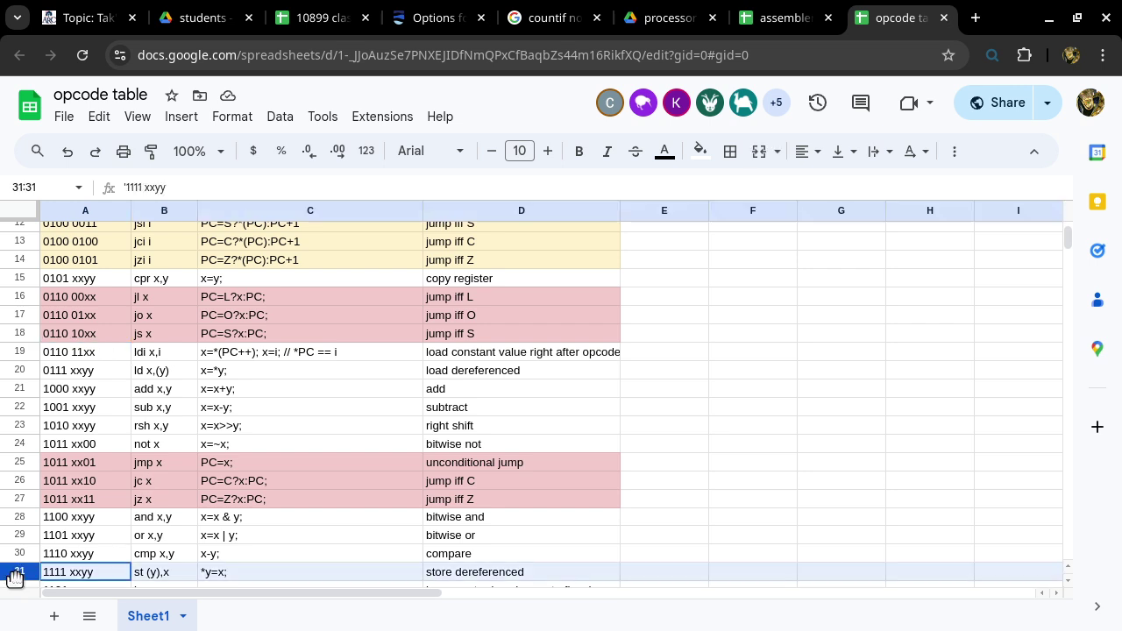
scroll(603, 508, "down", 2)
scroll(603, 508, "down", 5)
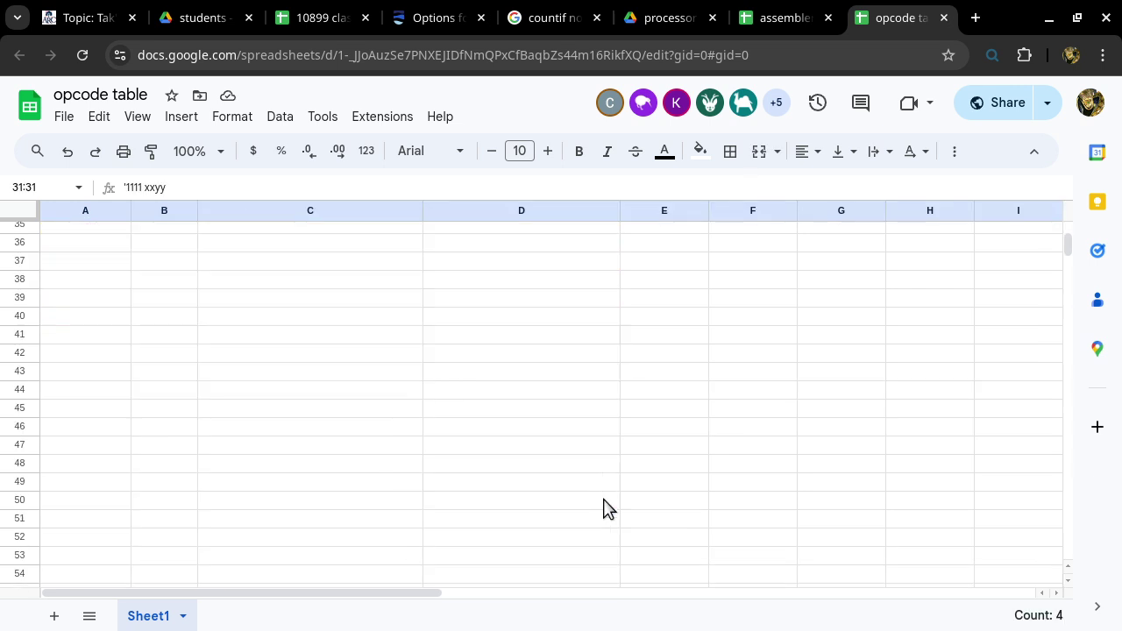
scroll(603, 509, "up", 4)
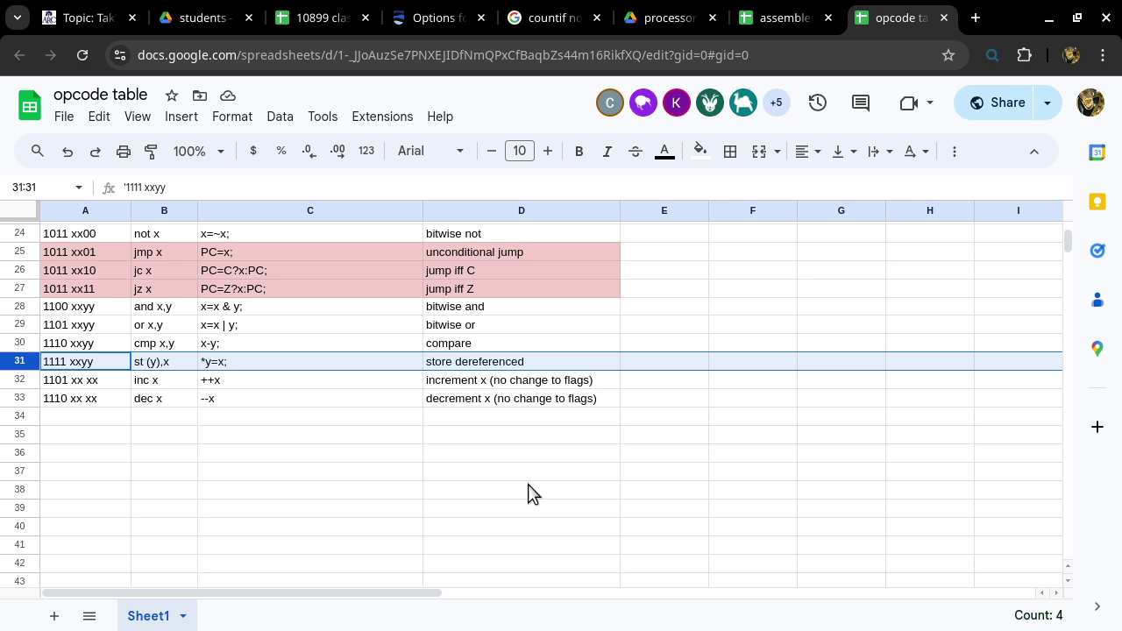
left_click(281, 367)
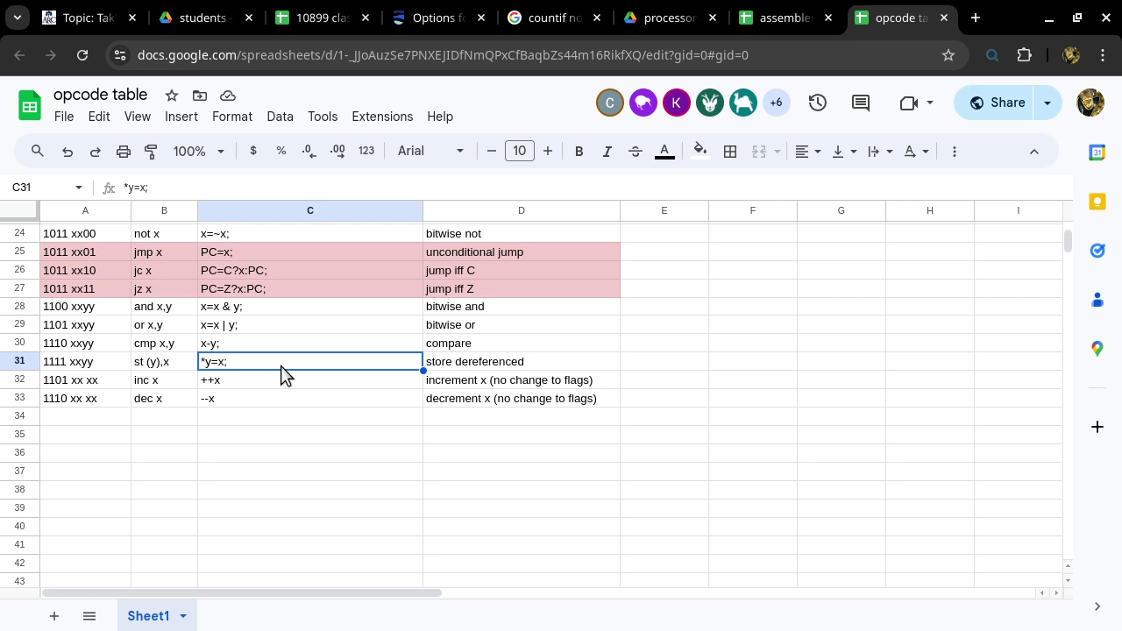
Step: Bring the Mousepad notes over the spreadsheet and add the line "*D = B" several lines below "PC = PC+1"
key("alt+Tab")
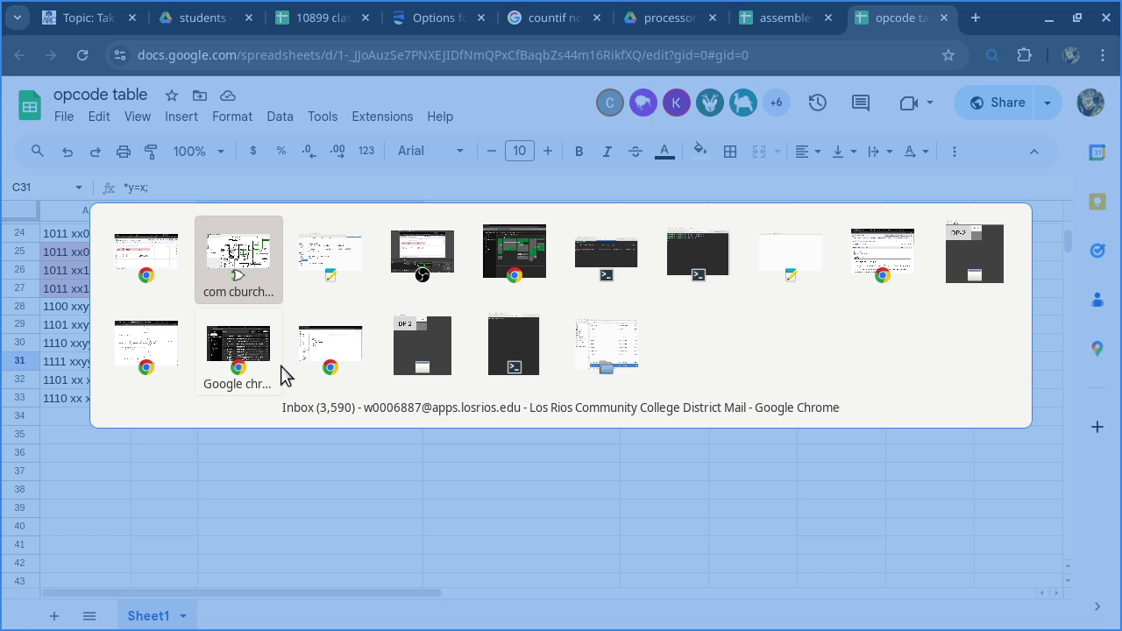
key("alt+Tab")
key("Escape")
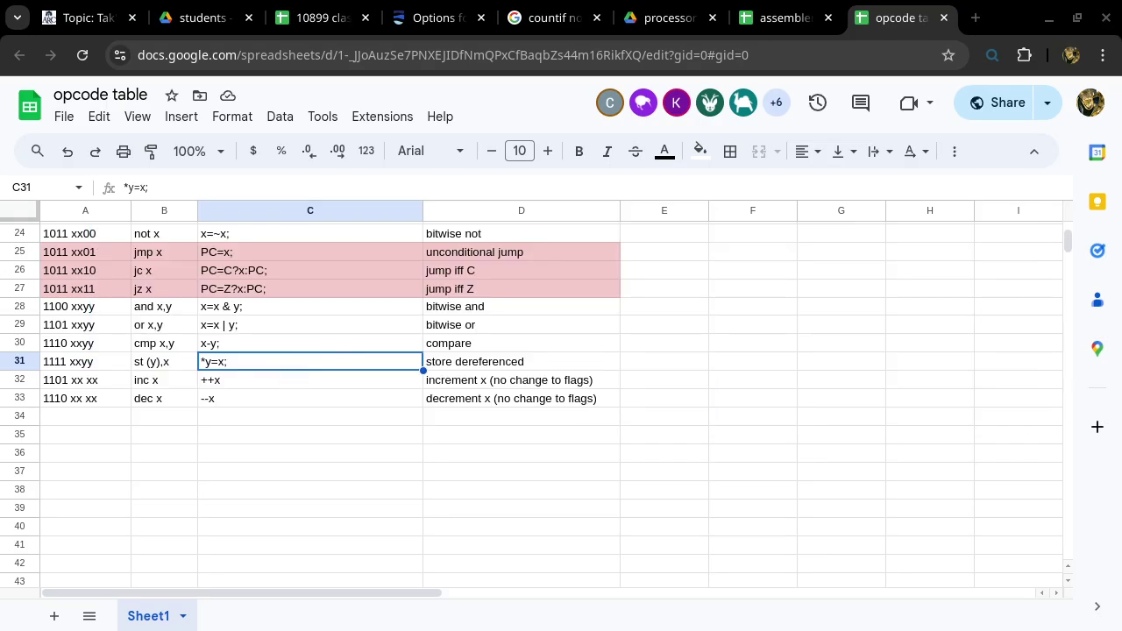
key("alt+Tab")
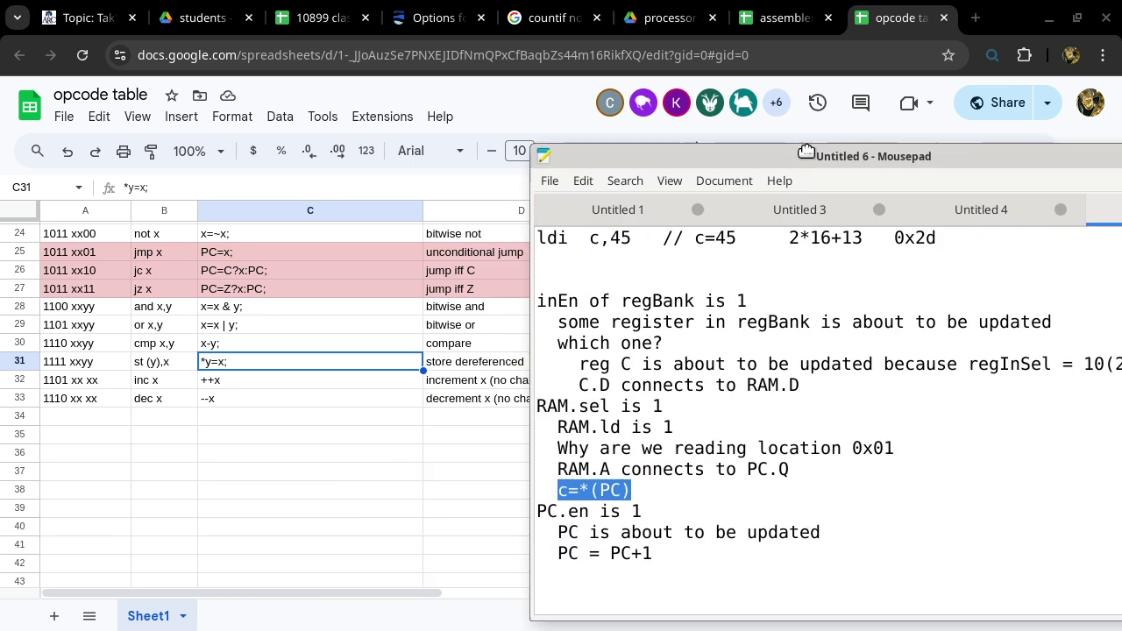
left_click(746, 496)
key("Return")
key("Return")
key("Return")
key("Return")
key("Return")
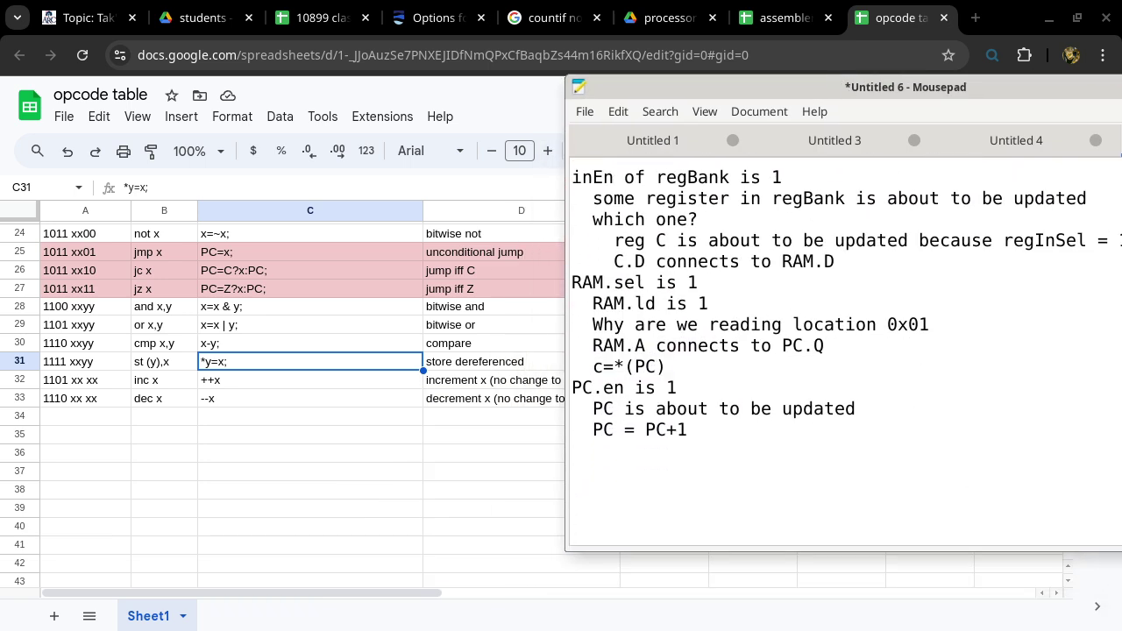
type("*D = B")
key("Return")
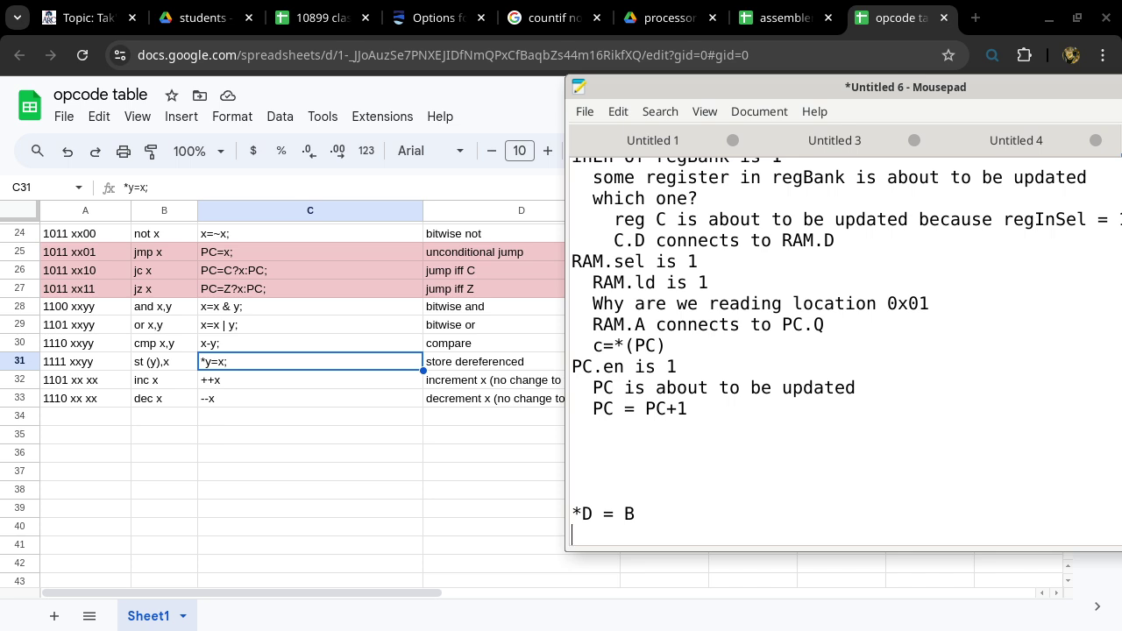
Step: Write the operand letters on the line below "*D = B", with y under D and x under B
key("shift+Up")
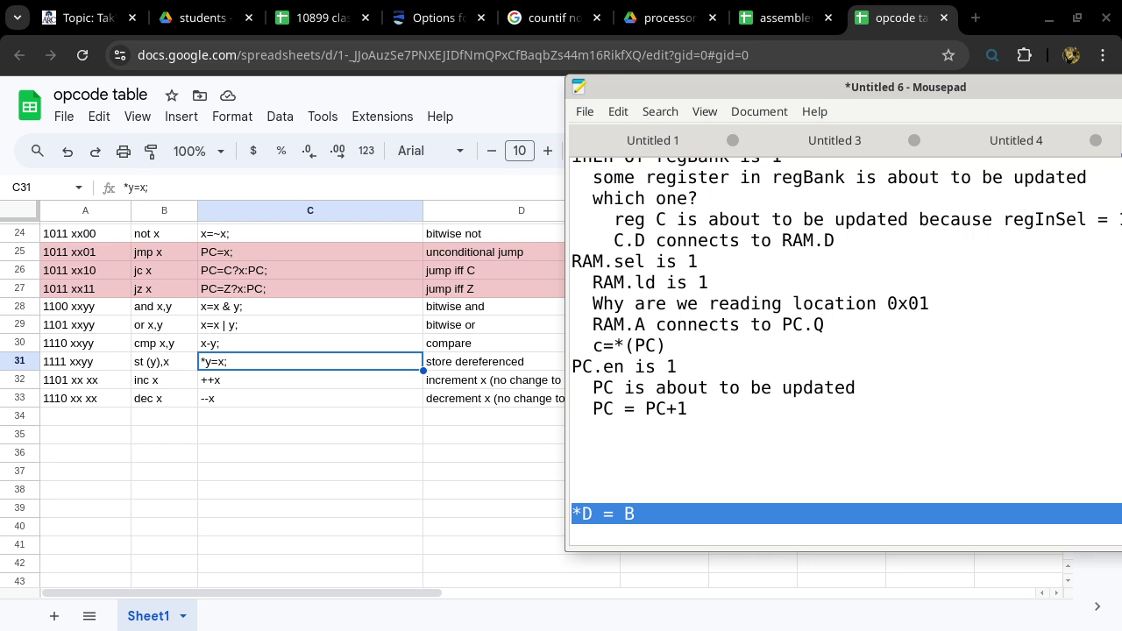
left_click(574, 534)
type("y")
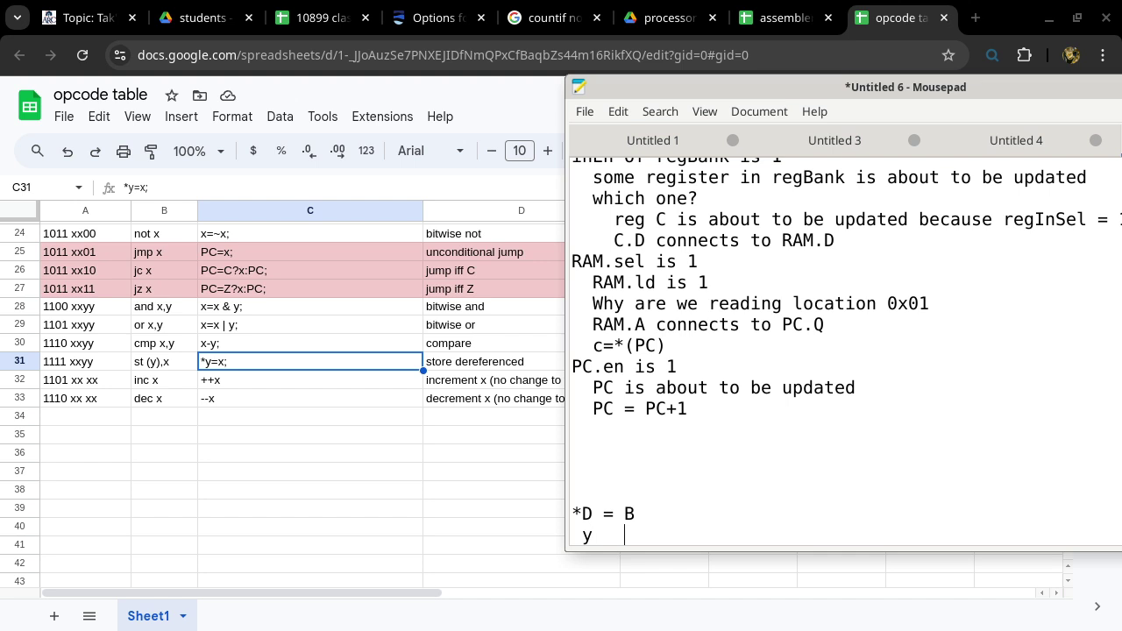
type("   x")
key("Return")
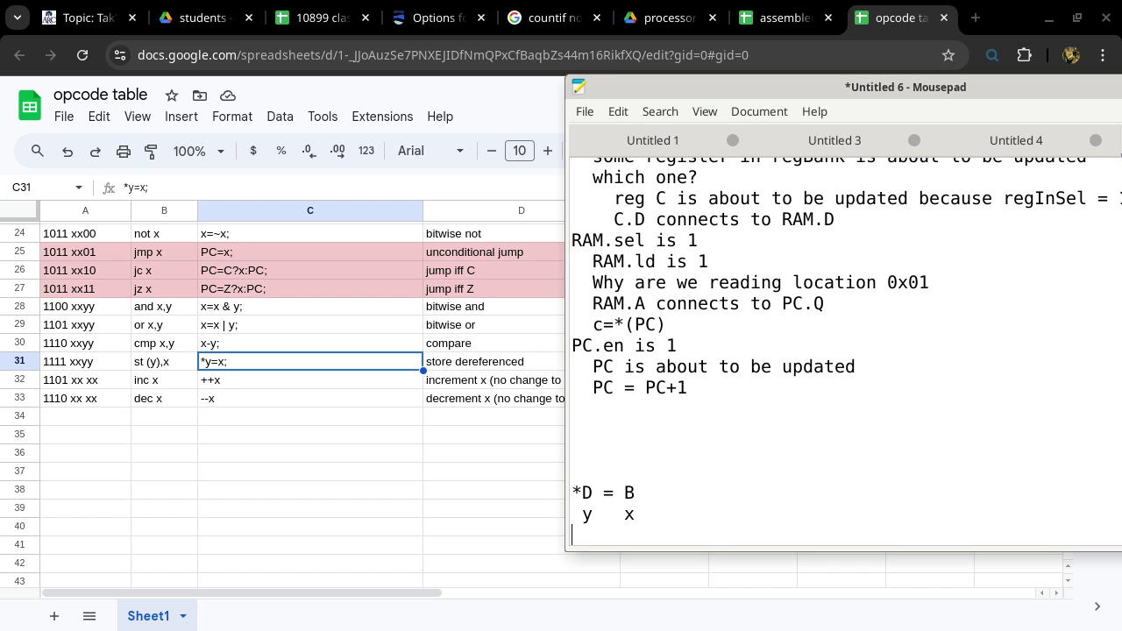
Step: Add the register codes "yy=11" and "xx=01" on separate lines below the operand letters
type("yy=11")
key("Return")
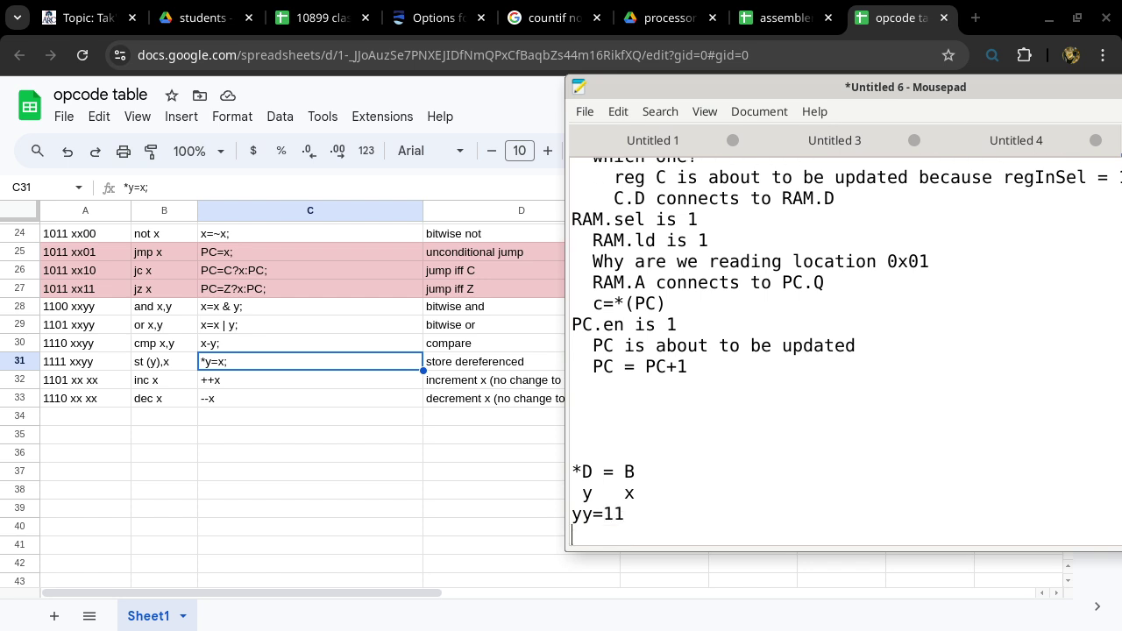
type("xx")
key("BackSpace")
type("=01")
key("Return")
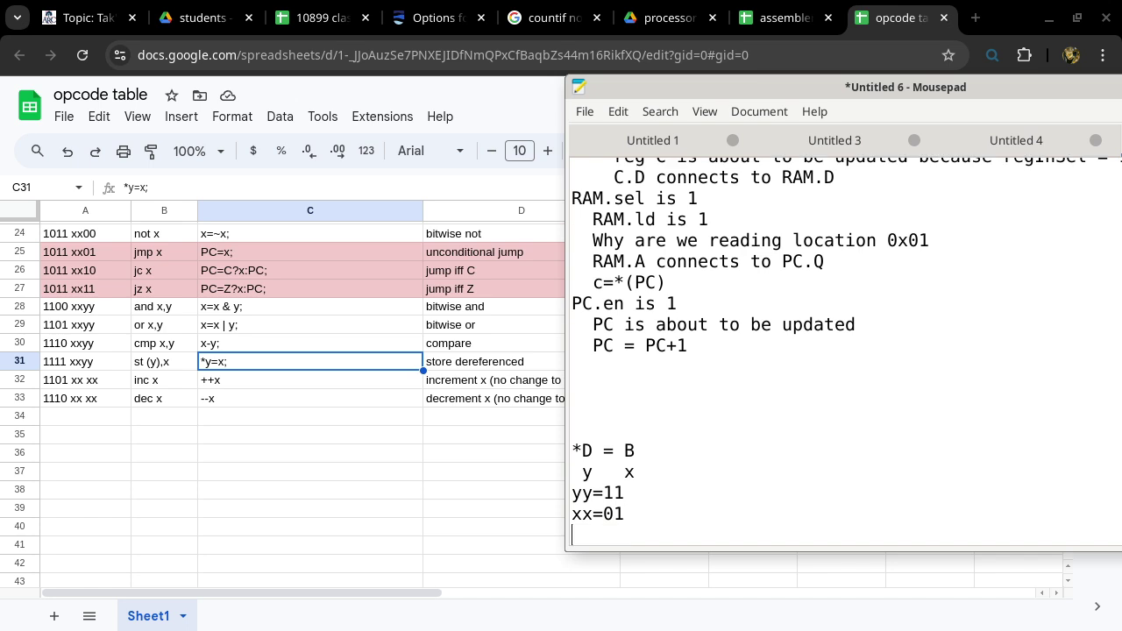
Step: Write the store instruction's binary encoding 11110111, using the table's 1111 xxyy pattern, and its hexadecimal form 0xf7 below it
key("Return")
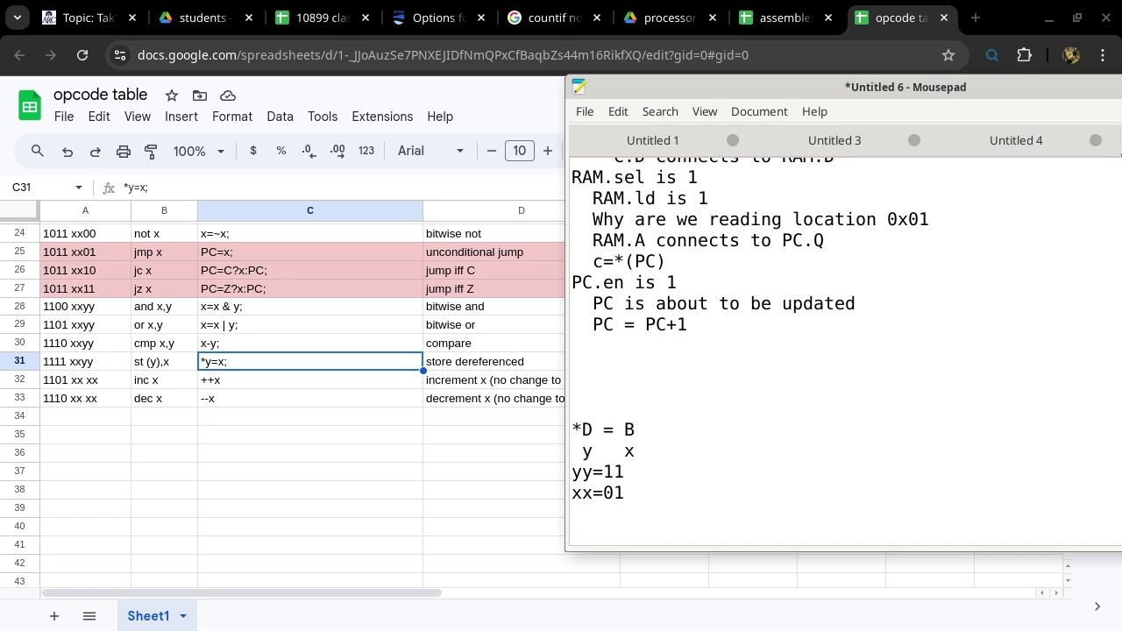
type("1111")
left_click(57, 363)
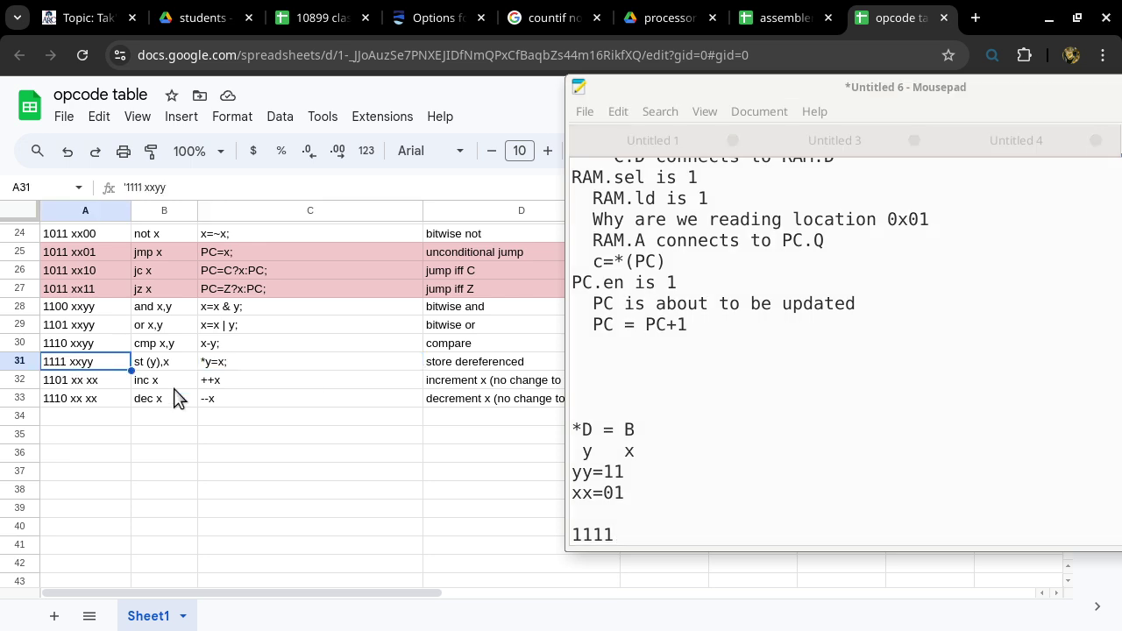
left_click(667, 478)
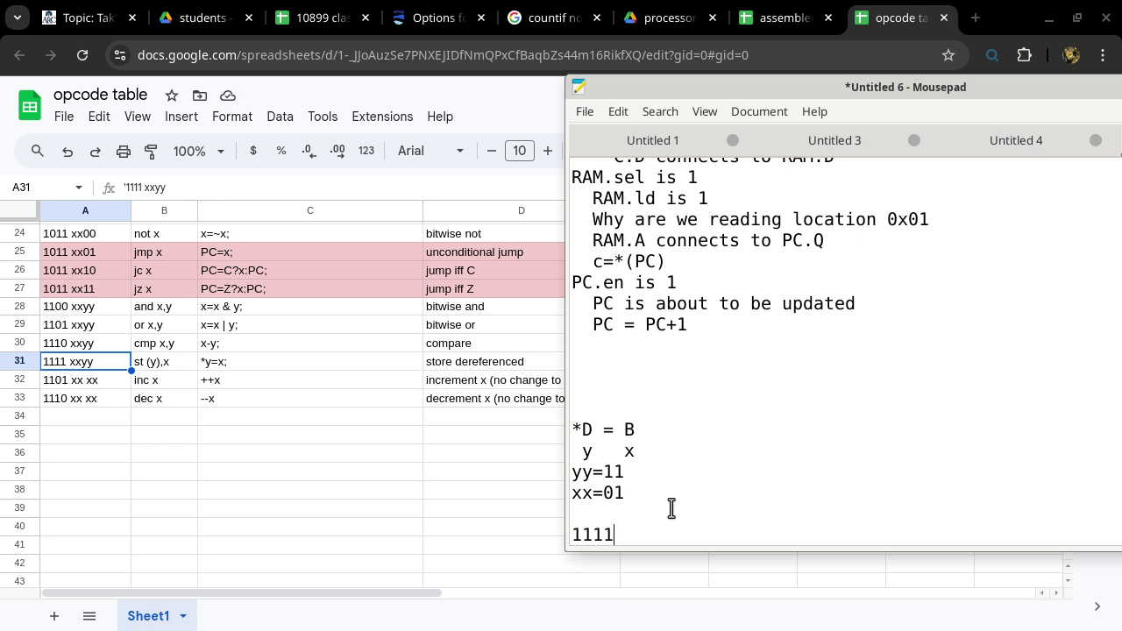
type("0111")
key("Return")
key("Return")
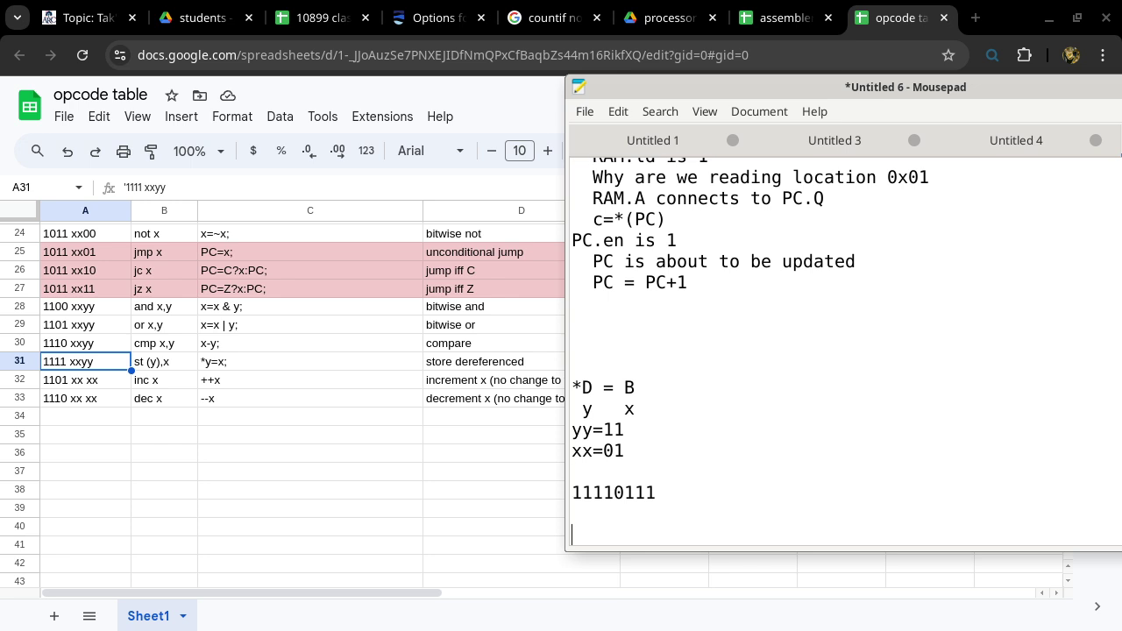
type("0xf7")
Step: Switch back to Logisim, move the notes window out of the way, and reset the simulation
key("alt+Tab")
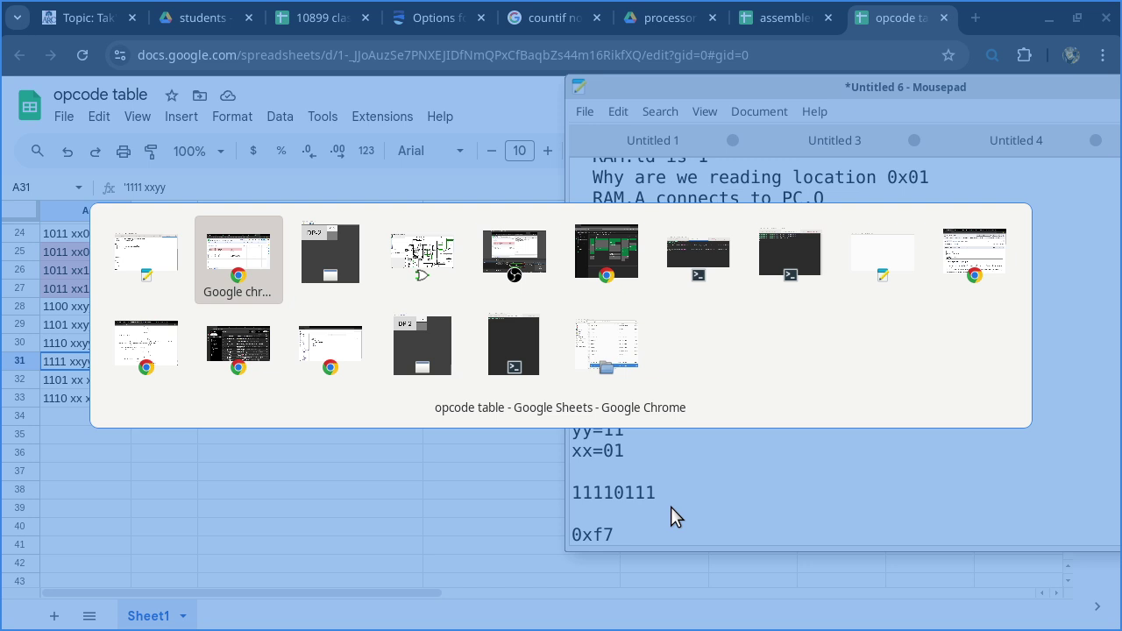
key("alt+Tab")
key("alt+Tab")
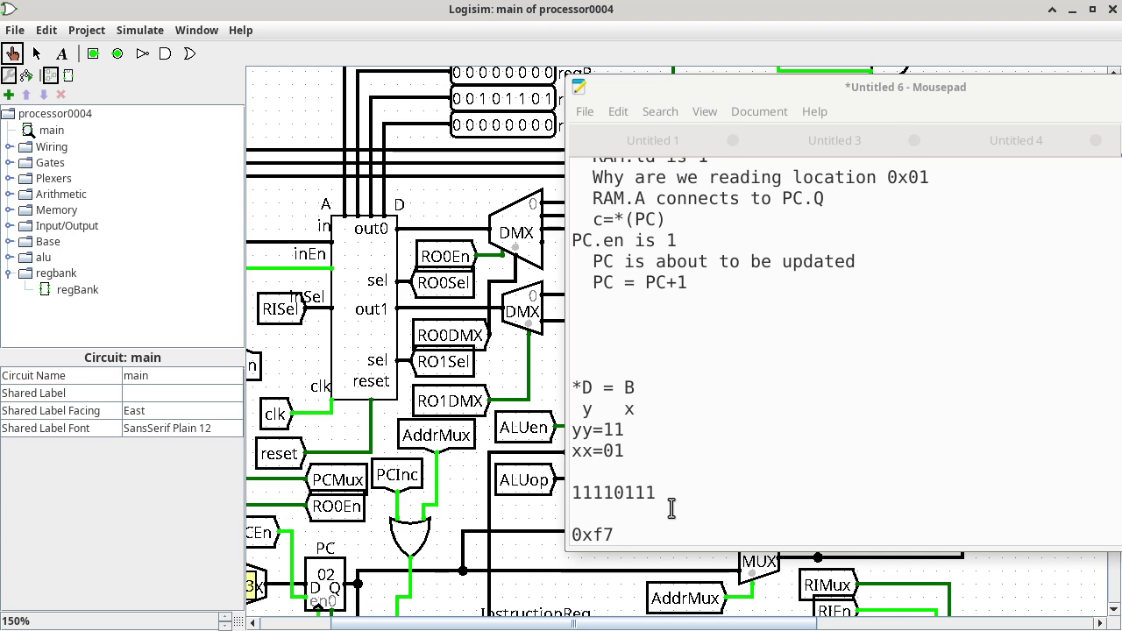
left_click_drag(881, 87, 0, 349)
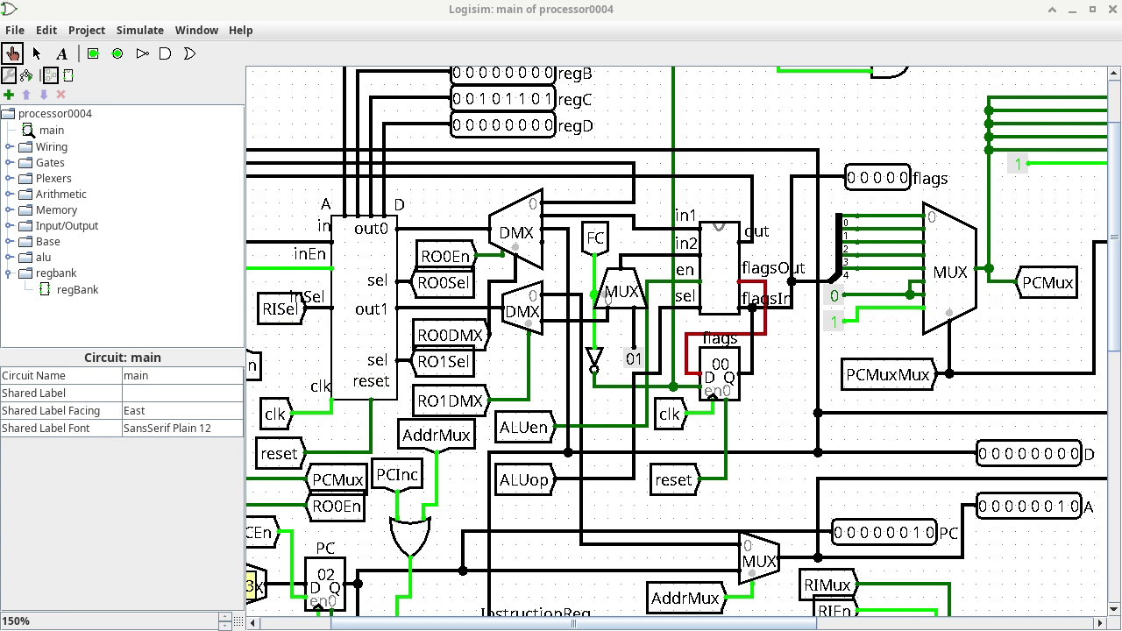
left_click(143, 31)
left_click(154, 73)
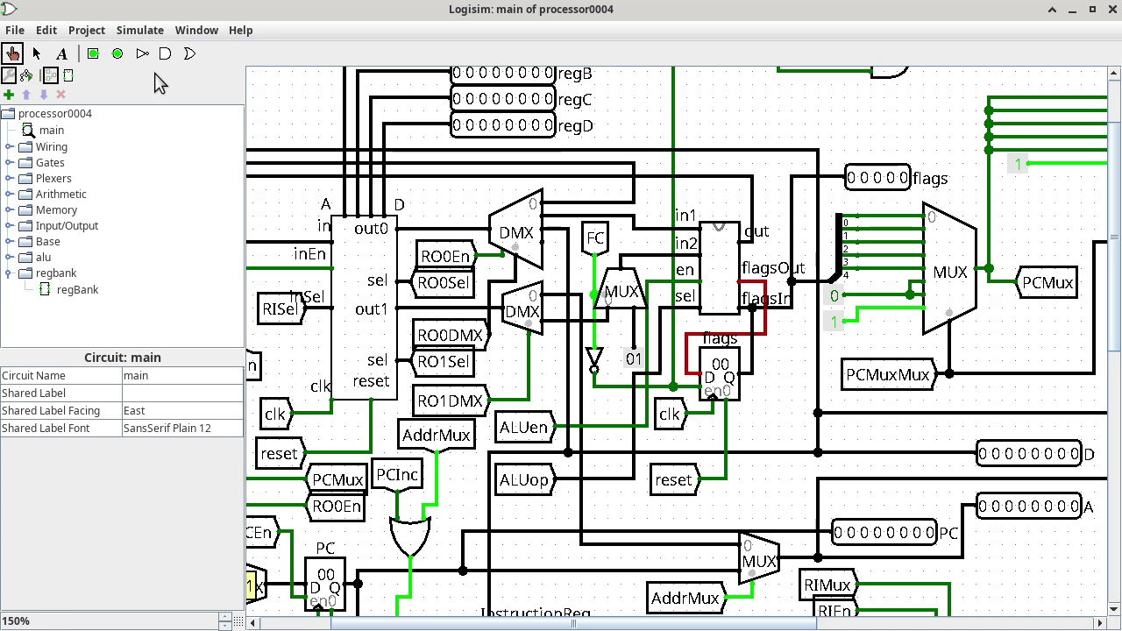
Step: Enter the instruction byte f7 at address 00 of the RAM
left_click(1073, 623)
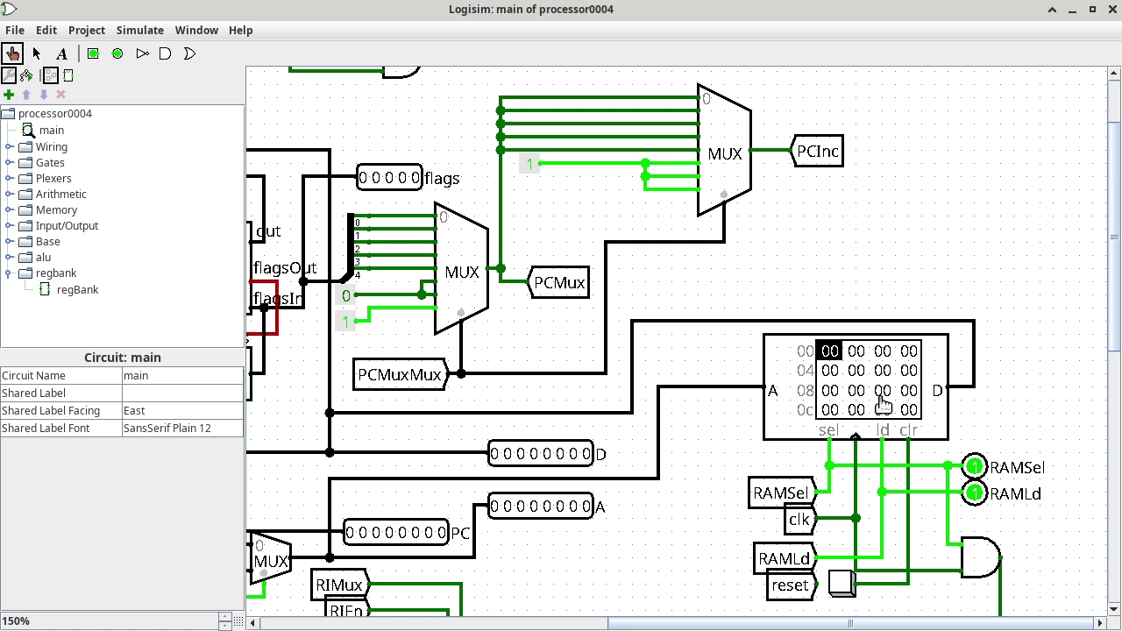
left_click(828, 352)
type("f7")
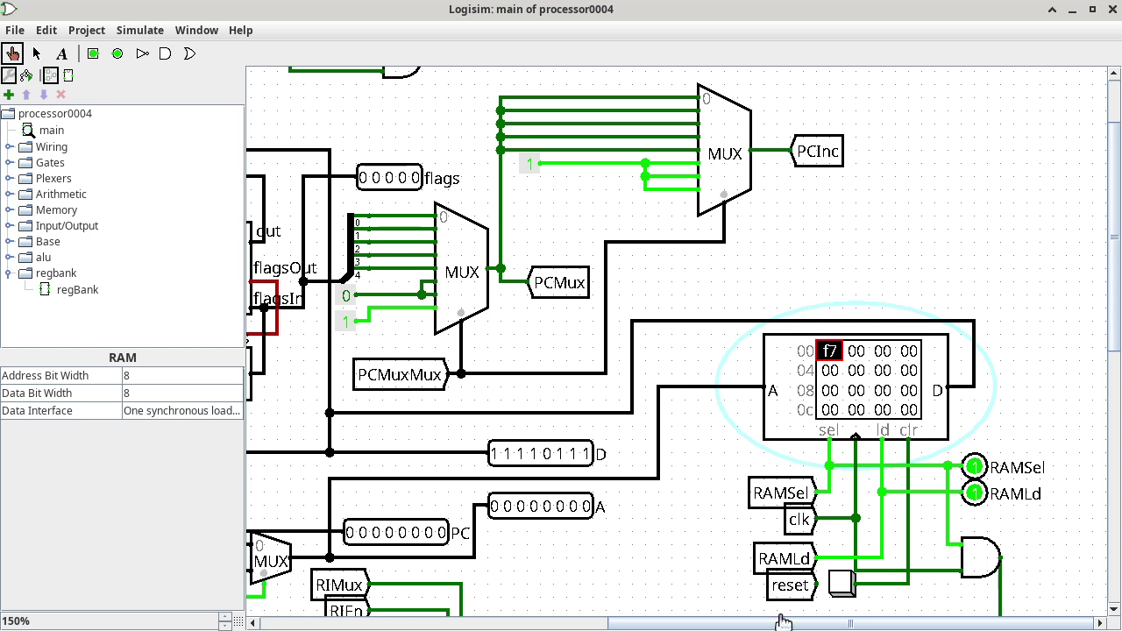
Step: Open the internal view of the regBank subcircuit from its instance in the main circuit
left_click_drag(783, 624, 509, 623)
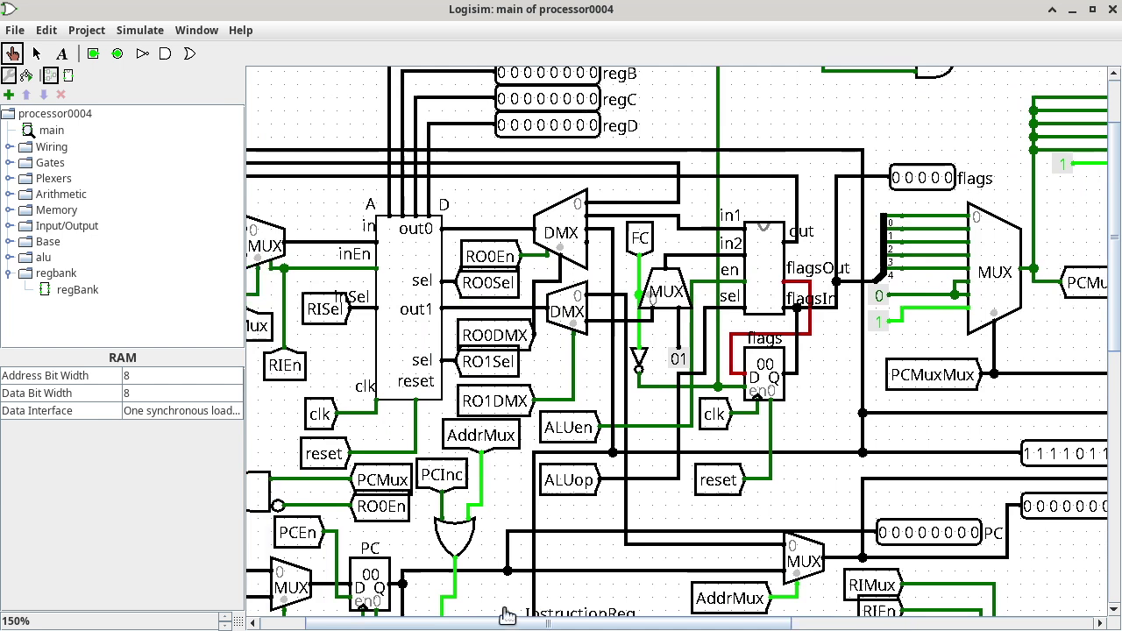
right_click(415, 309)
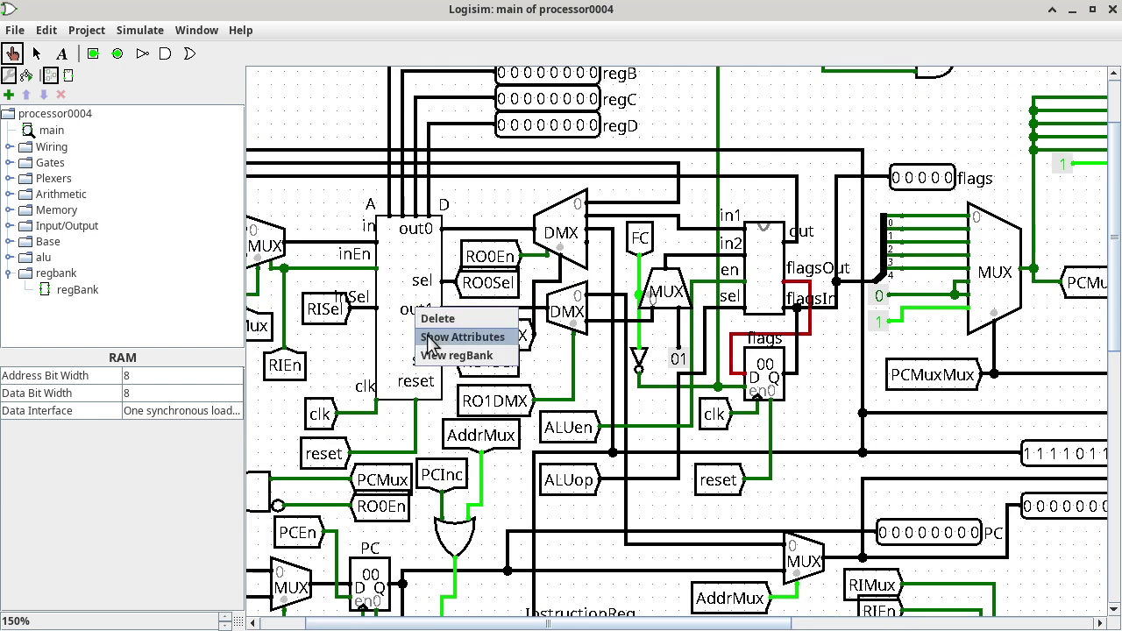
left_click(439, 355)
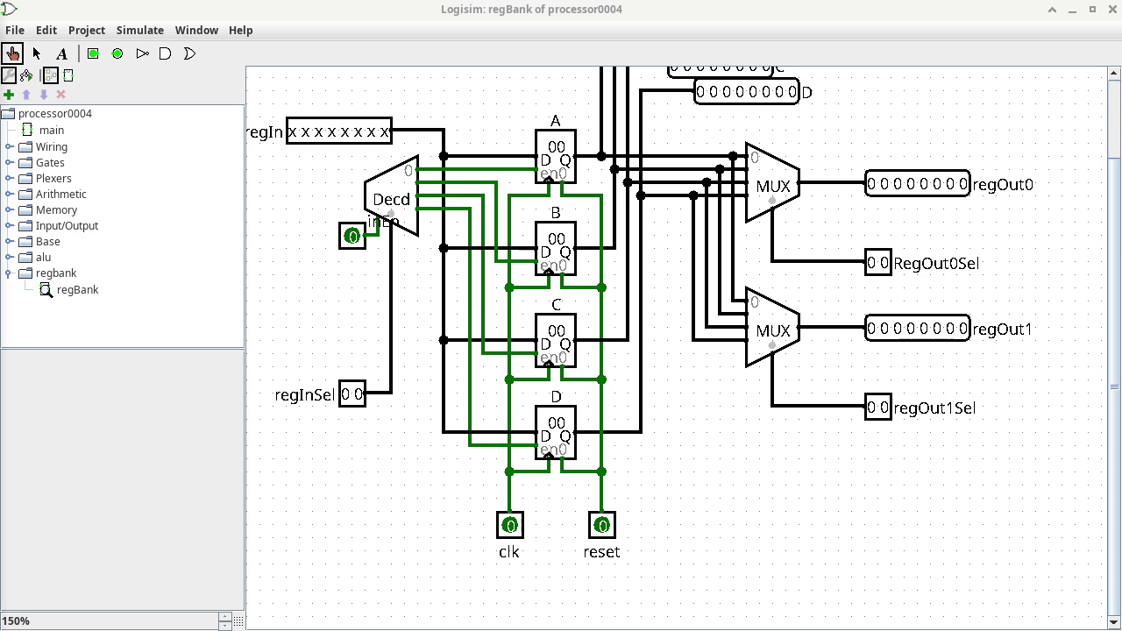
Step: Bring the Mousepad notes beside the register bank, keeping registers A to D uncovered, and show the *D = B encoding
left_click_drag(0, 255, 972, 134)
left_click_drag(573, 130, 779, 107)
scroll(793, 323, "down", 1)
scroll(792, 323, "down", 3)
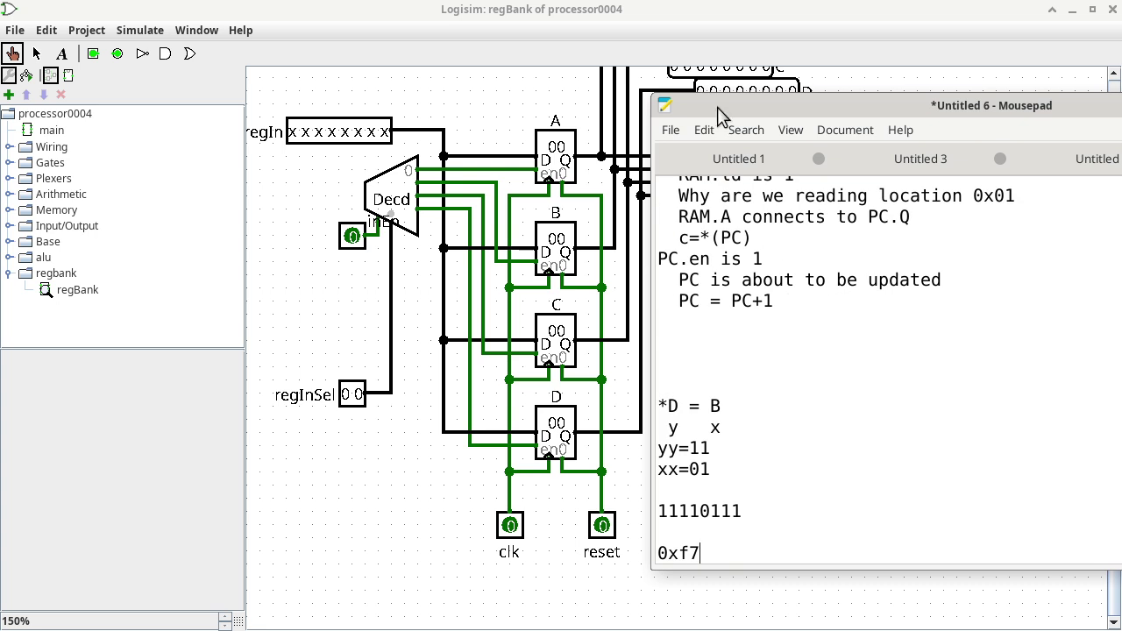
left_click_drag(721, 108, 737, 113)
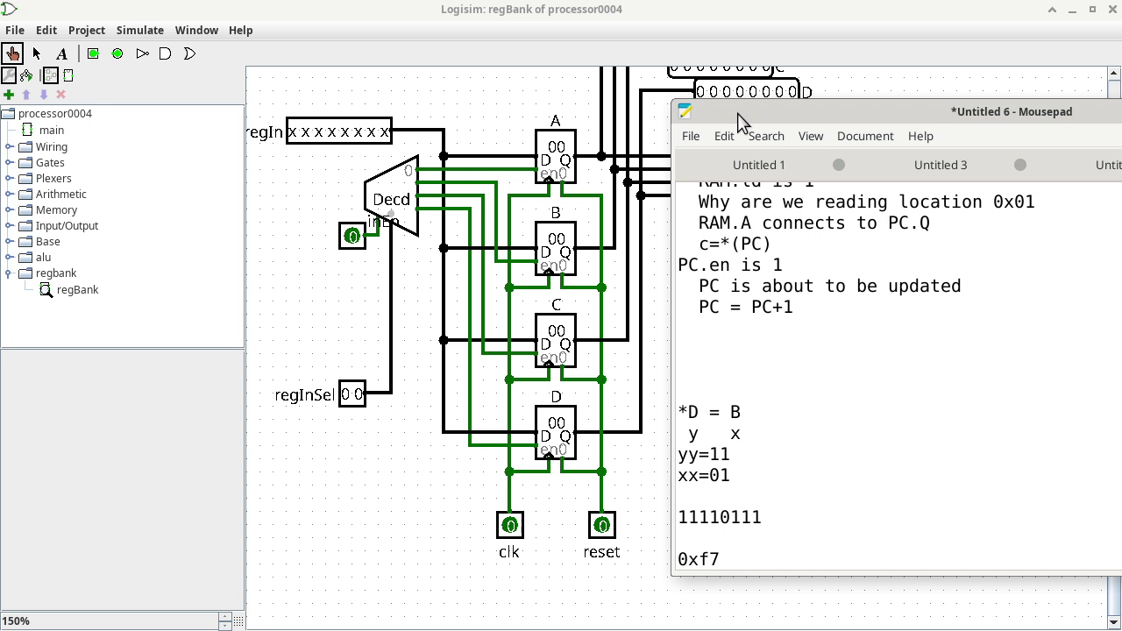
Step: In Logisim's regBank view, set register B to 42 and register D to 88
left_click(566, 248)
left_click(566, 248)
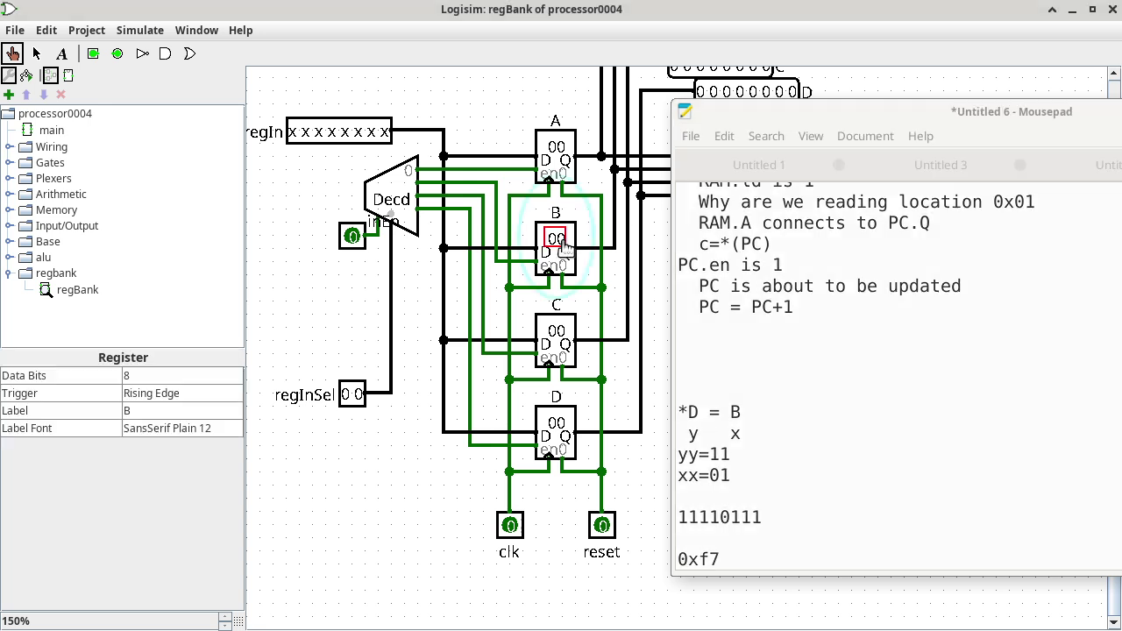
type("42")
left_click(555, 427)
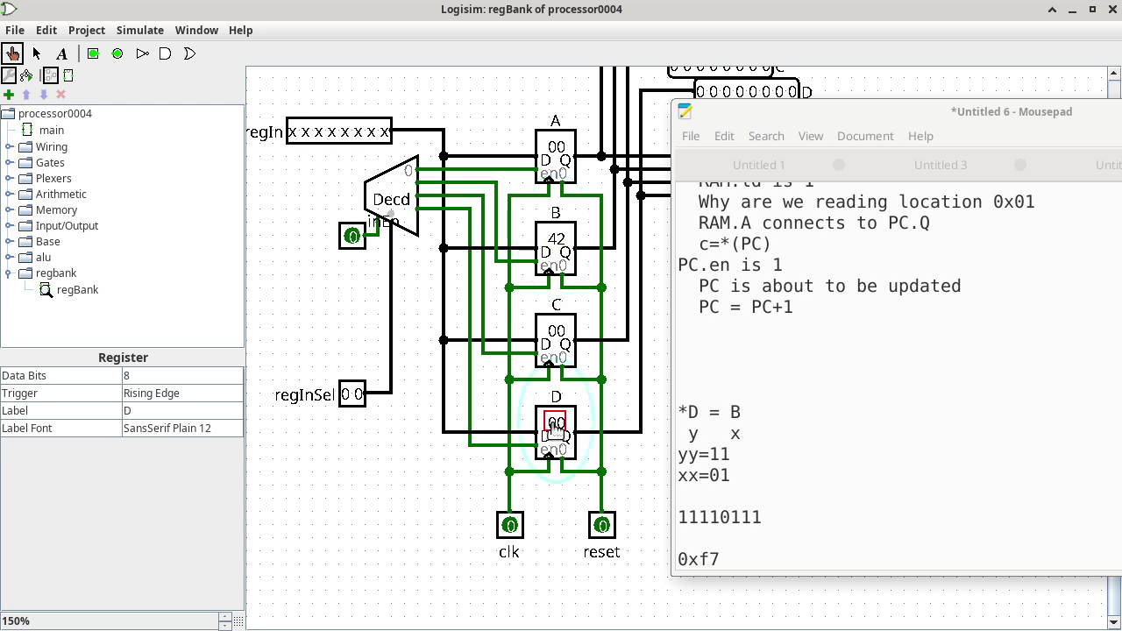
type("88")
Step: Move the notes window out of the way and return to the main circuit
left_click(863, 172)
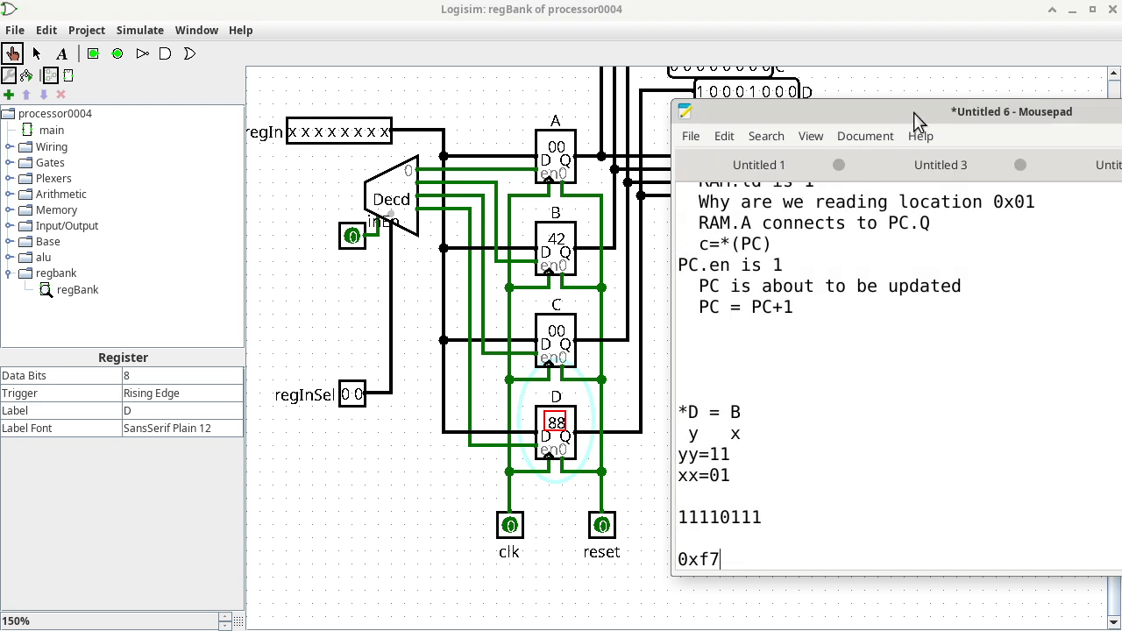
left_click_drag(914, 112, 5, 228)
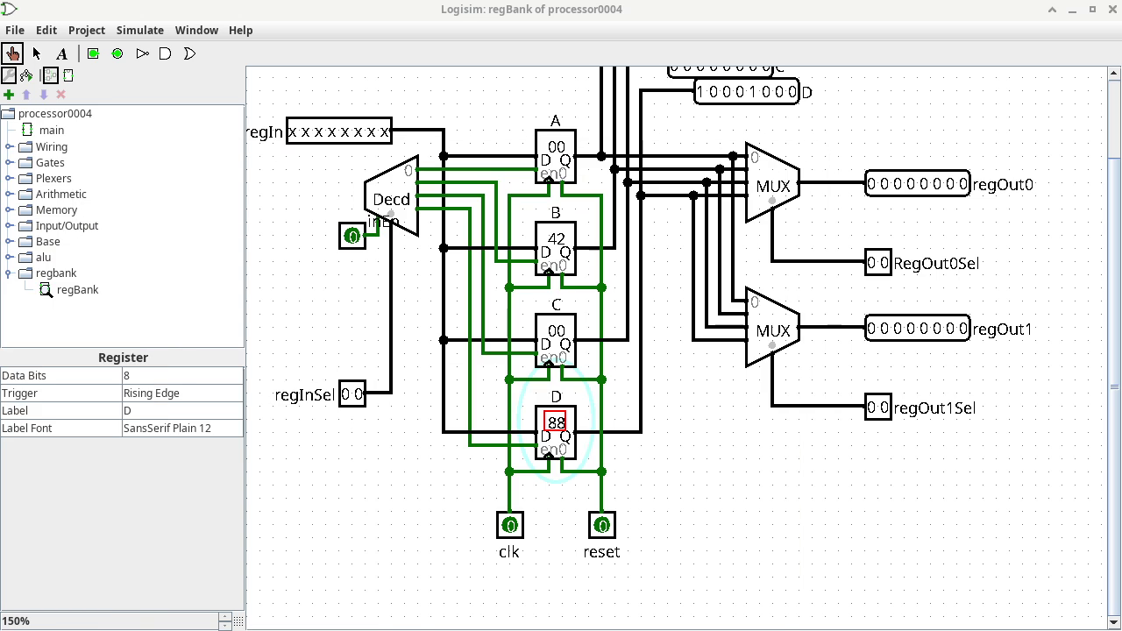
left_click(313, 9)
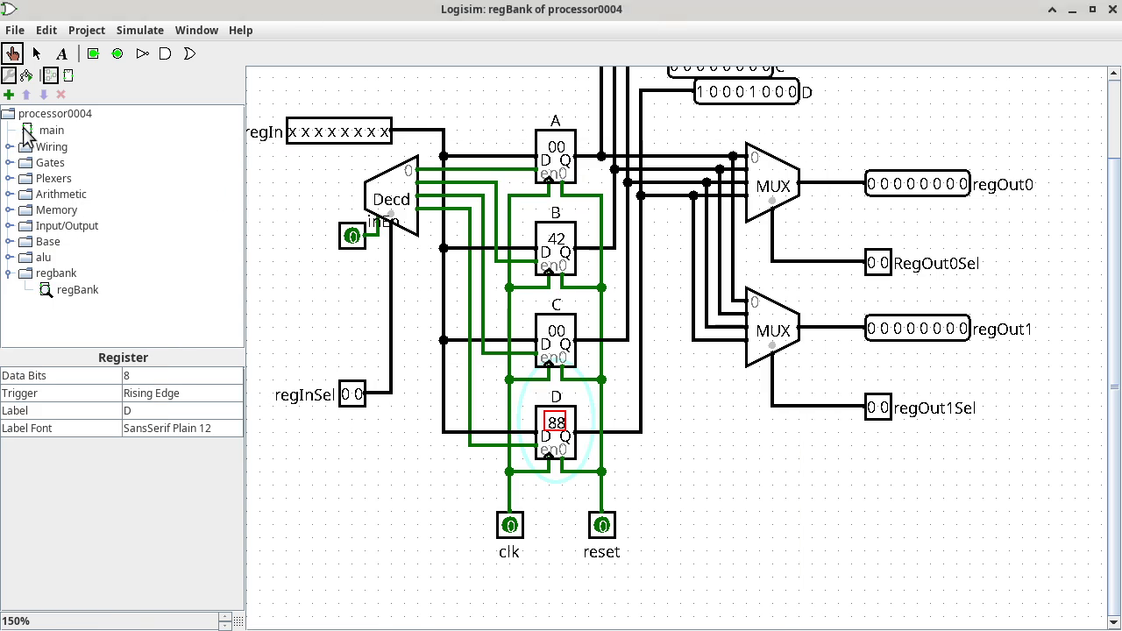
double_click(52, 130)
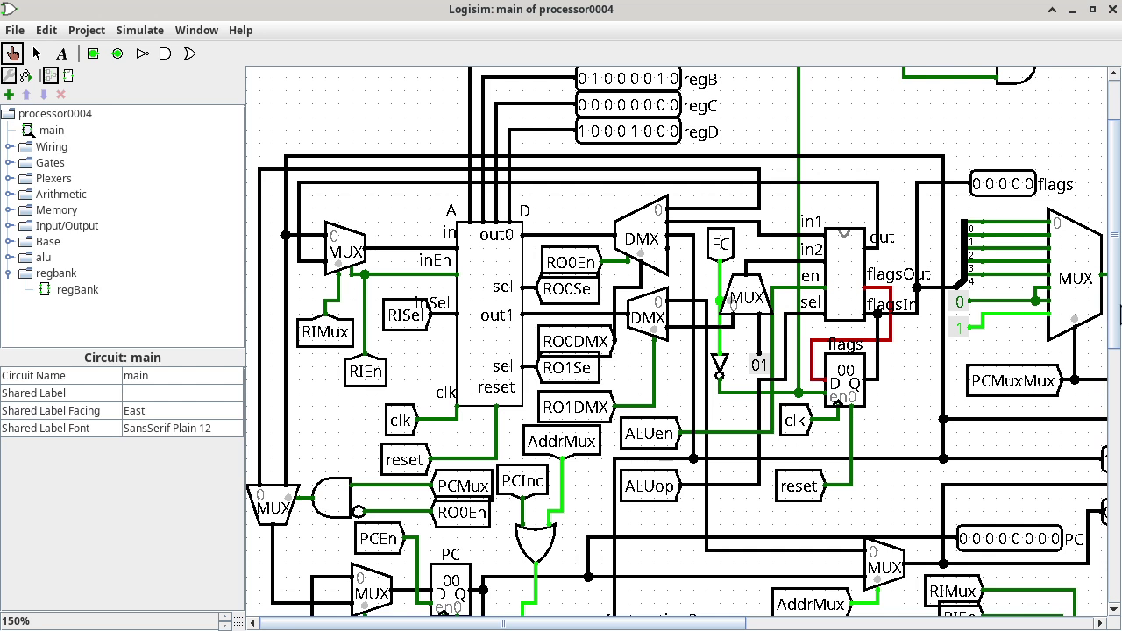
Step: Tick the clock four times to load f7 into InstructionReg and advance ucodePtr to f70
left_click_drag(1115, 323, 1101, 546)
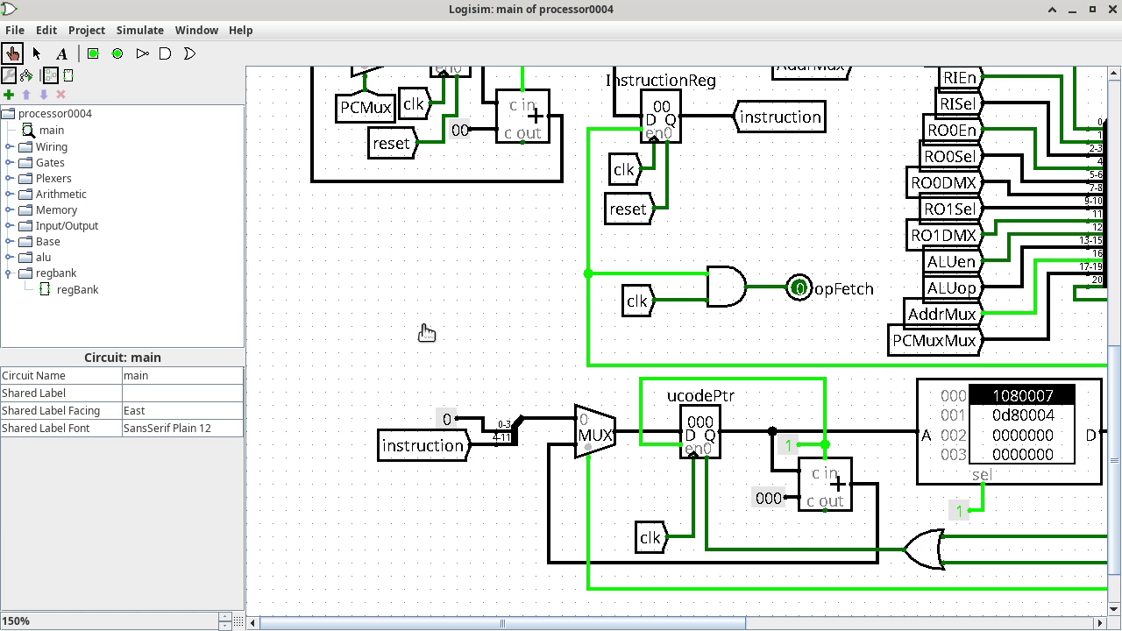
key("ctrl+t")
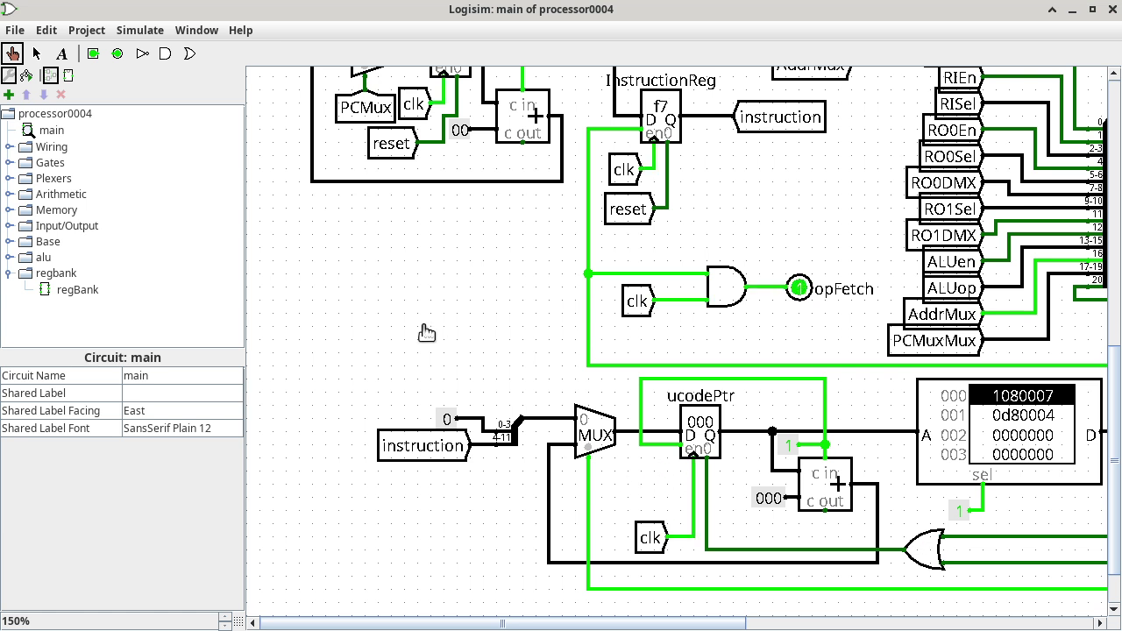
key("ctrl+t")
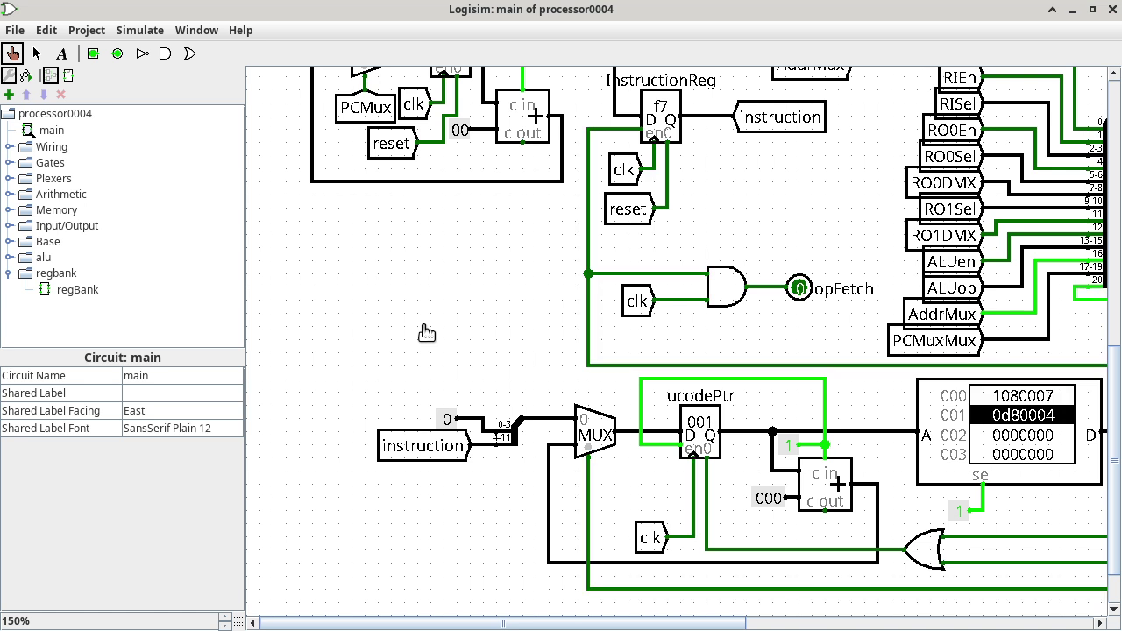
key("ctrl+t")
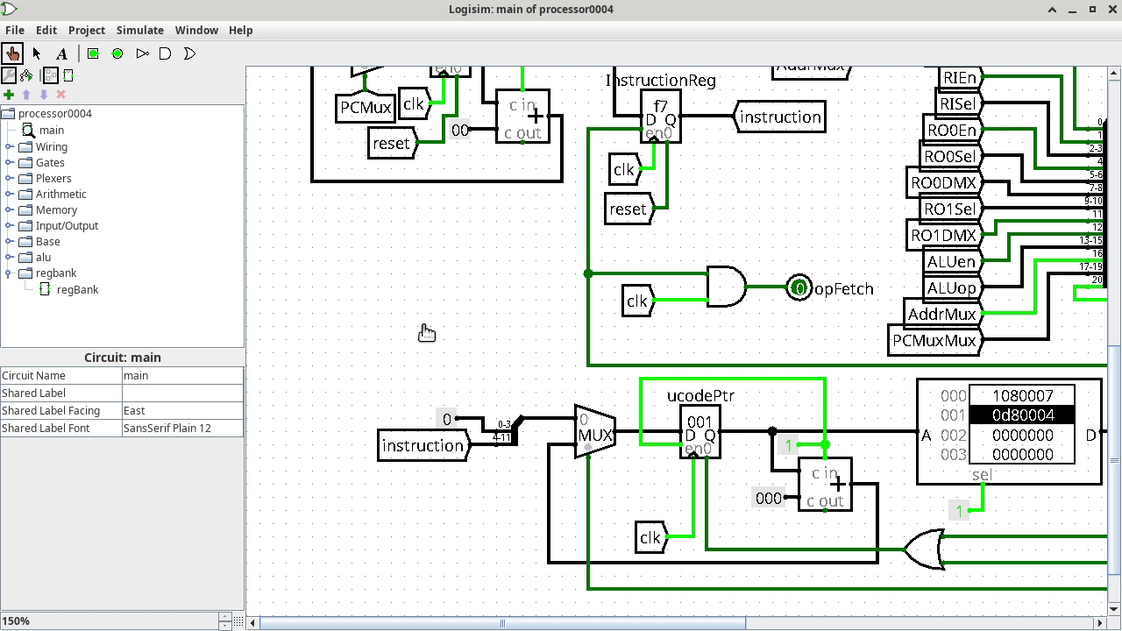
key("ctrl+k")
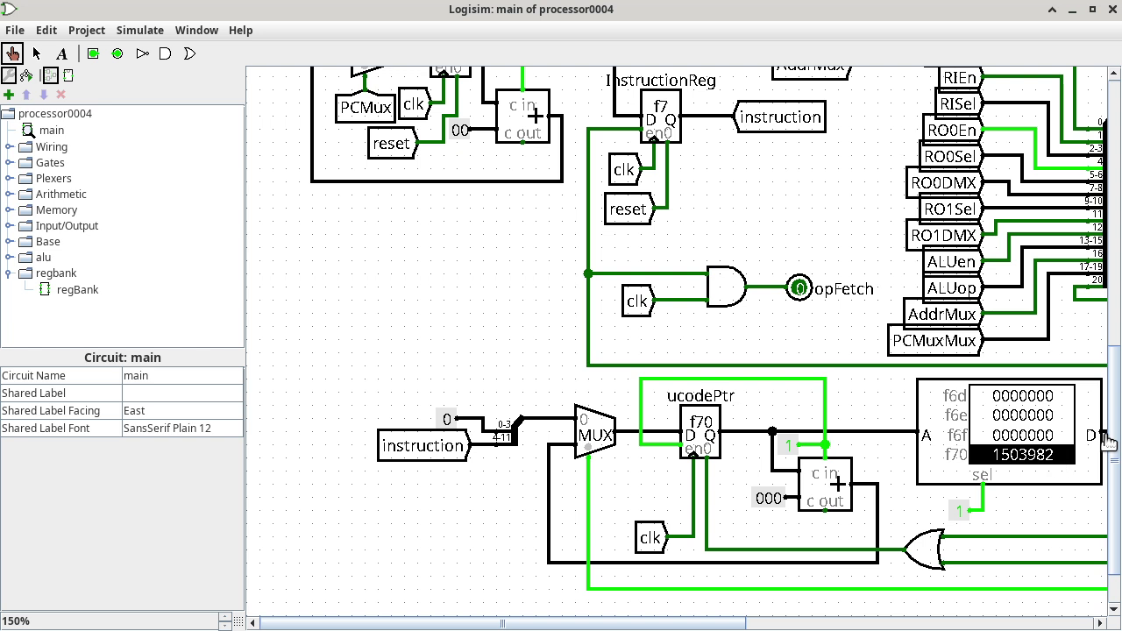
Step: Show the RAM in the main circuit and place the narrowed Mousepad notes window beside it
left_click_drag(1115, 449, 1115, 244)
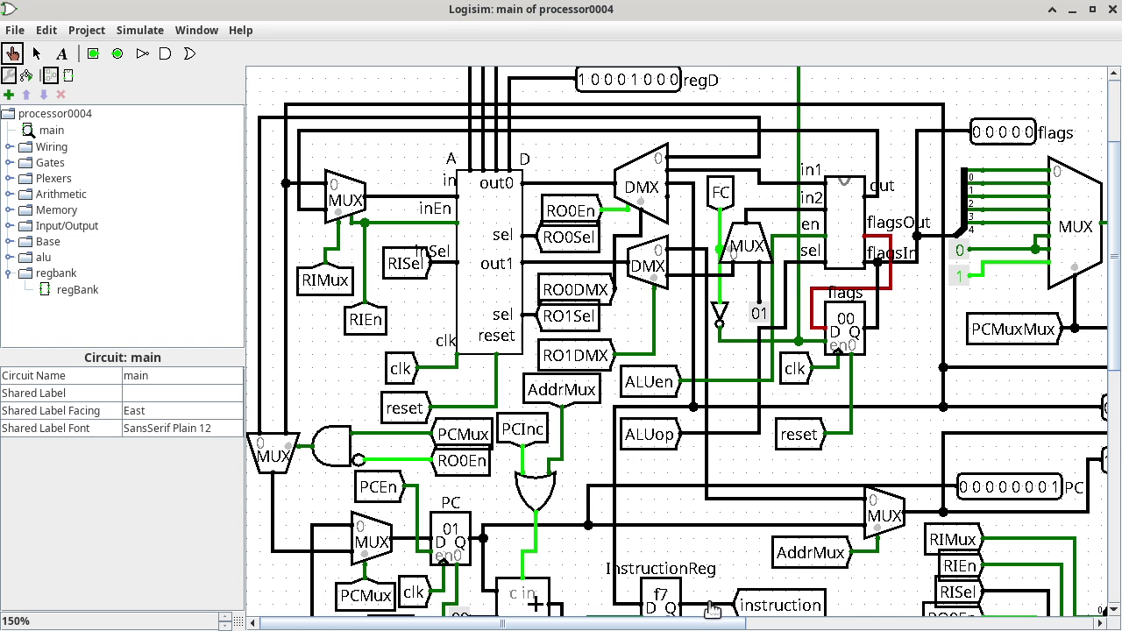
scroll(727, 619, "right", 5)
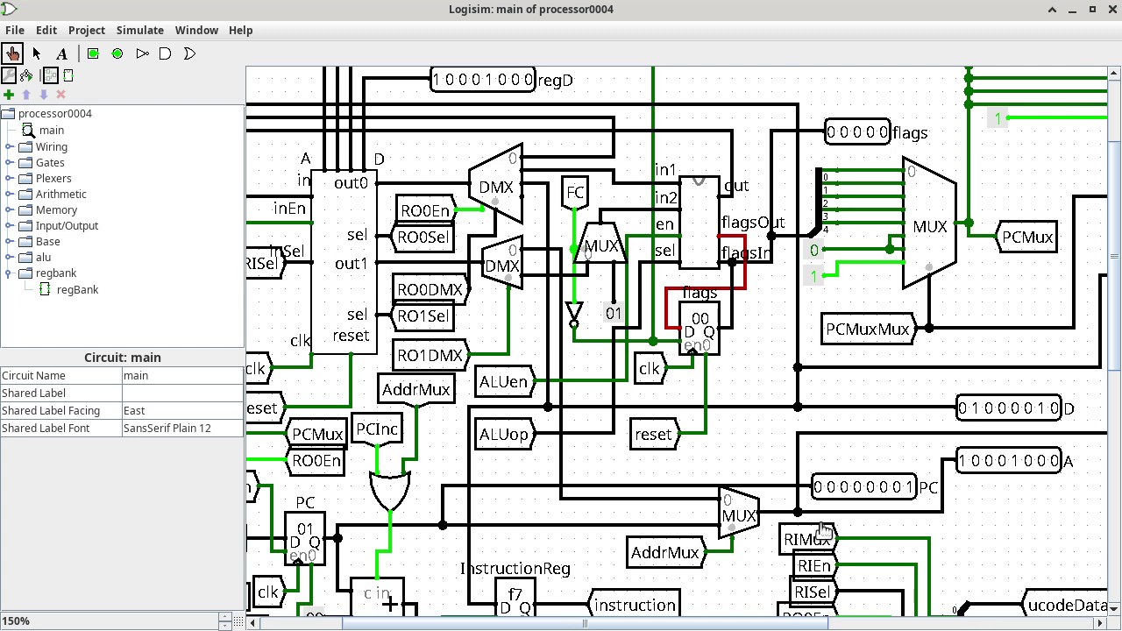
left_click_drag(827, 621, 1085, 616)
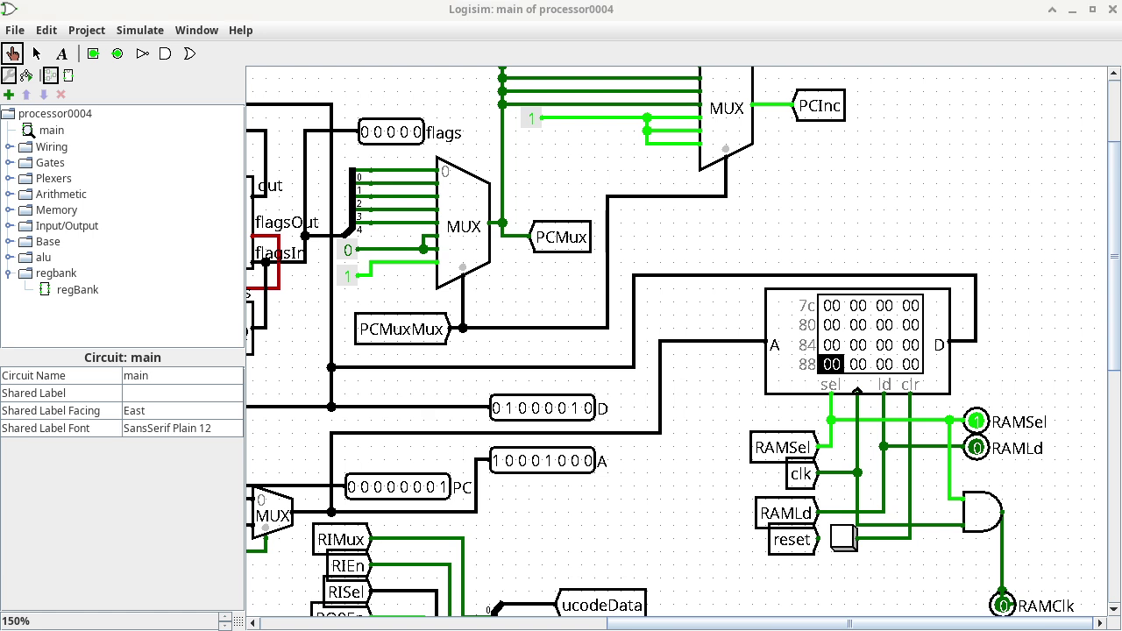
left_click_drag(0, 280, 241, 47)
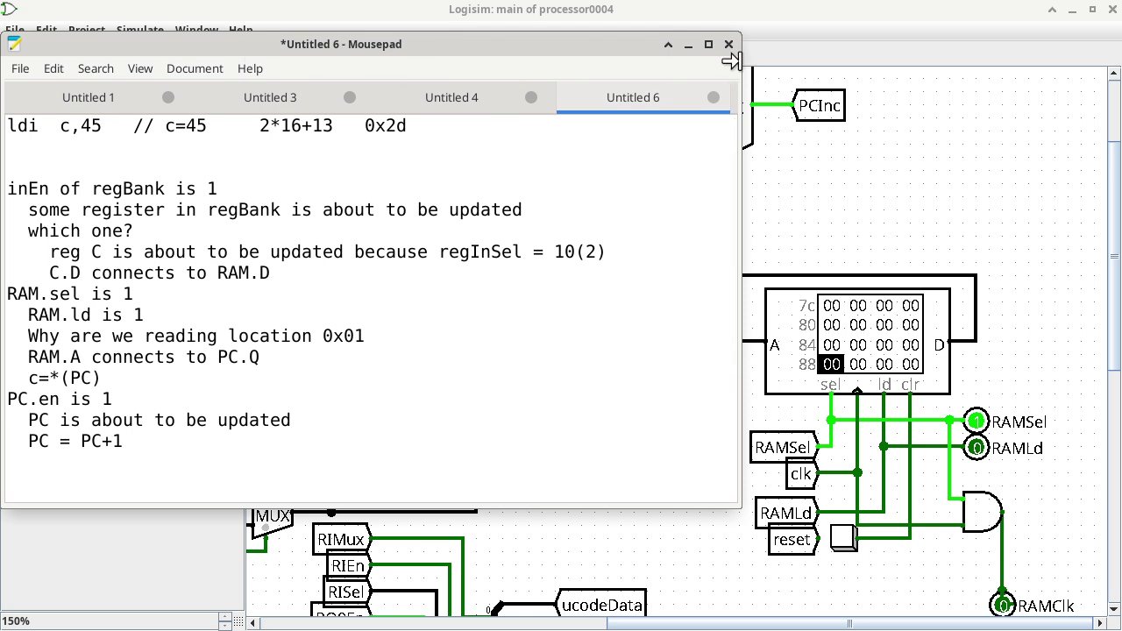
left_click_drag(742, 74, 677, 75)
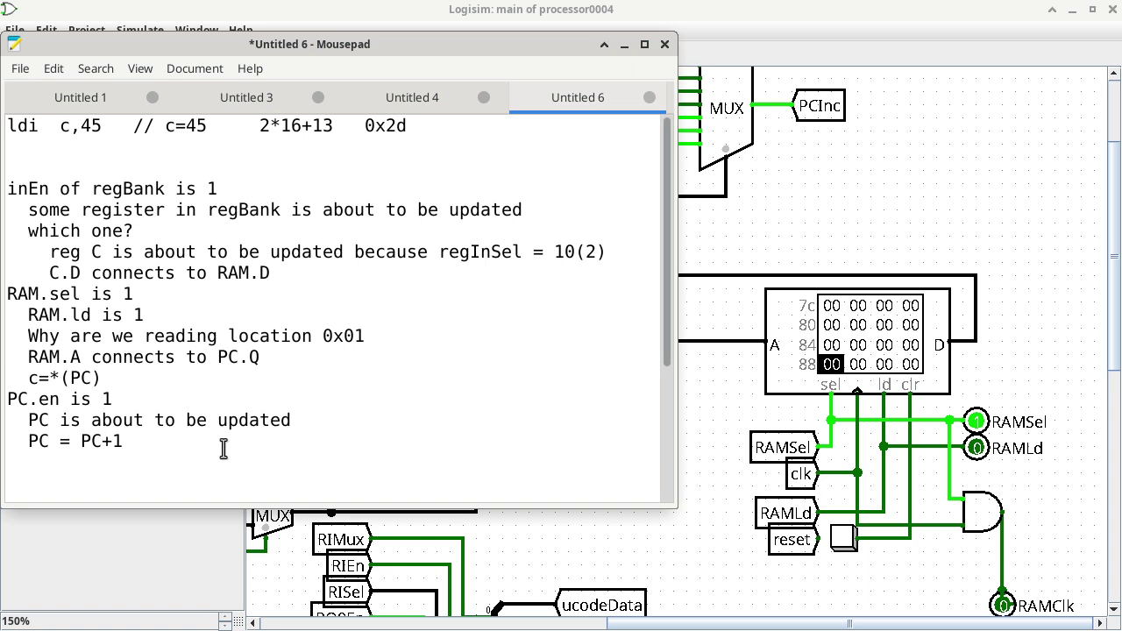
Step: Below 0xf7 in the notes, add the lines "RAM.sel = 1" and "RAM.ld = 0"
scroll(220, 454, "down", 4)
key("Return")
key("Return")
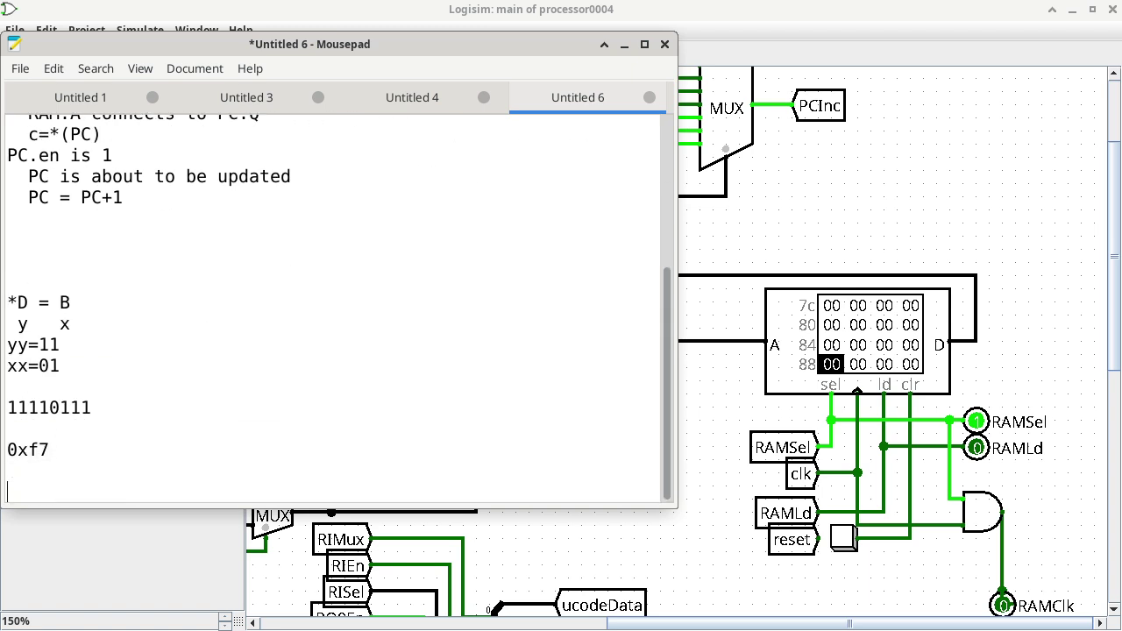
type("RAM.sel = 1")
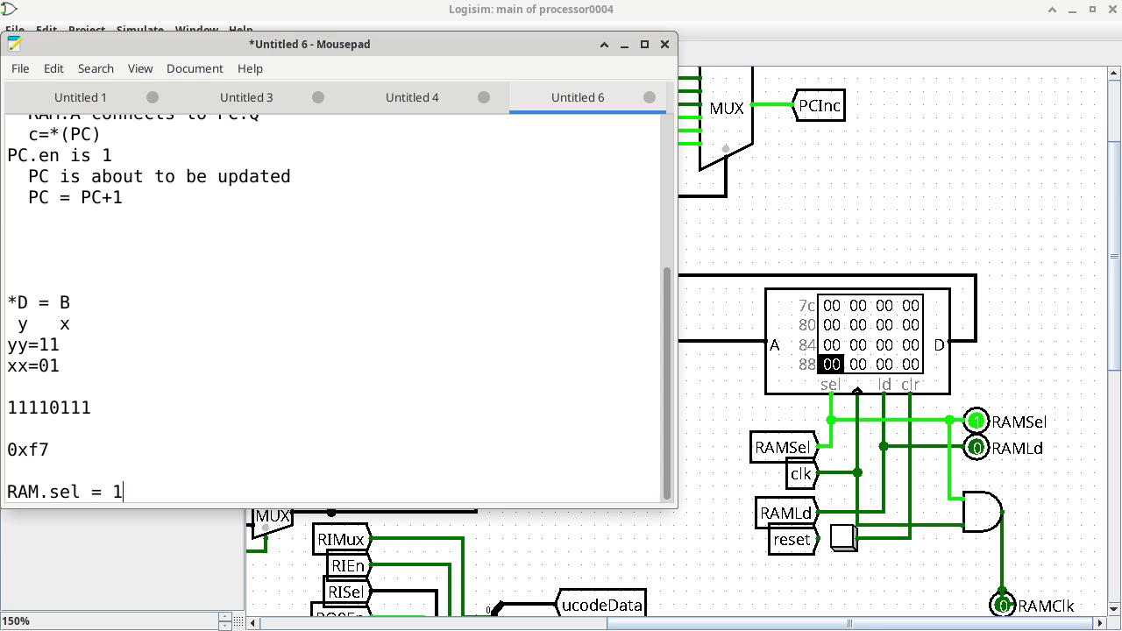
key("Return")
type("RAM.")
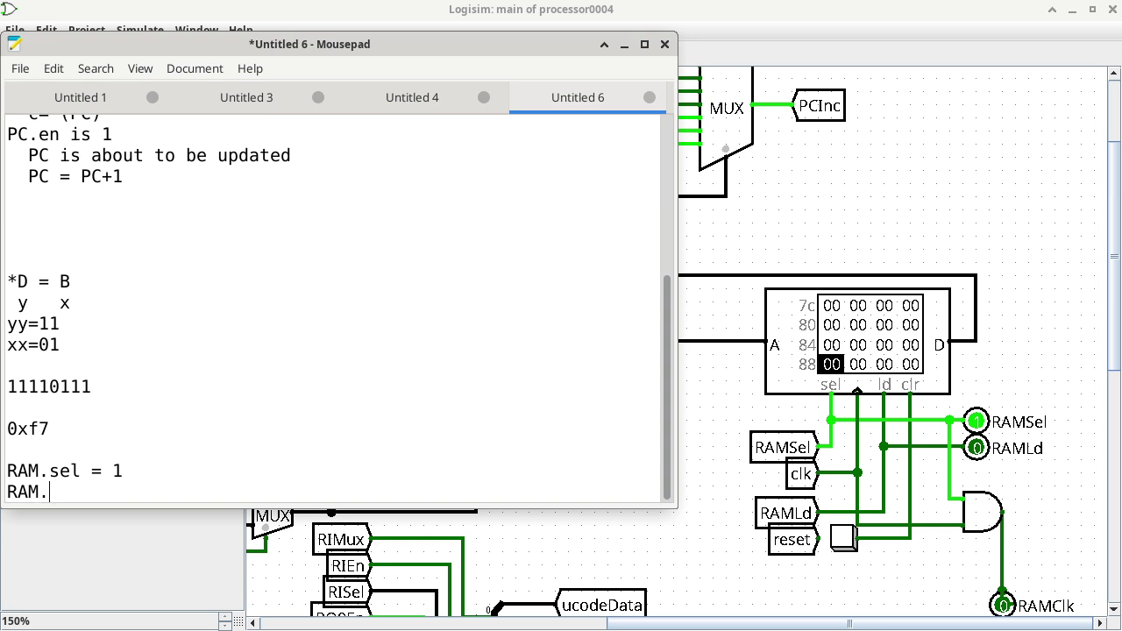
type("ld = 0")
key("Return")
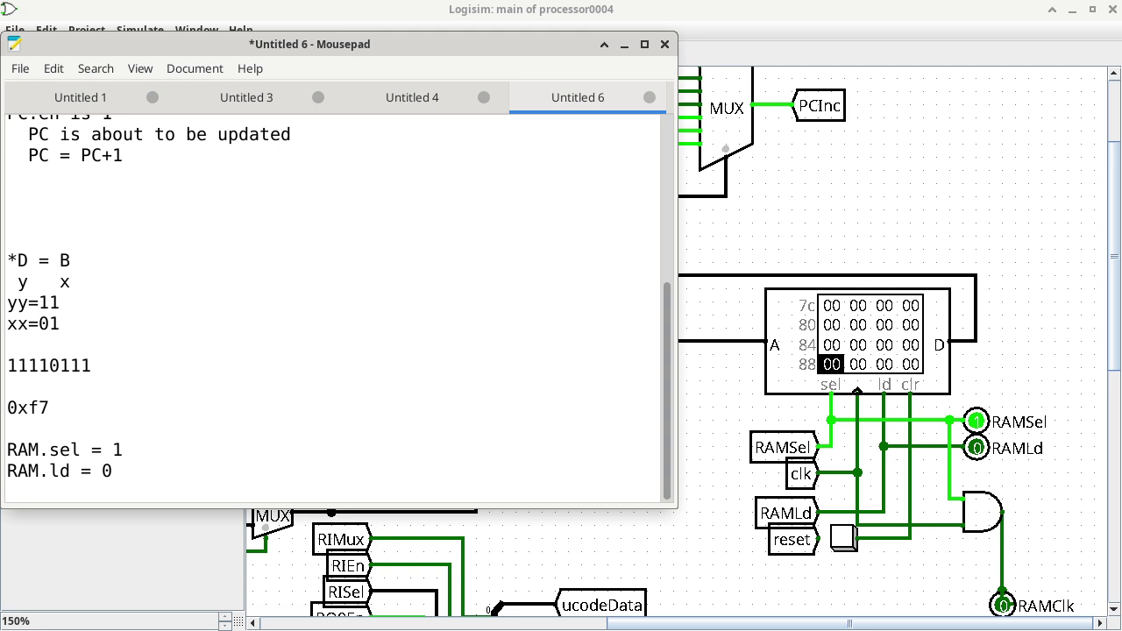
Step: Add the indented line "who connects to RAM.A (specifies which location to update)" under RAM.ld = 0
type("who conne")
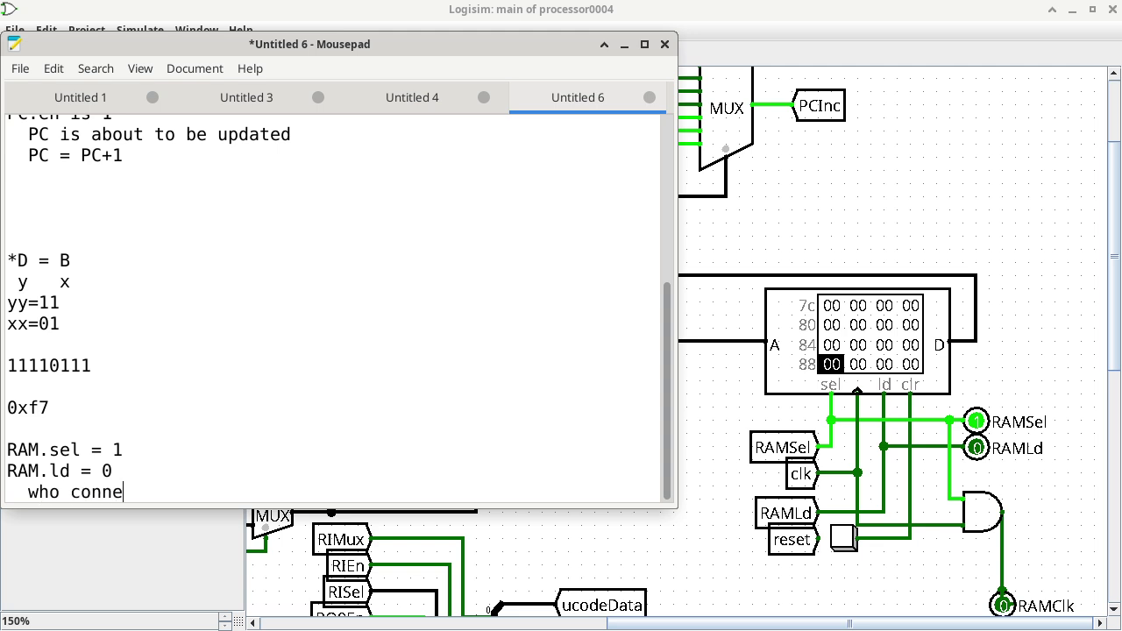
type("cts to RAM.")
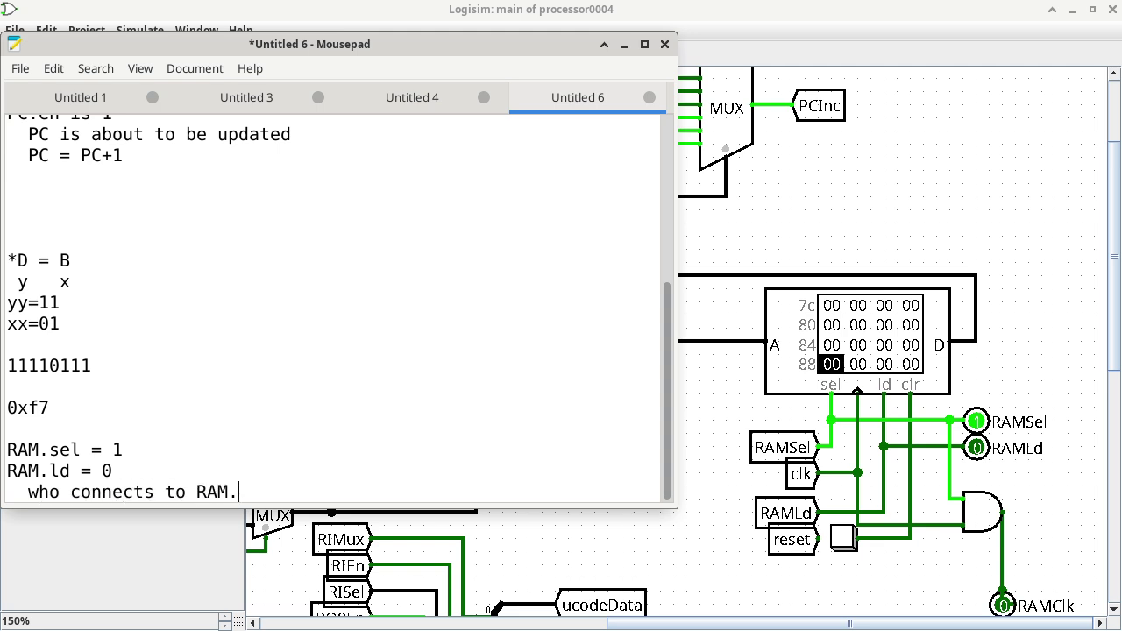
type("A (specifies w")
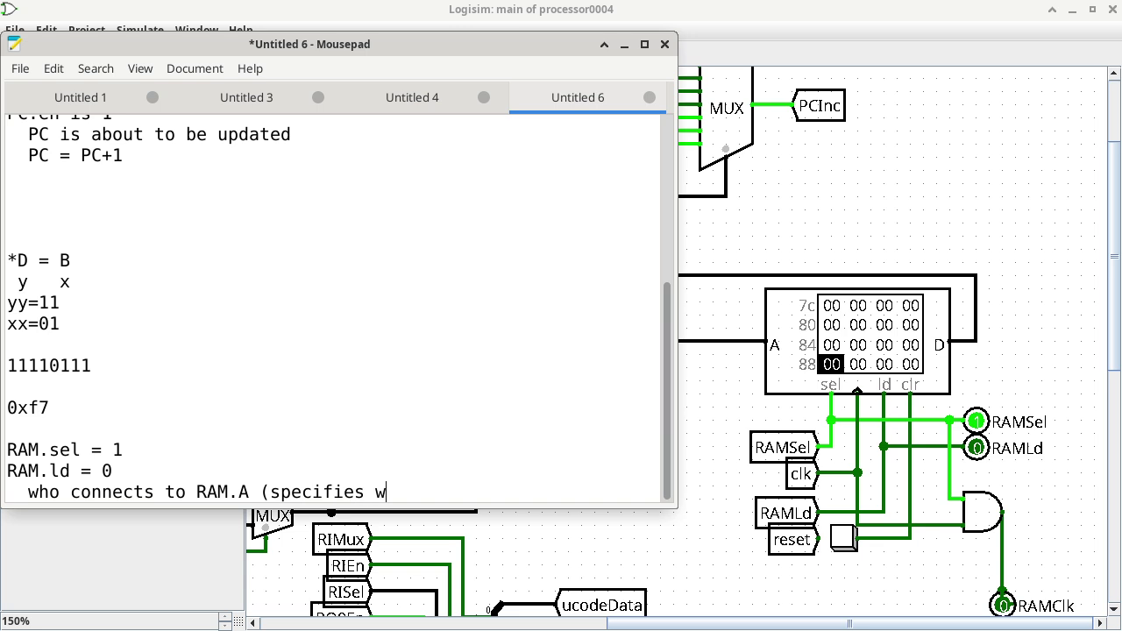
type("hich location to ")
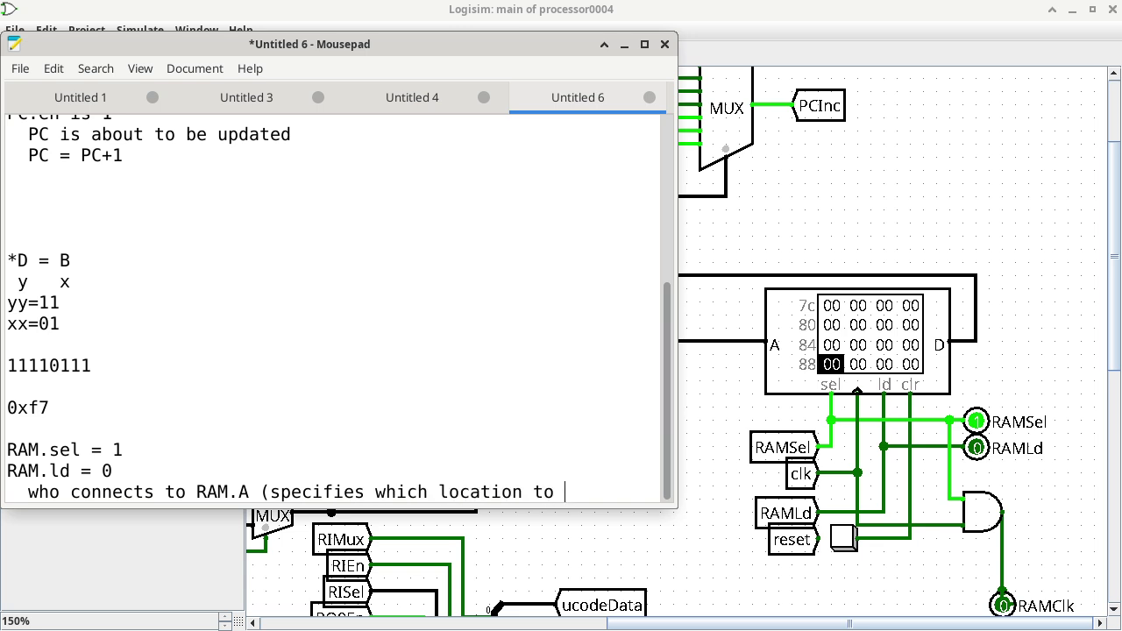
type("update)")
key("Return")
Step: Add the indented line "who connects to RAM.D (specifies the new value of said location)" below the RAM.A question
type("who")
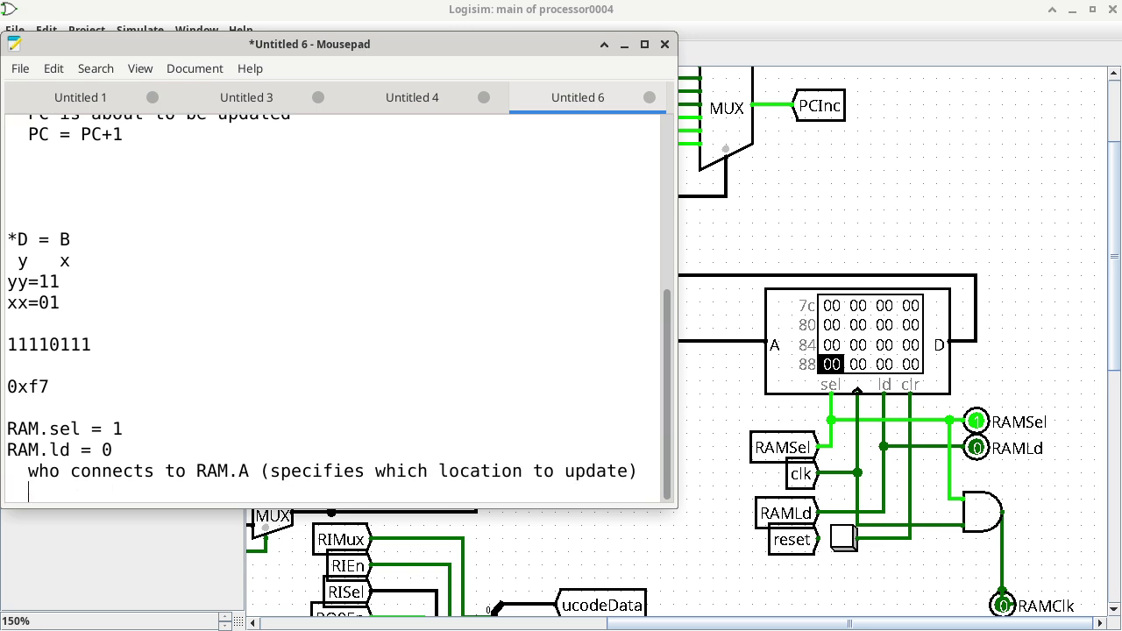
type(" connec")
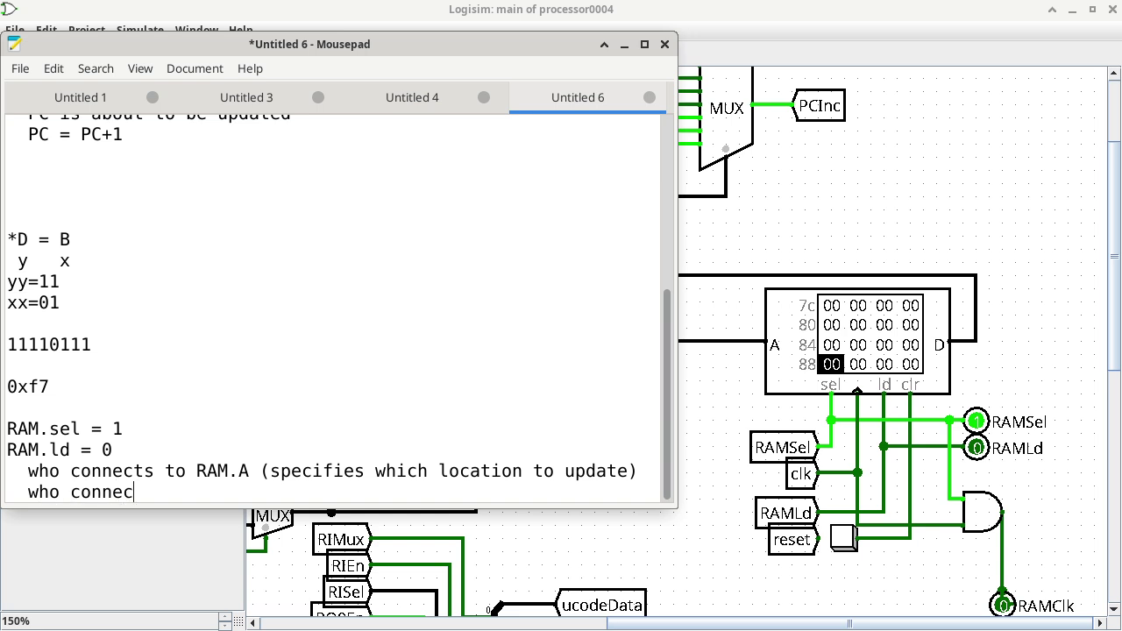
type("ts to RAM.D ")
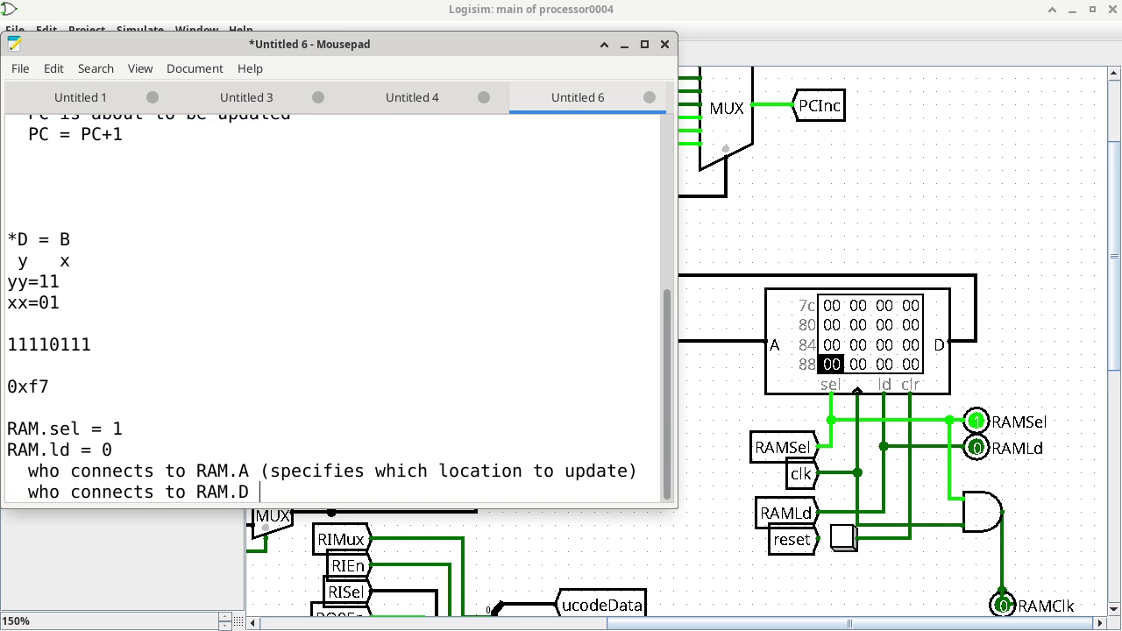
type("(specifies the")
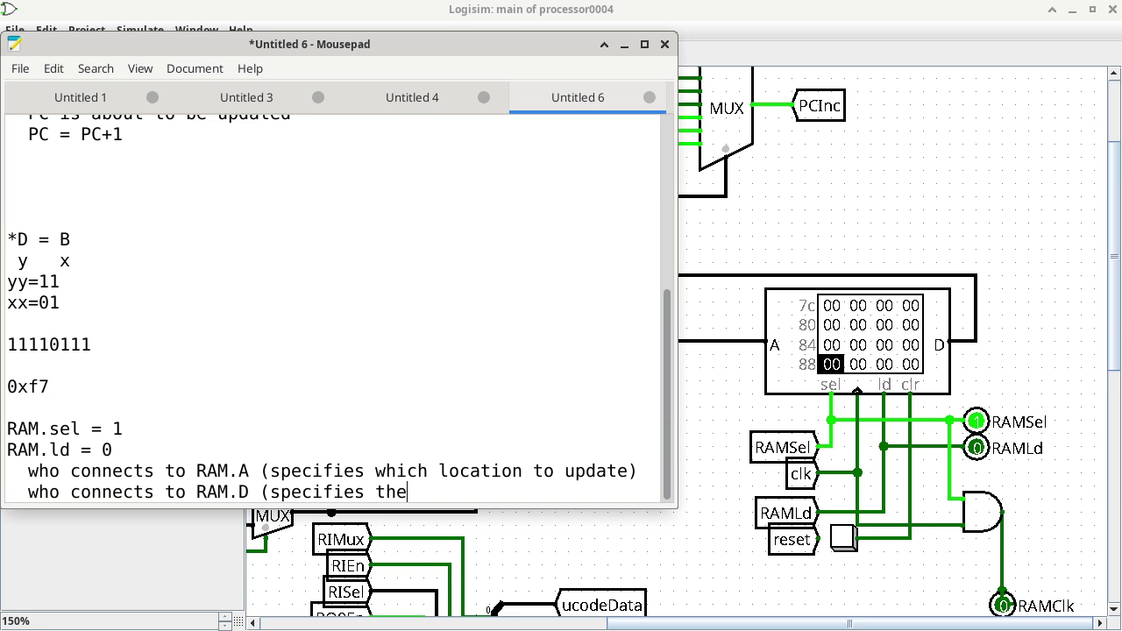
type(" new value of that")
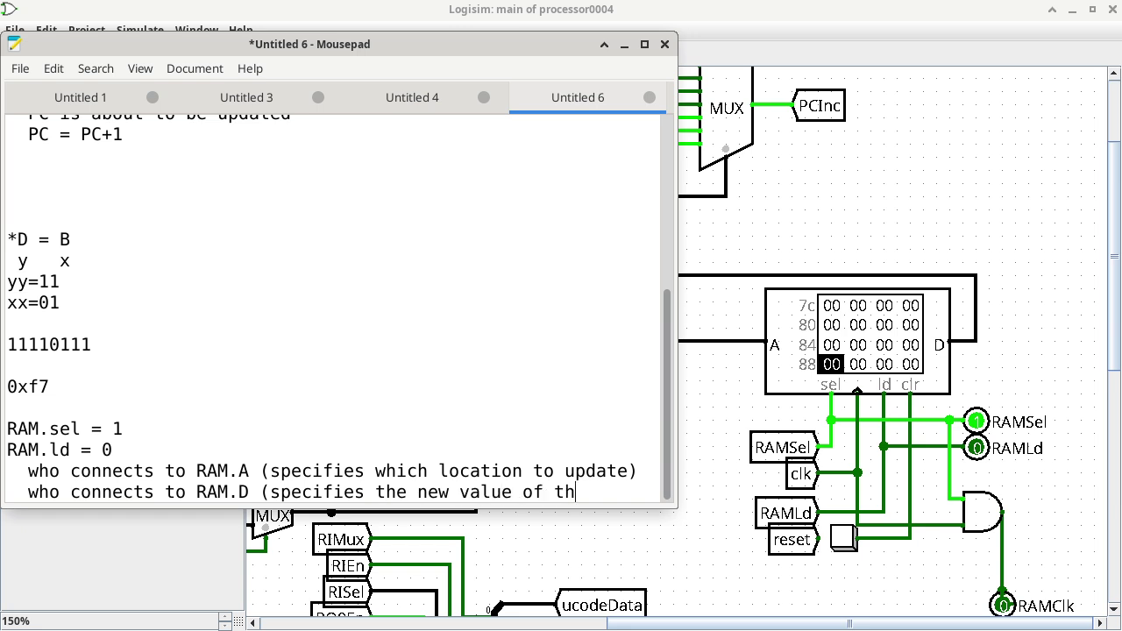
key("BackSpace")
key("BackSpace")
key("BackSpace")
key("BackSpace")
type("said location)")
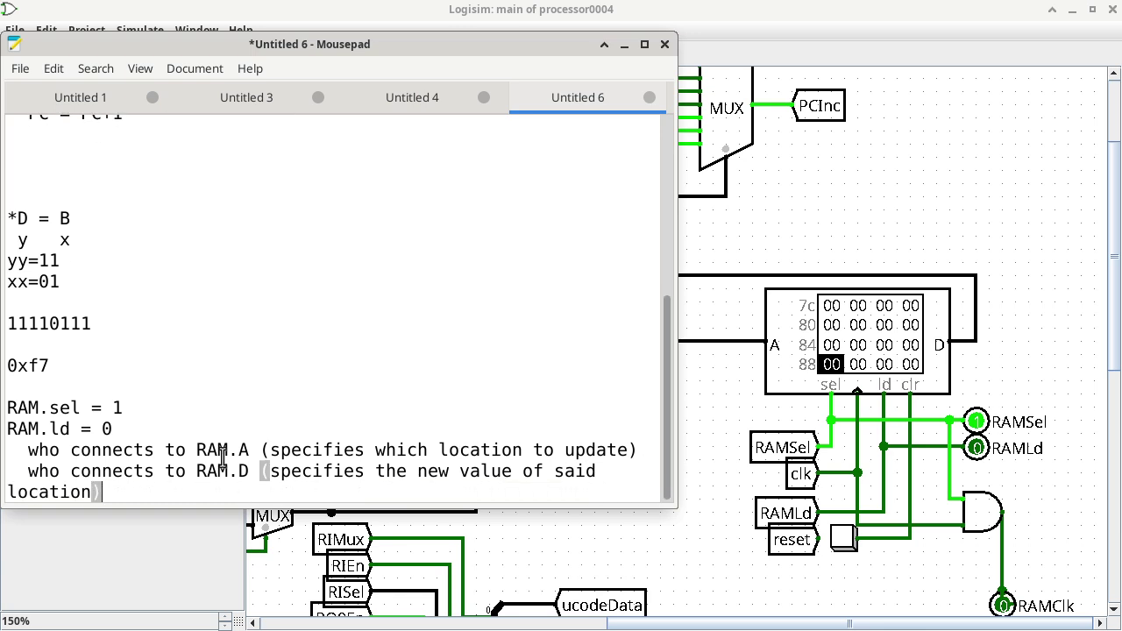
Step: Widen the notes window so the RAM.D question fits on one line, and start a new line below it
left_click(414, 528)
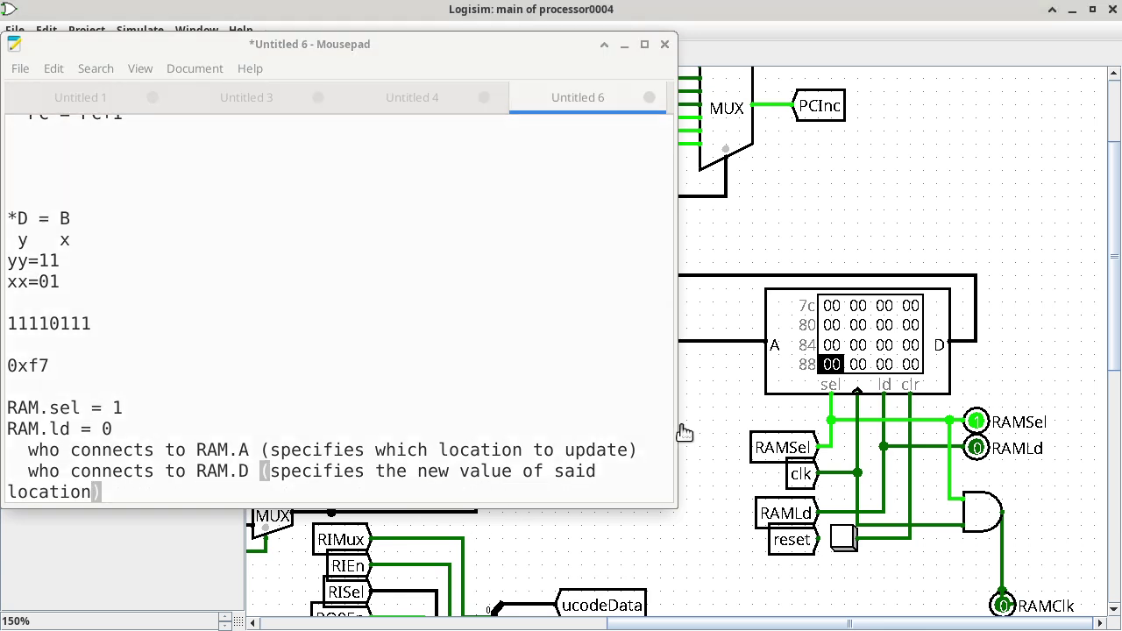
left_click_drag(668, 424, 752, 409)
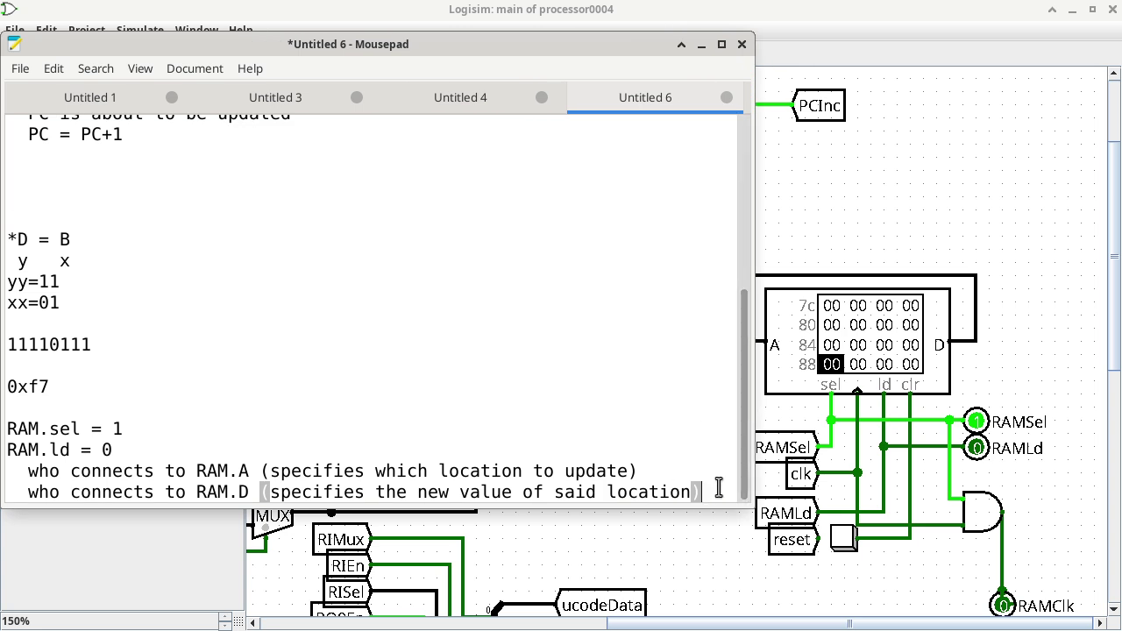
key("Return")
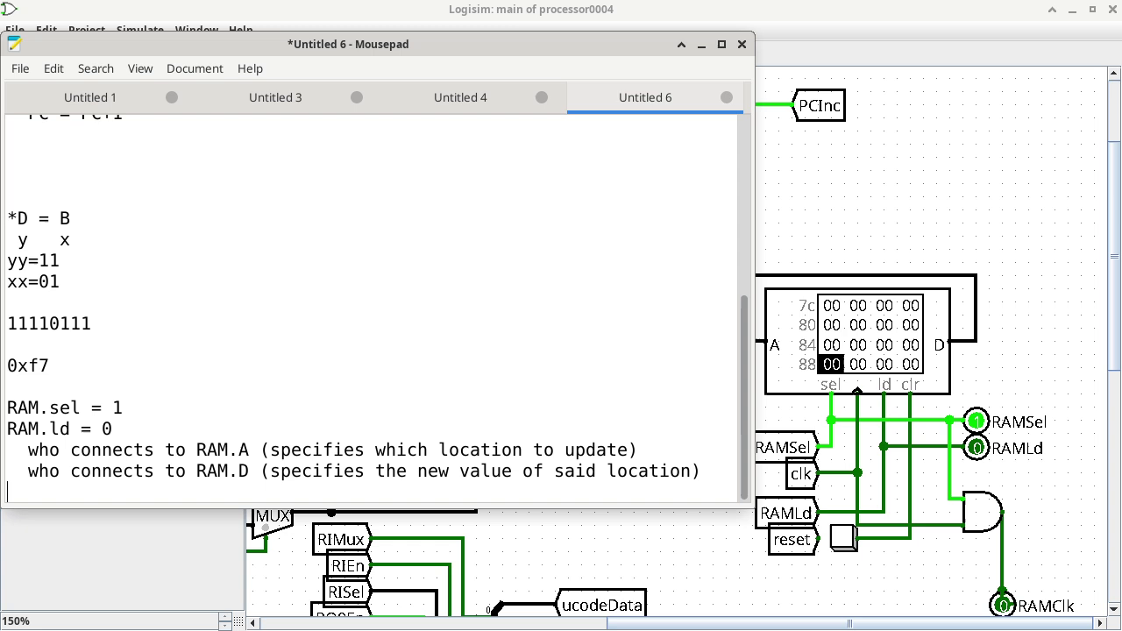
Step: Insert an empty, further-indented line directly beneath the RAM.A question in the notes
key("Return")
key("BackSpace")
left_click(687, 460)
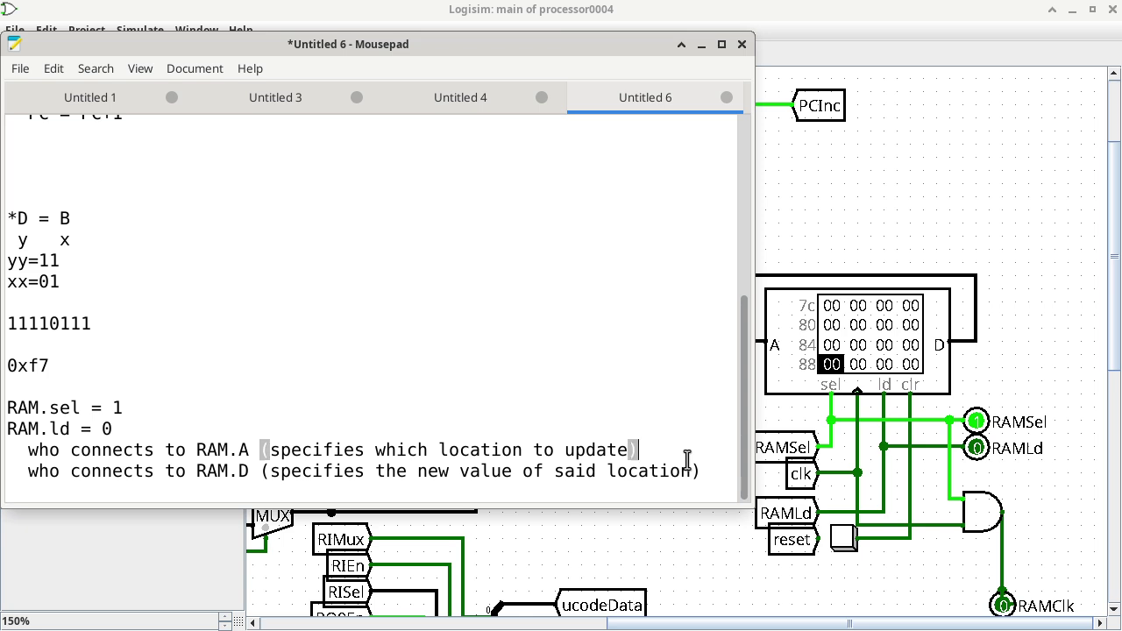
key("Return")
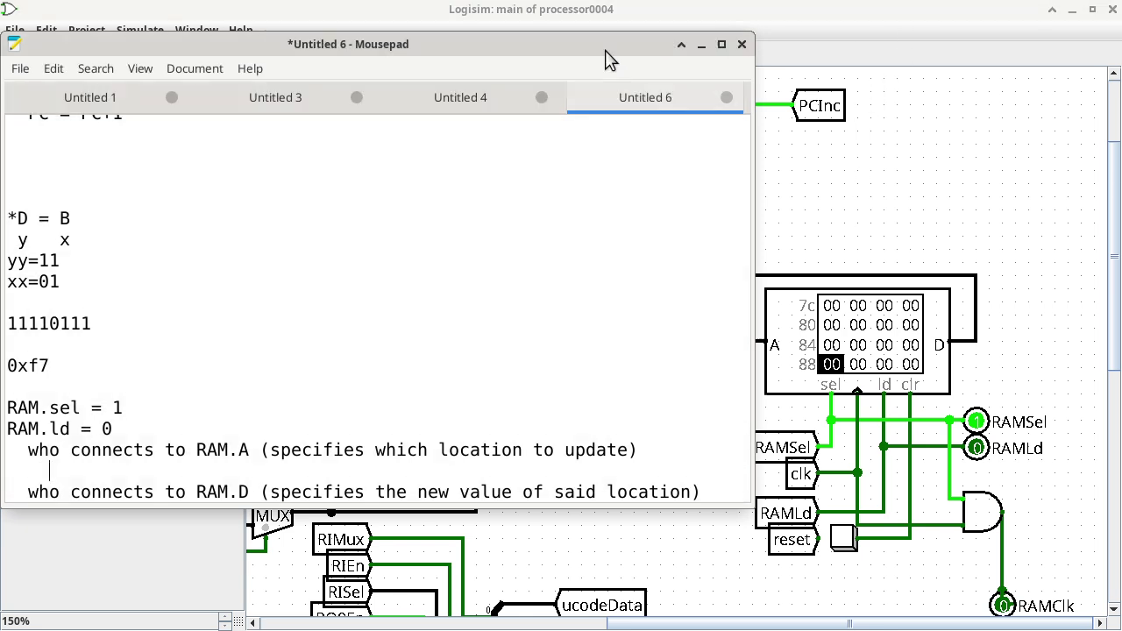
Step: Switch to Logisim and trace the wire feeding RAM.A back through the address MUX and the DMX to the register bank's out1
left_click_drag(605, 50, 287, 156)
key("alt+Tab")
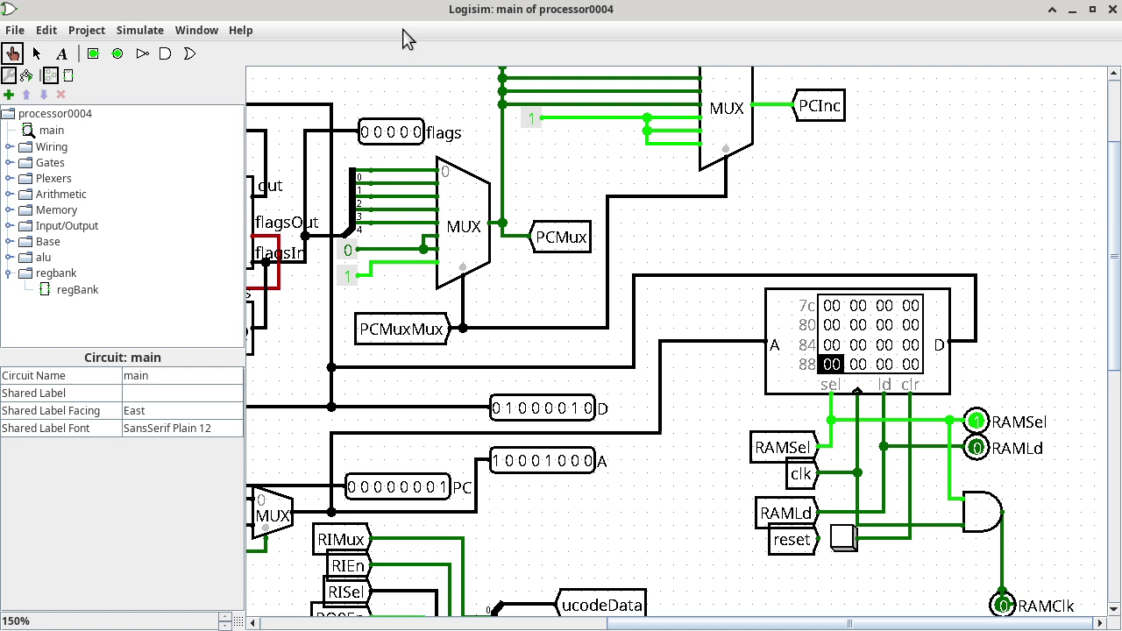
left_click(751, 344)
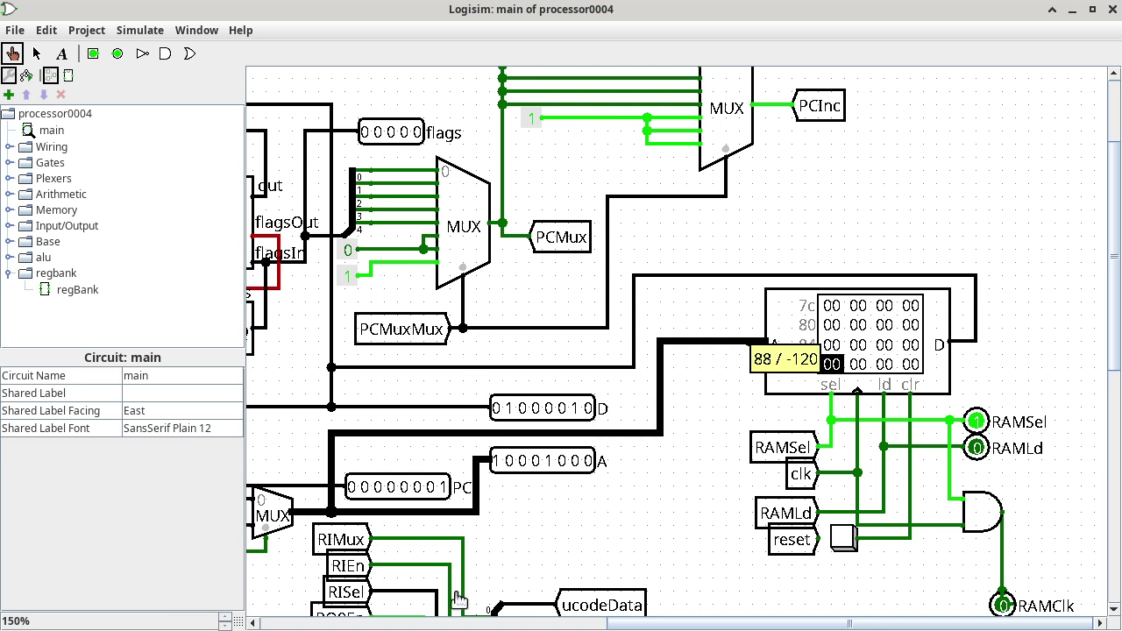
scroll(1075, 428, "down", 4)
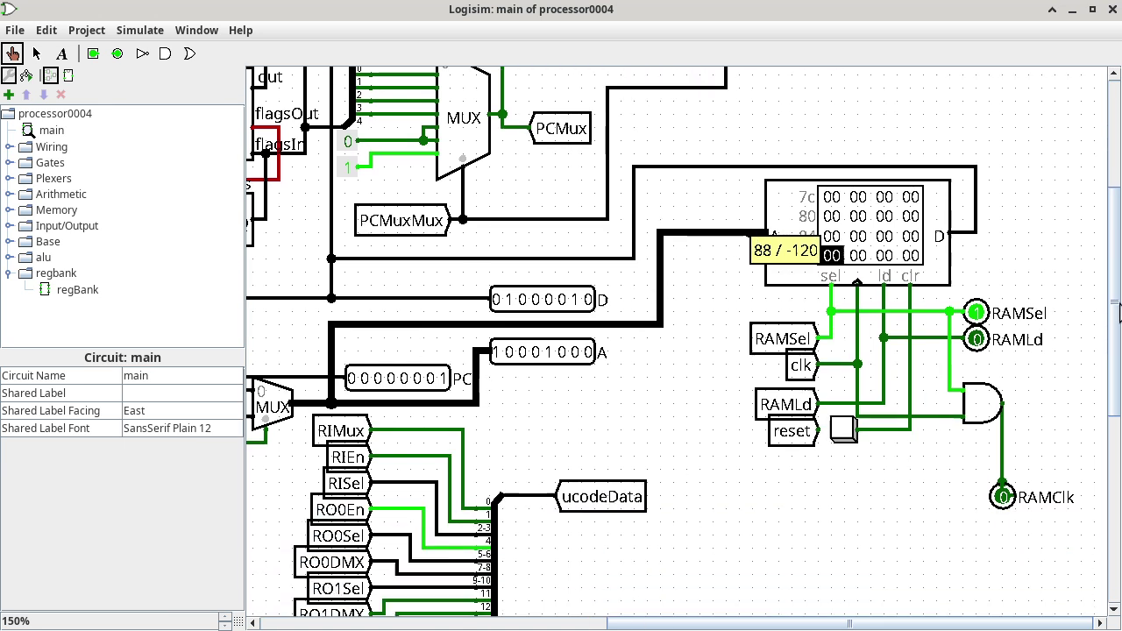
left_click_drag(1007, 623, 719, 624)
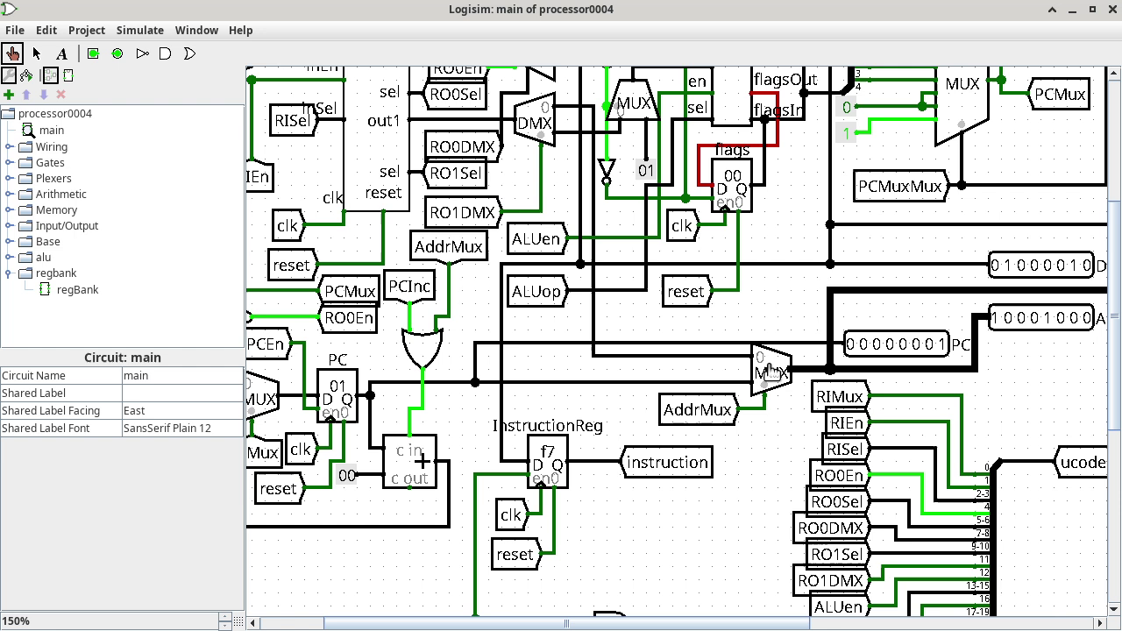
left_click(736, 360)
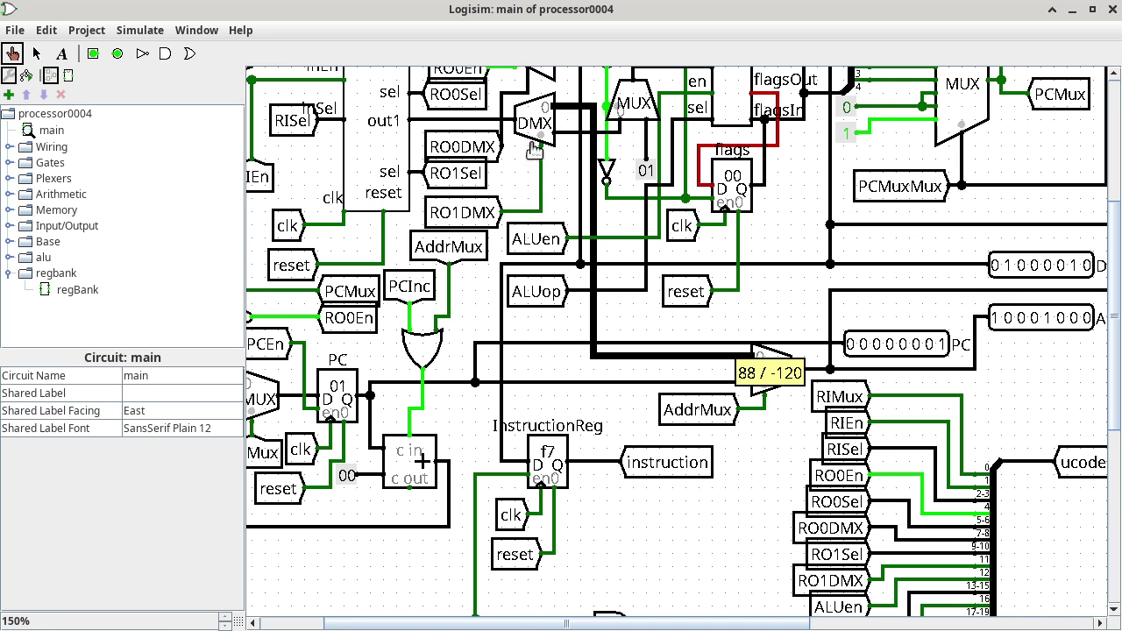
left_click(482, 121)
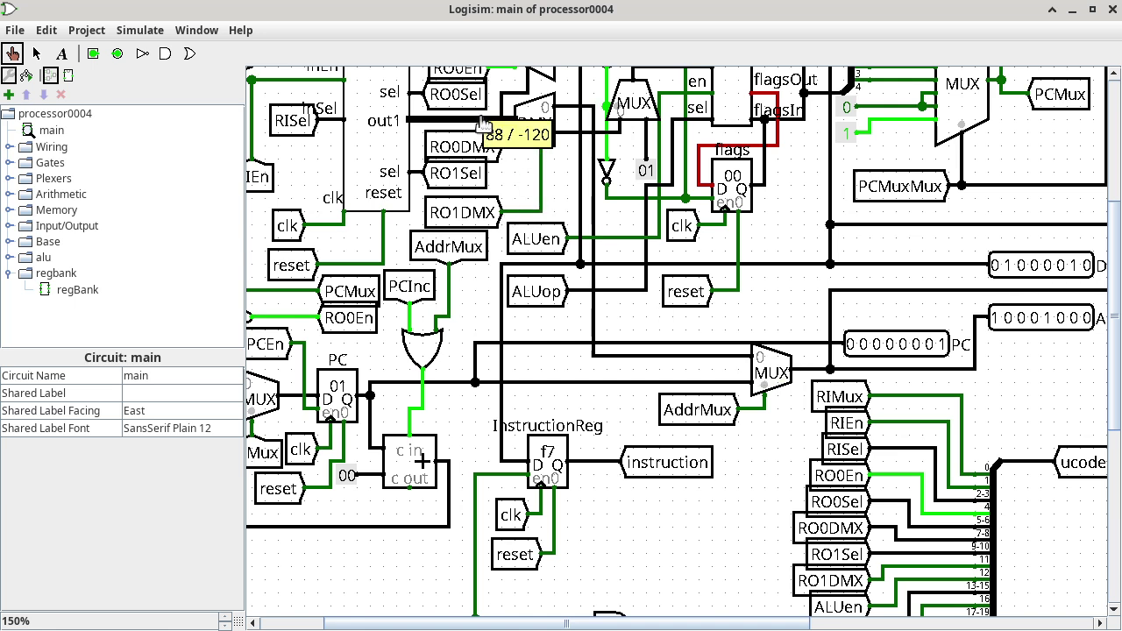
left_click(562, 107)
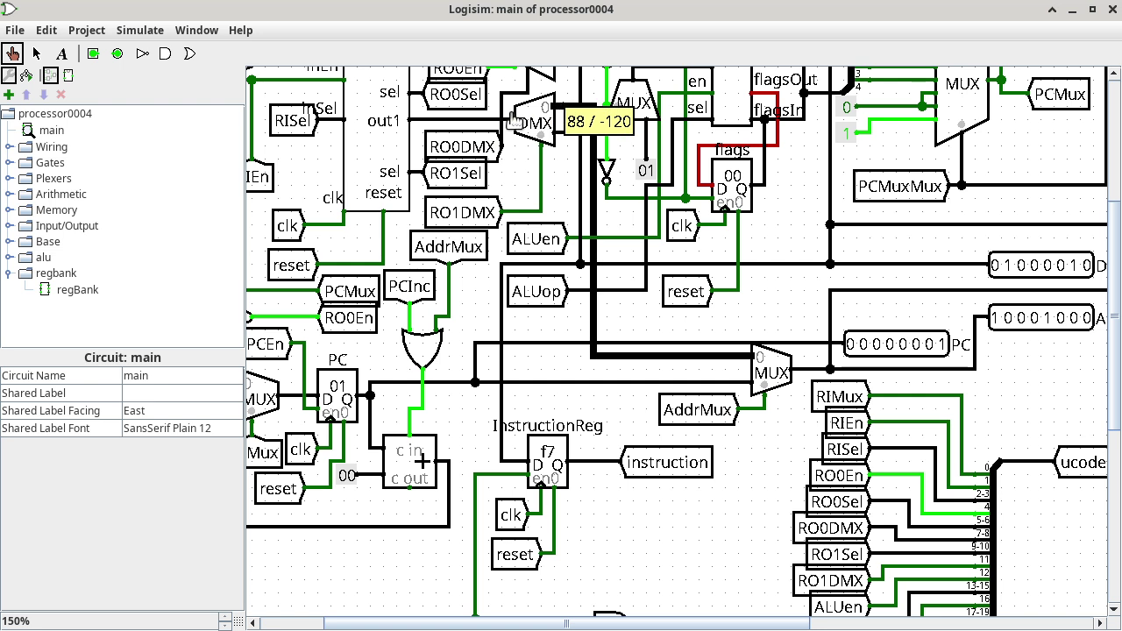
left_click(468, 120)
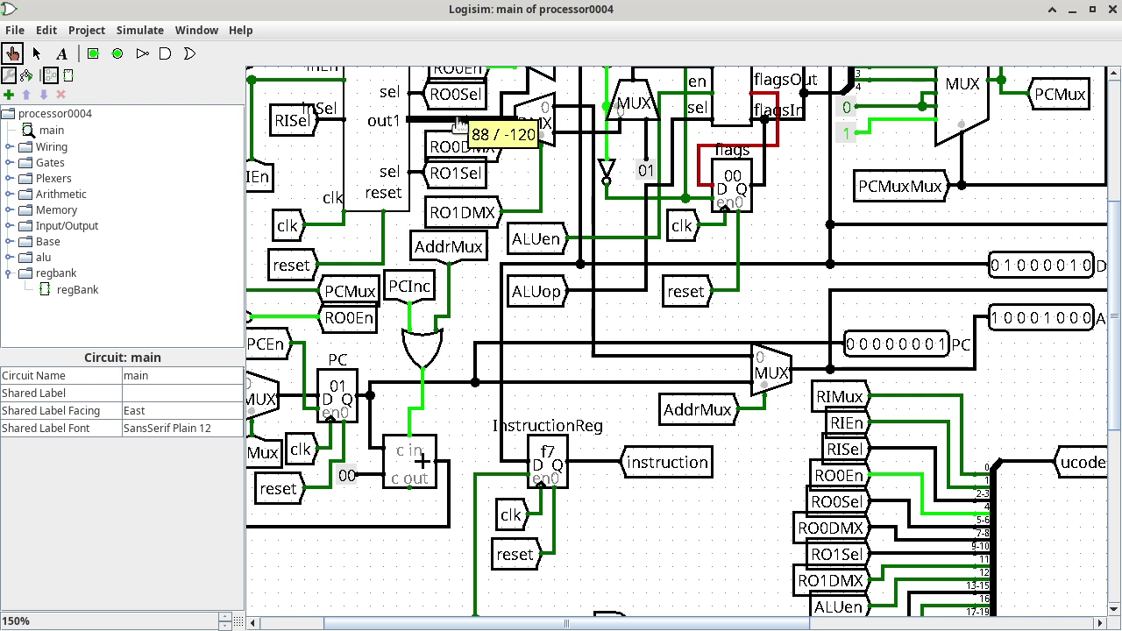
Step: Open the regBank subcircuit and trace which register feeds regOut1 through its multiplexer
right_click(365, 121)
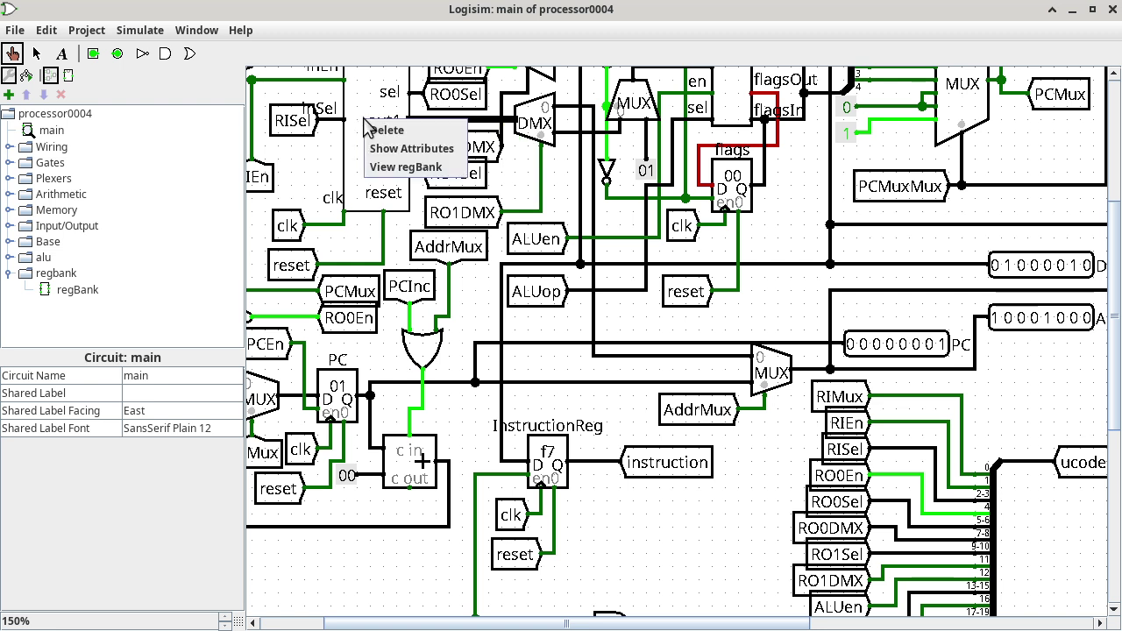
left_click(396, 167)
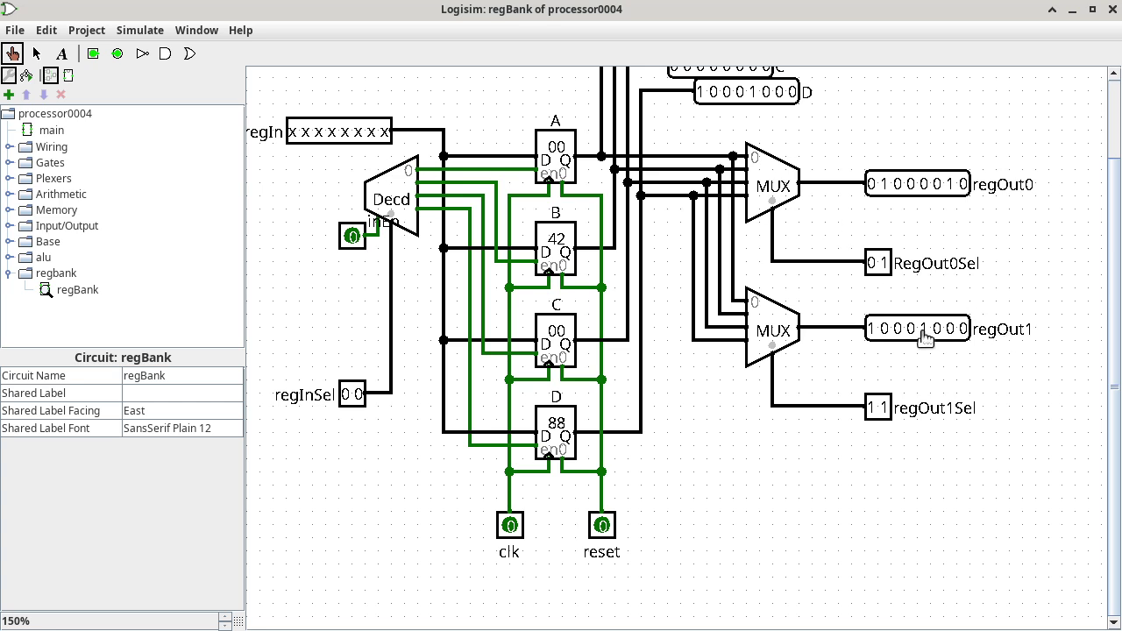
left_click(822, 330)
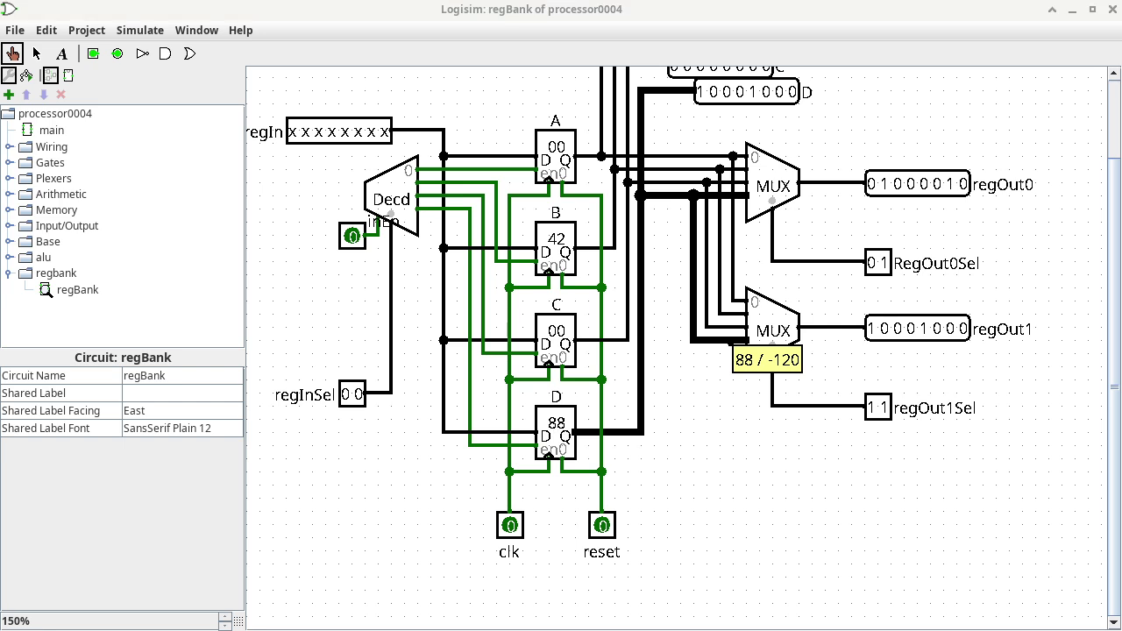
Step: In the Mousepad notes, add the indented lines "D.Q connects to RAM.A" and "*D" under the RAM.A question
key("alt+Tab")
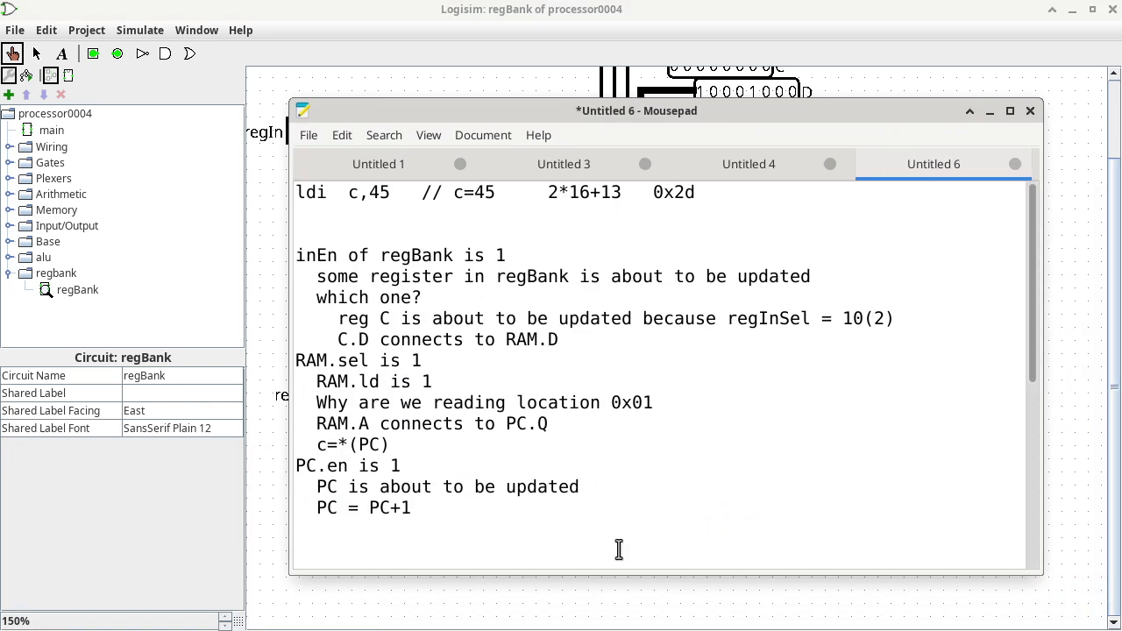
scroll(618, 550, "down", 10)
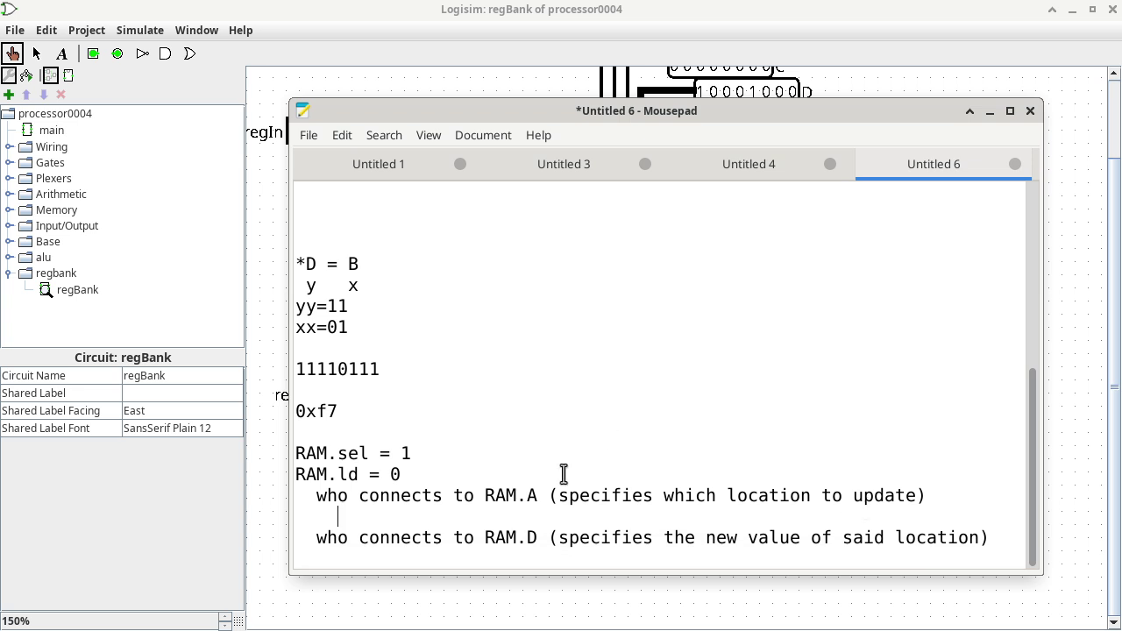
type("D.Q conne")
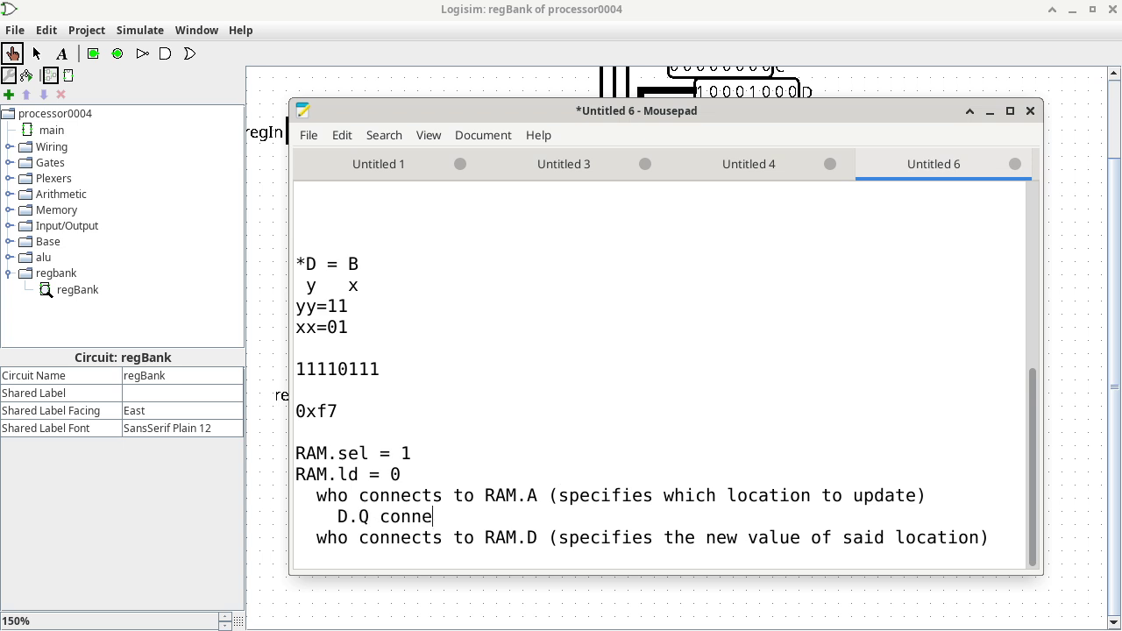
type("cts to RAM.A")
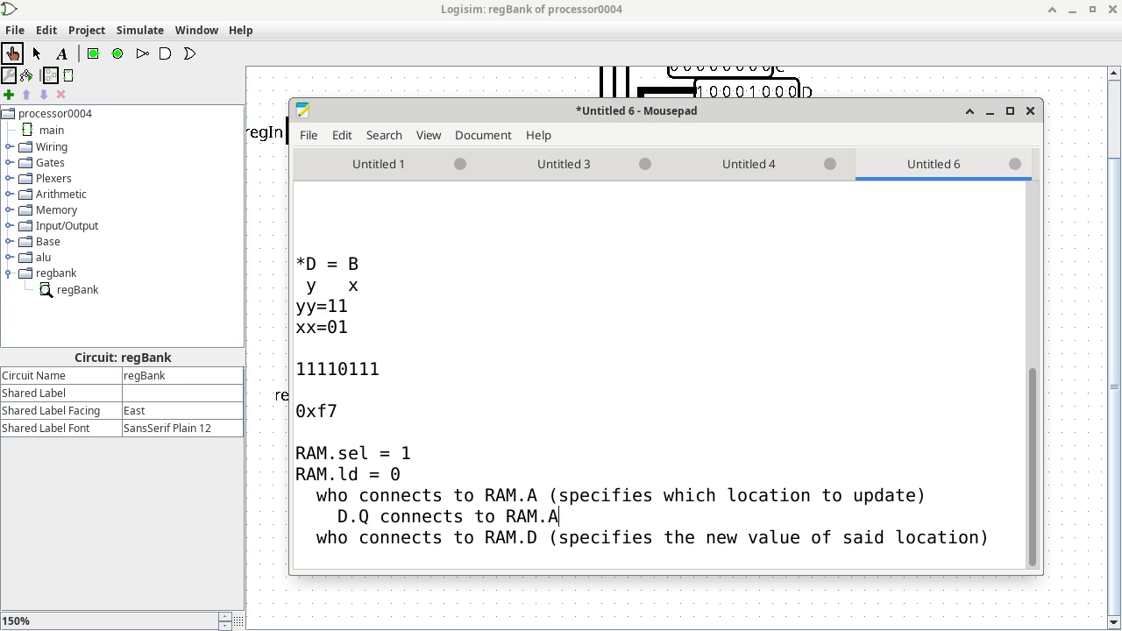
key("Return")
type("(")
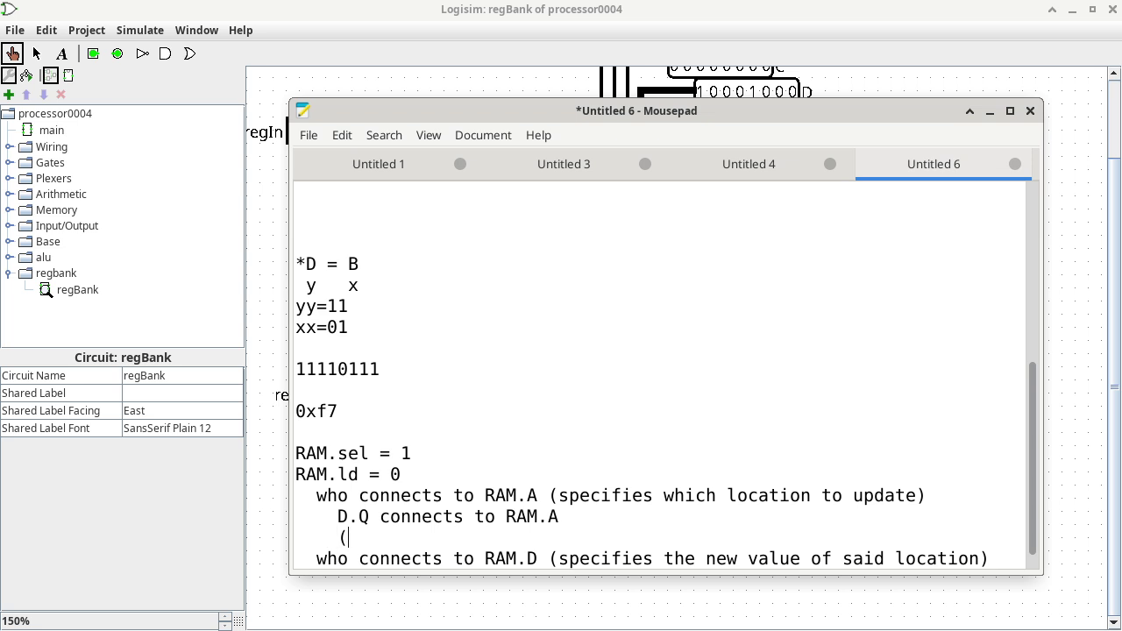
key("BackSpace")
type("*D")
Step: Move the notes window out of the way and reopen the main circuit in Logisim to view the RAM's address input
left_click(860, 34)
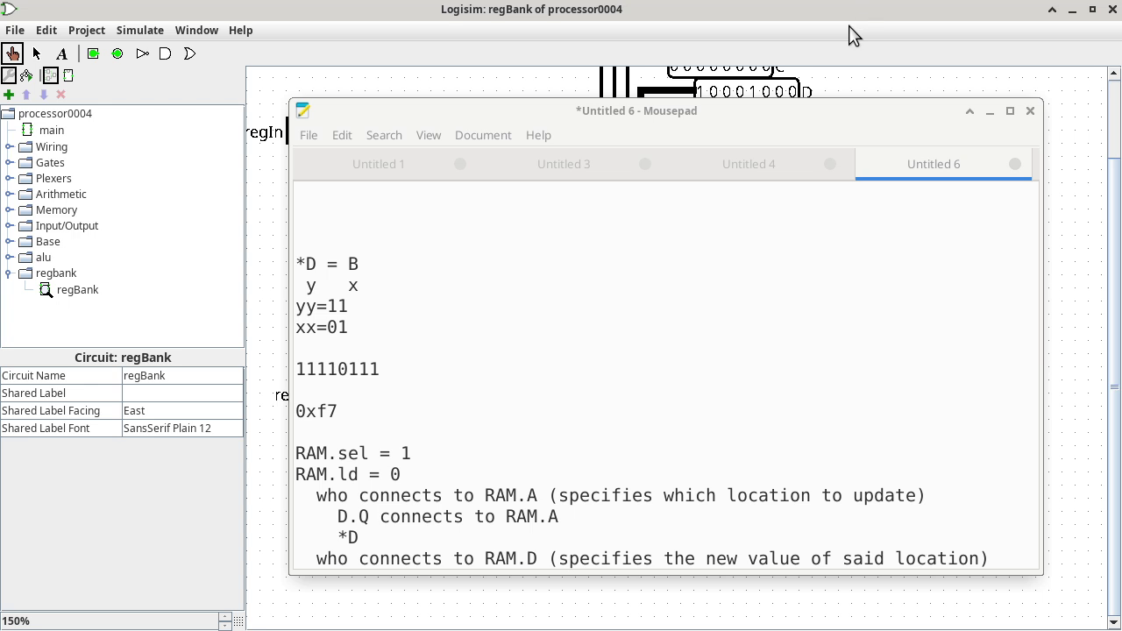
left_click_drag(804, 111, 4, 627)
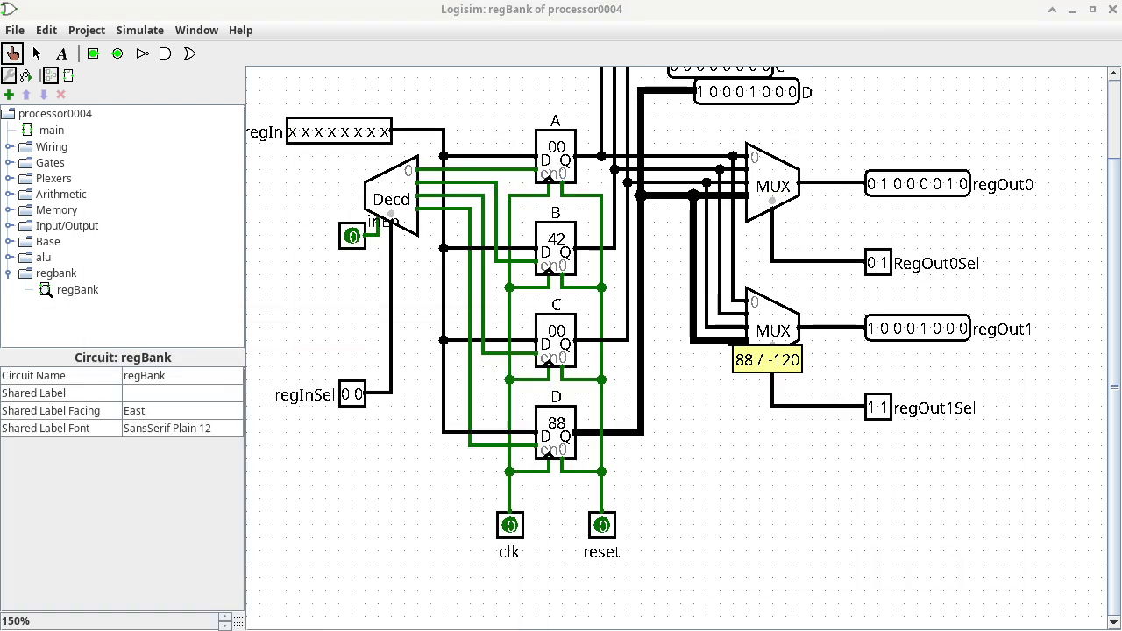
left_click(554, 10)
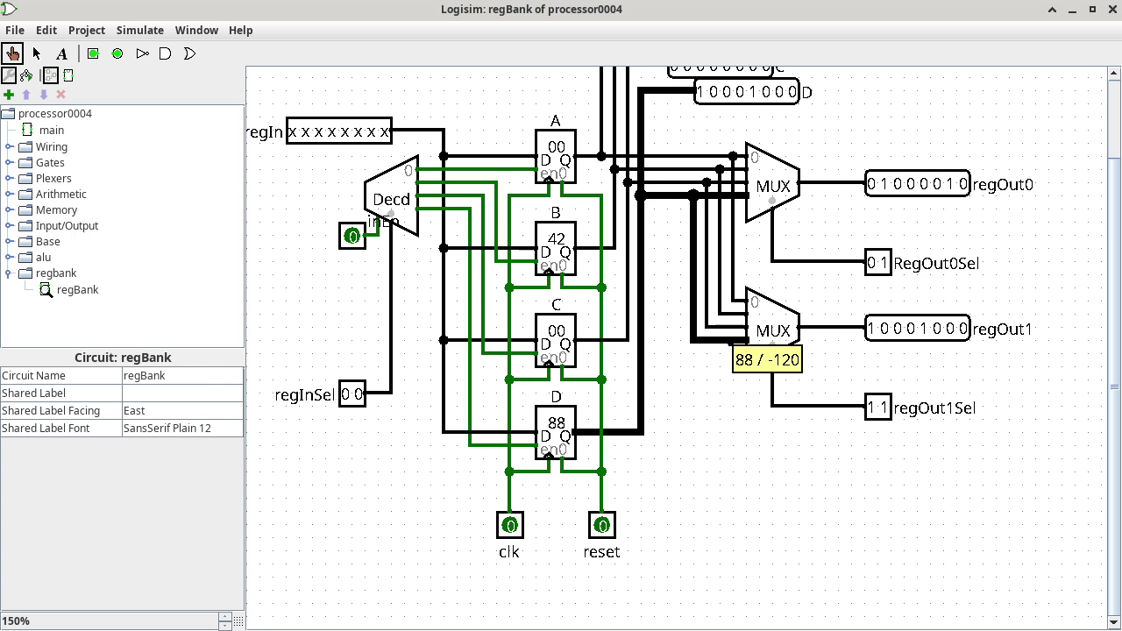
double_click(54, 131)
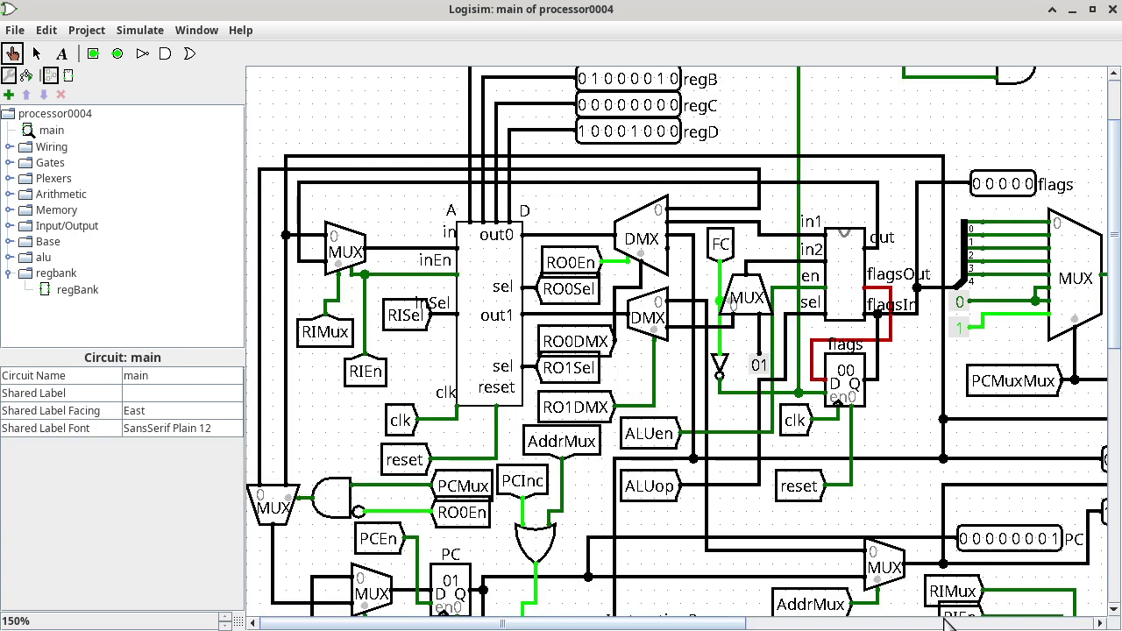
left_click(954, 624)
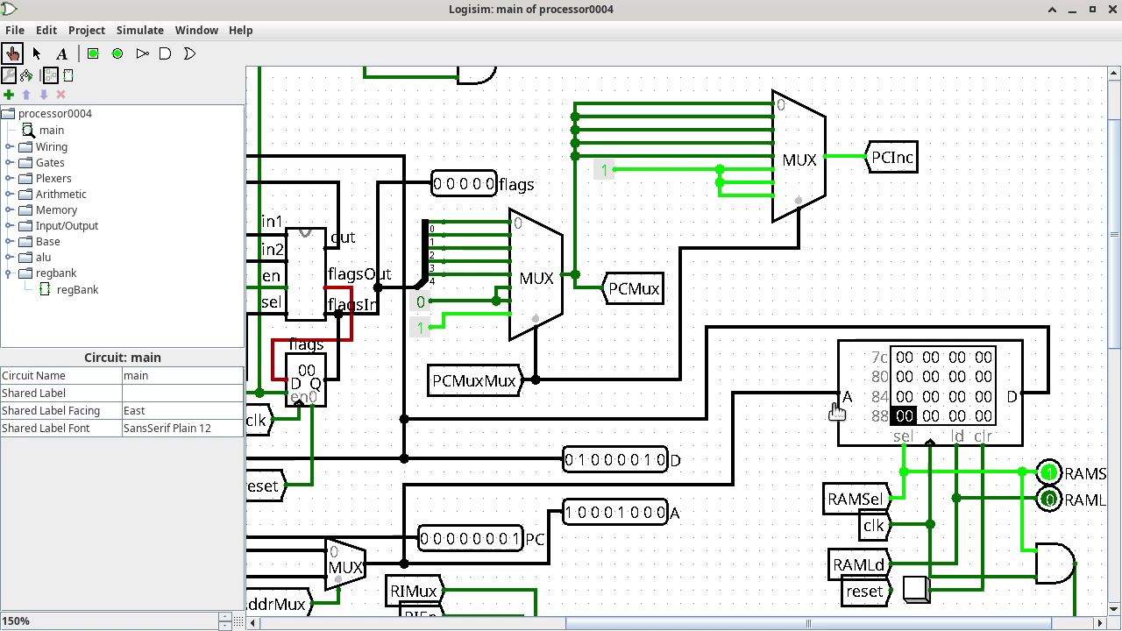
Step: Switch back to the Mousepad notes and highlight the asterisk in the "*D" line under the RAM.A question
key("alt+Tab")
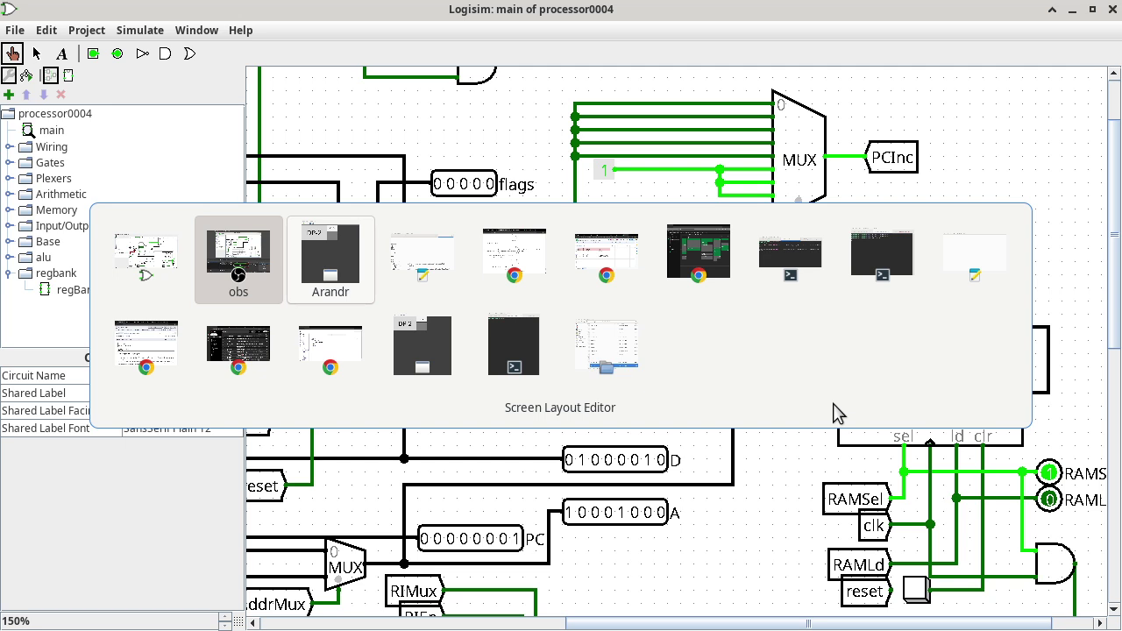
key("alt+Tab")
key("alt+Tab")
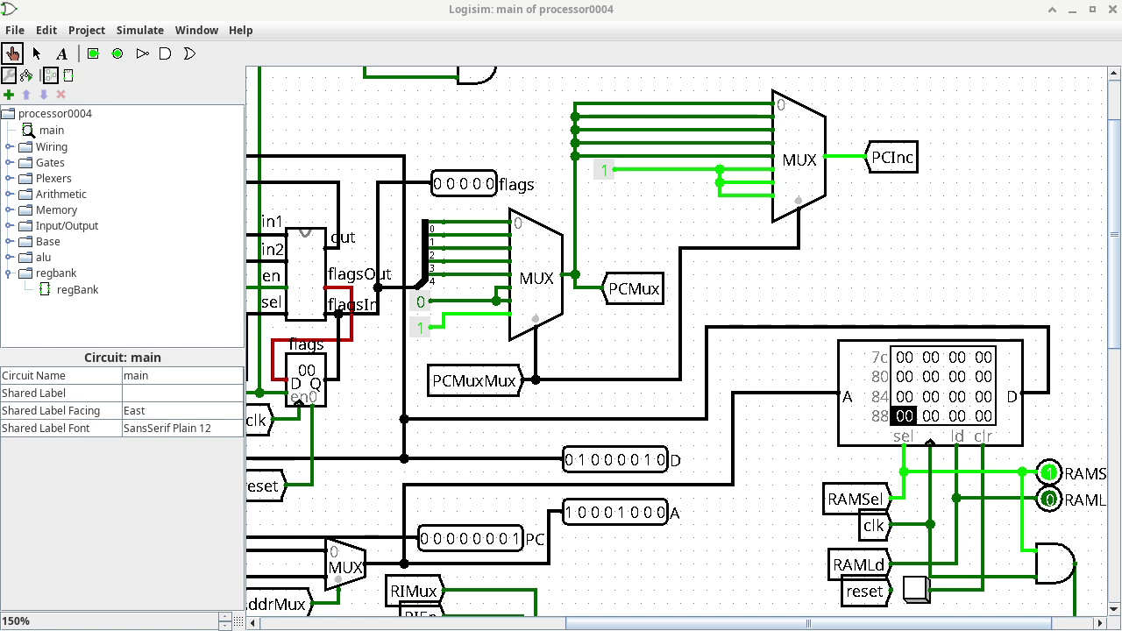
key("alt+Tab")
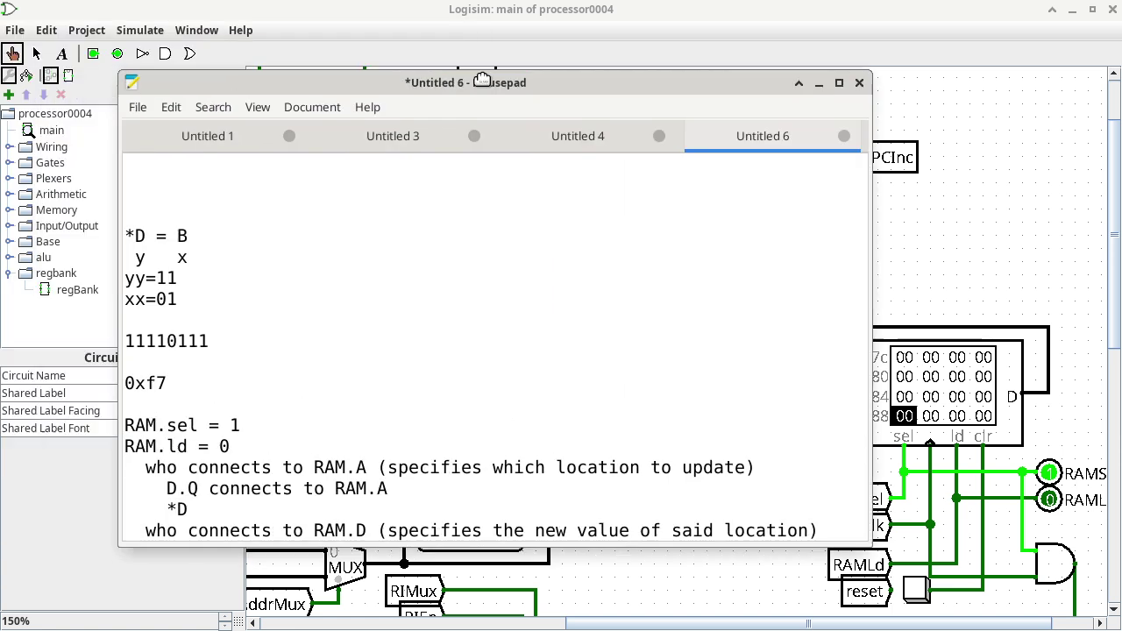
left_click(292, 494)
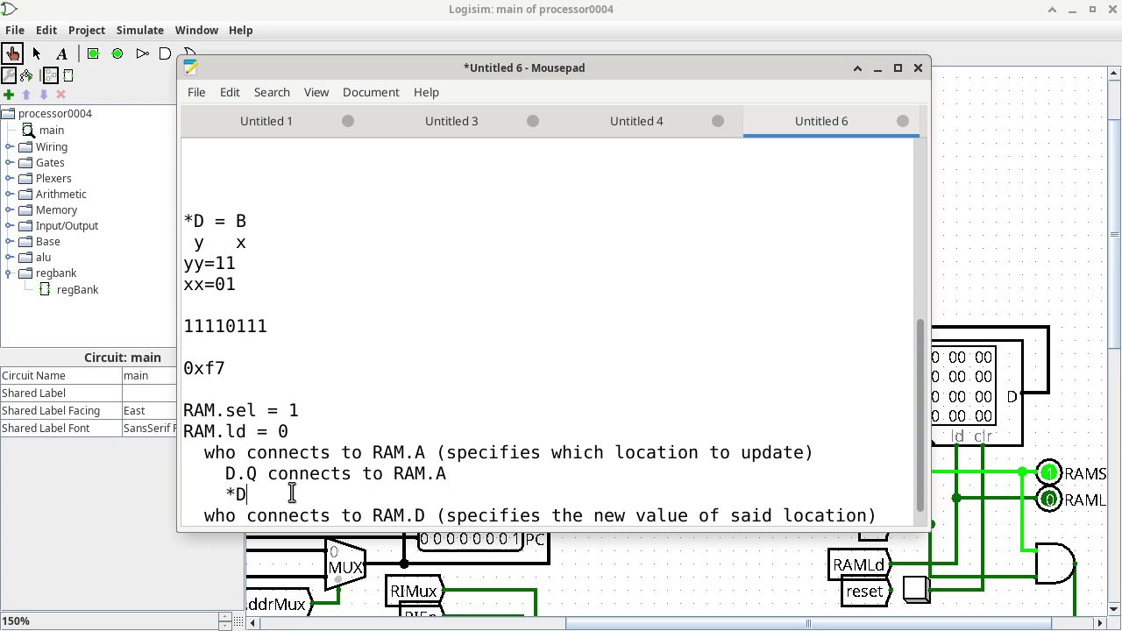
key("Left")
key("shift+Left")
scroll(537, 434, "down", 1)
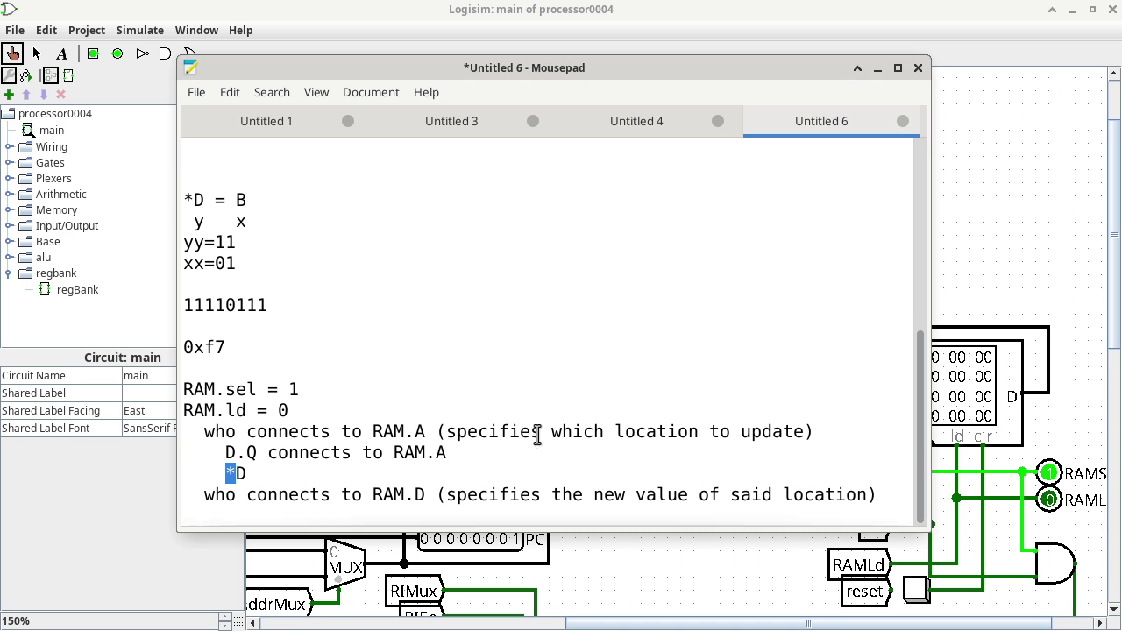
Step: From the RAM.D question, switch to Logisim and trace RAM.D's wire to the out0 DMX, then highlight the out1 DMX's address wire
left_click(416, 495)
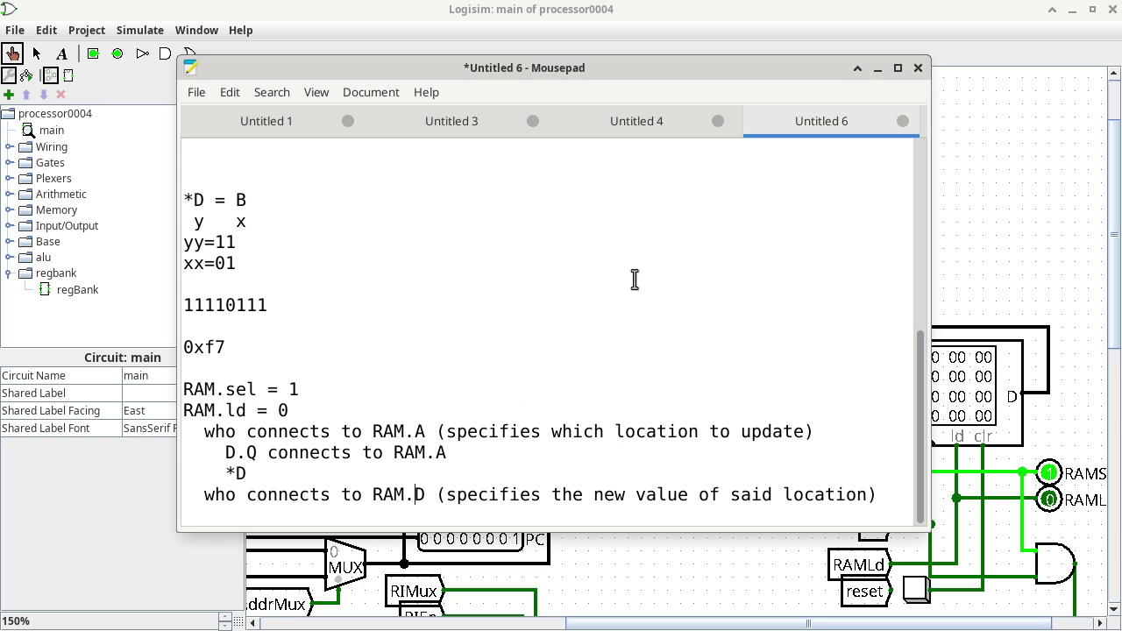
left_click_drag(799, 77, 773, 91)
key("alt+Tab")
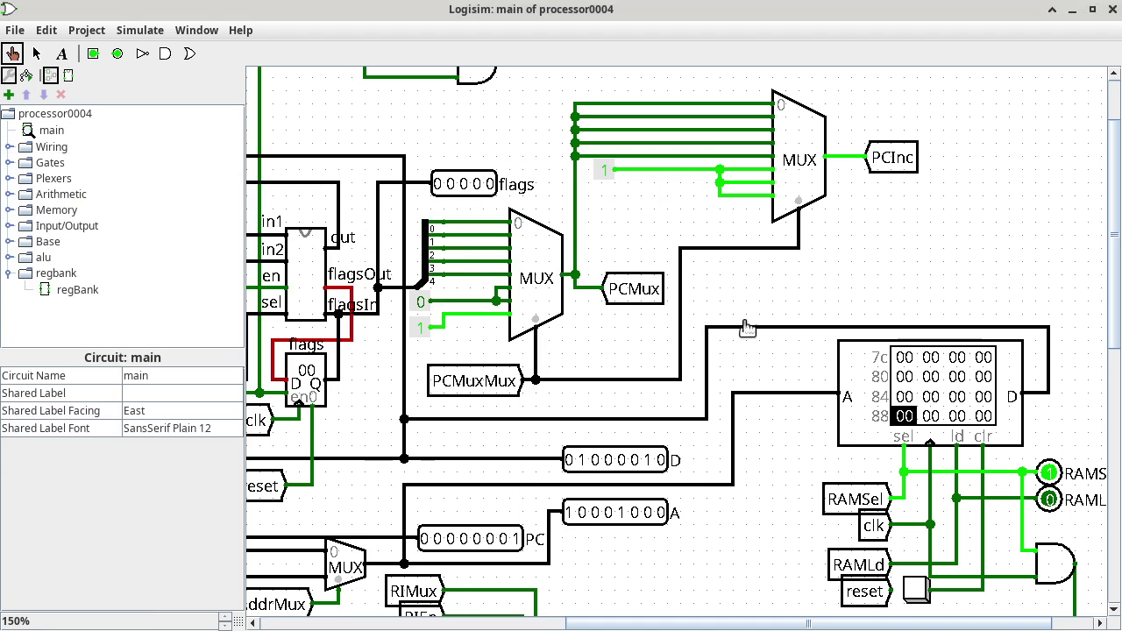
left_click(1053, 393)
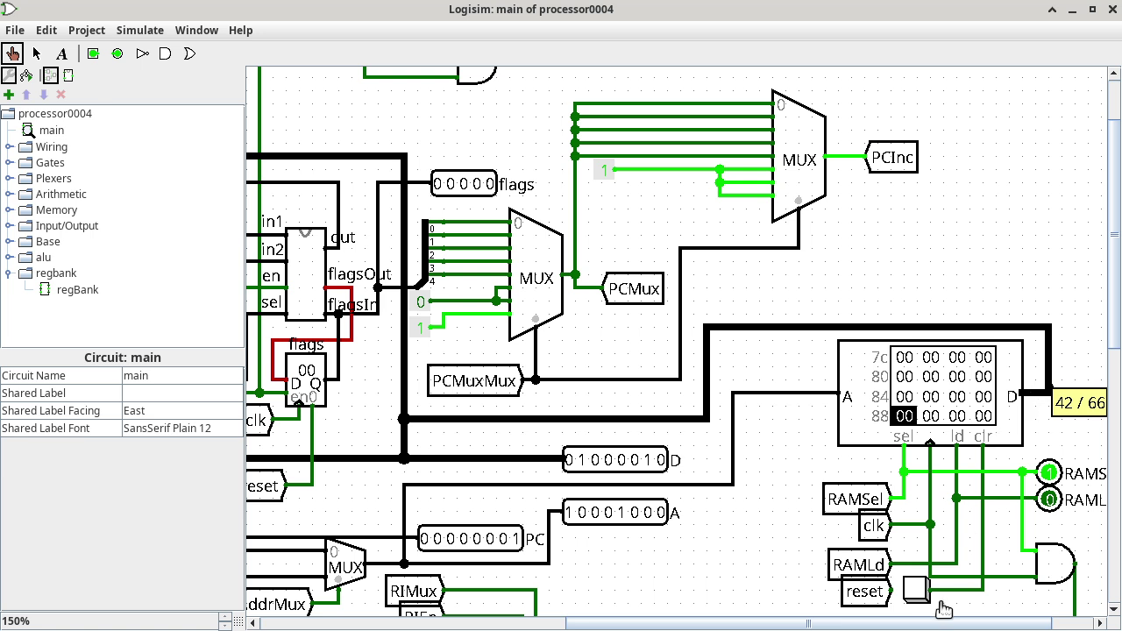
left_click_drag(953, 623, 774, 626)
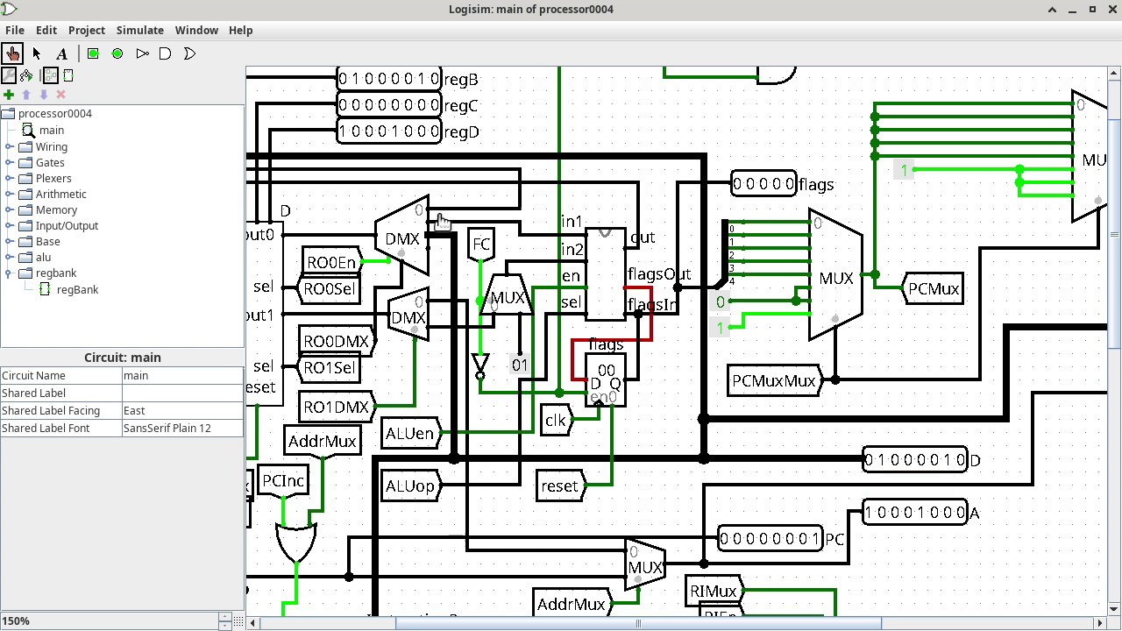
scroll(419, 407, "down", 2)
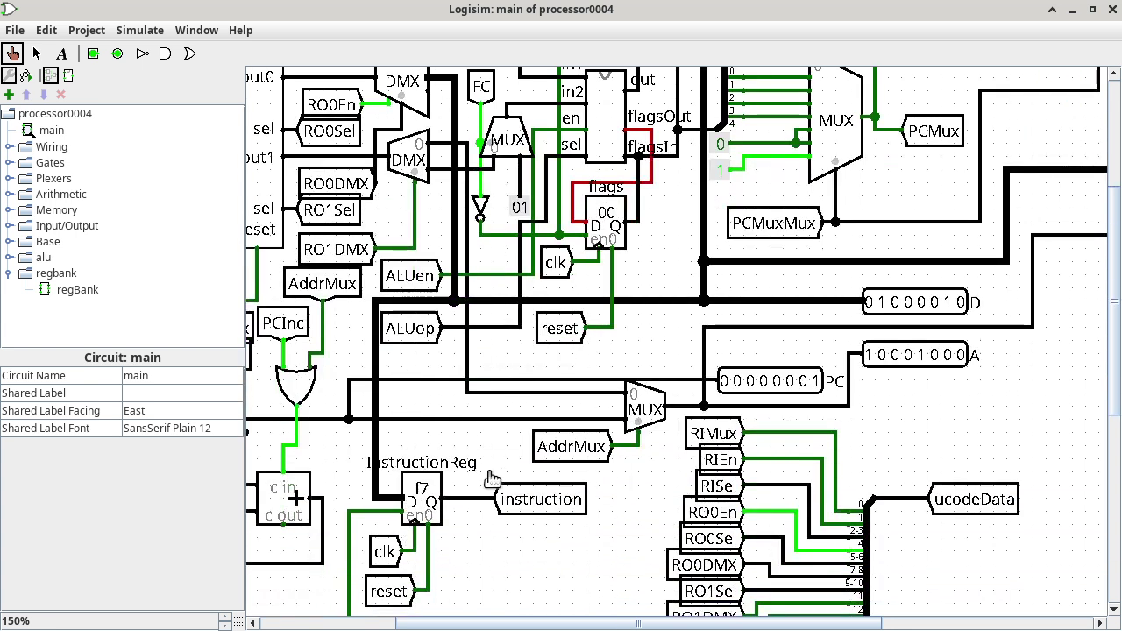
scroll(492, 479, "up", 2)
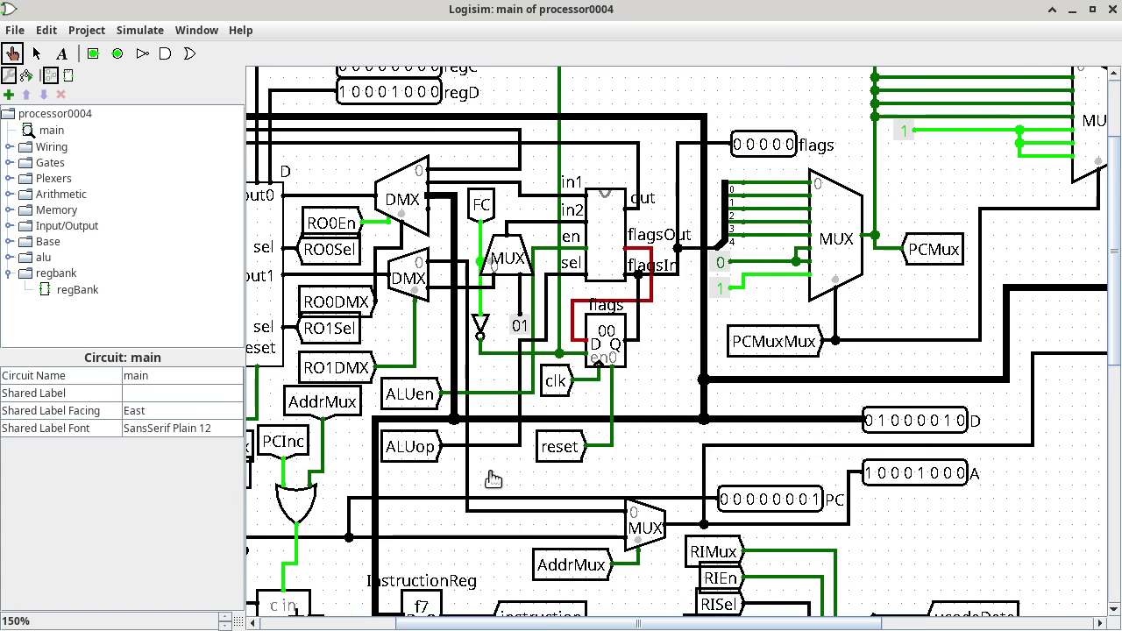
left_click(468, 274)
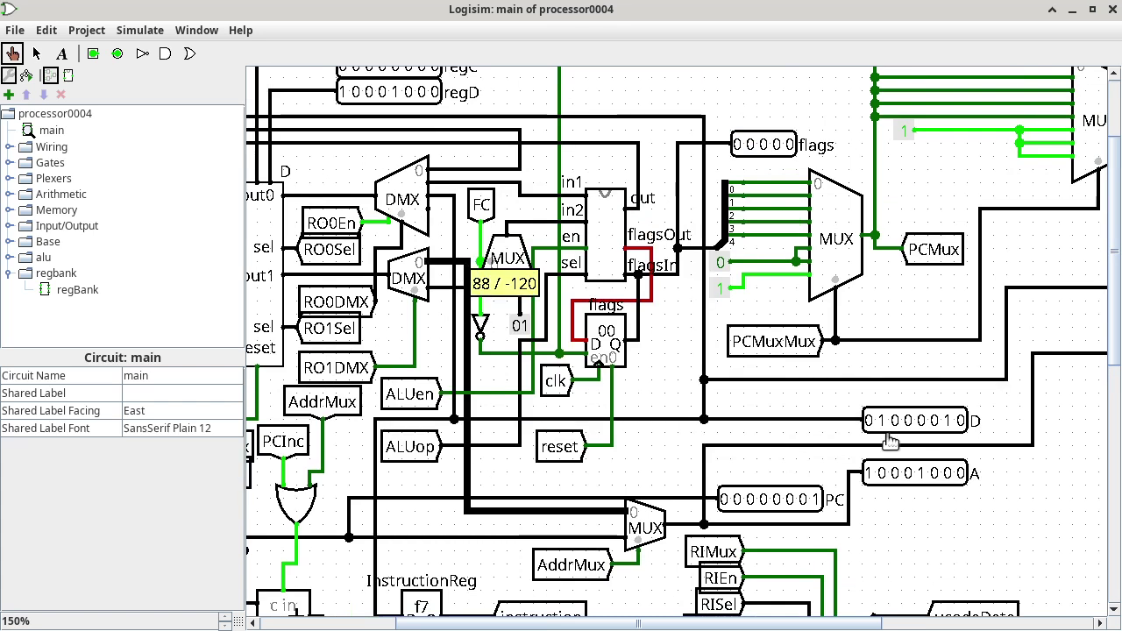
Step: Trace the RAM data wire in the main circuit through the upper DMX and its select line back to the register bank's out0
left_click_drag(839, 624, 704, 624)
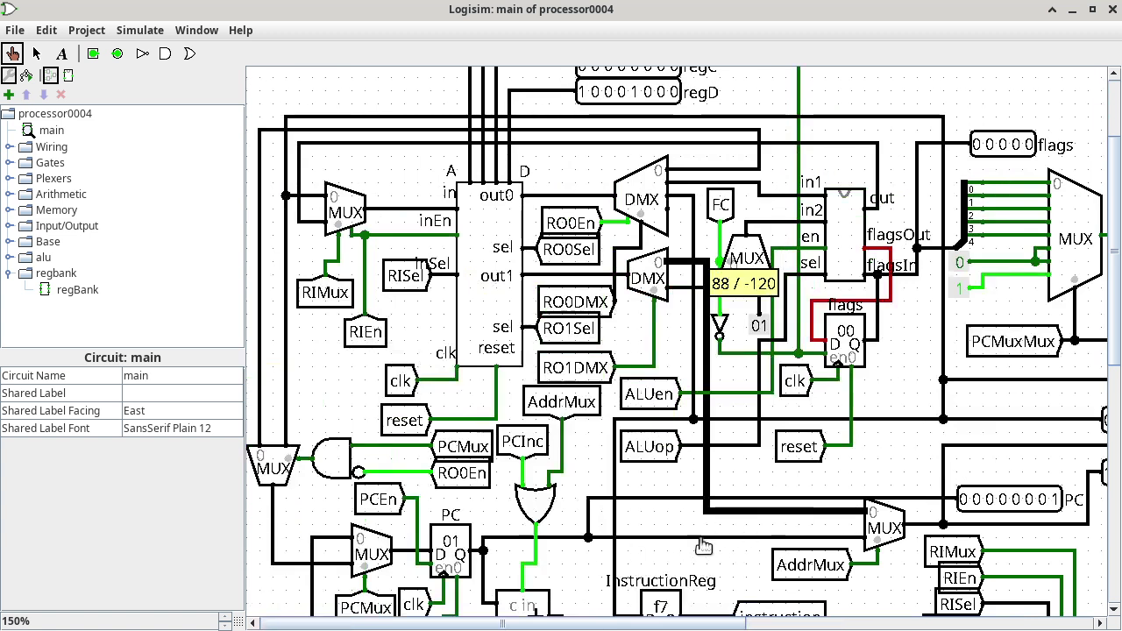
left_click(288, 384)
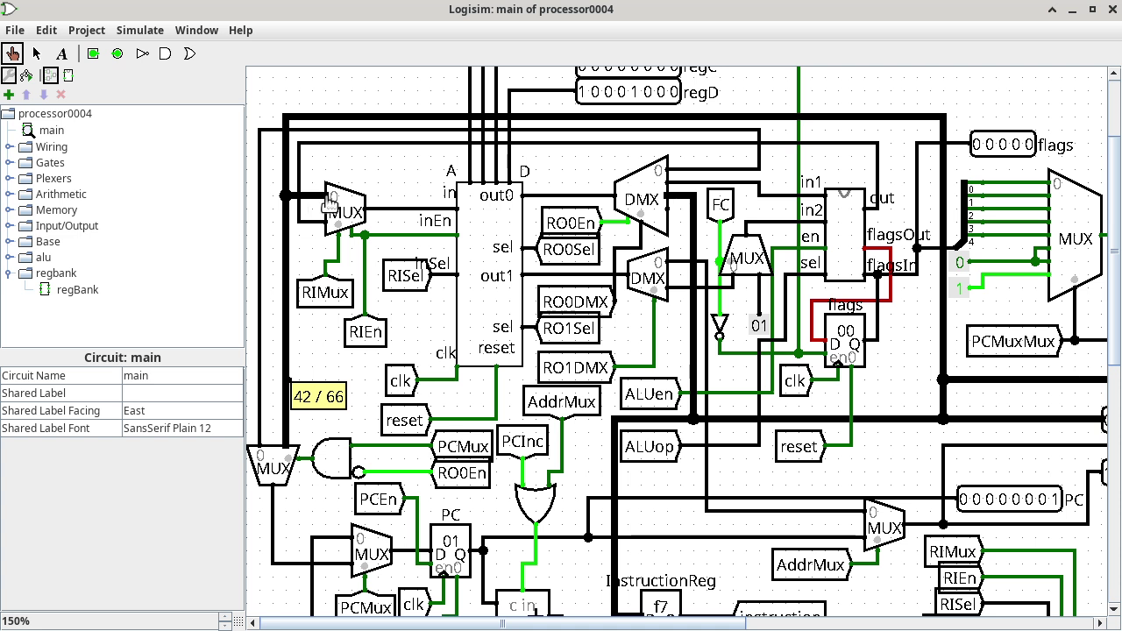
scroll(1052, 167, "down", 1)
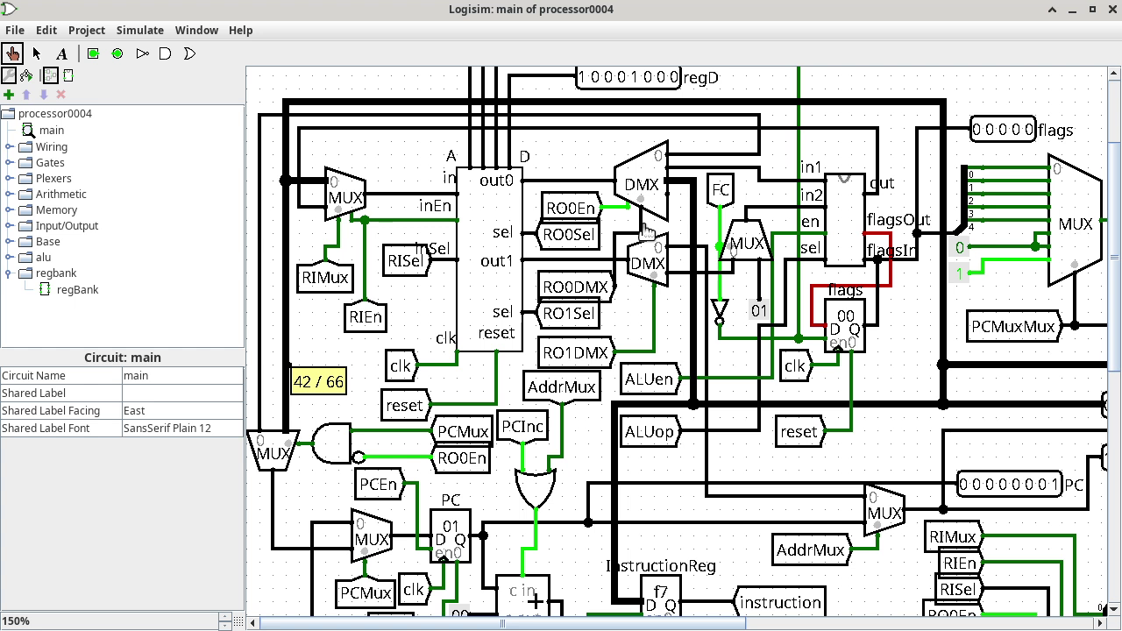
left_click(643, 228)
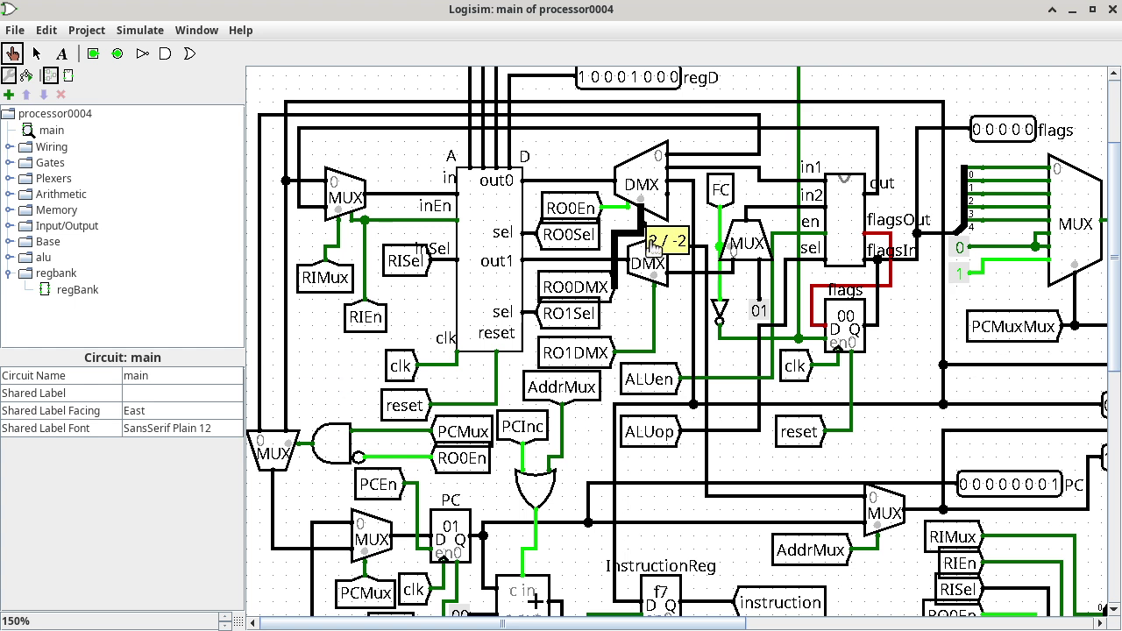
left_click(570, 181)
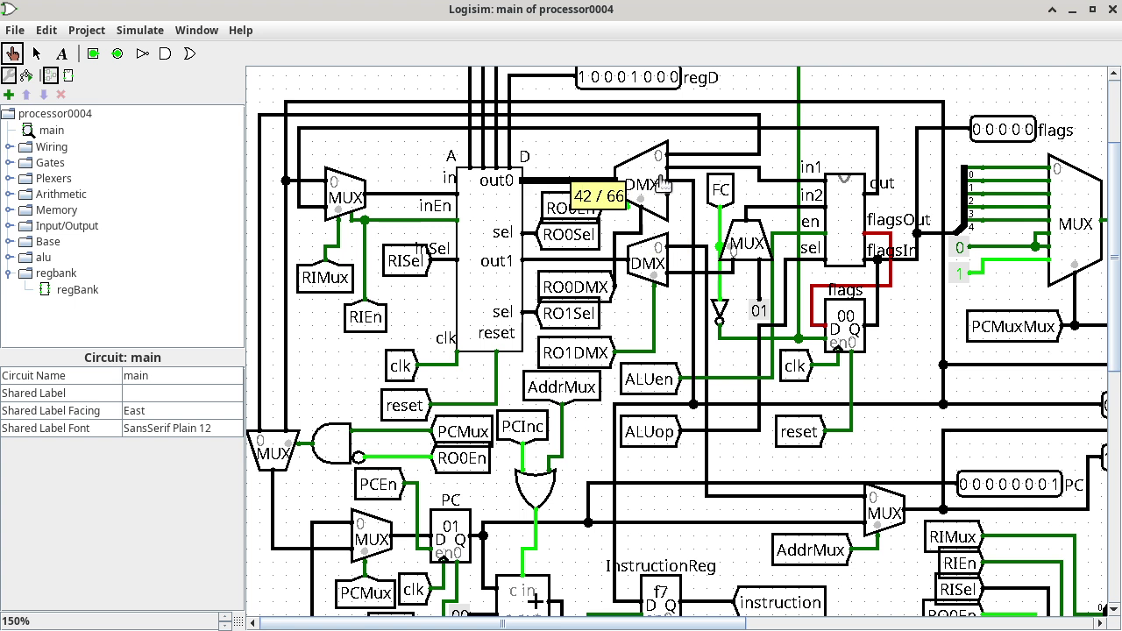
left_click(690, 187)
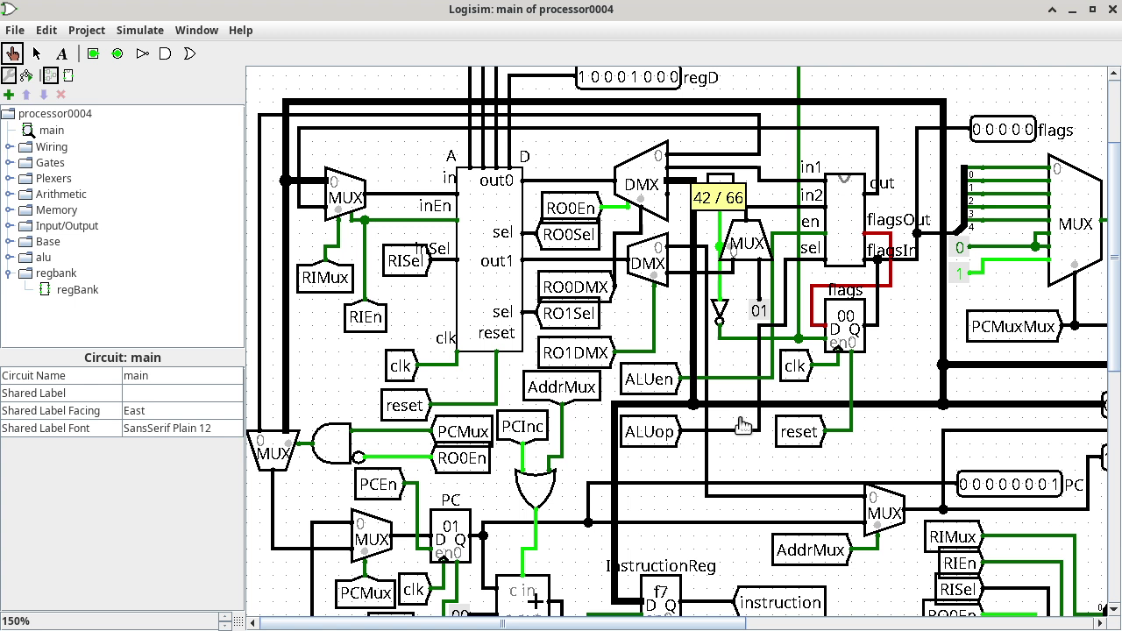
left_click(592, 182)
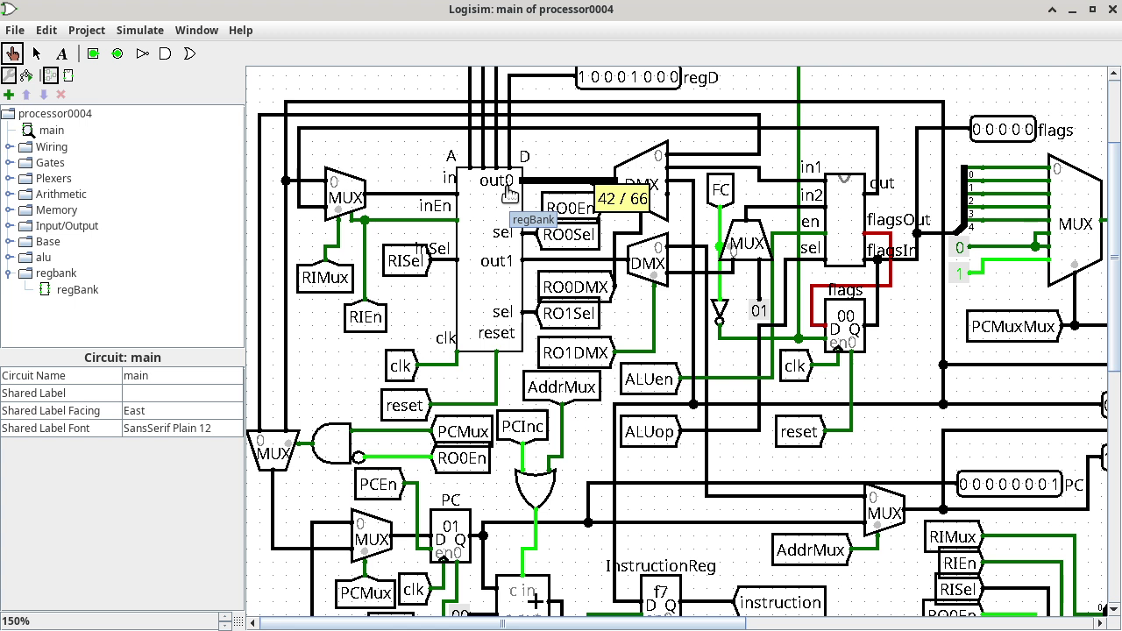
Step: Open the regBank subcircuit and trace regOut0 through its MUX back to the Q output of register B
right_click(489, 245)
left_click(515, 286)
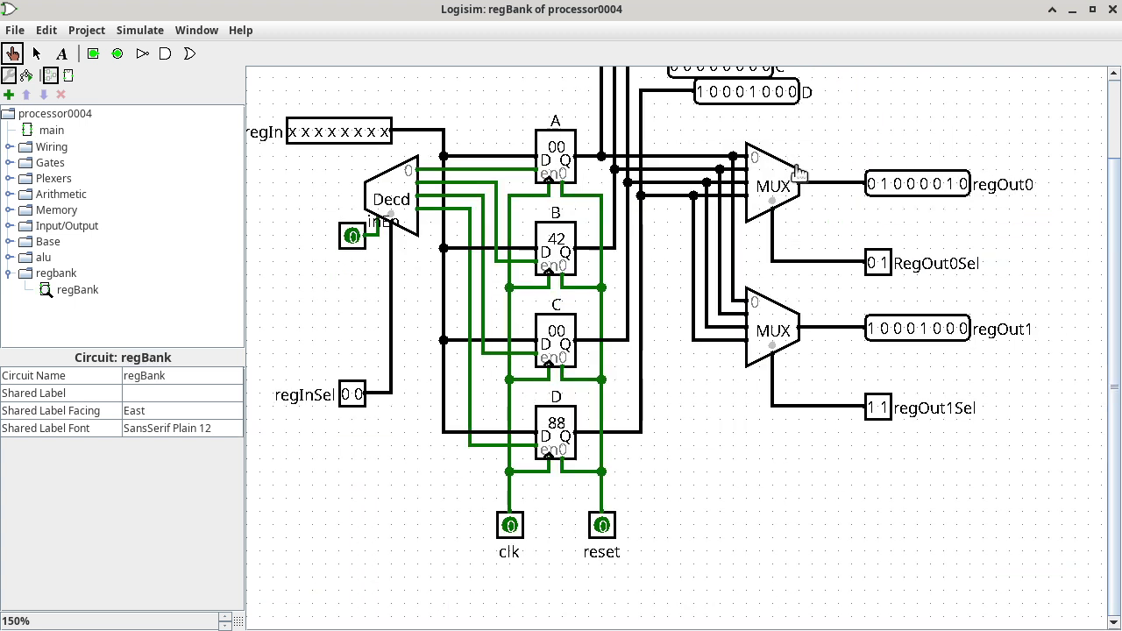
left_click(843, 184)
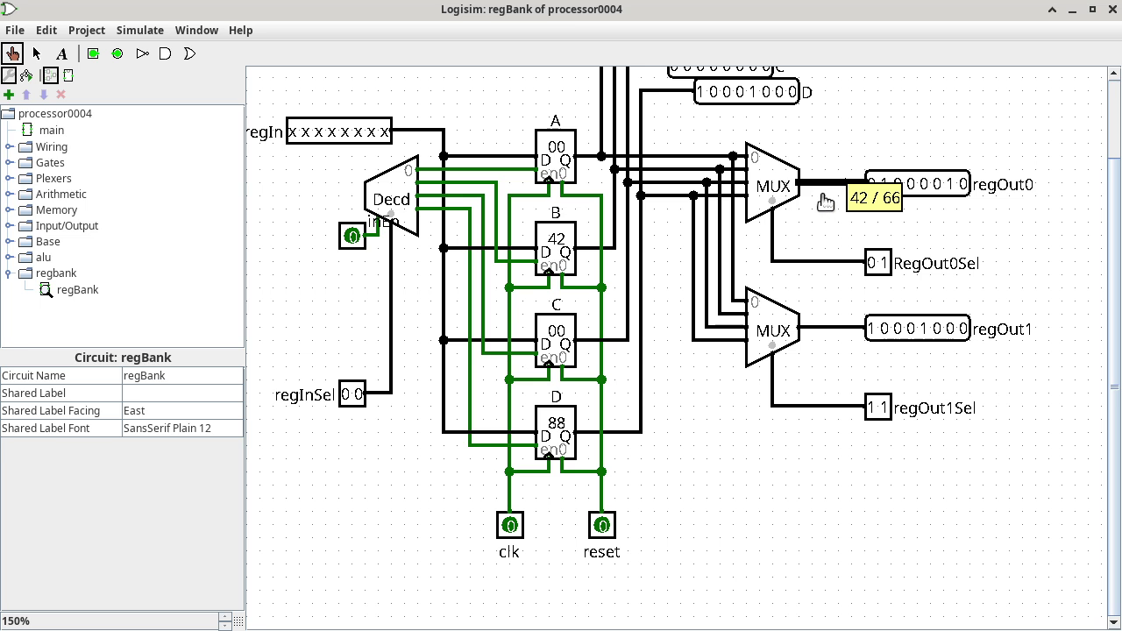
left_click(695, 172)
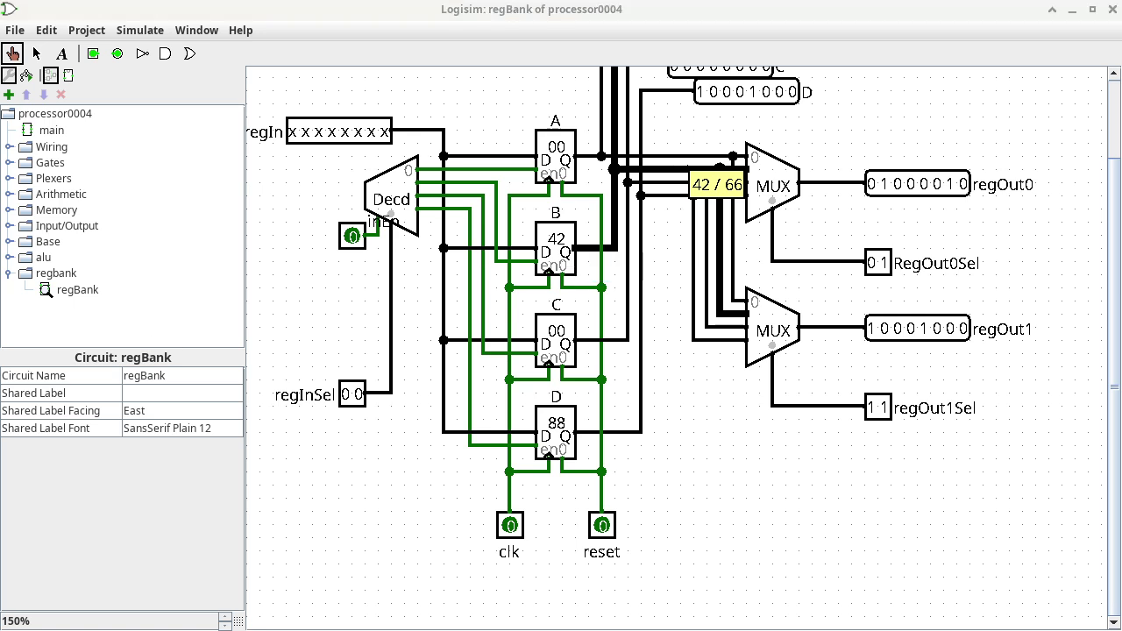
Step: In the Mousepad notes, add the indented line "B.Q connects to RAM.D" under the RAM.D question, followed by an unindented "*D = B"
key("alt+Tab")
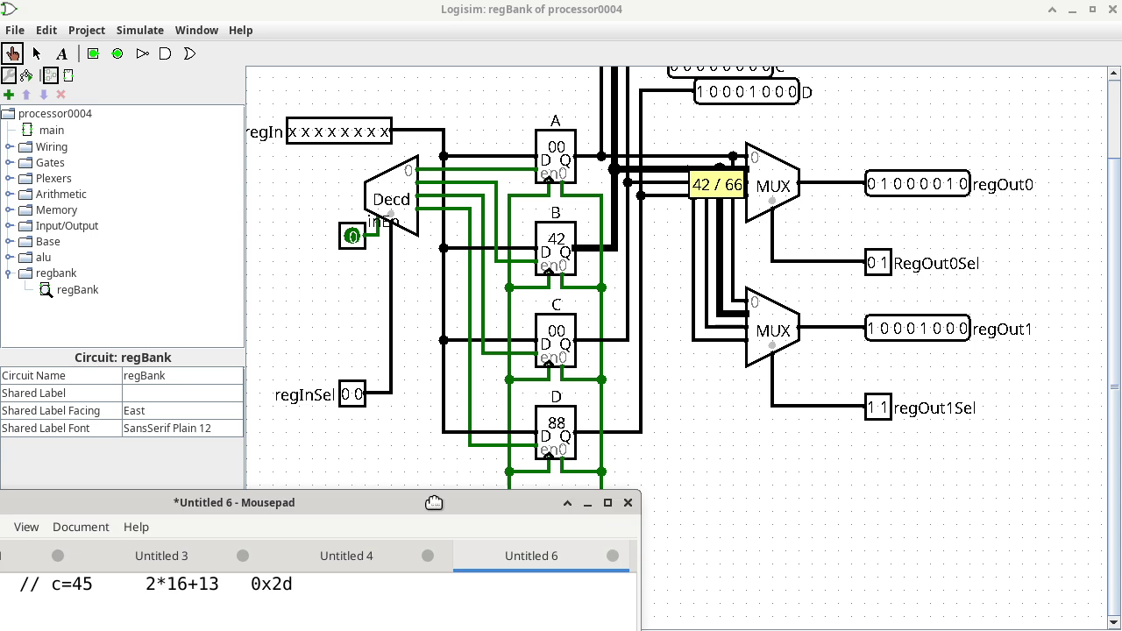
left_click_drag(362, 502, 657, 99)
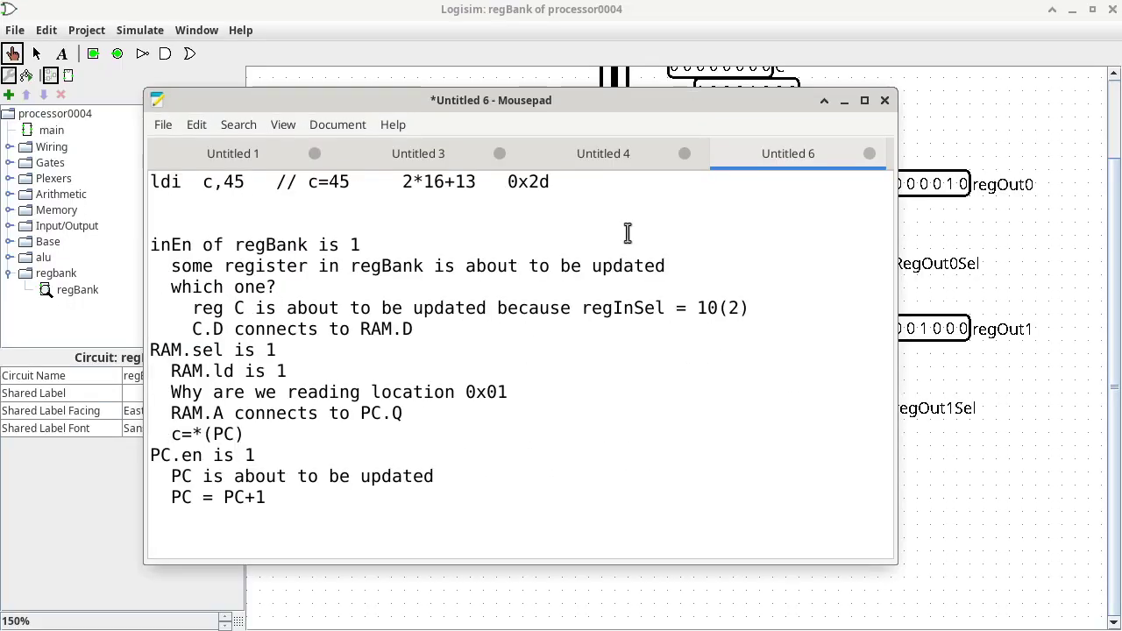
scroll(274, 481, "down", 5)
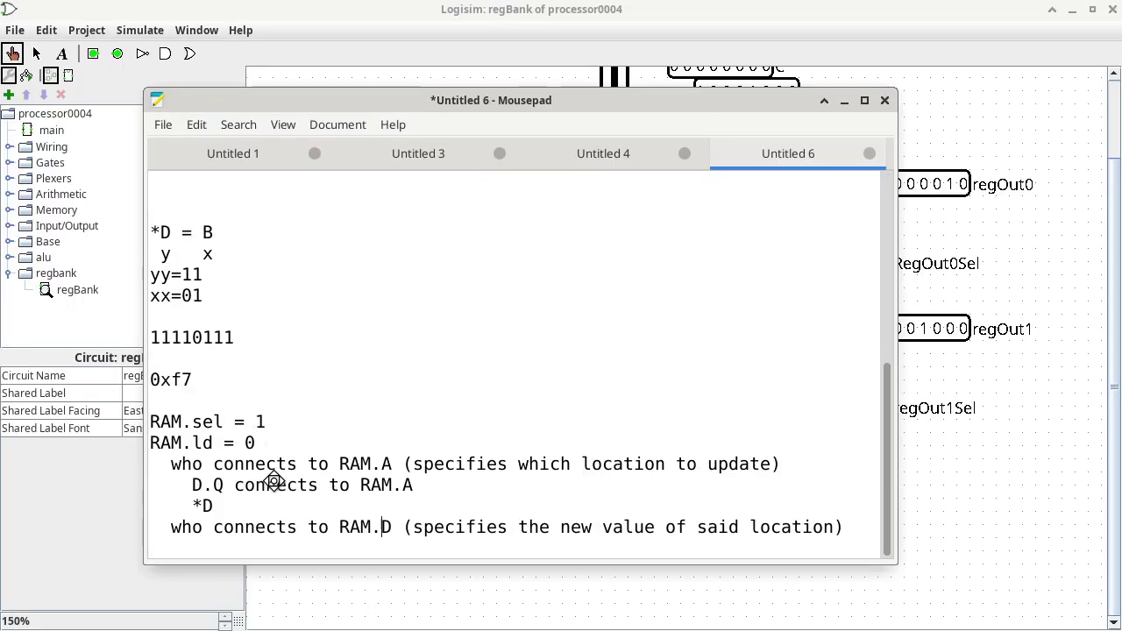
left_click(846, 527)
key("Return")
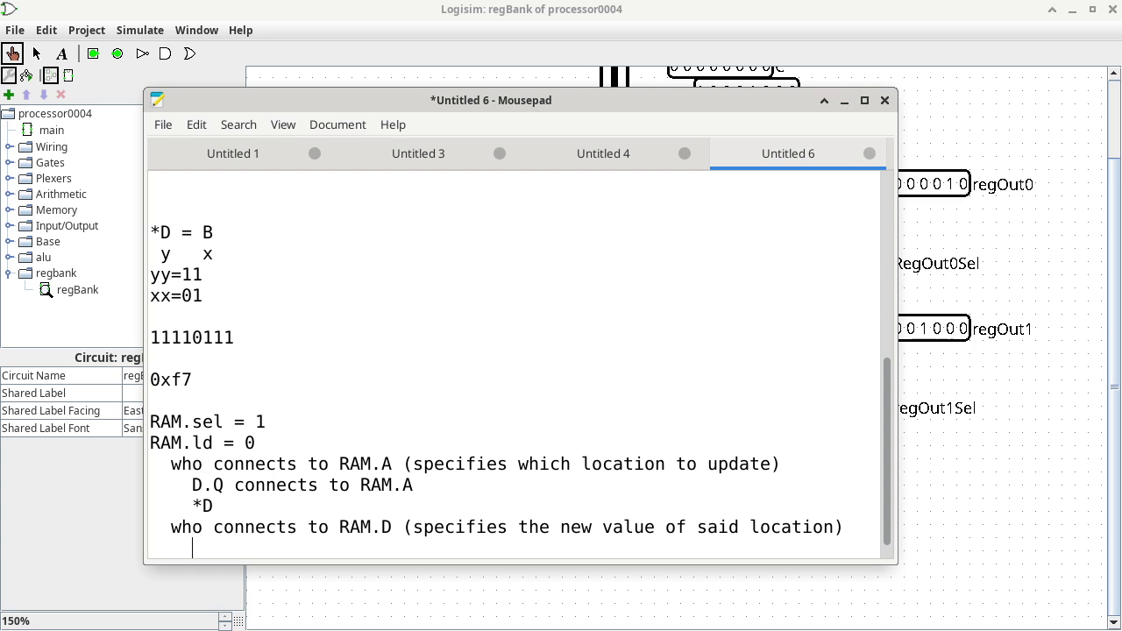
type("B.Q connects to R")
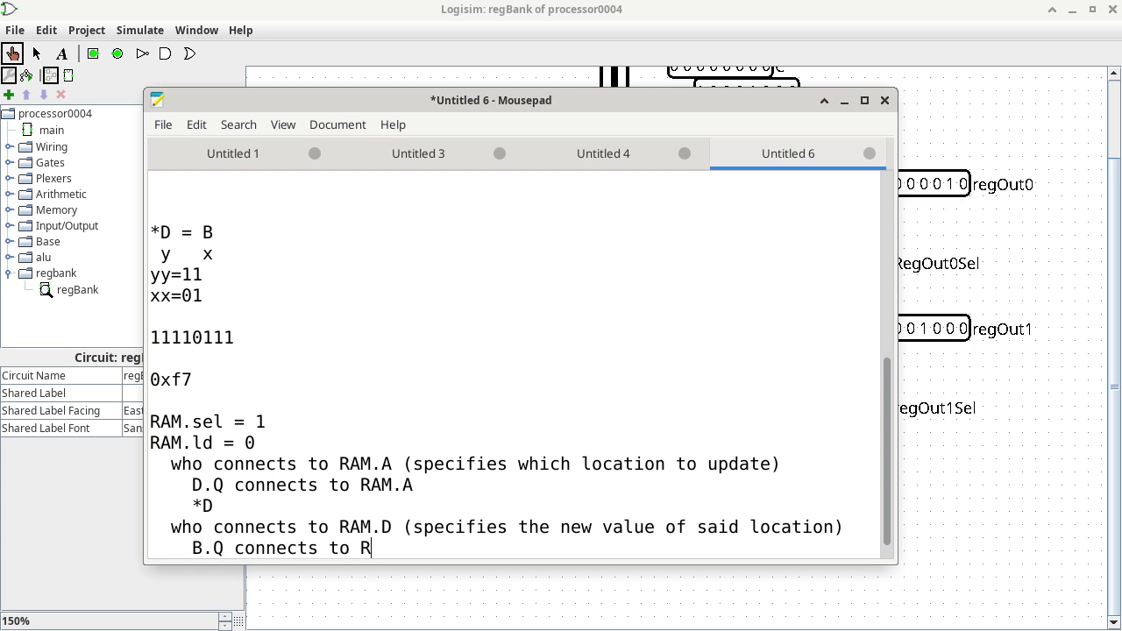
type("AM.D")
key("Return")
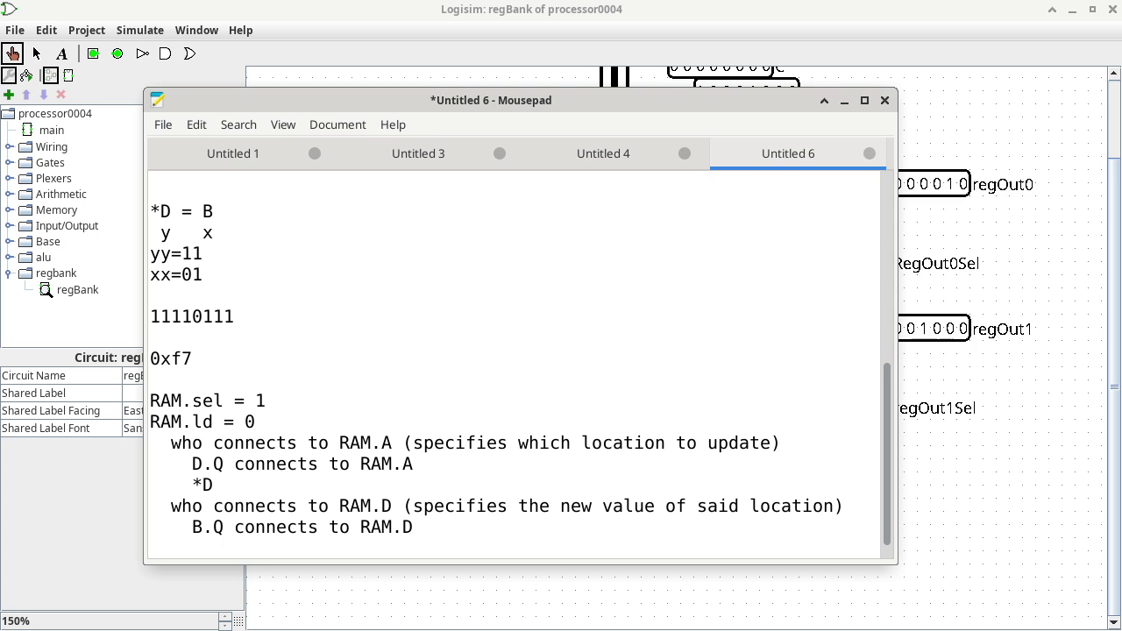
type("*D = B")
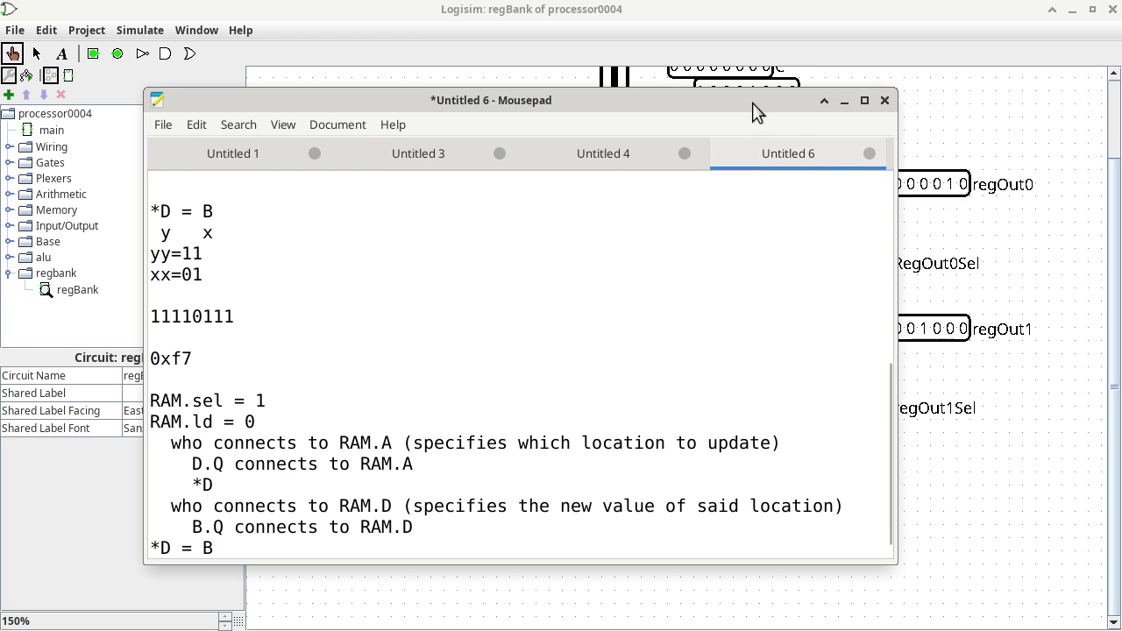
Step: Put the notes window out of the way and reopen the main circuit in Logisim
double_click(752, 95)
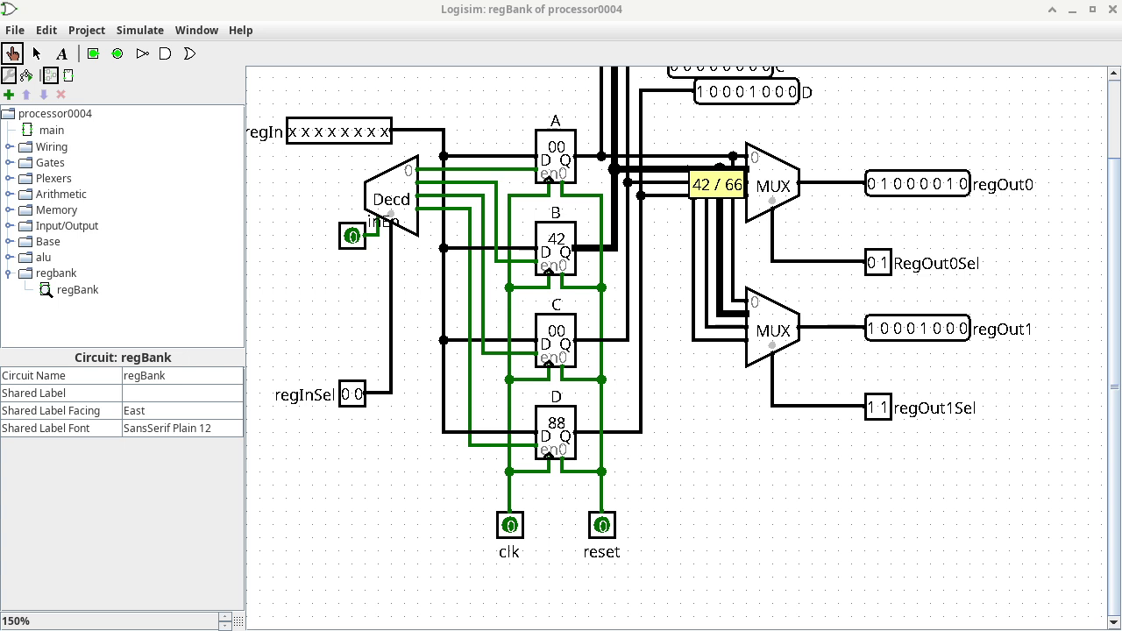
left_click(53, 131)
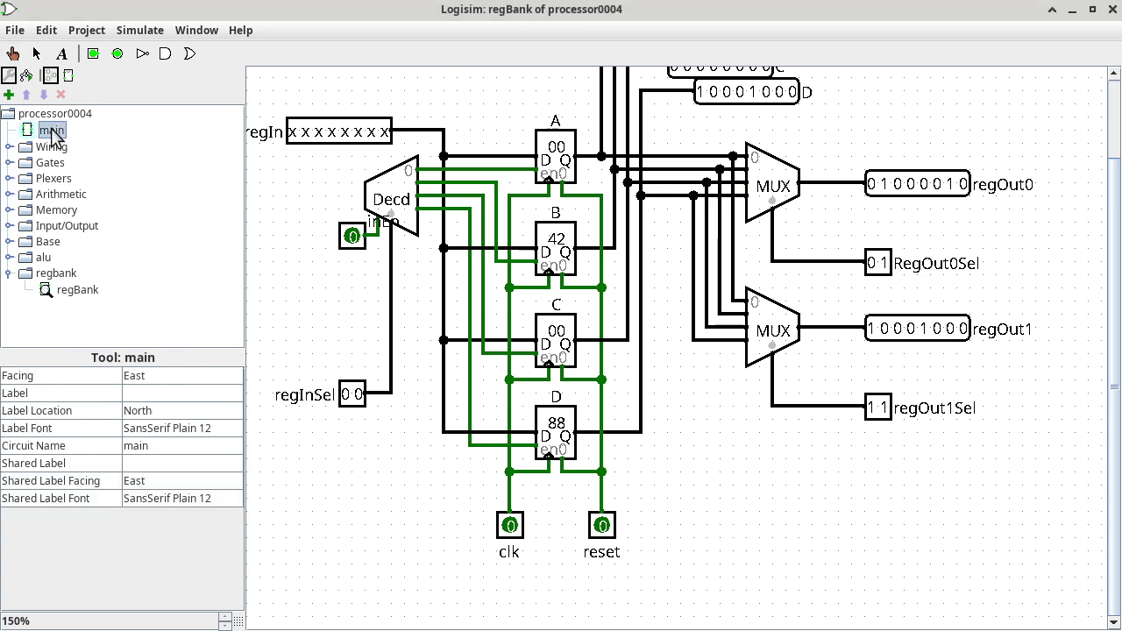
double_click(53, 131)
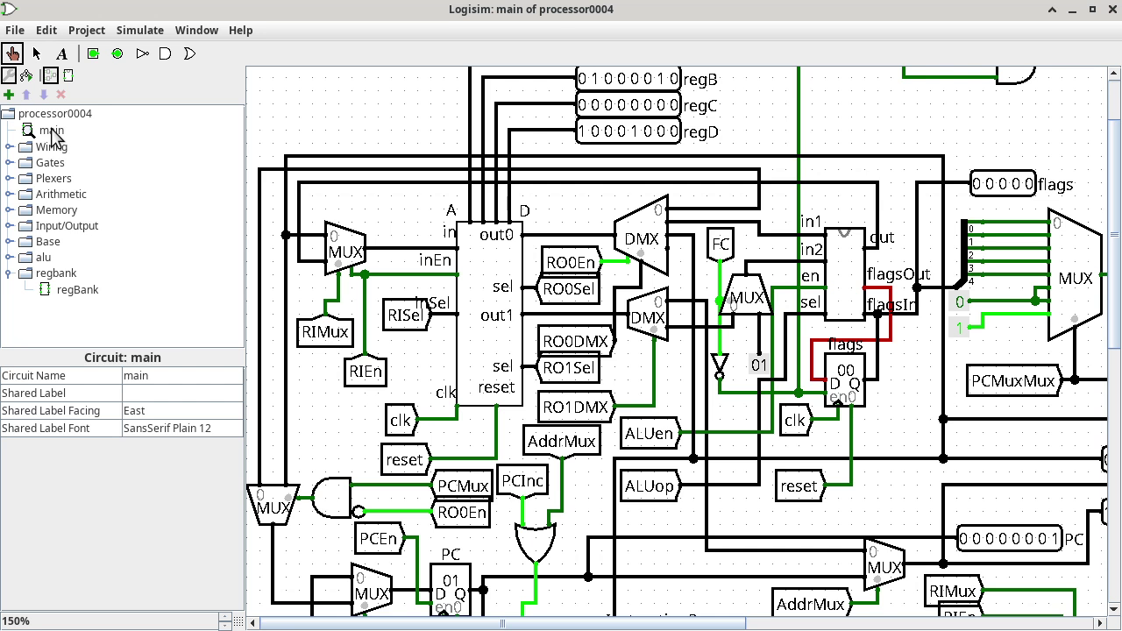
Step: Switch to the opcode table in Google Sheets and highlight row 31, the store dereferenced instruction
key("alt+Tab")
key("alt+Tab")
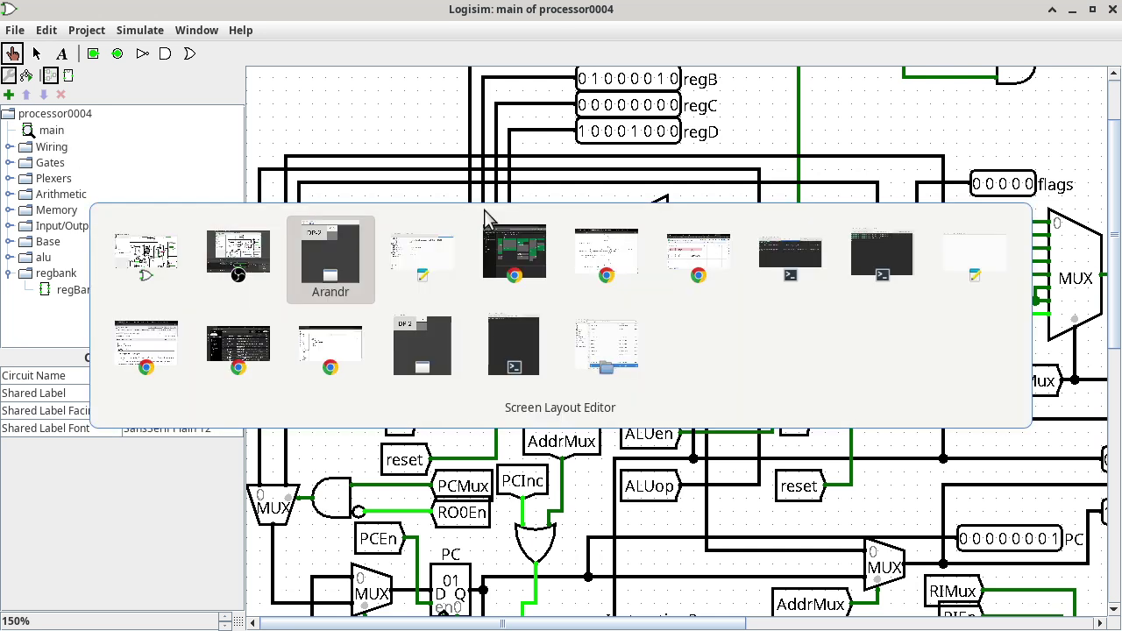
key("alt+Tab")
key("alt+Tab")
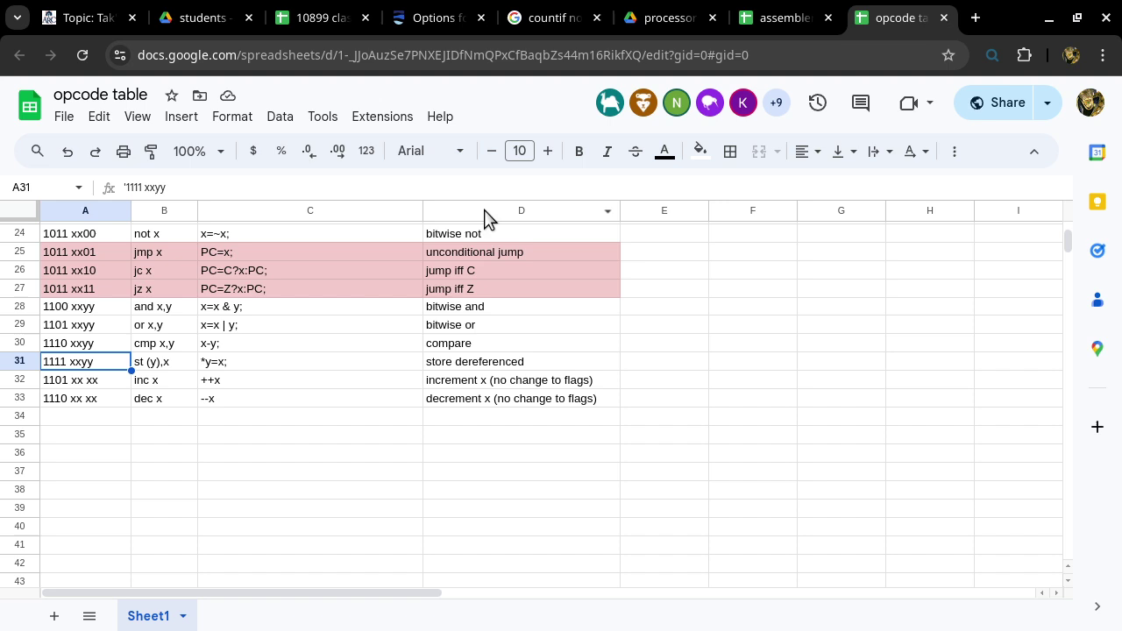
left_click(27, 365)
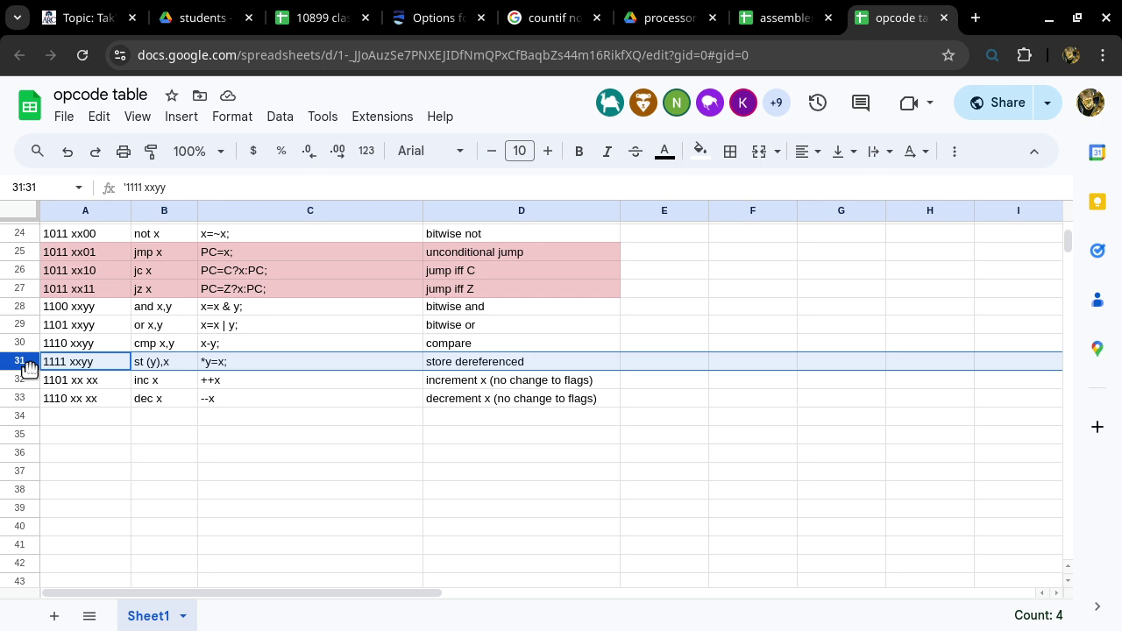
Step: Return to Logisim and drive the clock high to write register B's value 42 into RAM location 88
key("alt+Tab")
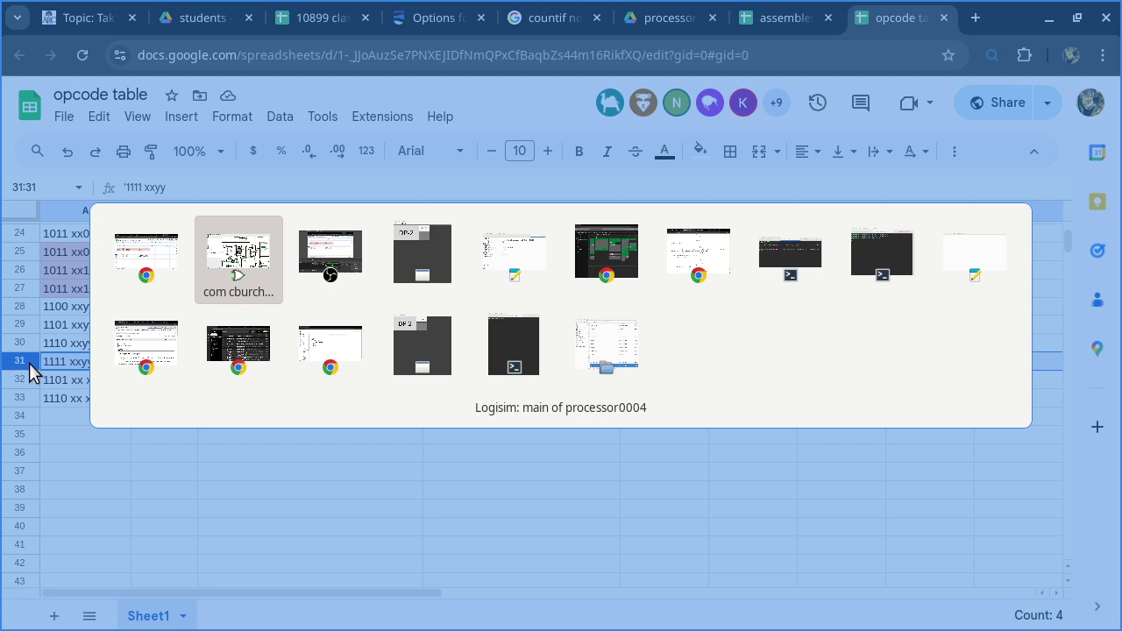
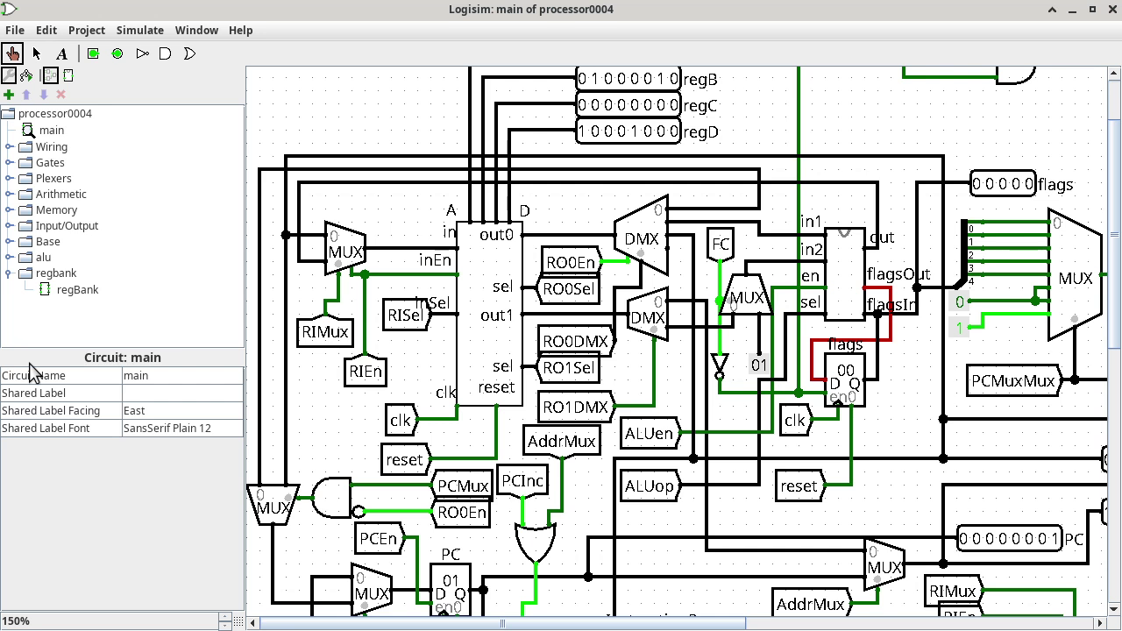
left_click(813, 624)
left_click_drag(814, 624, 591, 624)
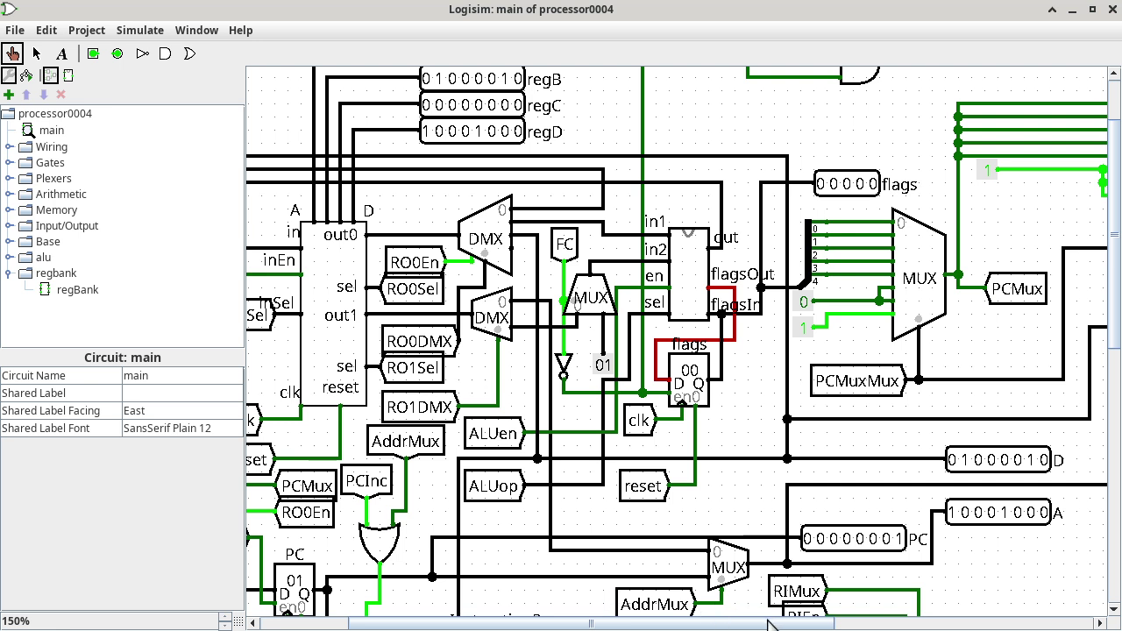
left_click_drag(768, 623, 997, 604)
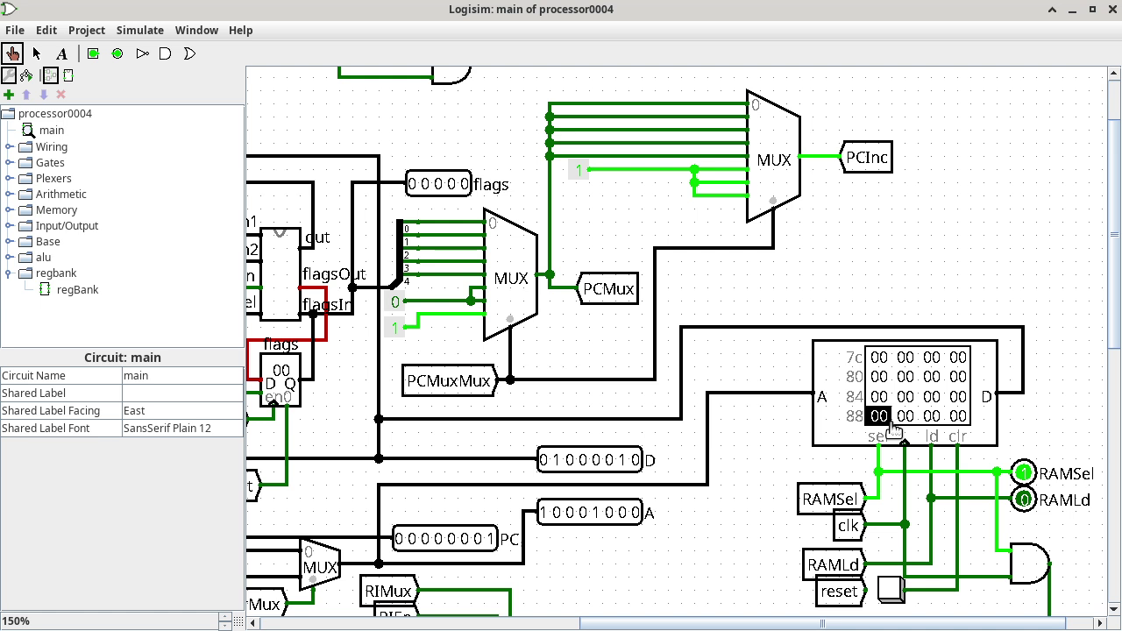
type("42")
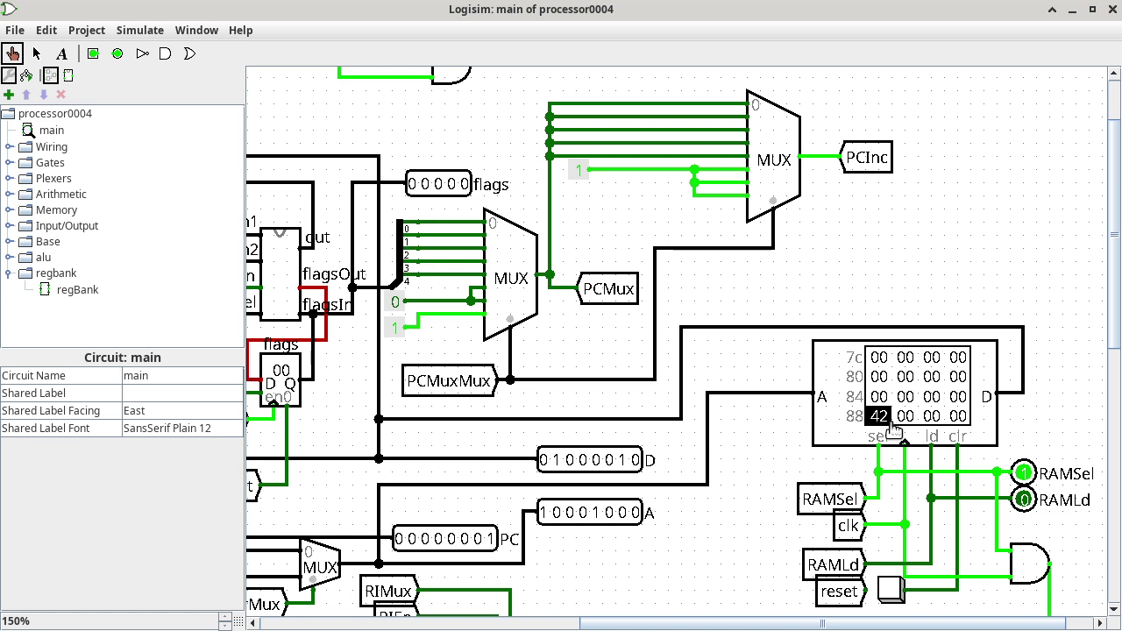
Step: Switch to the opcode table and highlight row 20, load dereferenced, and its operation cell "x=*y;"
key("alt+Tab")
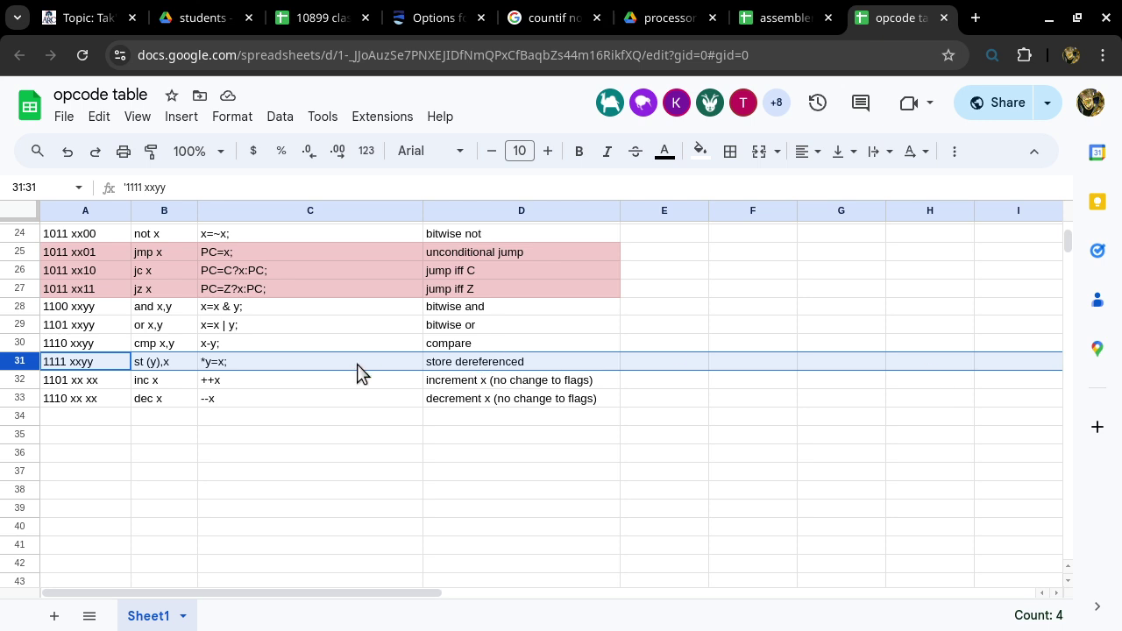
scroll(357, 373, "up", 3)
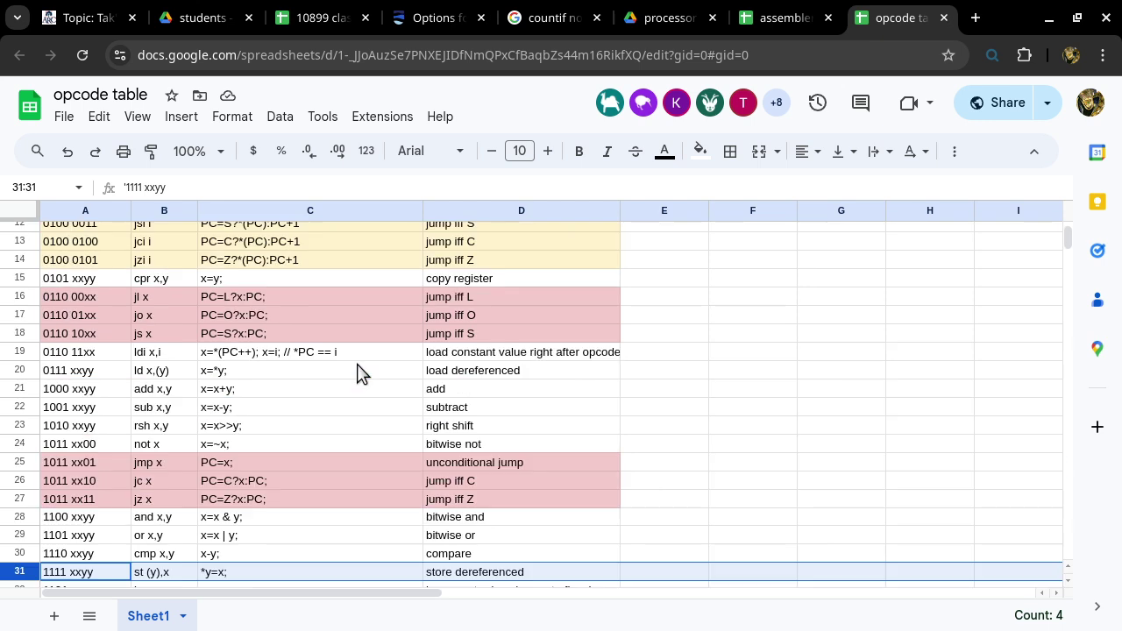
left_click(16, 370)
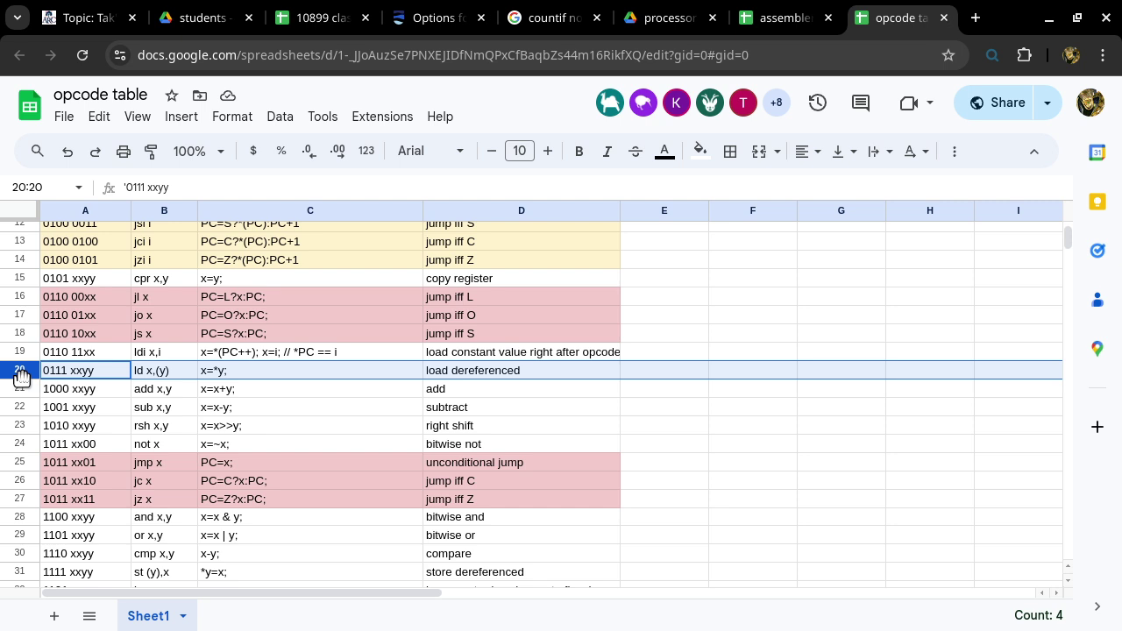
left_click(225, 373)
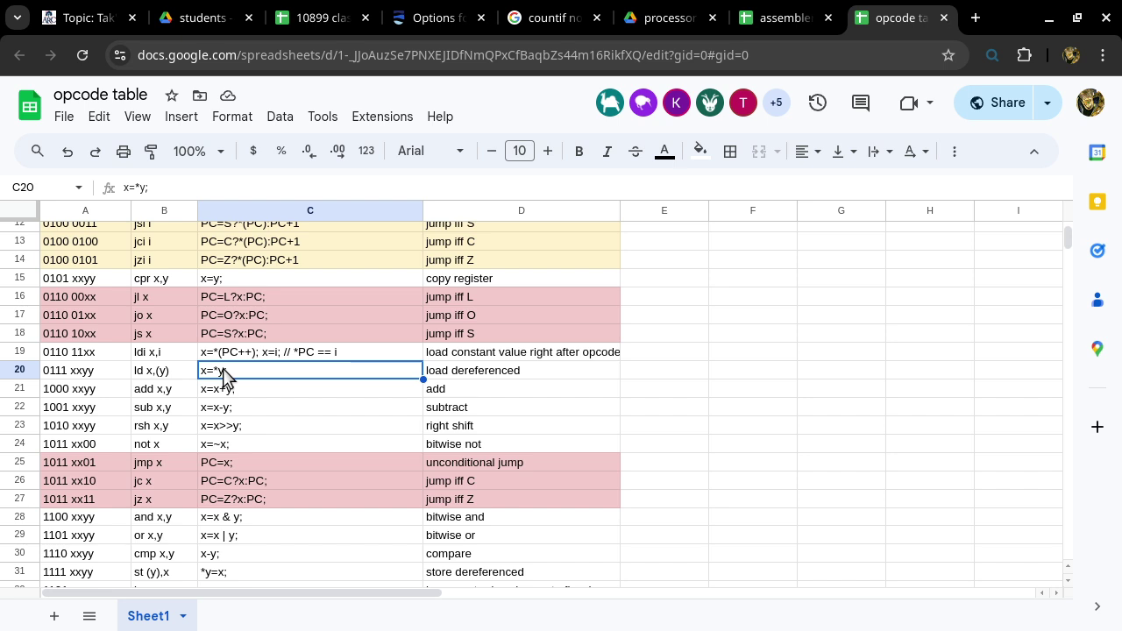
Step: Switch back to Logisim and view the register bank and its DMX connections in the main circuit
key("alt+Tab")
key("alt+Tab")
key("alt+Tab")
key("alt+Tab")
key("alt+Tab")
key("alt+Tab")
key("alt+Tab")
key("alt+Tab")
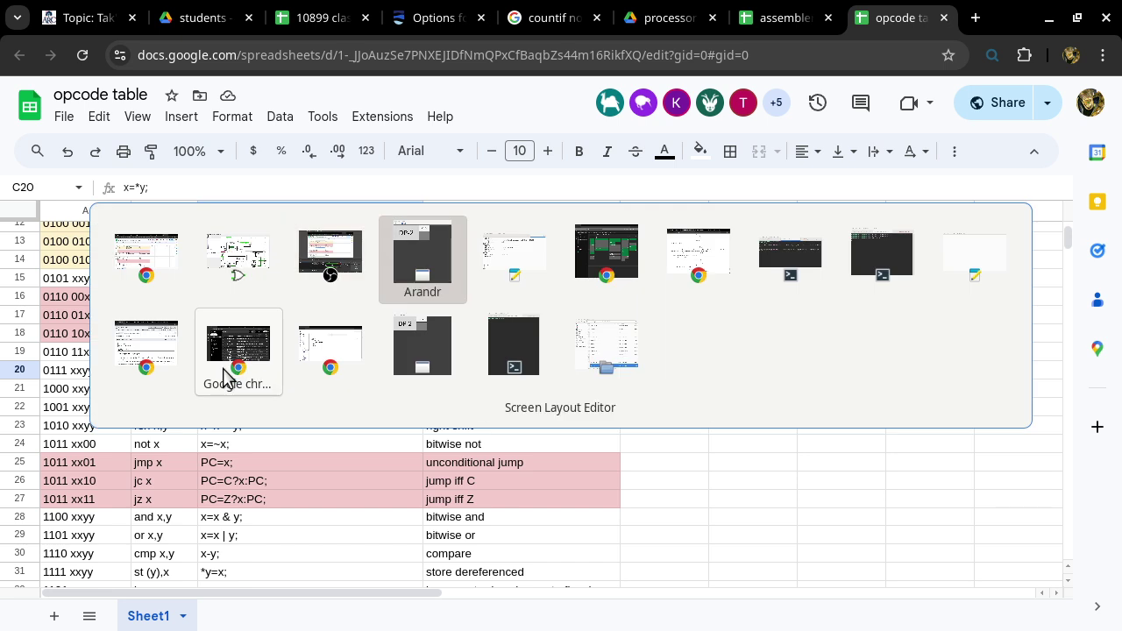
key("alt+Tab")
key("alt+Tab")
key("alt+Tab")
key("alt+Tab")
key("alt+Tab")
key("alt+Tab")
key("alt+Tab")
key("alt+Tab")
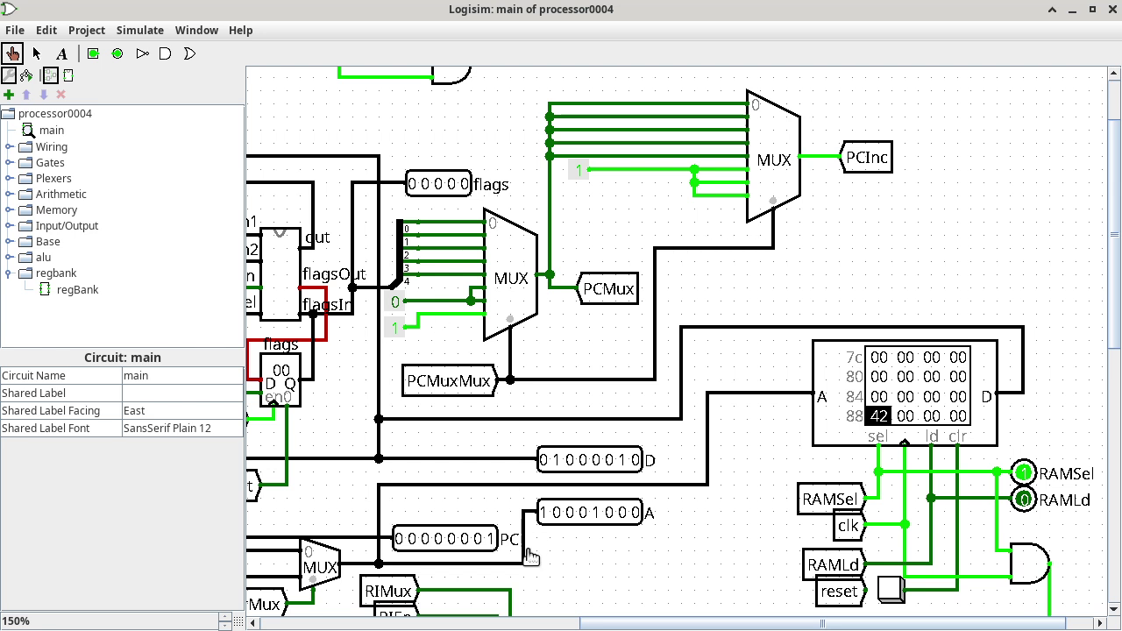
left_click(533, 624)
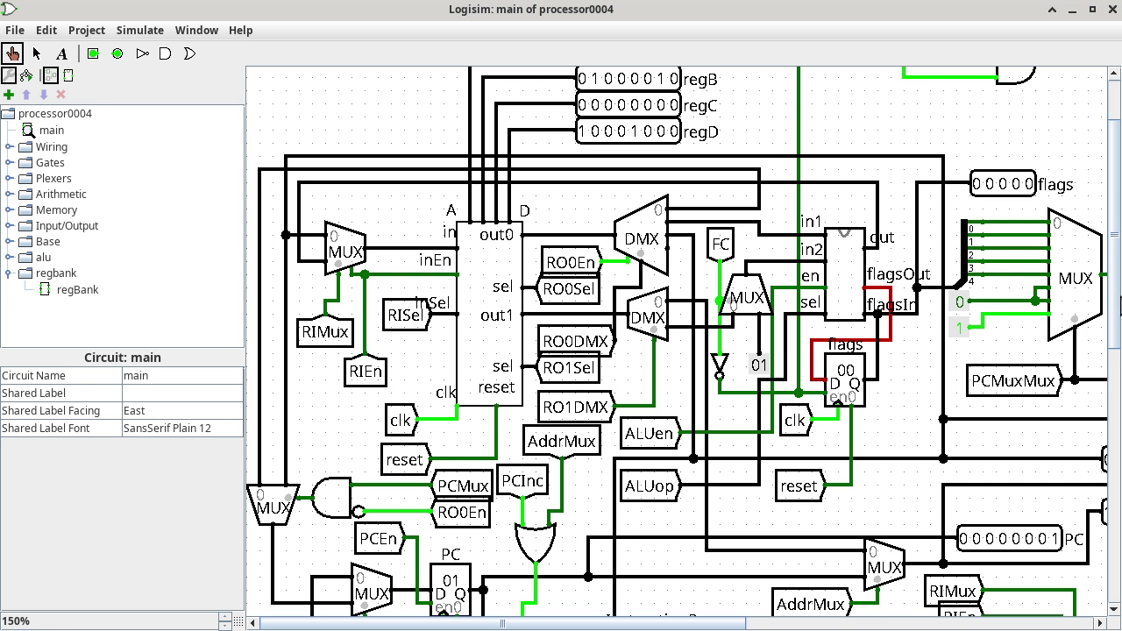
Step: Probe the wire of the RO0DMX tunnel at the ucodeData splitter in the main circuit
left_click_drag(1115, 303, 1116, 368)
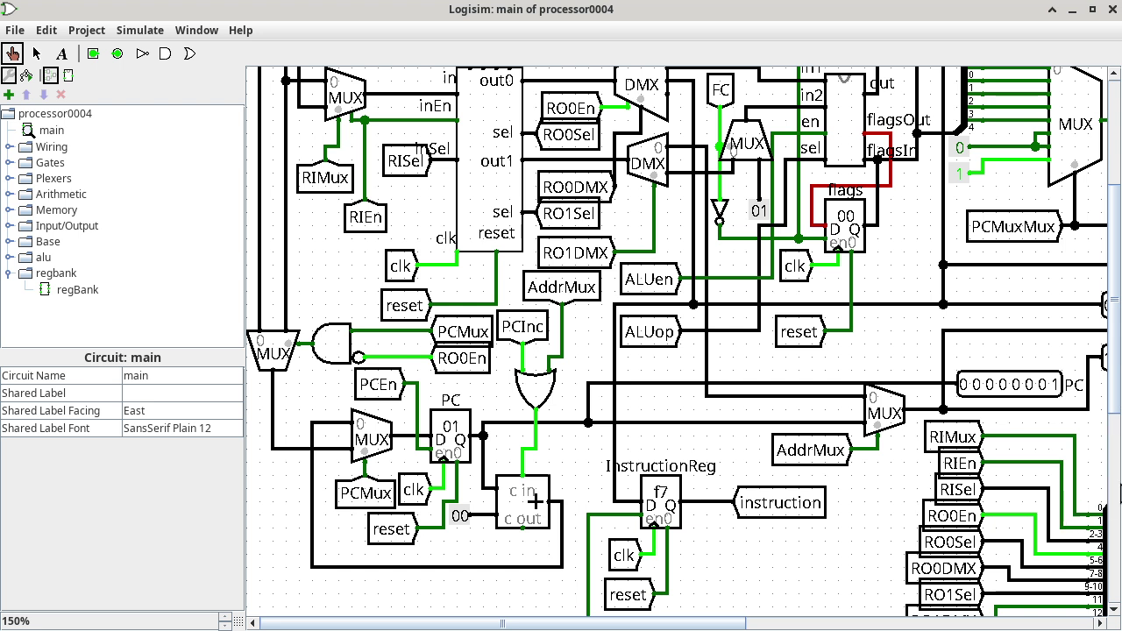
scroll(1110, 412, "down", 1)
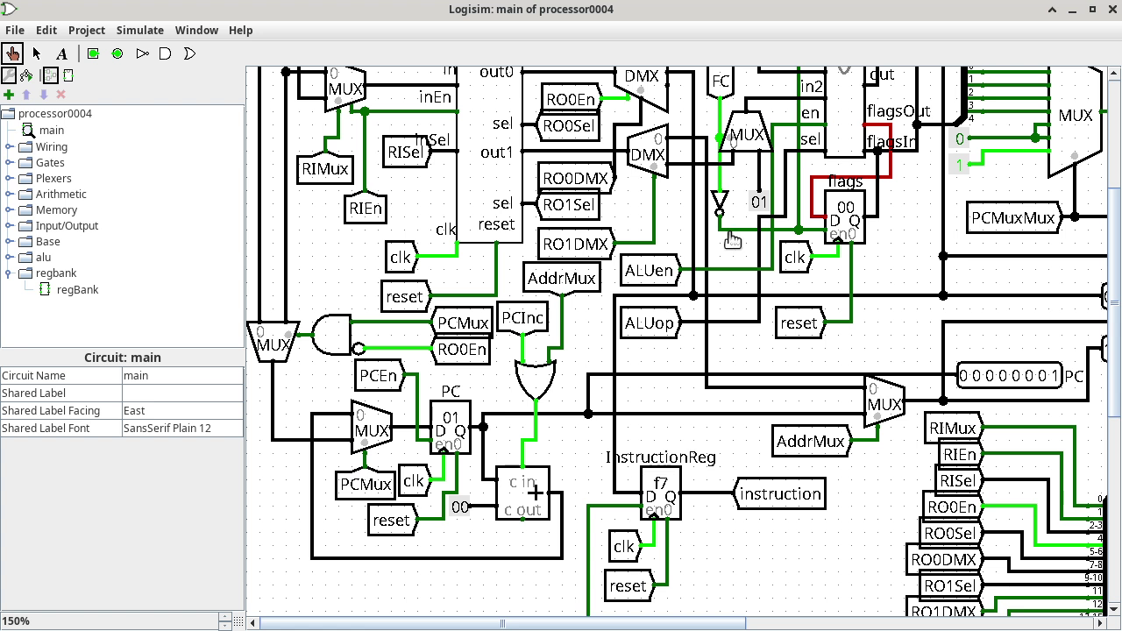
left_click(922, 625)
scroll(1115, 393, "down", 2)
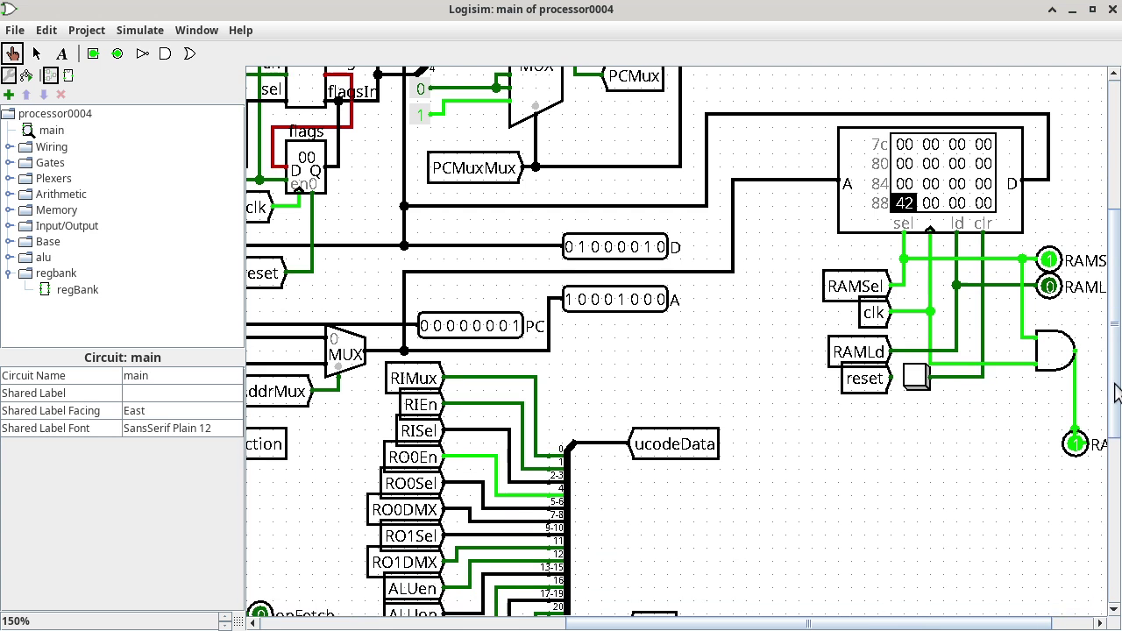
left_click_drag(1115, 392, 1088, 526)
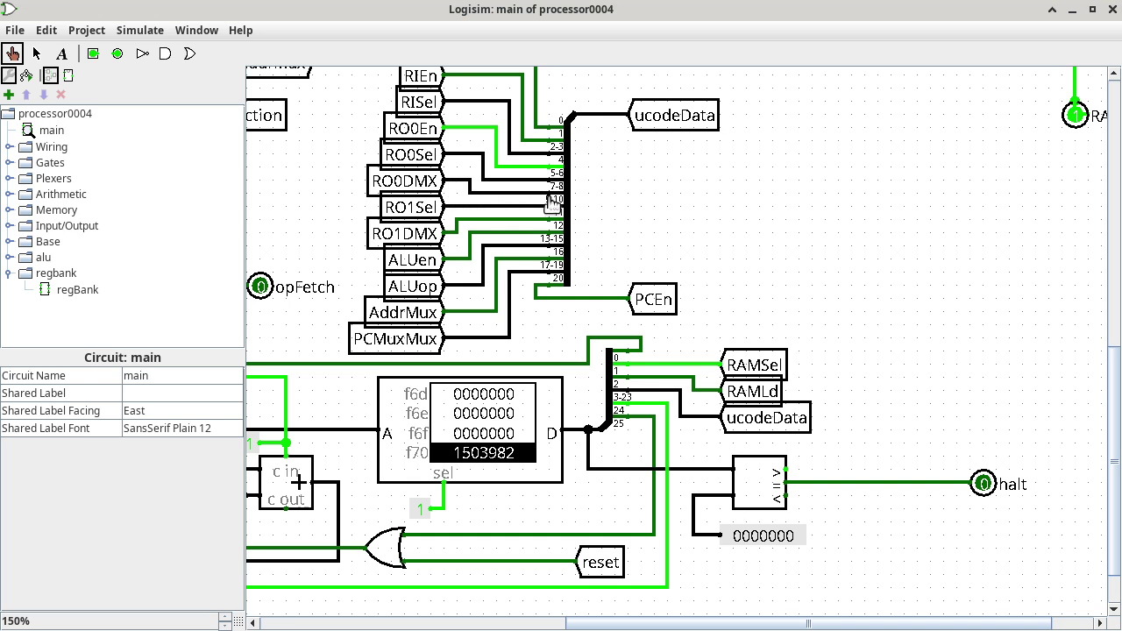
left_click(454, 181)
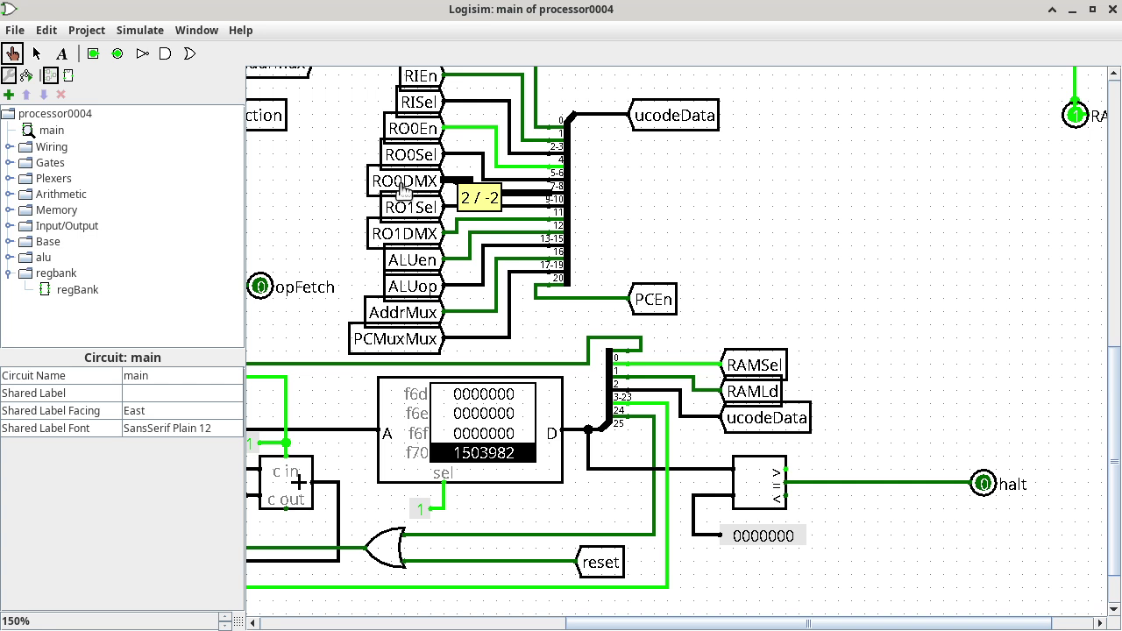
Step: Probe the register bank's out0 wire and each of the output wires of the DMX it feeds
scroll(1116, 377, "up", 1)
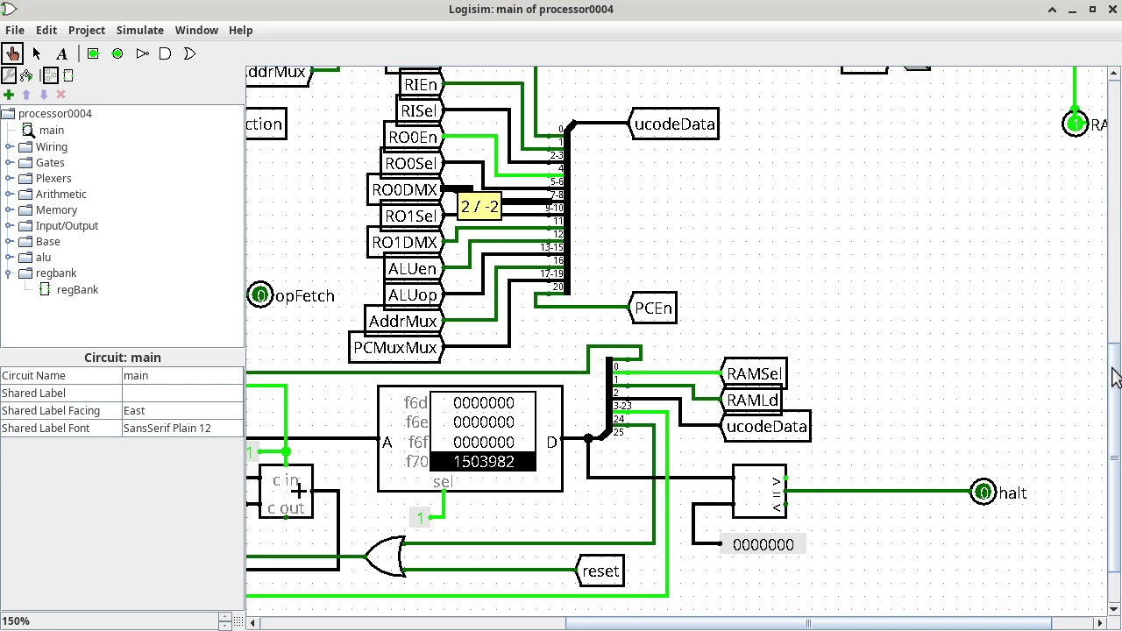
scroll(1116, 377, "up", 10)
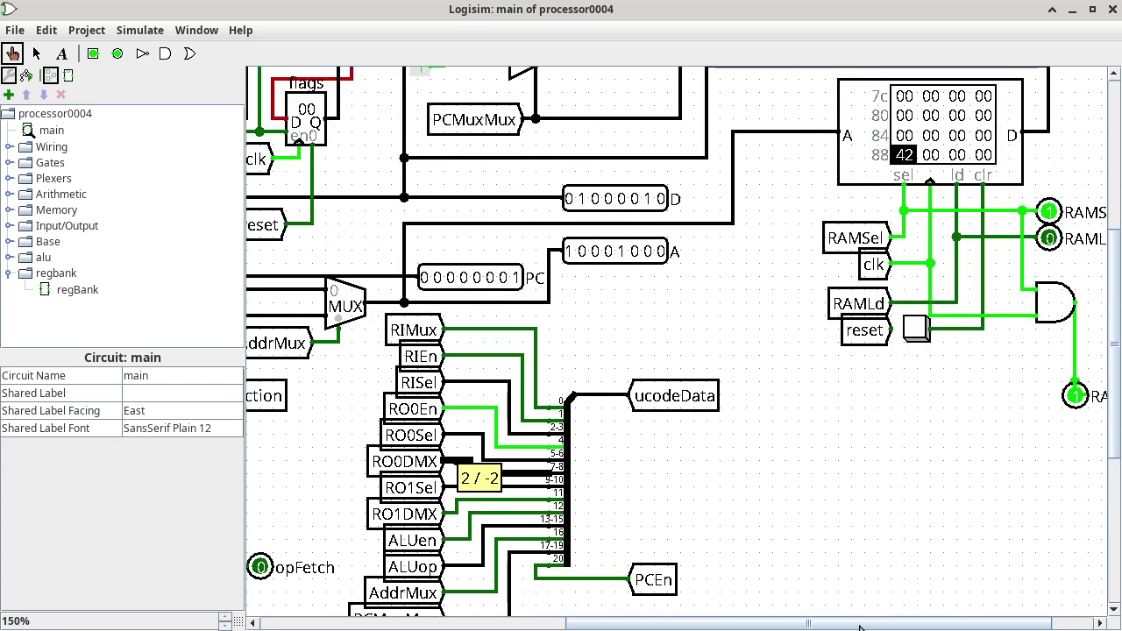
scroll(859, 626, "left", 20)
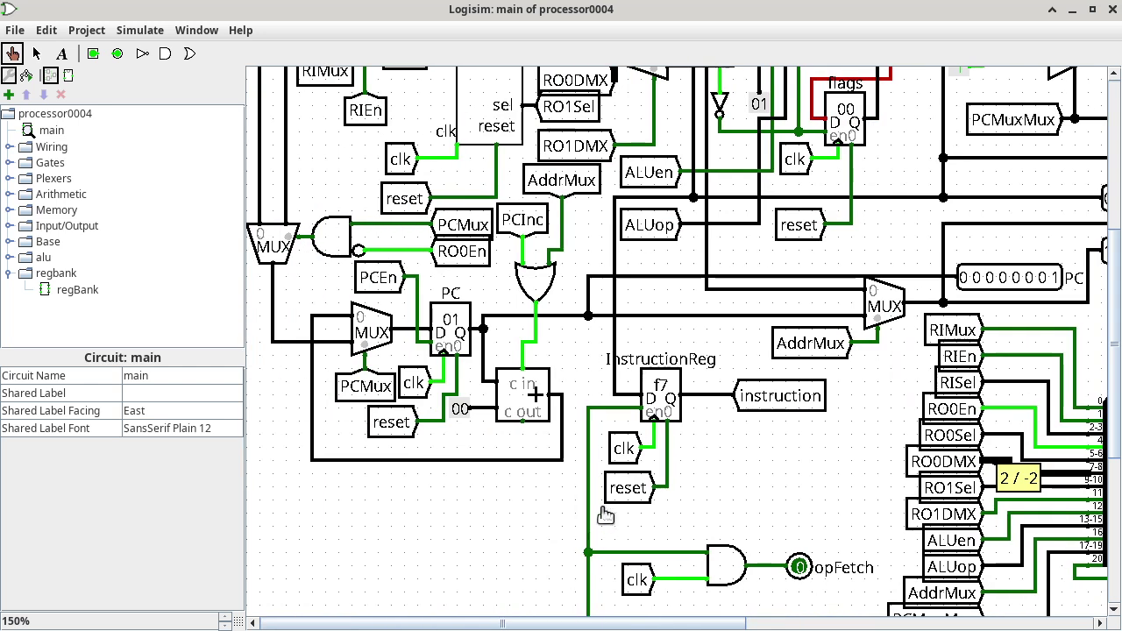
scroll(614, 502, "up", 9)
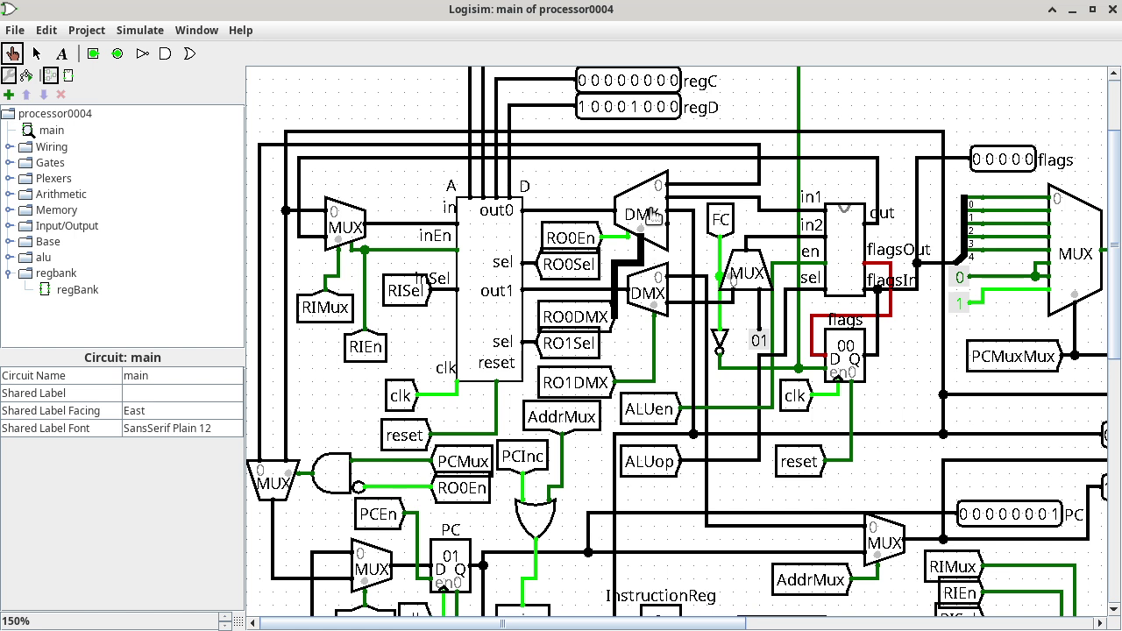
left_click(604, 217)
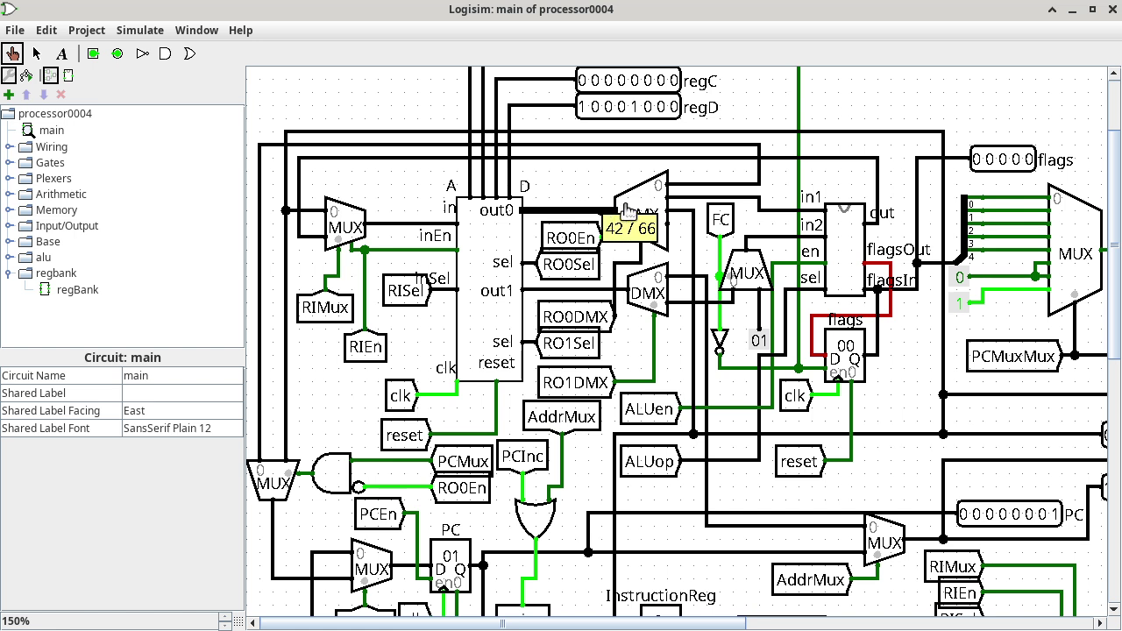
left_click(693, 187)
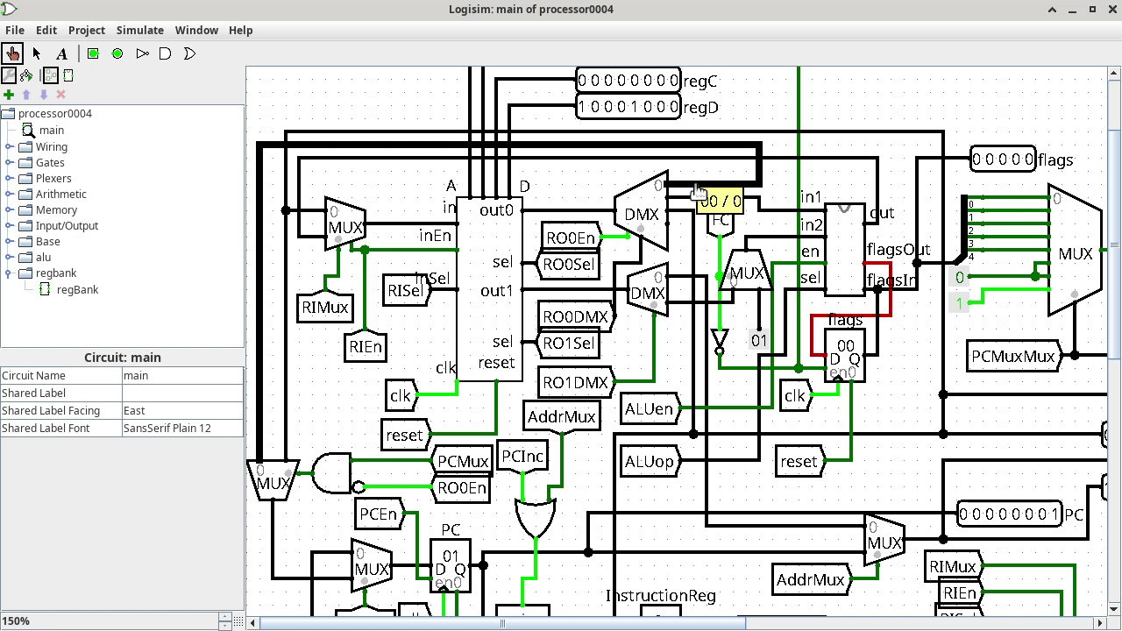
left_click(683, 204)
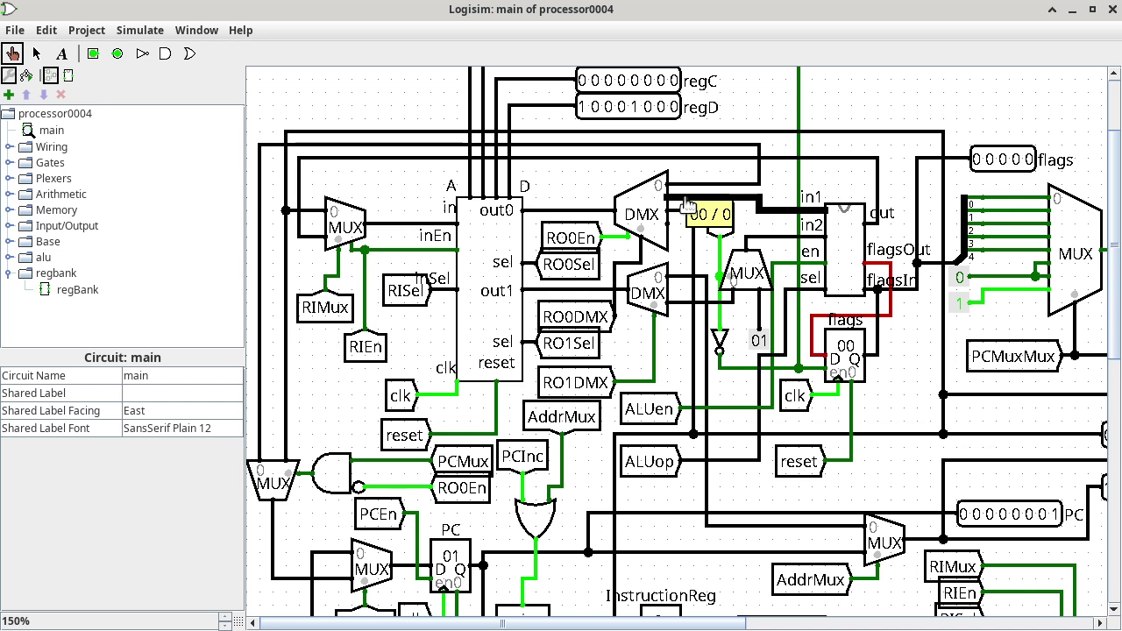
left_click(691, 230)
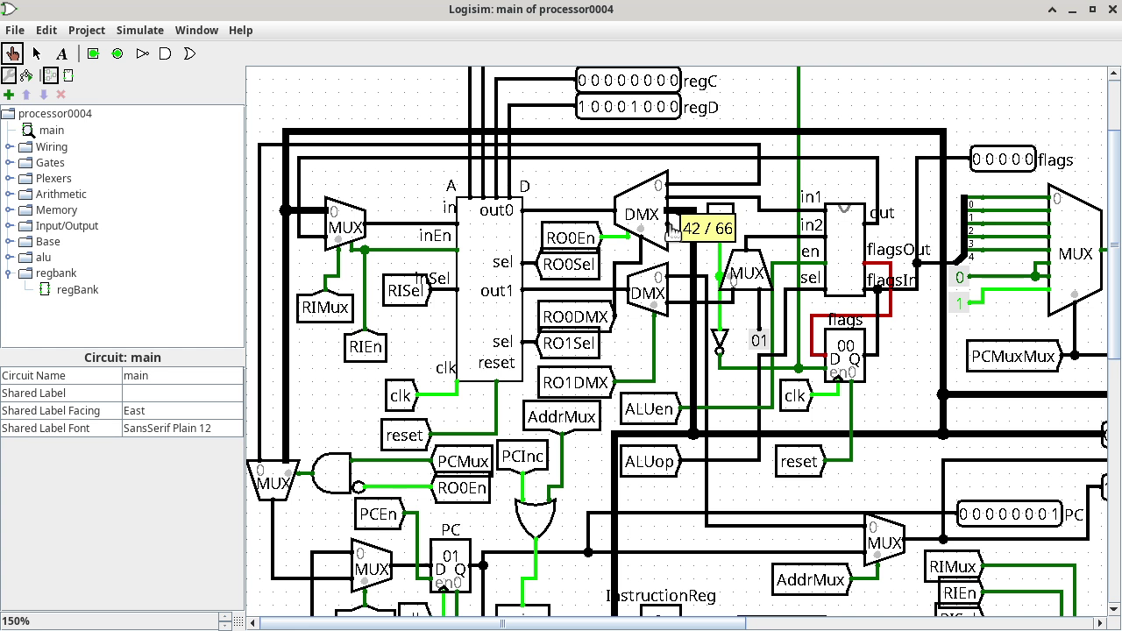
Step: Switch to the web browser and search Google in a new tab for "google nuclear plant"
key("alt+Tab")
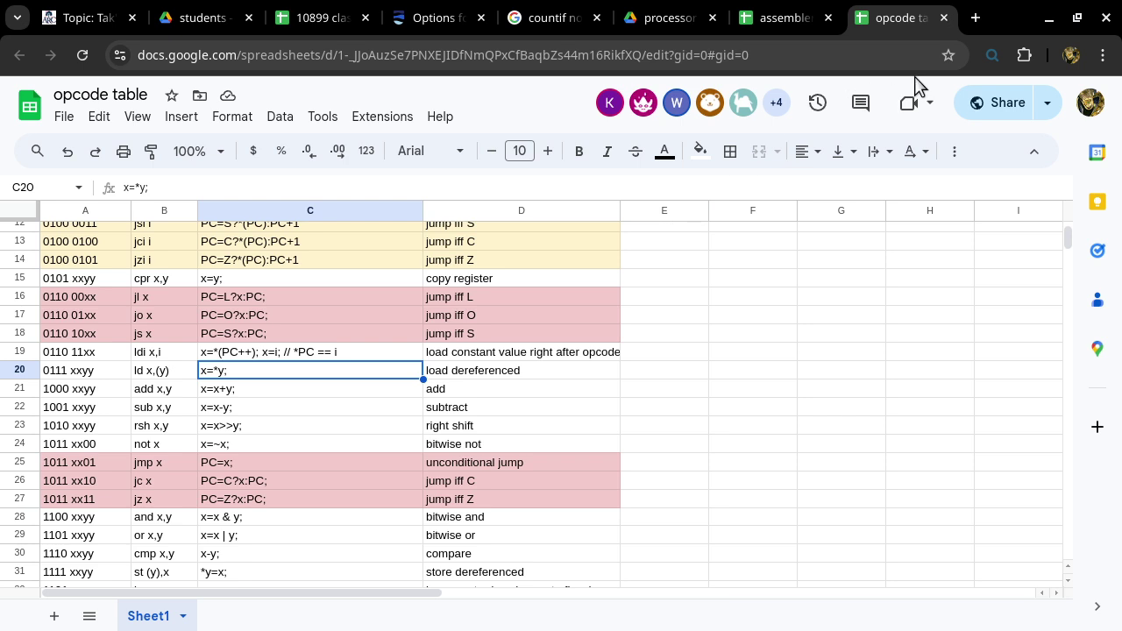
left_click(974, 19)
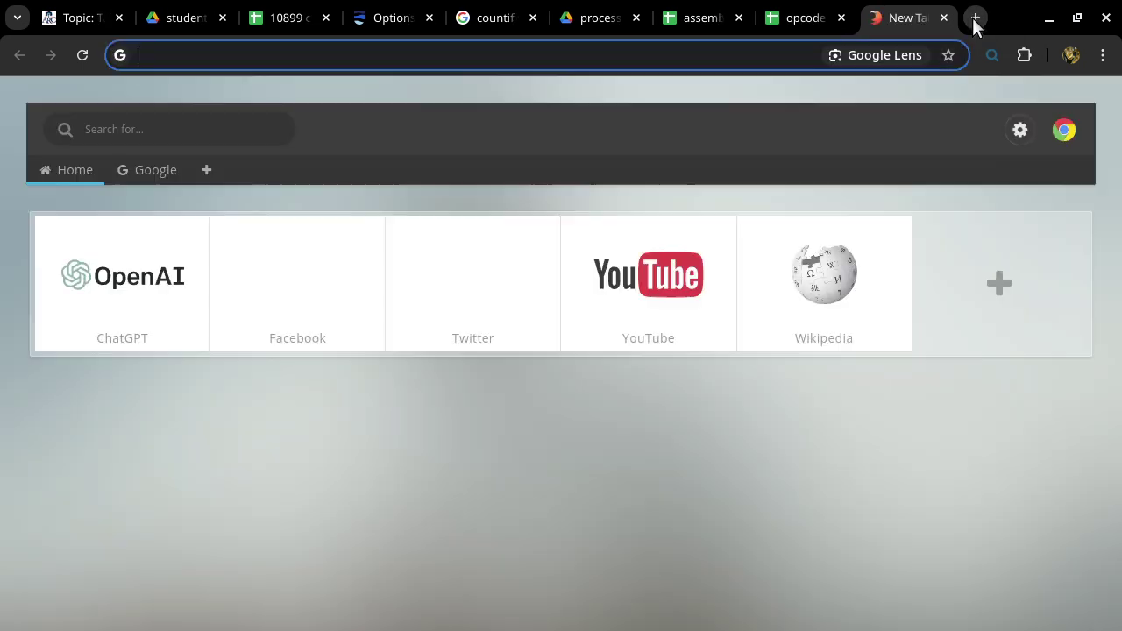
type("google ")
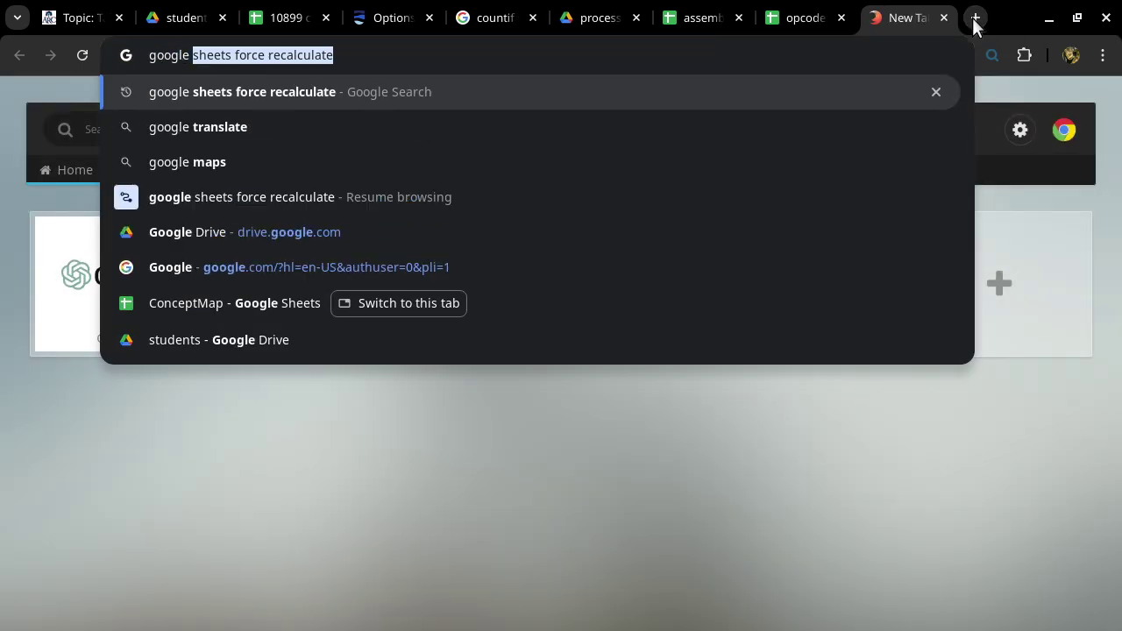
type("nuclear plant")
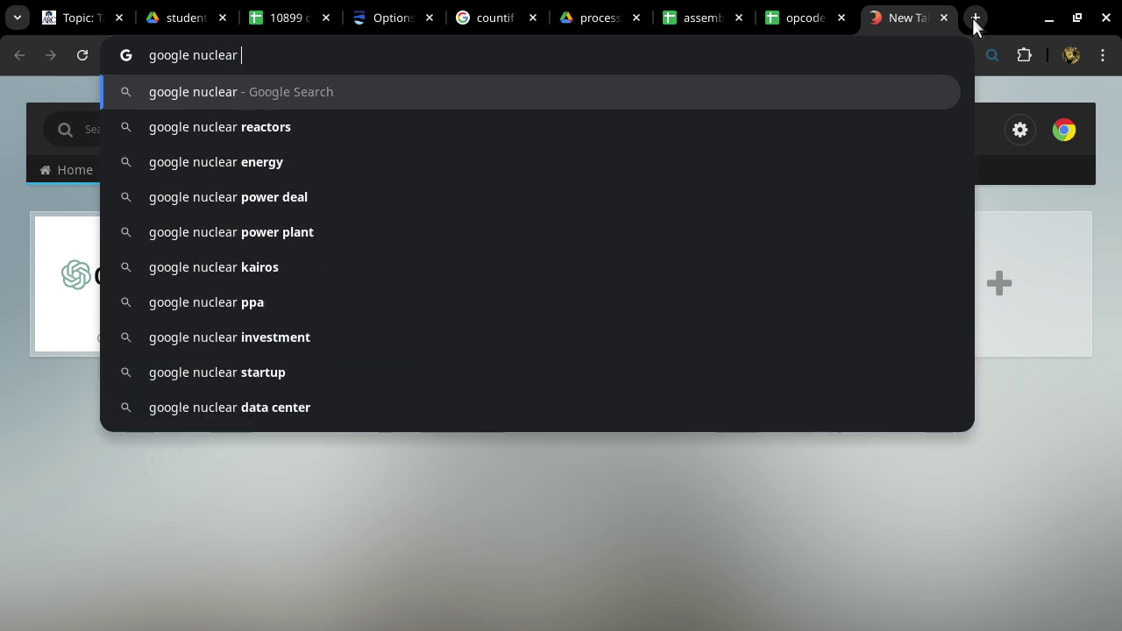
key("Return")
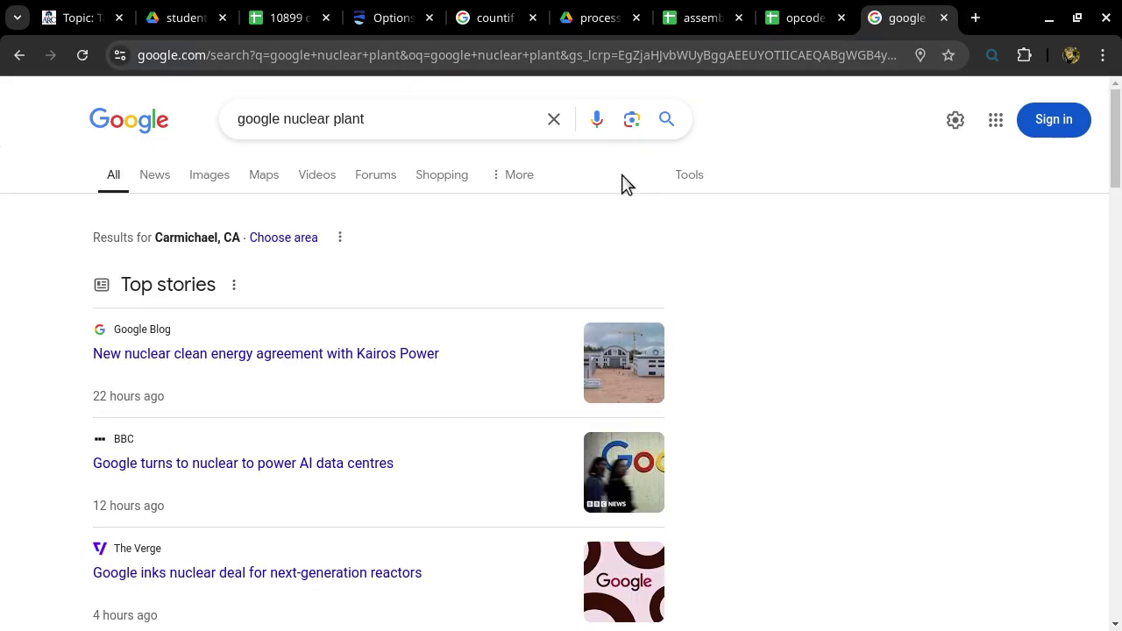
Step: Open the Google Blog story on Kairos Power, return to the results and read the BBC article "Google turns to nuclear to power AI data centres"
left_click(344, 361)
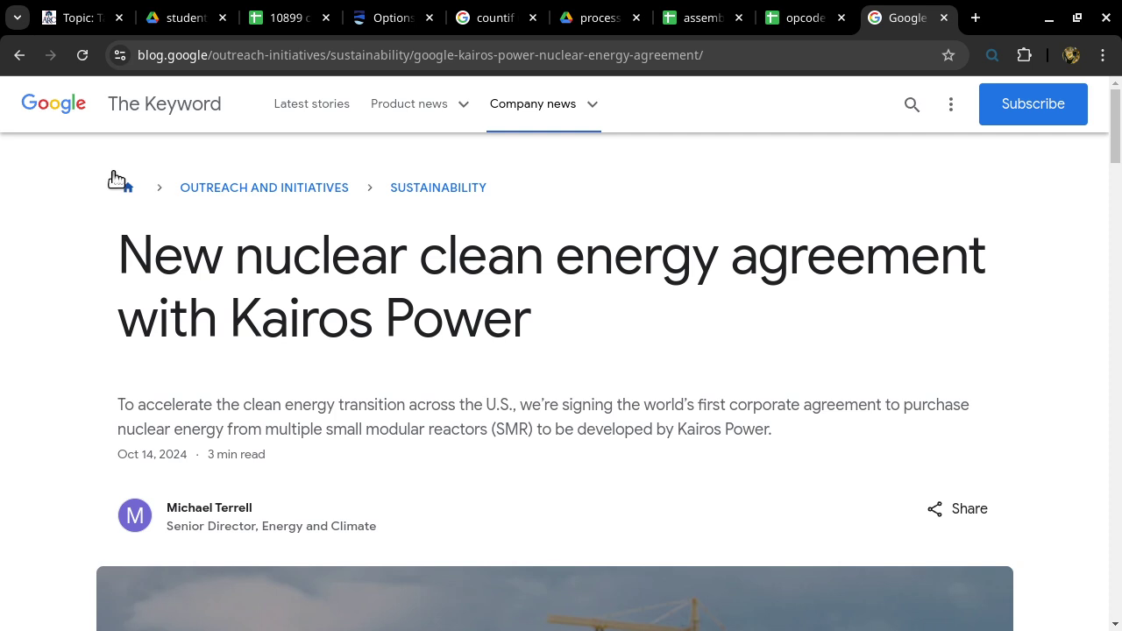
left_click(19, 56)
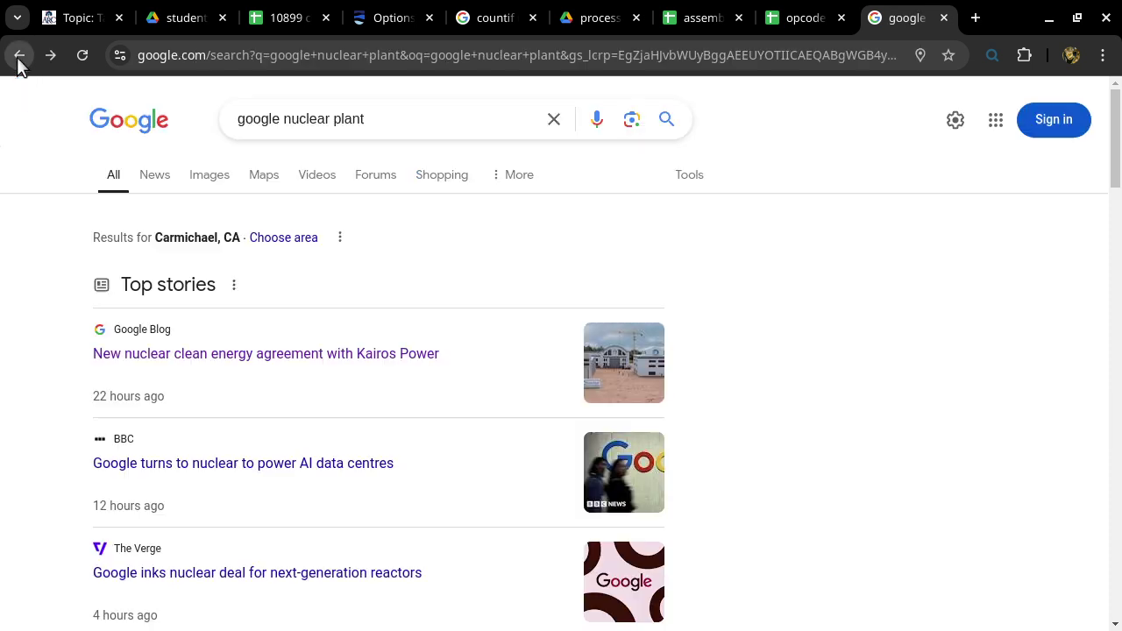
left_click(224, 465)
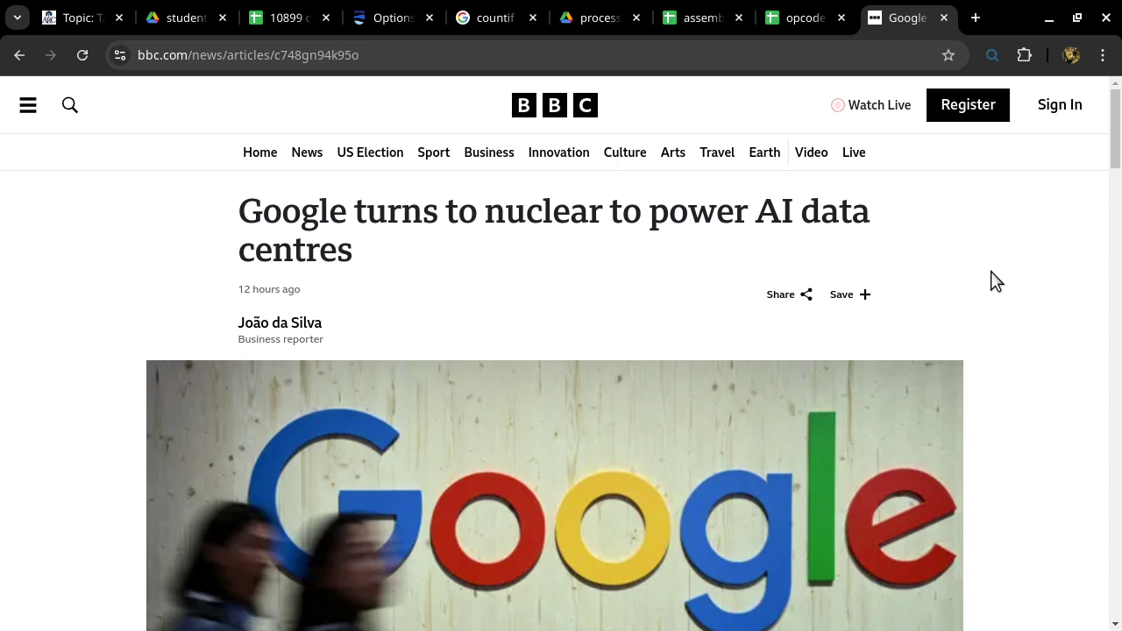
scroll(989, 281, "down", 5)
scroll(996, 280, "down", 2)
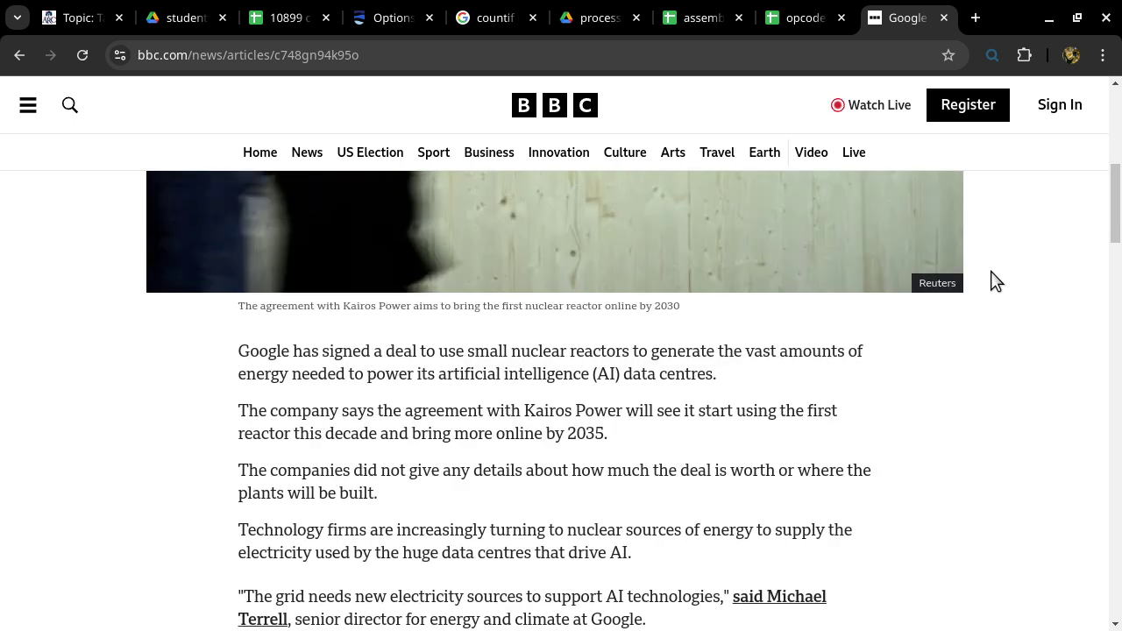
scroll(996, 281, "down", 3)
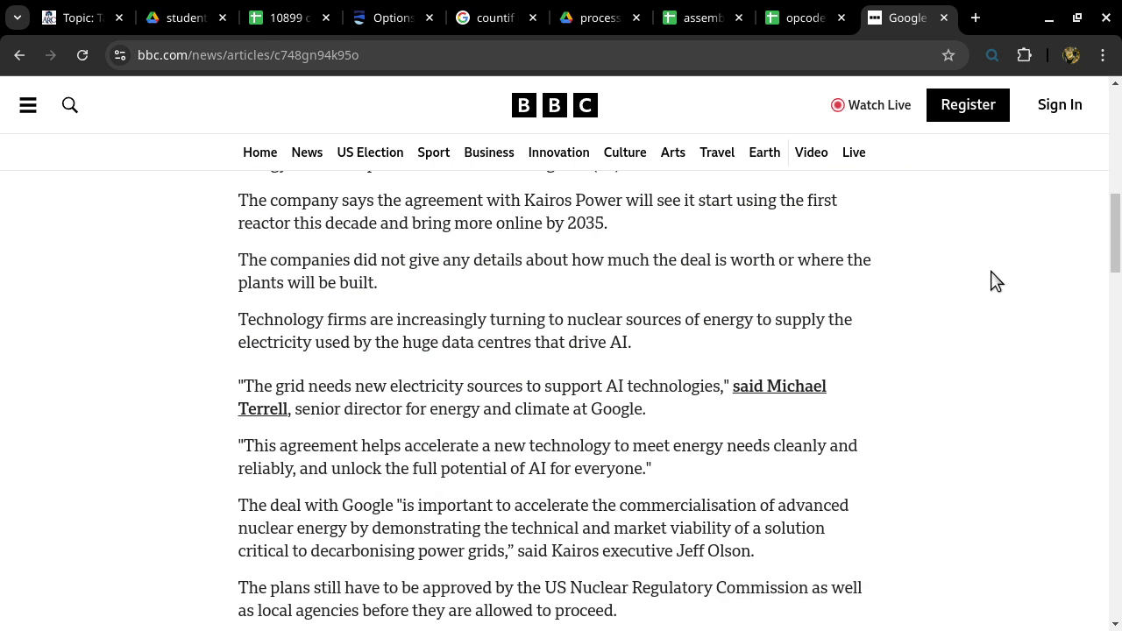
scroll(996, 280, "up", 3)
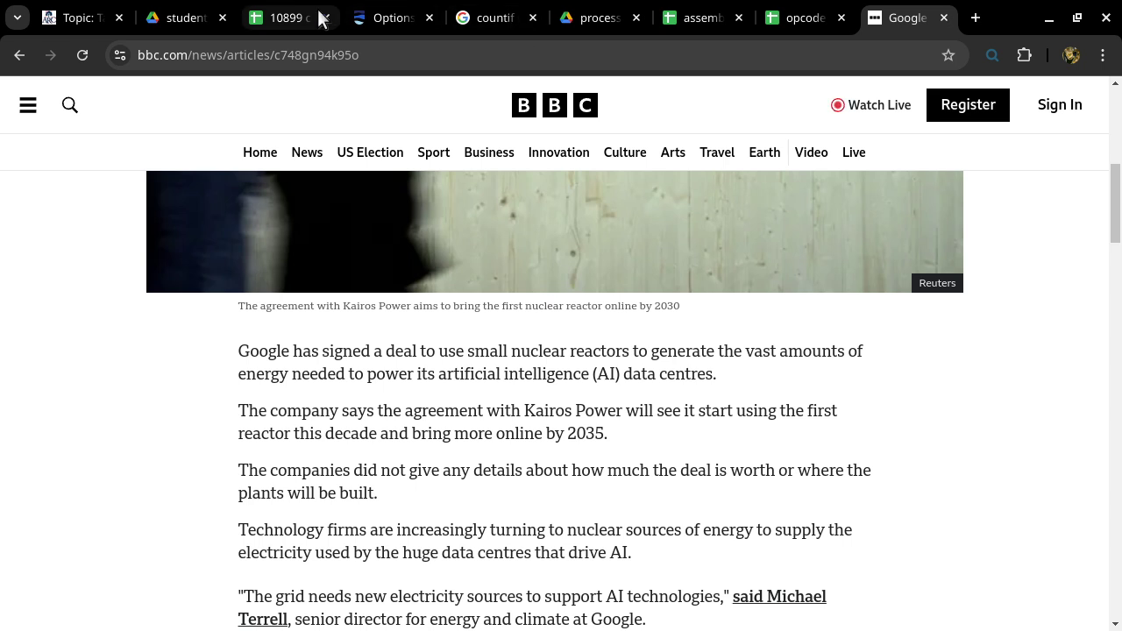
Step: Go to the CISP 310 course home page in Canvas, publish the assignment "Lab: ld, st and ldi" and open it
left_click(74, 18)
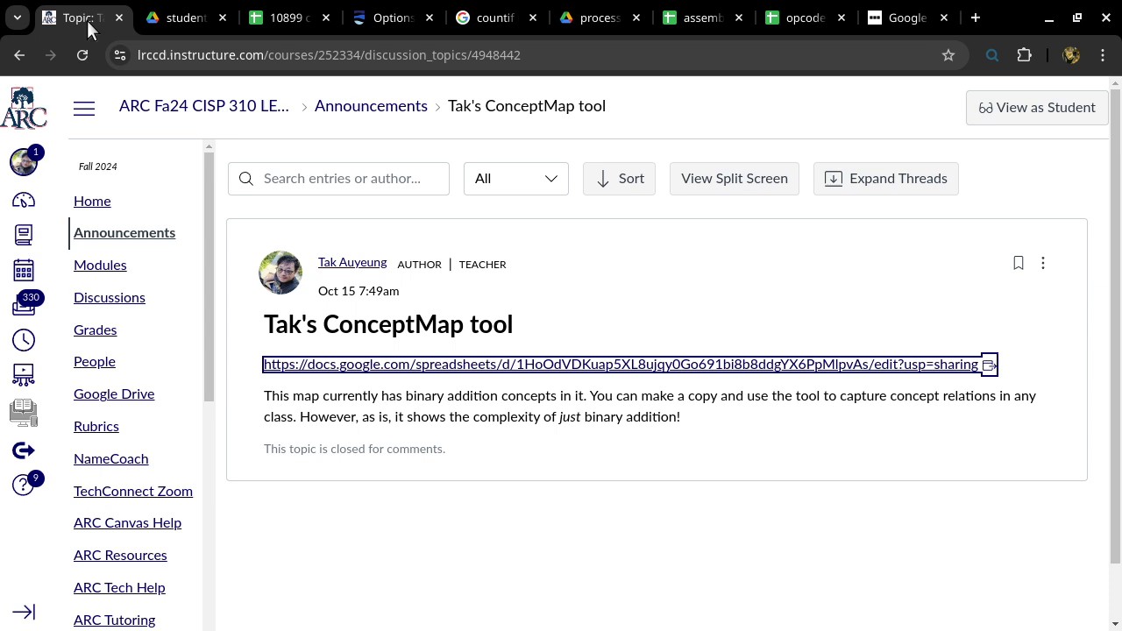
left_click(261, 120)
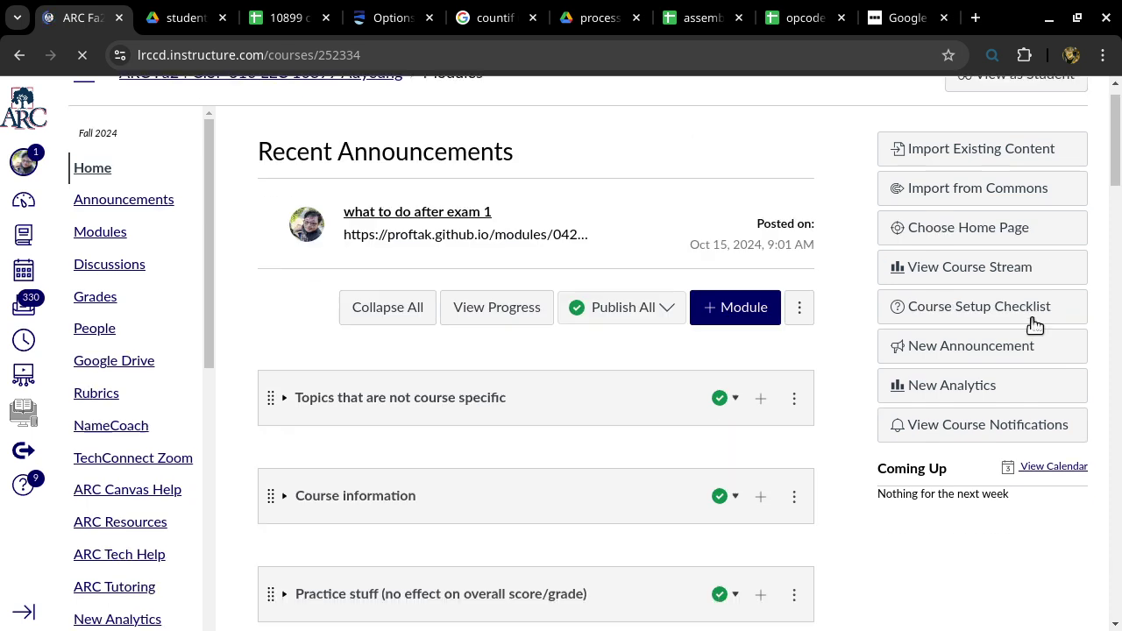
scroll(1033, 325, "down", 10)
scroll(1034, 326, "down", 3)
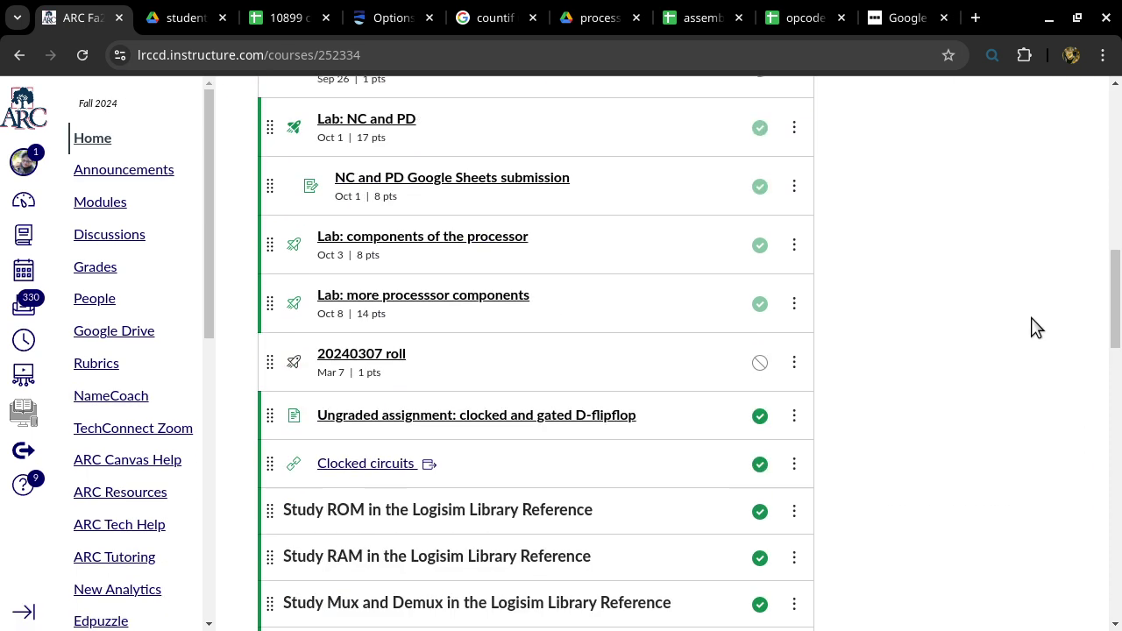
scroll(1035, 326, "down", 4)
scroll(1035, 326, "down", 3)
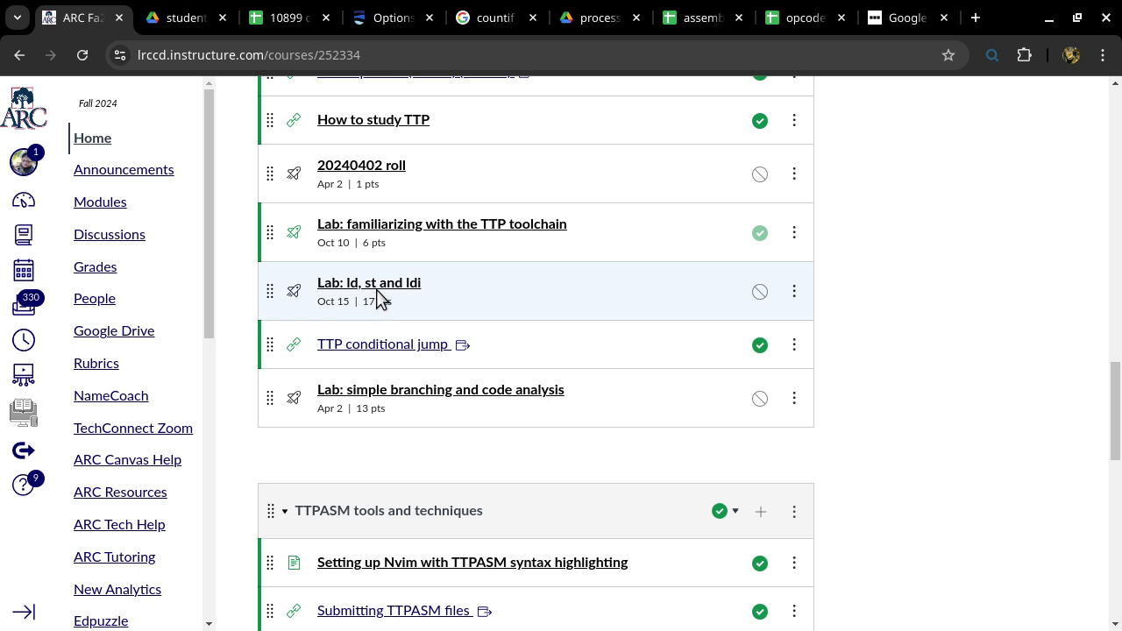
left_click(760, 292)
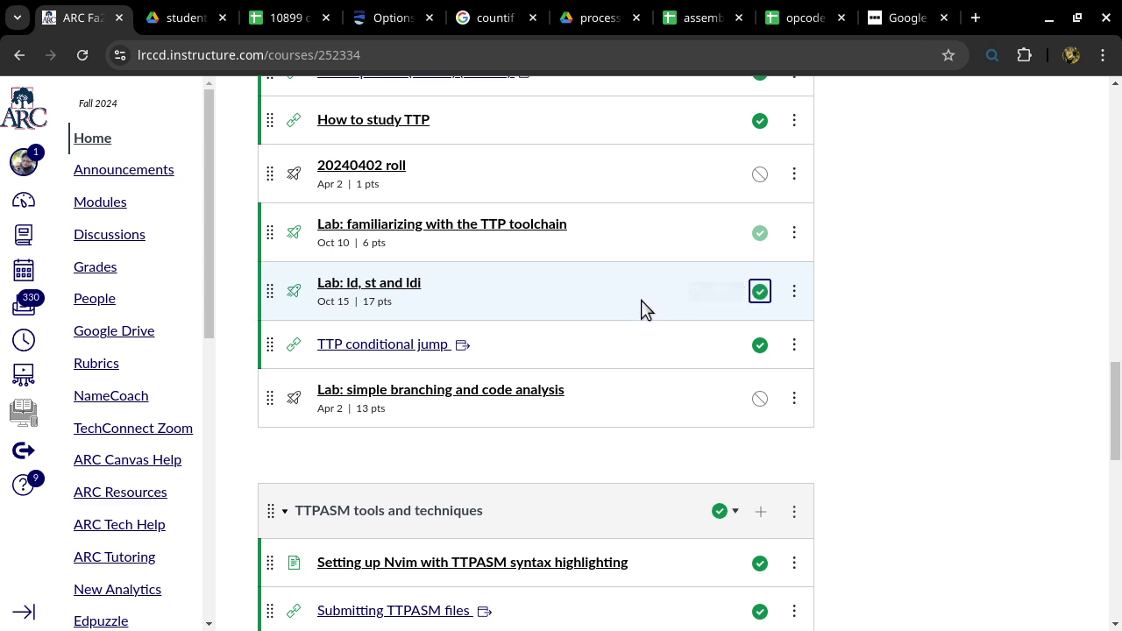
left_click(410, 294)
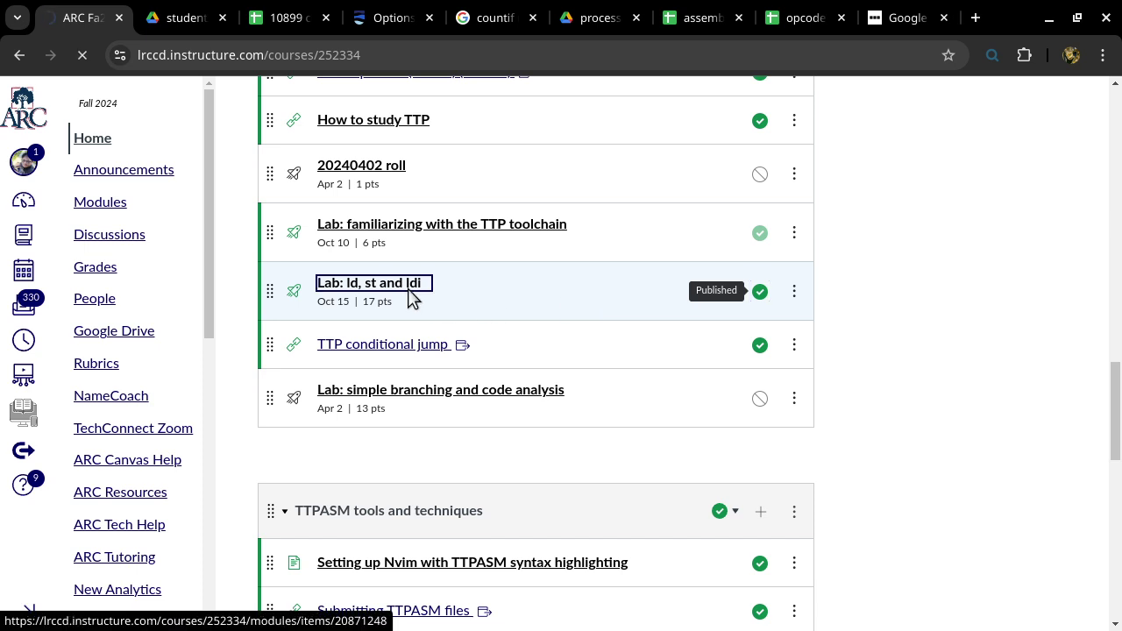